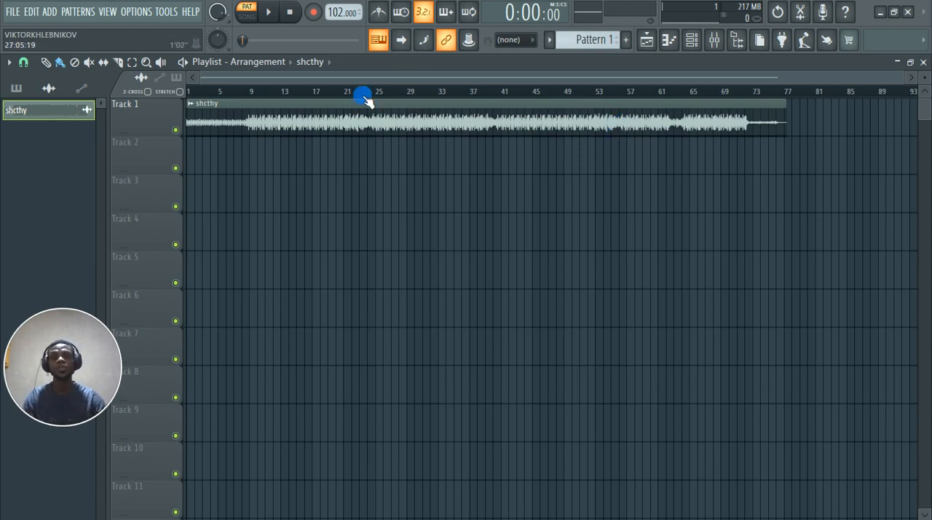
# Step: Enlarge Track 1 in the Playlist so the shcthy waveform is displayed much taller
pyautogui.moveTo(160, 141); pyautogui.dragTo(154, 181)
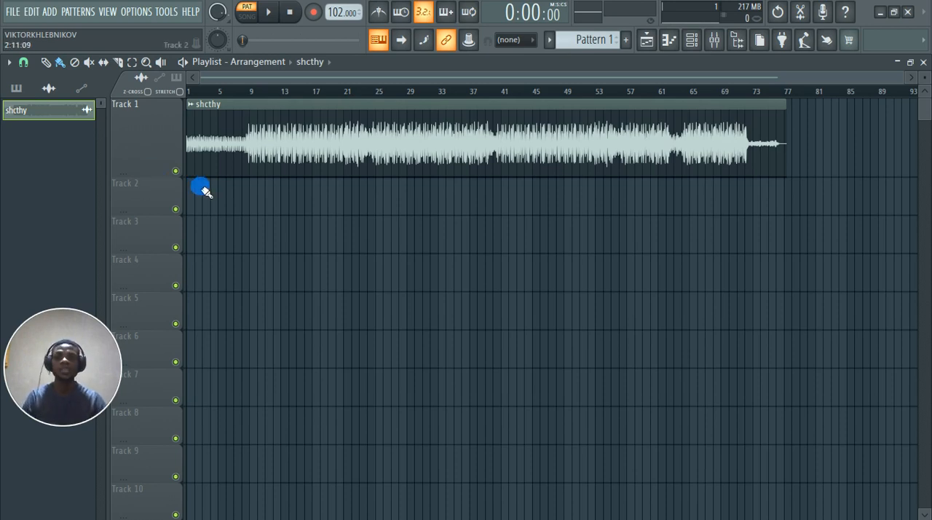
pyautogui.scroll(2, 182, 185)
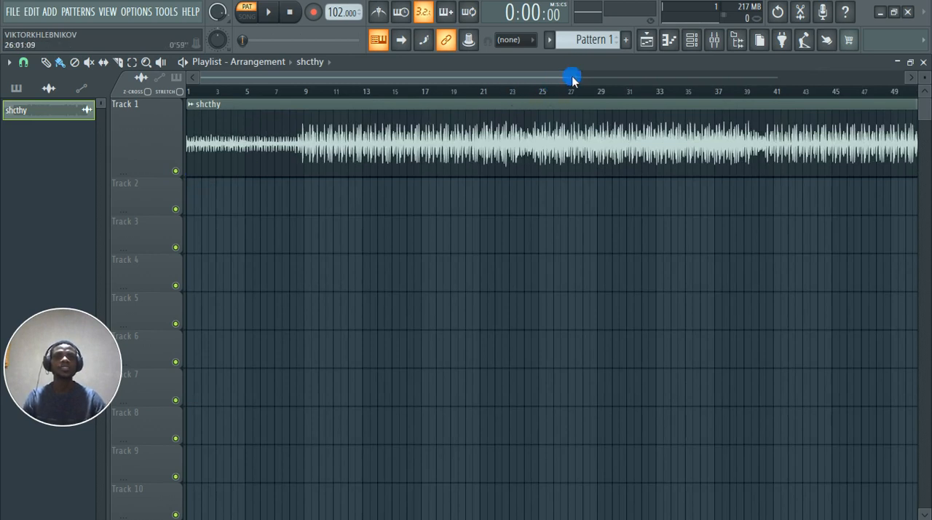
pyautogui.moveTo(585, 80); pyautogui.dragTo(840, 75)
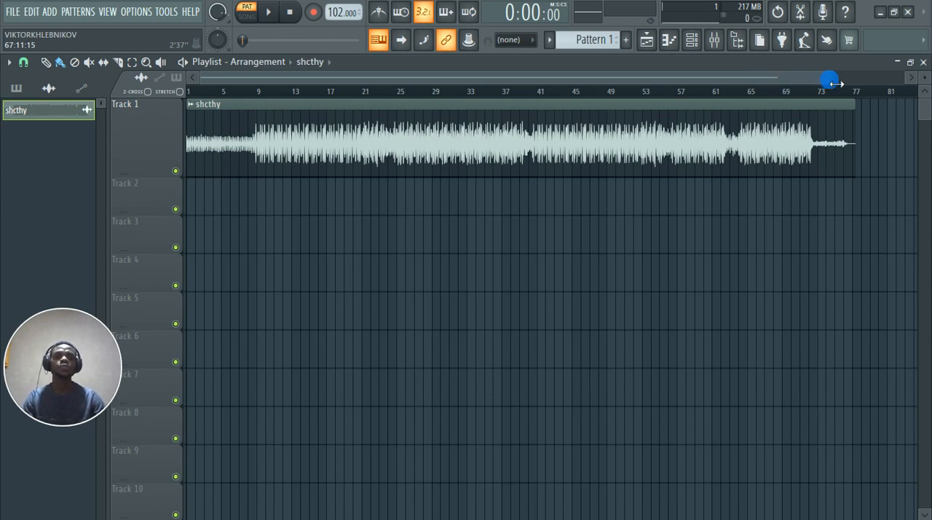
pyautogui.moveTo(835, 83); pyautogui.dragTo(777, 97)
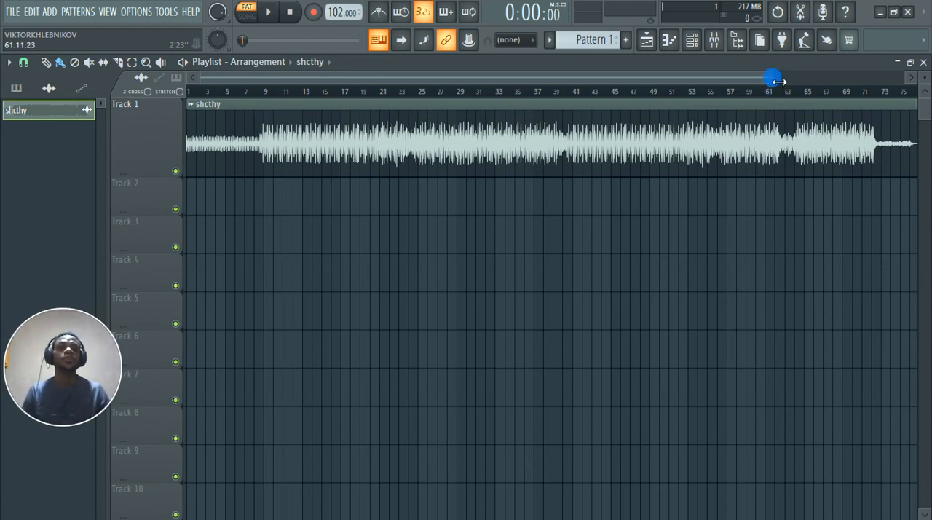
pyautogui.moveTo(775, 80); pyautogui.dragTo(815, 78)
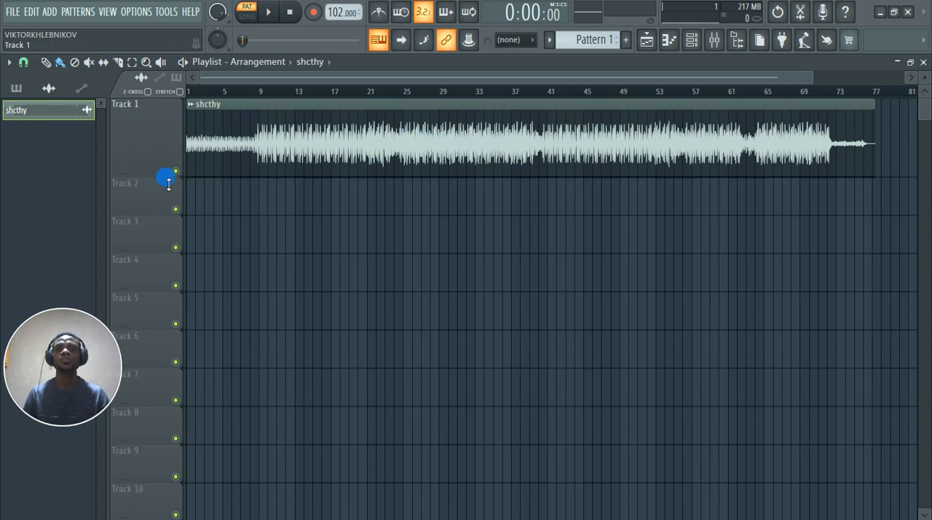
pyautogui.moveTo(166, 177); pyautogui.dragTo(160, 275)
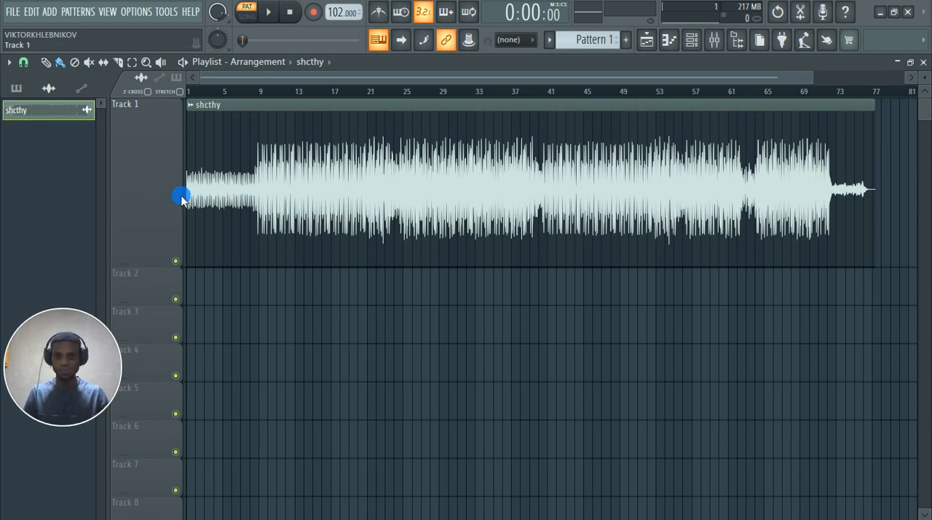
pyautogui.keyDown('ctrl'); pyautogui.scroll(2, 181, 196); pyautogui.keyUp('ctrl')
pyautogui.keyDown('ctrl'); pyautogui.scroll(-1, 182, 195); pyautogui.keyUp('ctrl')
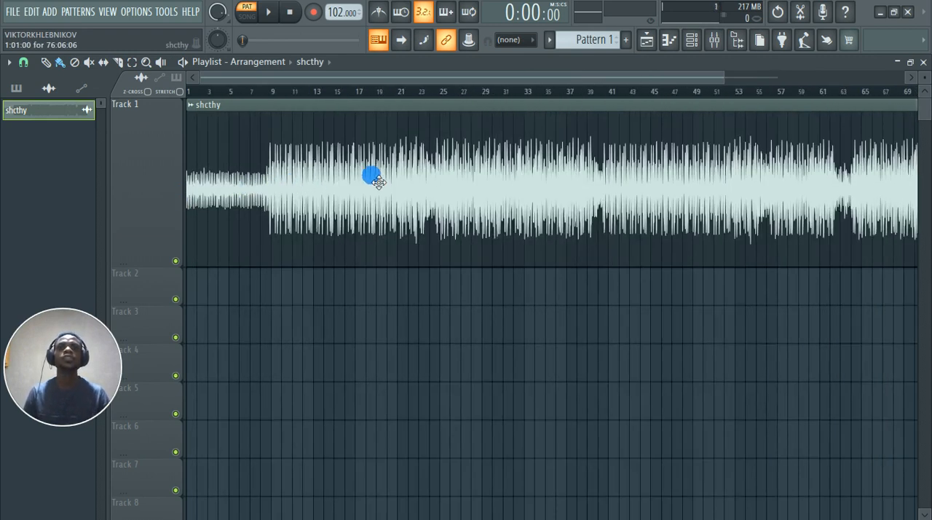
pyautogui.keyDown('ctrl'); pyautogui.scroll(-2, 371, 176); pyautogui.keyUp('ctrl')
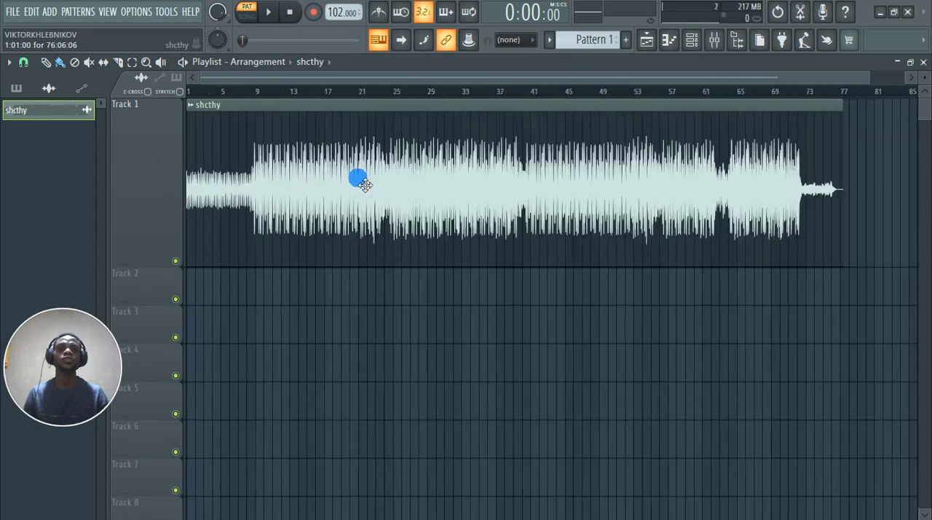
# Step: Check the shcthy clip's channel settings, close them, and play the arrangement from the start in song mode
pyautogui.doubleClick(421, 191)
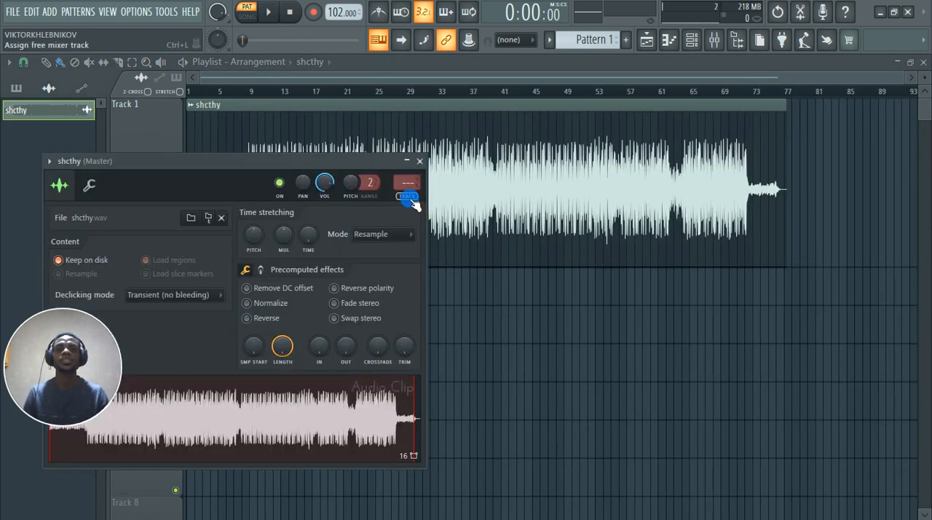
pyautogui.click(421, 160)
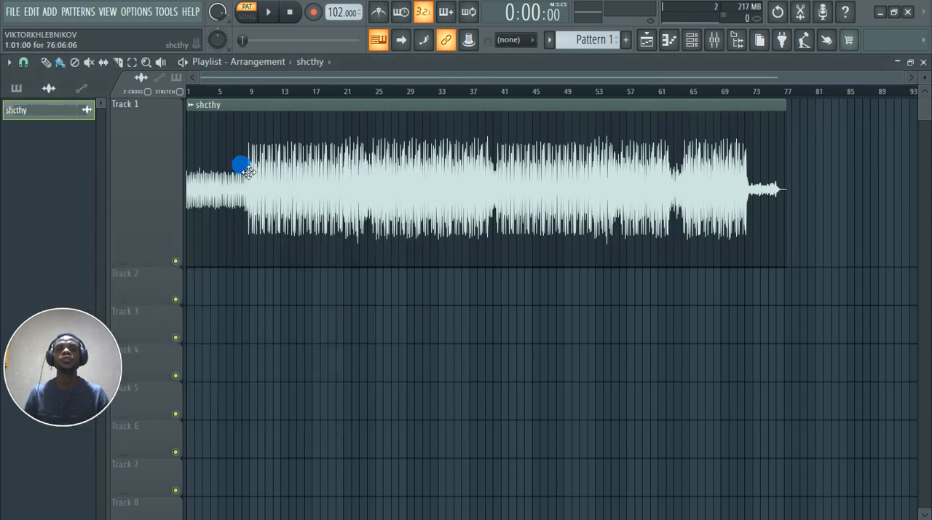
pyautogui.press('space')
pyautogui.click(246, 17)
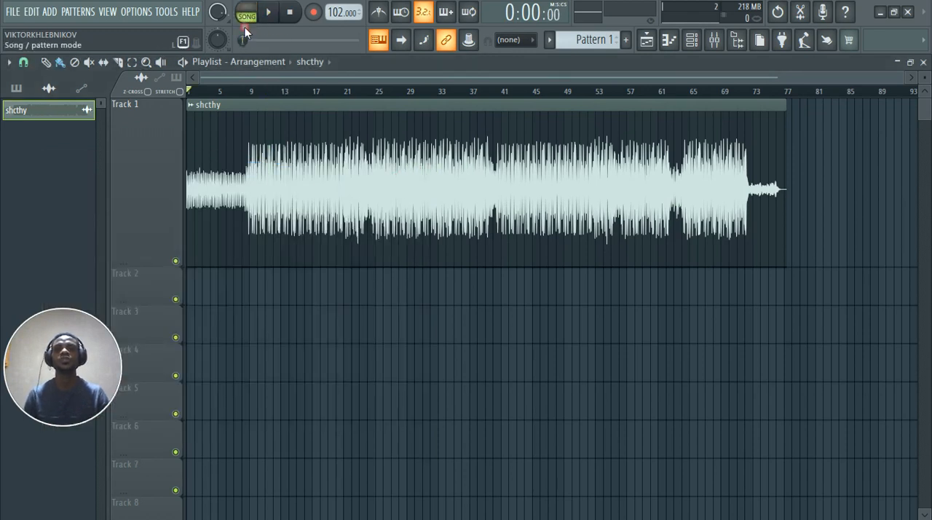
pyautogui.keyDown('ctrl'); pyautogui.scroll(5, 152, 128); pyautogui.keyUp('ctrl')
pyautogui.press('space')
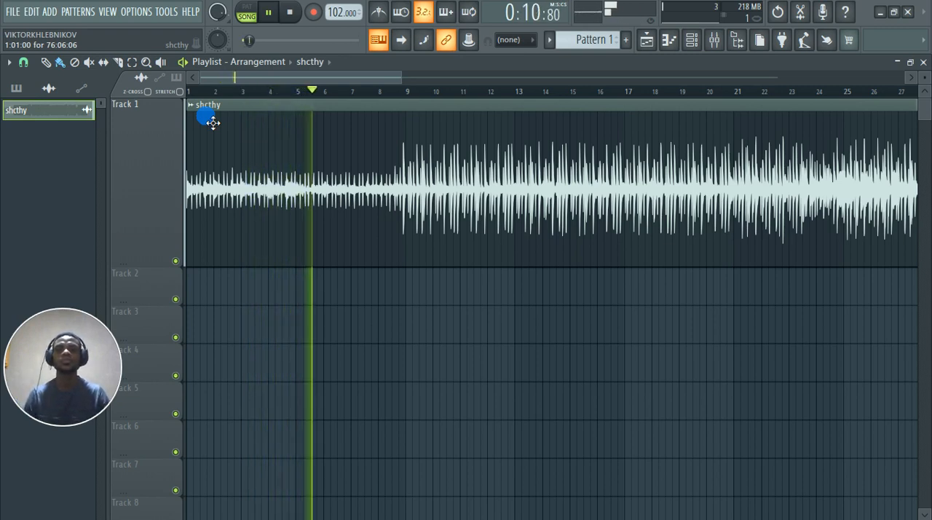
# Step: Reduce Track 1's height moderately while the song plays, keeping the whole shcthy clip in view
pyautogui.moveTo(408, 88); pyautogui.dragTo(680, 83)
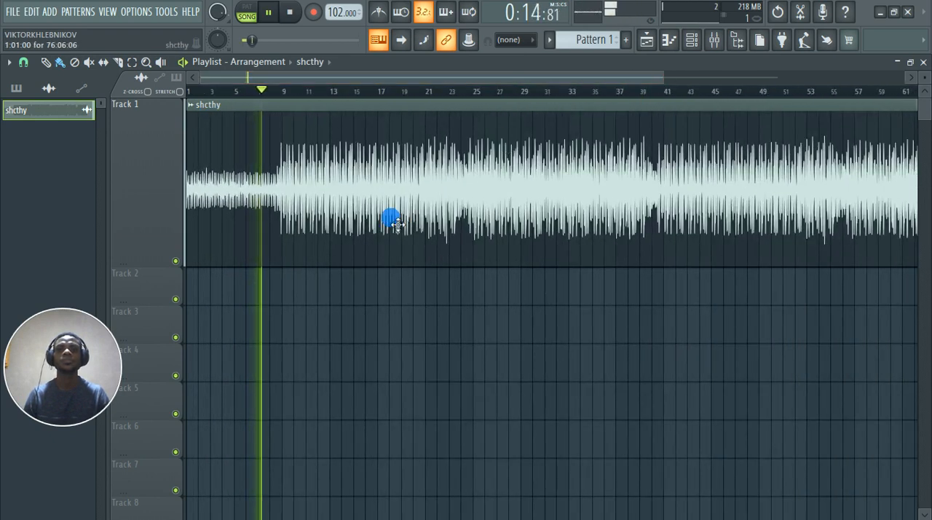
pyautogui.scroll(3, 220, 336)
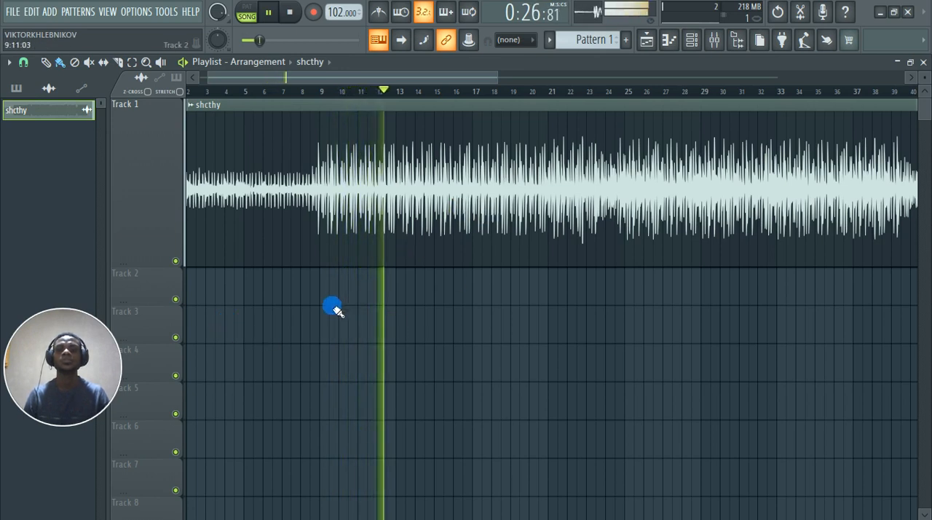
pyautogui.scroll(-2, 333, 308)
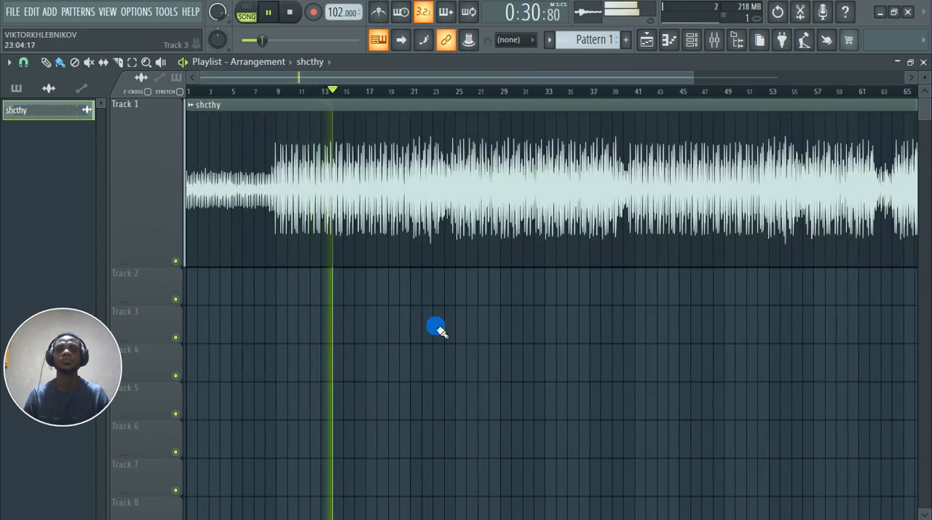
pyautogui.moveTo(147, 270); pyautogui.dragTo(150, 219)
pyautogui.scroll(-3, 263, 272)
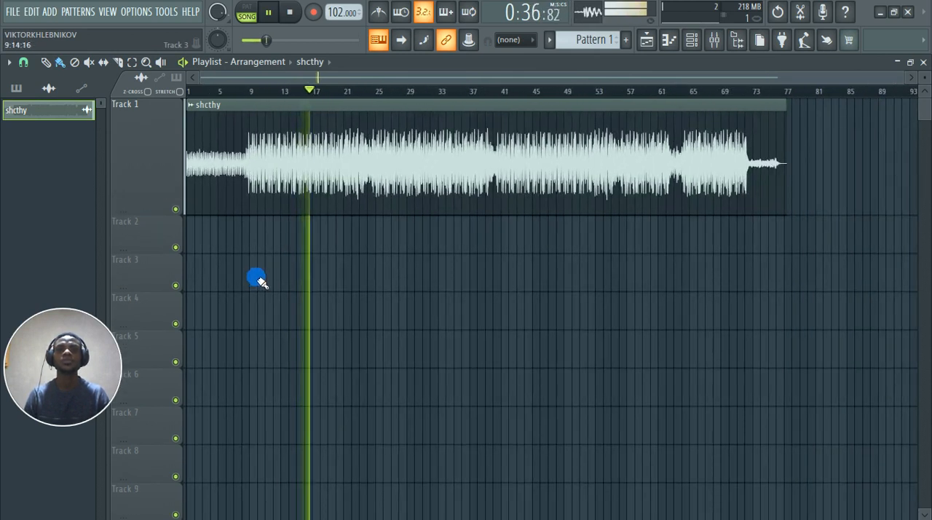
# Step: Listen to the song's sections and follow the waveform's level changes up to about bar 40, and stop playback
pyautogui.scroll(3, 231, 282)
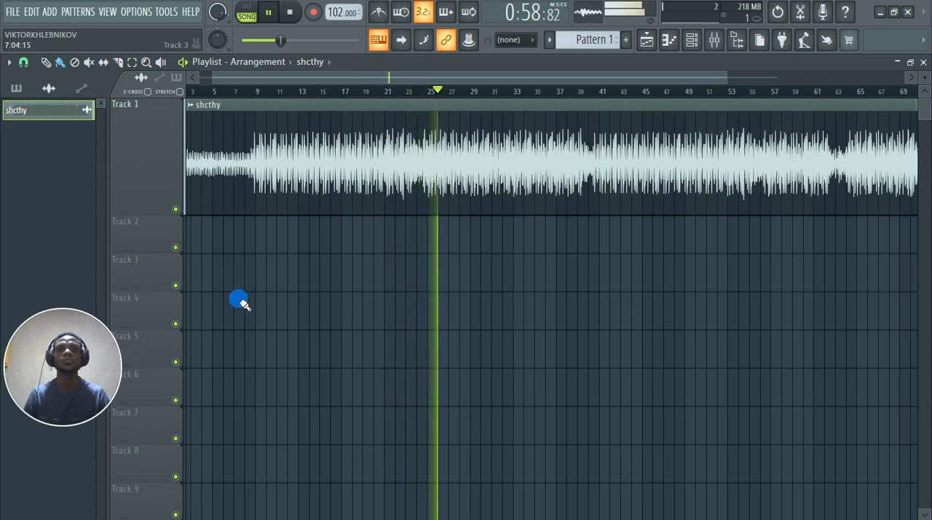
pyautogui.scroll(-3, 298, 350)
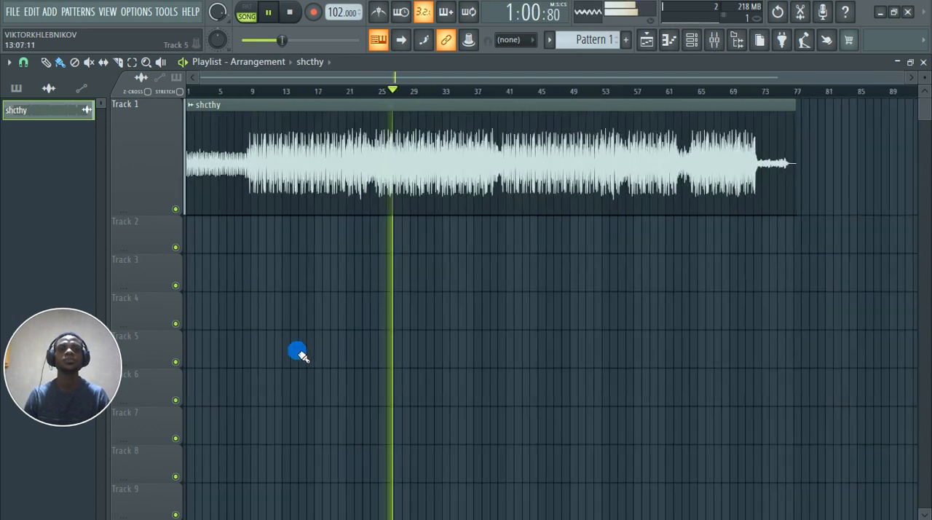
pyautogui.scroll(3, 298, 355)
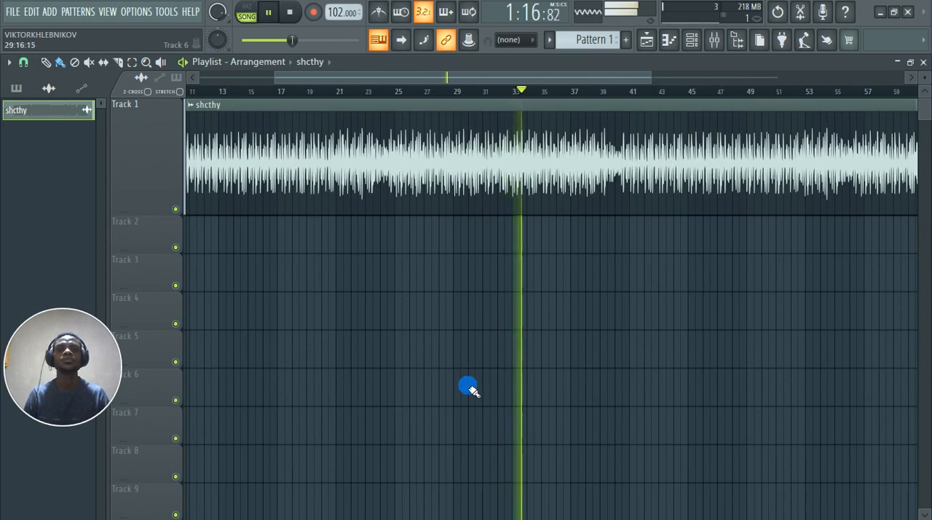
pyautogui.scroll(3, 574, 356)
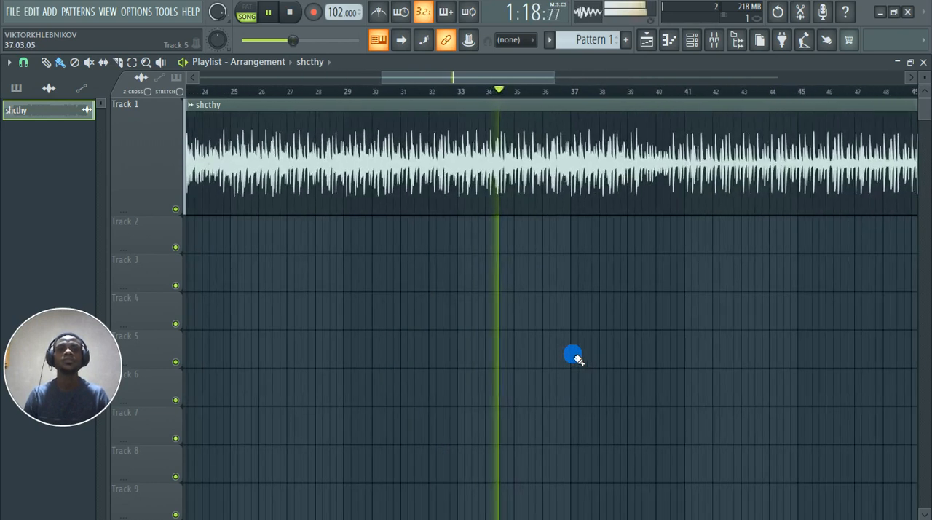
pyautogui.scroll(-3, 574, 357)
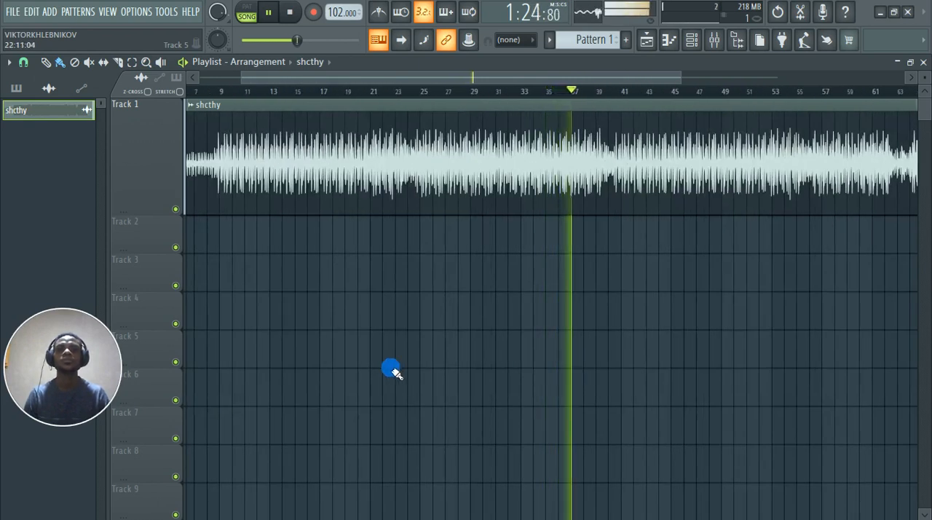
pyautogui.scroll(-2, 391, 373)
pyautogui.scroll(1, 391, 372)
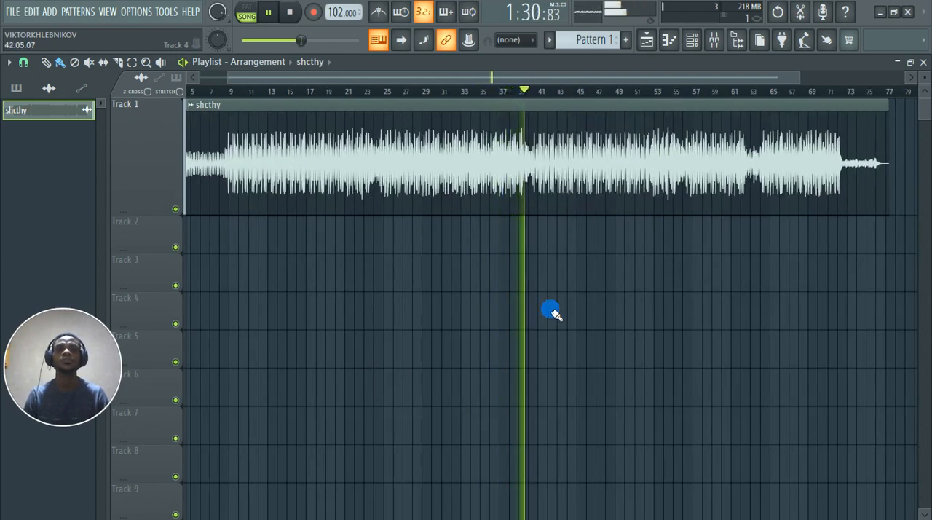
pyautogui.scroll(1, 550, 311)
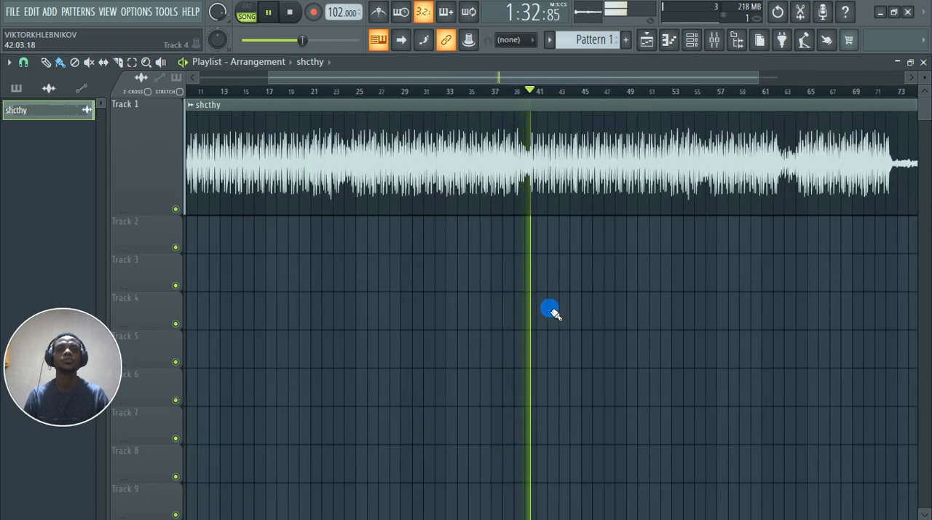
pyautogui.press('space')
pyautogui.scroll(-2, 612, 313)
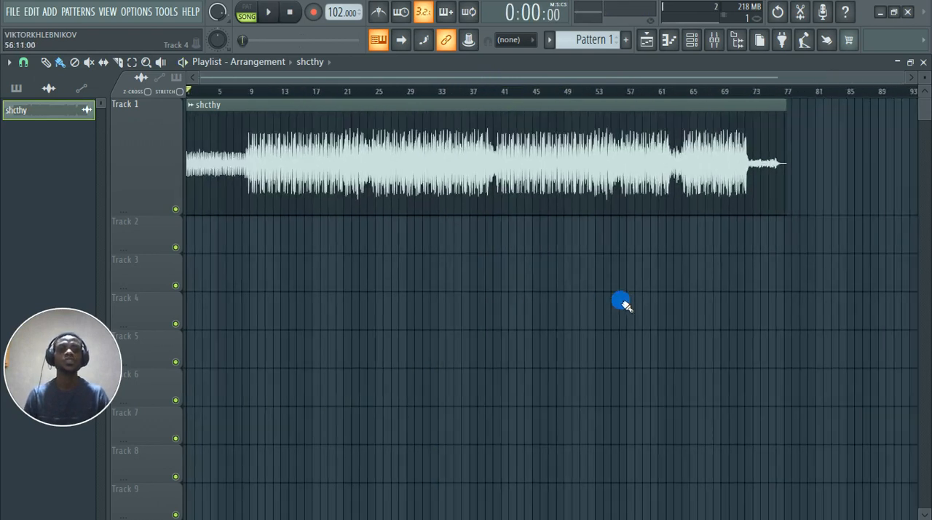
# Step: Assign the shcthy clip to a free mixer track and load Fruity Balance in that track's first effect slot
pyautogui.doubleClick(383, 162)
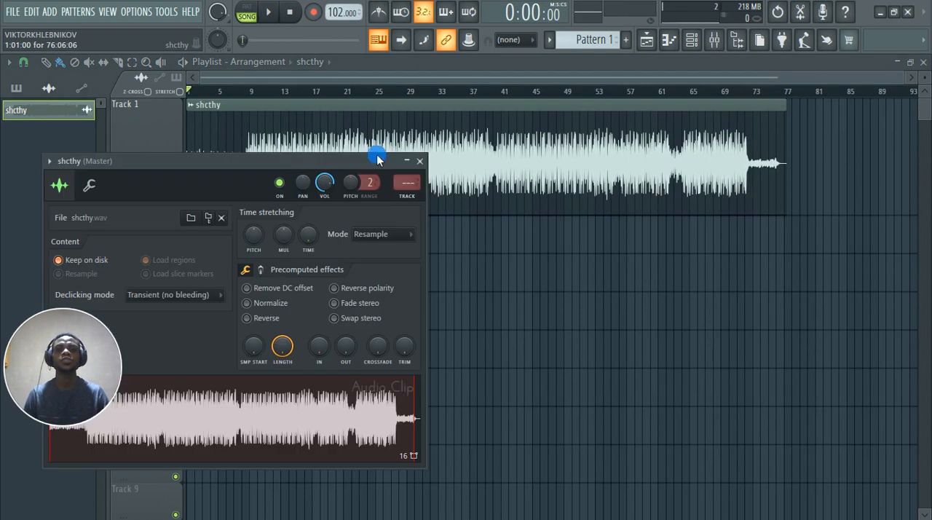
pyautogui.click(408, 198)
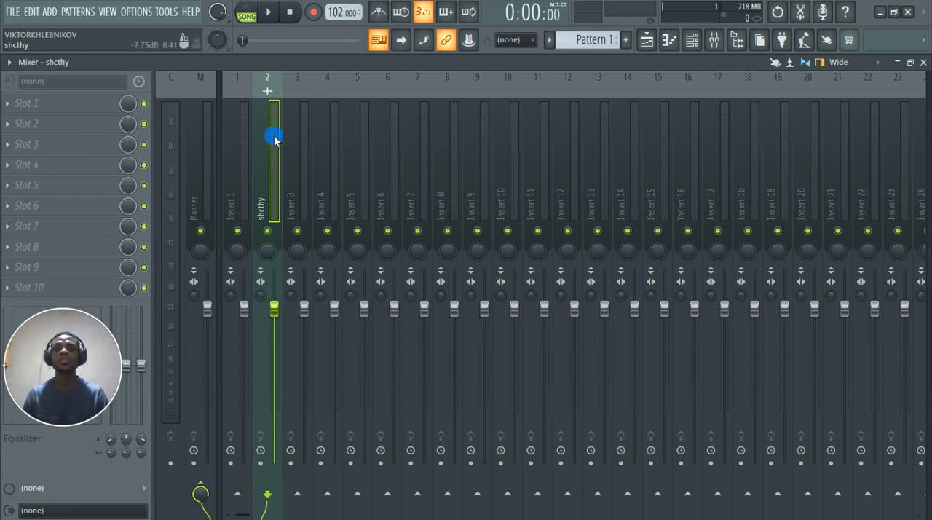
pyautogui.click(51, 108)
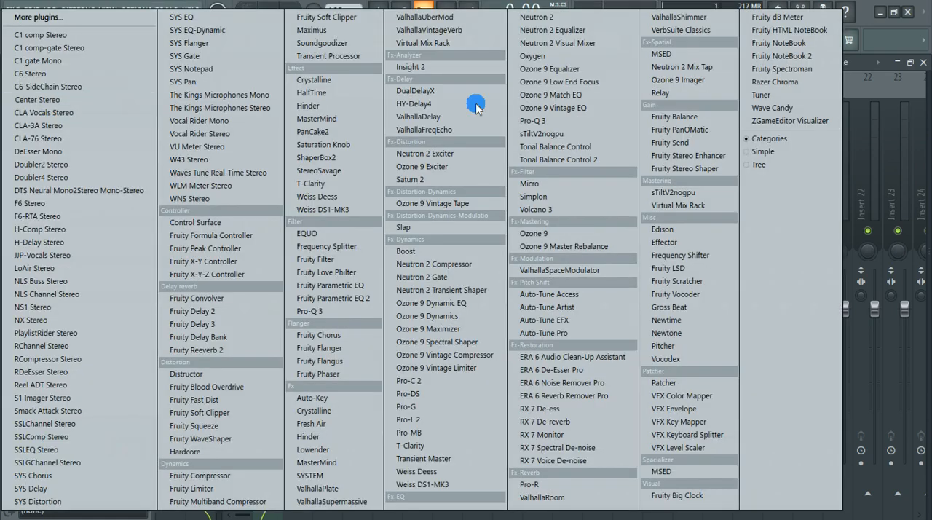
pyautogui.click(677, 116)
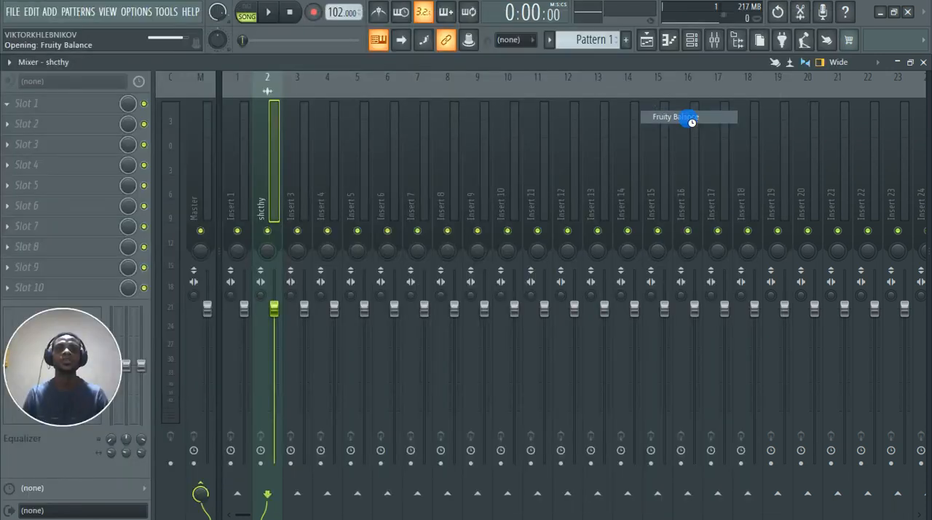
# Step: Create an automation clip for Fruity Balance's volume and enlarge its track in the Playlist
pyautogui.rightClick(236, 296)
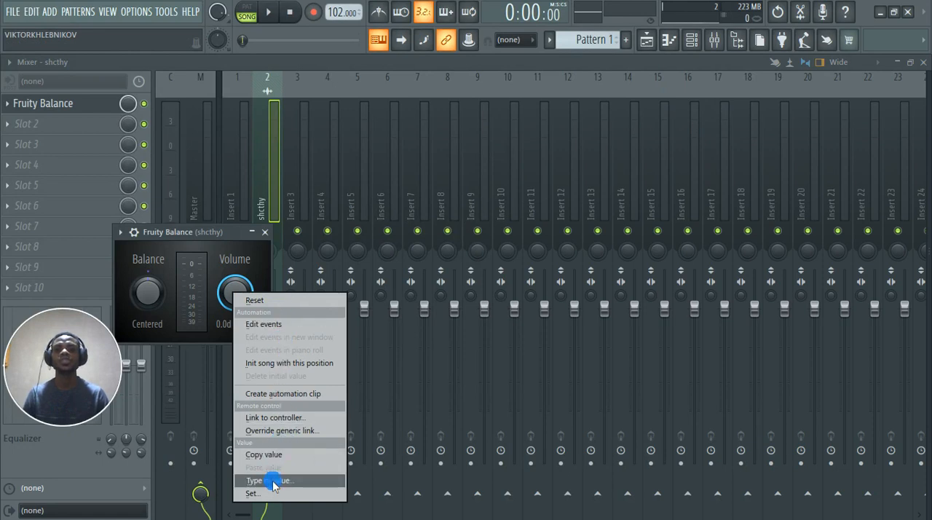
pyautogui.click(281, 396)
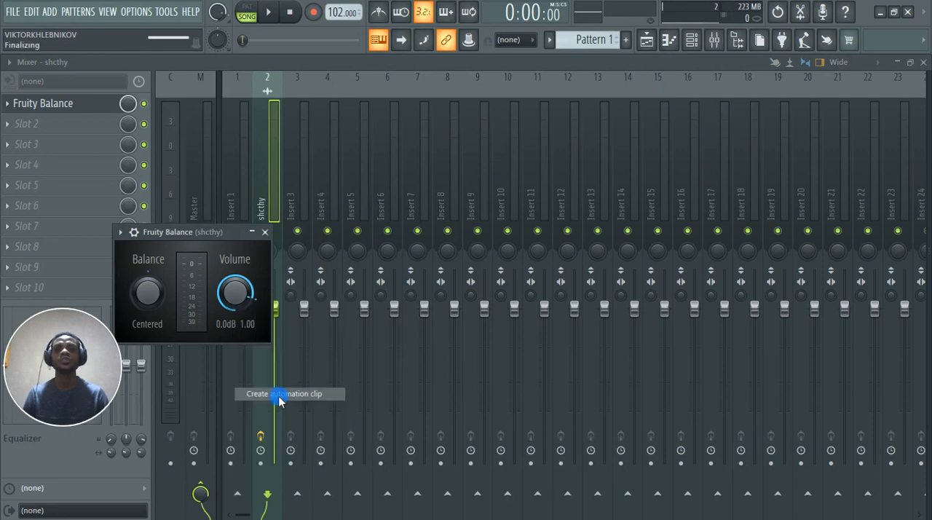
pyautogui.click(646, 40)
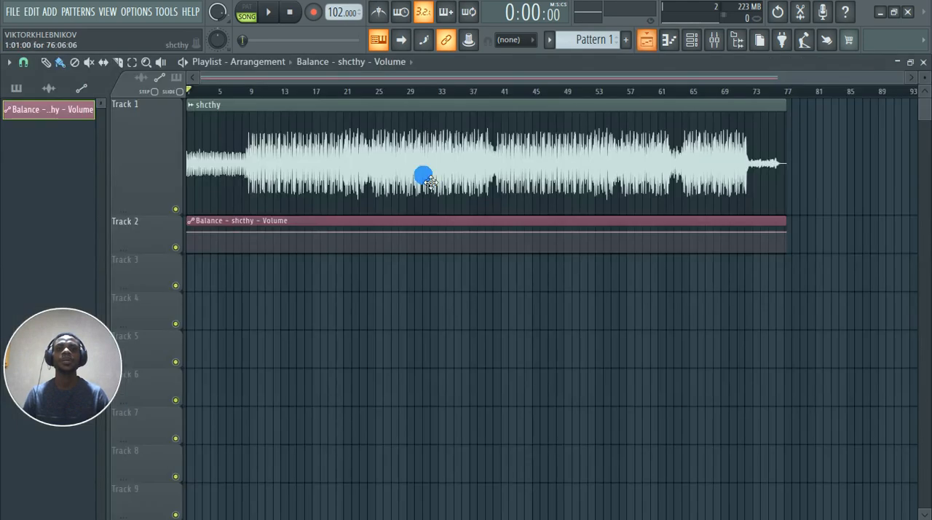
pyautogui.moveTo(159, 255); pyautogui.dragTo(139, 333)
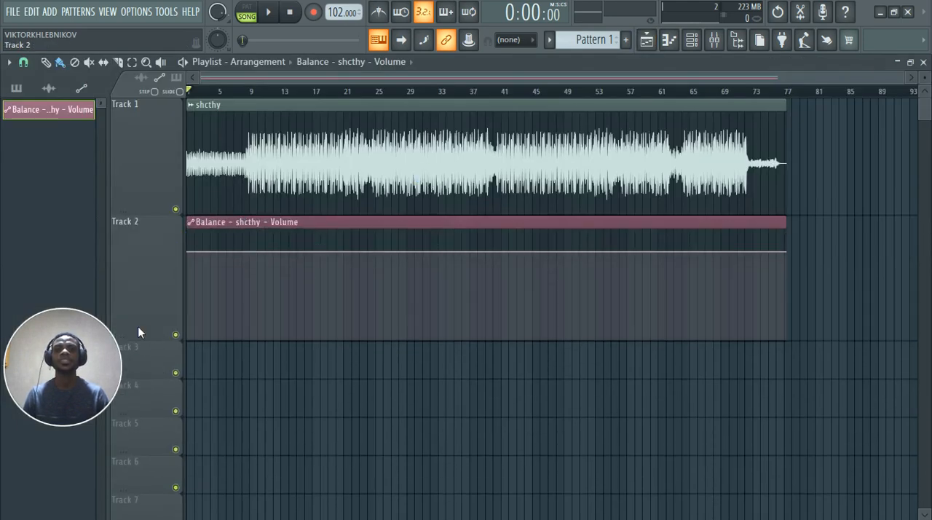
# Step: Copy the value of the first point in the Balance volume automation clip
pyautogui.keyDown('ctrl'); pyautogui.scroll(4, 174, 252); pyautogui.keyUp('ctrl')
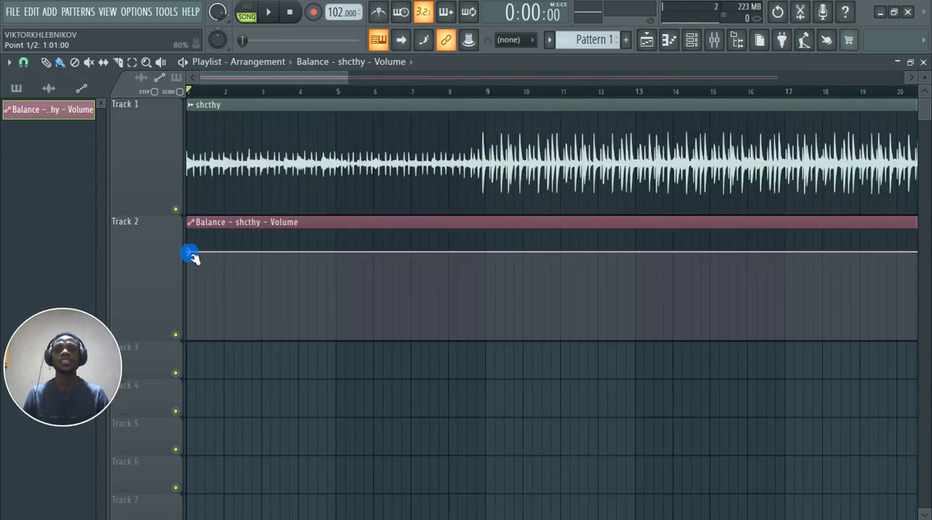
pyautogui.rightClick(189, 254)
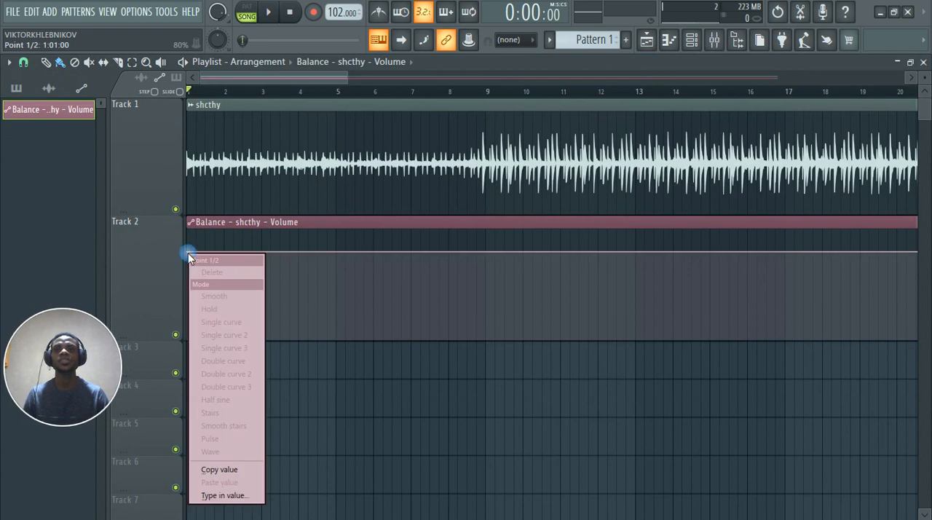
pyautogui.click(214, 471)
pyautogui.keyDown('ctrl'); pyautogui.scroll(6, 121, 237); pyautogui.keyUp('ctrl')
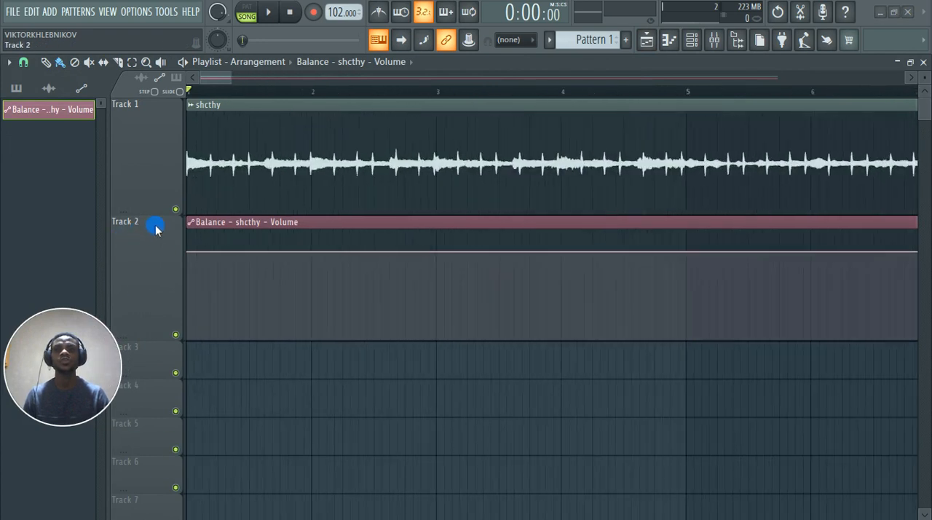
# Step: Shift the shcthy audio clip on Track 1 so that it starts at 1:02:00, leaving a short gap before it
pyautogui.keyDown('ctrl'); pyautogui.scroll(3, 155, 229); pyautogui.keyUp('ctrl')
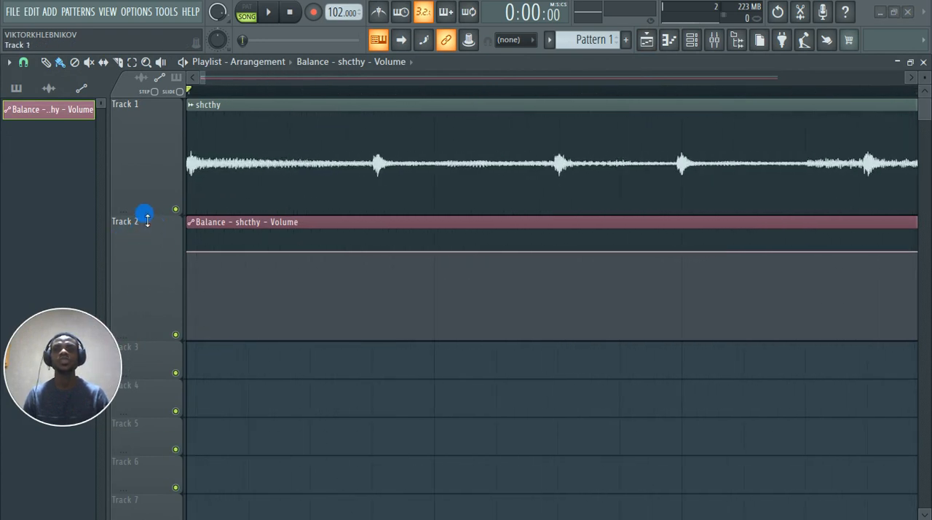
pyautogui.moveTo(210, 176); pyautogui.dragTo(245, 192)
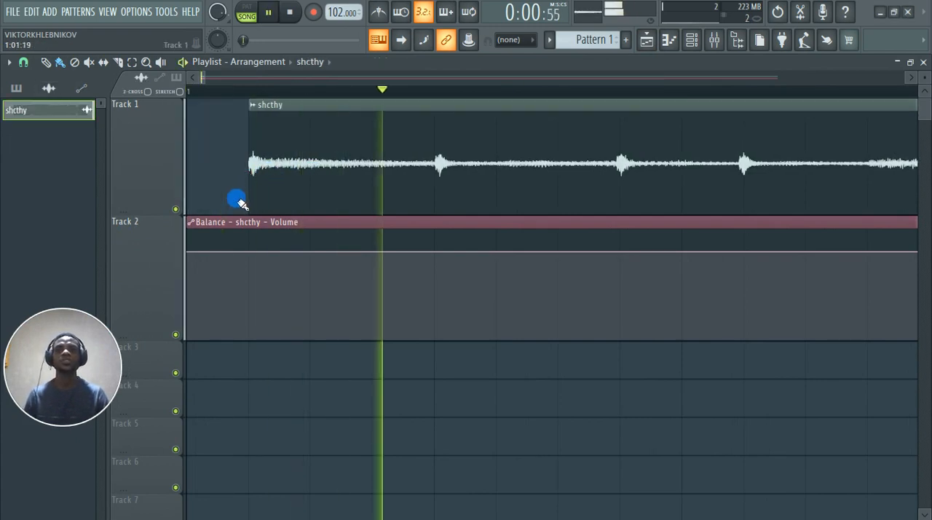
pyautogui.press('space')
# Step: Add a fade-in to the Balance volume automation, rising from zero at the start to the pasted 80% value at 1:02:00
pyautogui.rightClick(252, 251)
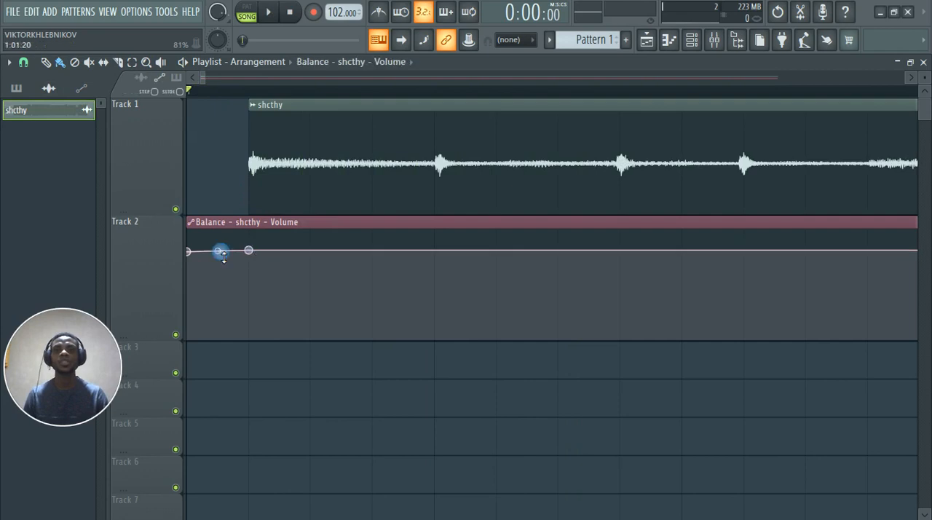
pyautogui.moveTo(196, 255); pyautogui.dragTo(158, 370)
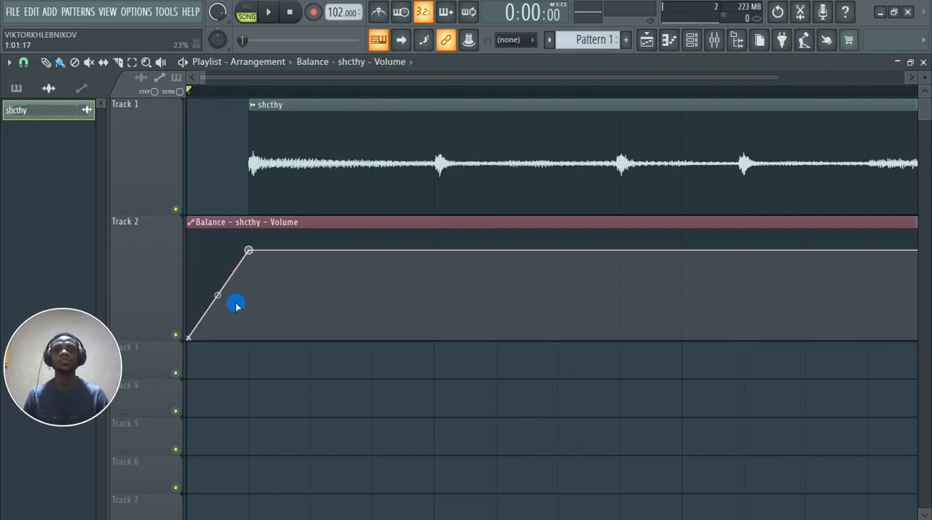
pyautogui.rightClick(250, 255)
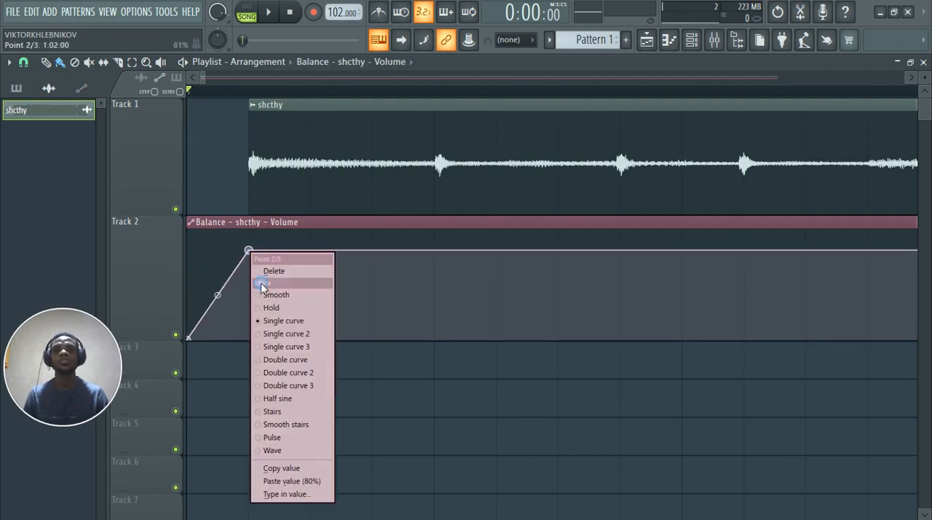
pyautogui.click(290, 482)
pyautogui.scroll(-10, 221, 368)
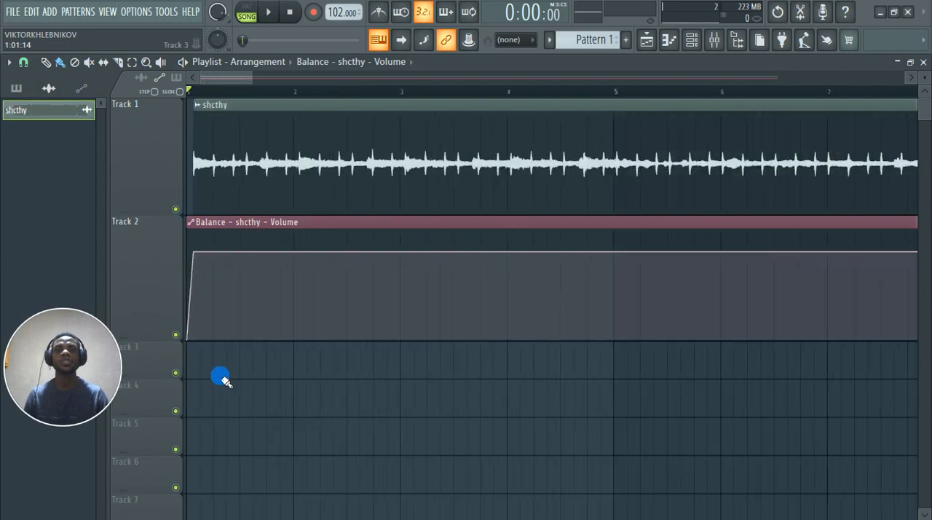
# Step: Listen to the end of the song from about bar 72 to the end of the audio clip, and stop playback
pyautogui.scroll(10, 870, 260)
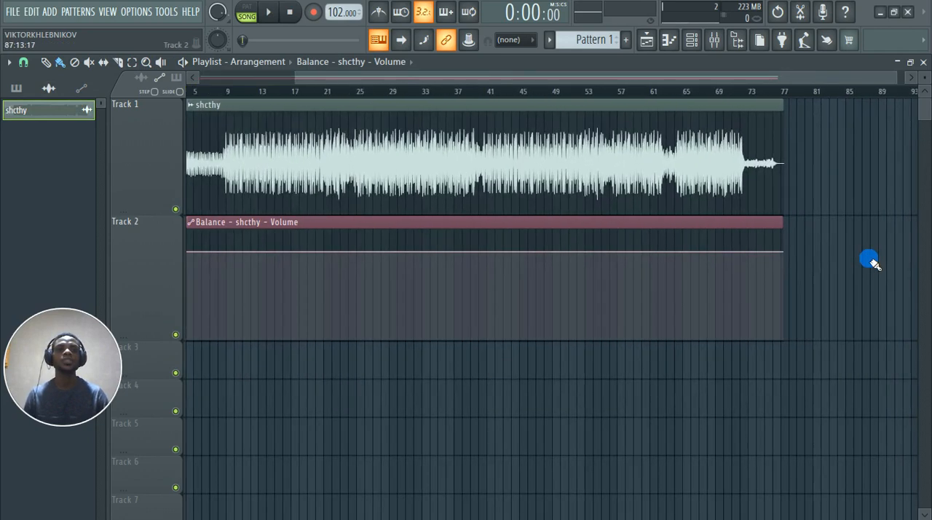
pyautogui.scroll(3, 500, 268)
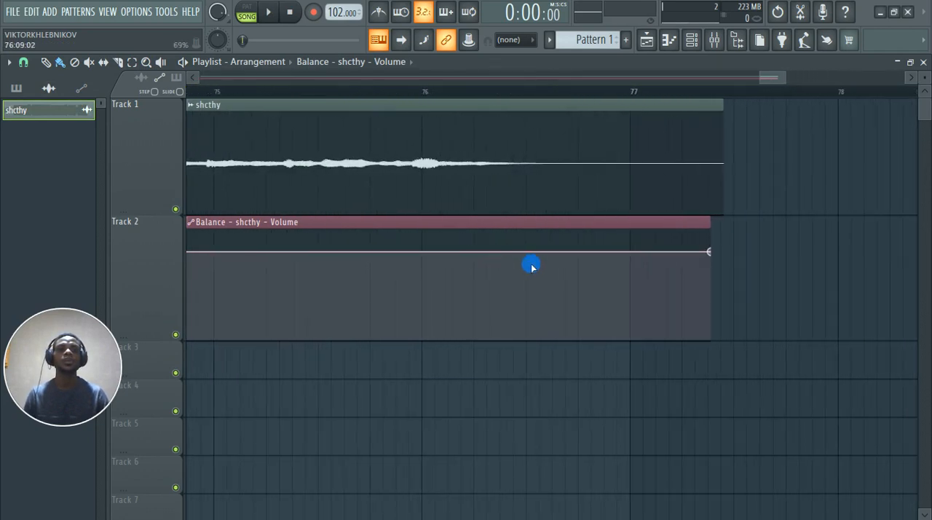
pyautogui.click(331, 89)
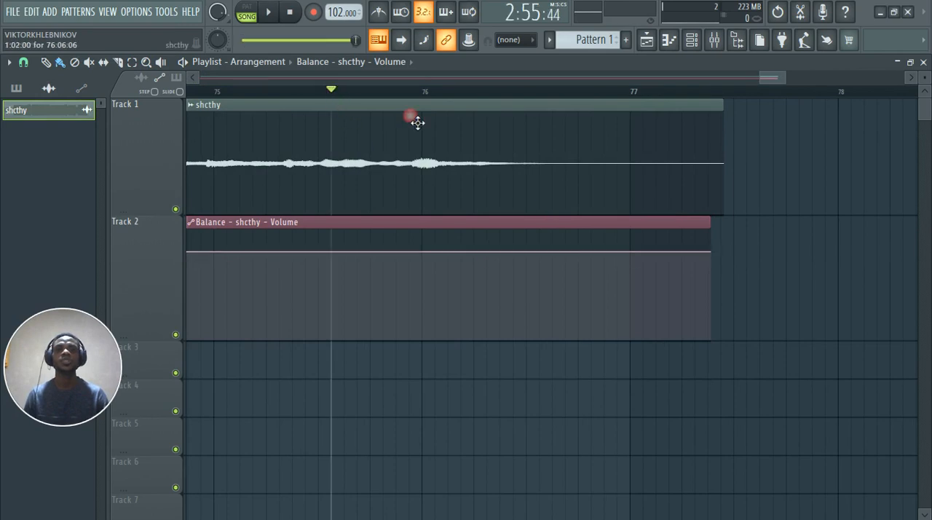
pyautogui.scroll(-8, 356, 260)
pyautogui.click(584, 184)
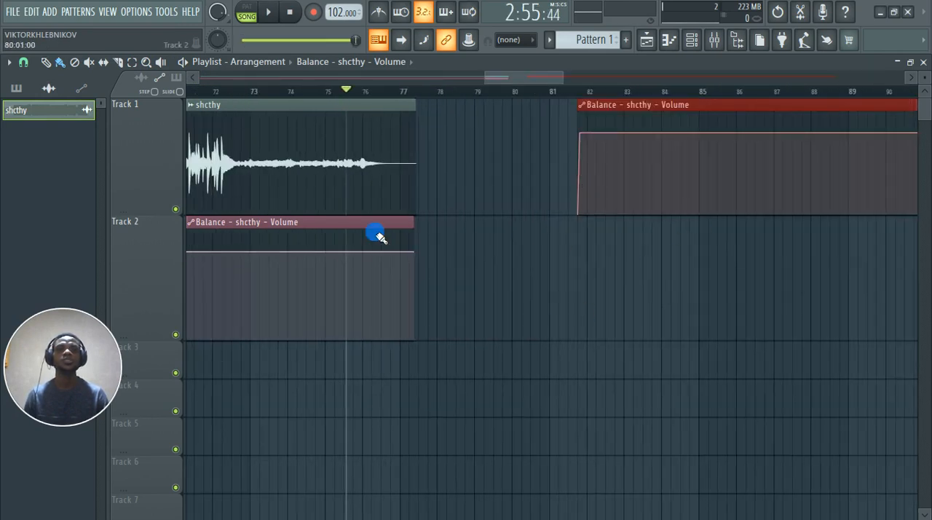
pyautogui.click(239, 91)
pyautogui.press('space')
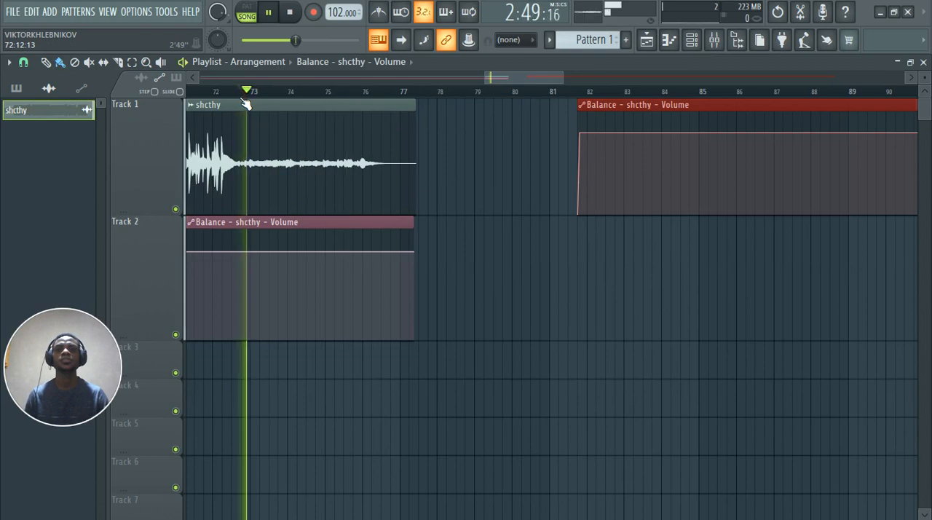
pyautogui.click(352, 91)
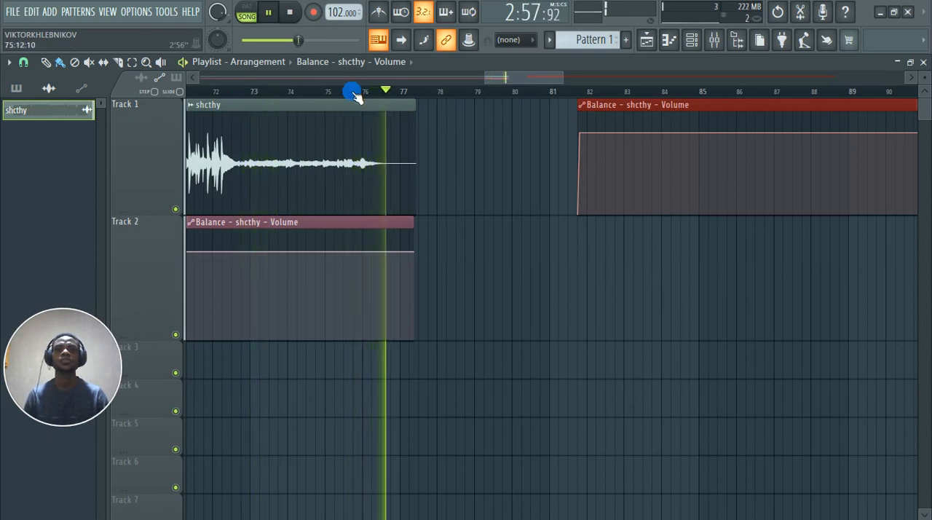
pyautogui.click(303, 92)
pyautogui.click(328, 92)
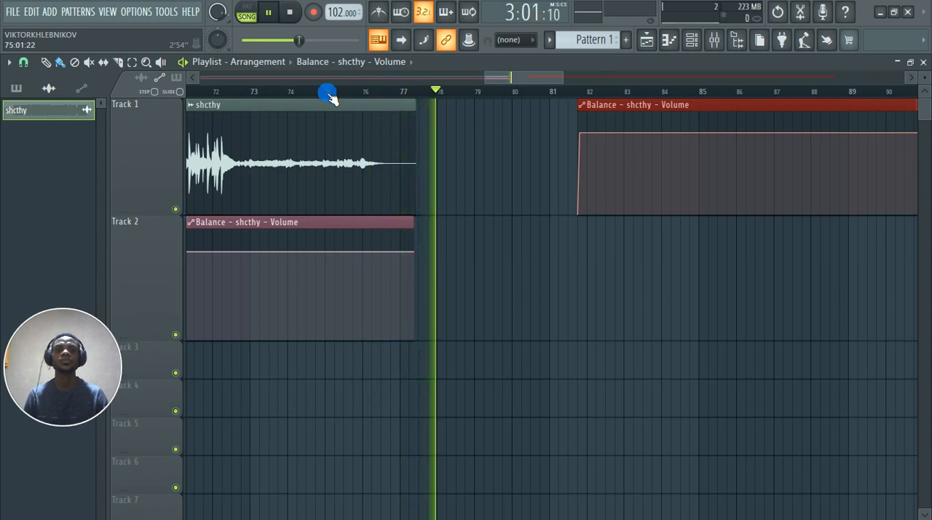
pyautogui.press('space')
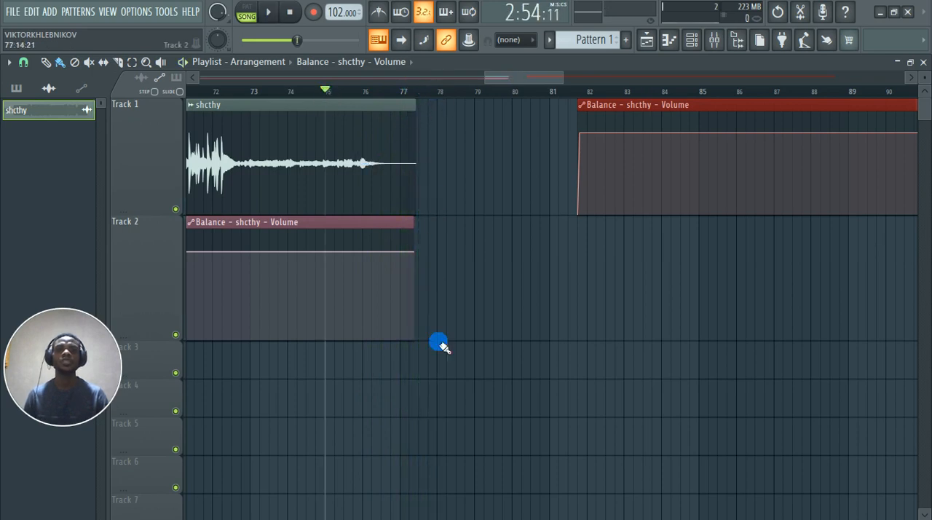
# Step: Extend the Balance volume automation clip on Track 2 to bar 78 and add a near-zero point at its end
pyautogui.moveTo(419, 229); pyautogui.dragTo(439, 226)
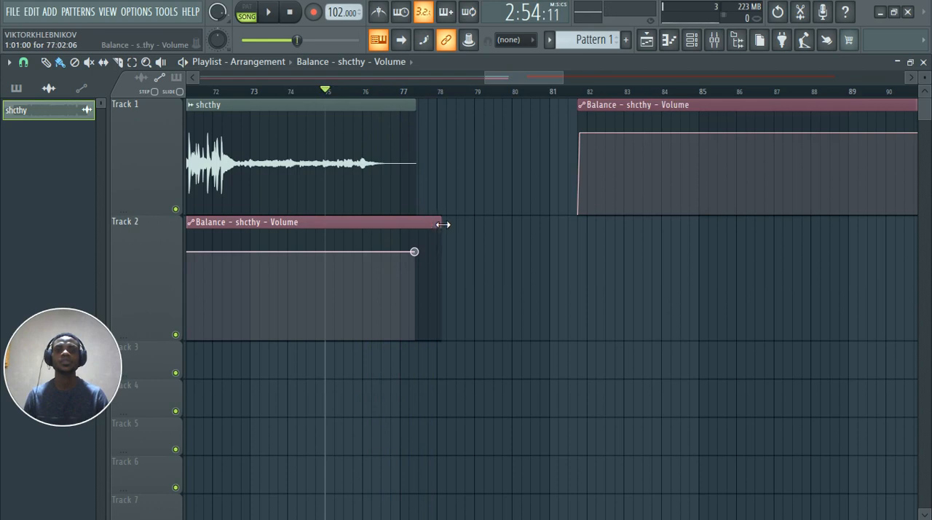
pyautogui.scroll(6, 438, 230)
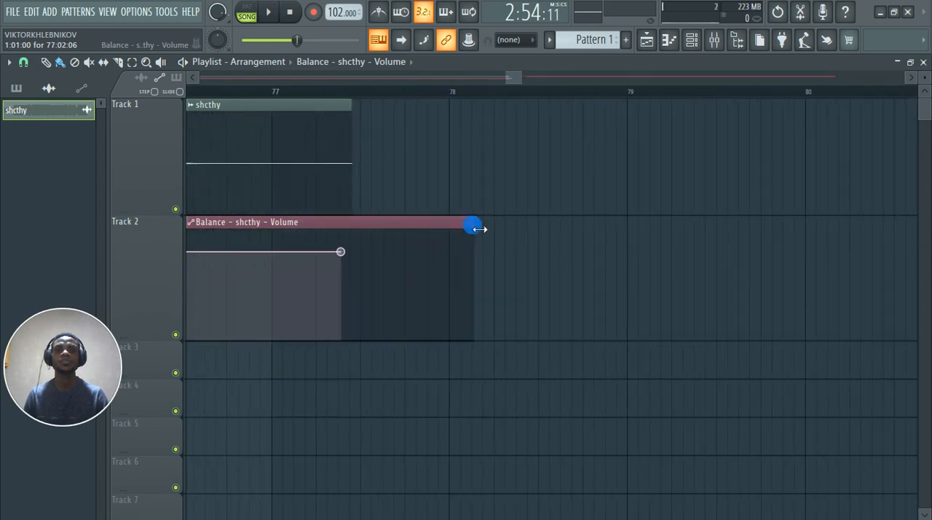
pyautogui.moveTo(476, 228); pyautogui.dragTo(455, 228)
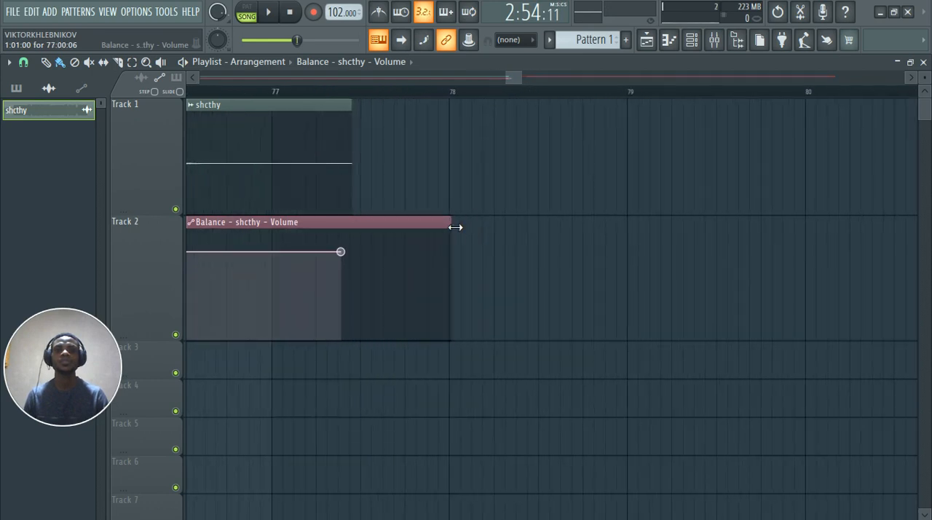
pyautogui.click(451, 339)
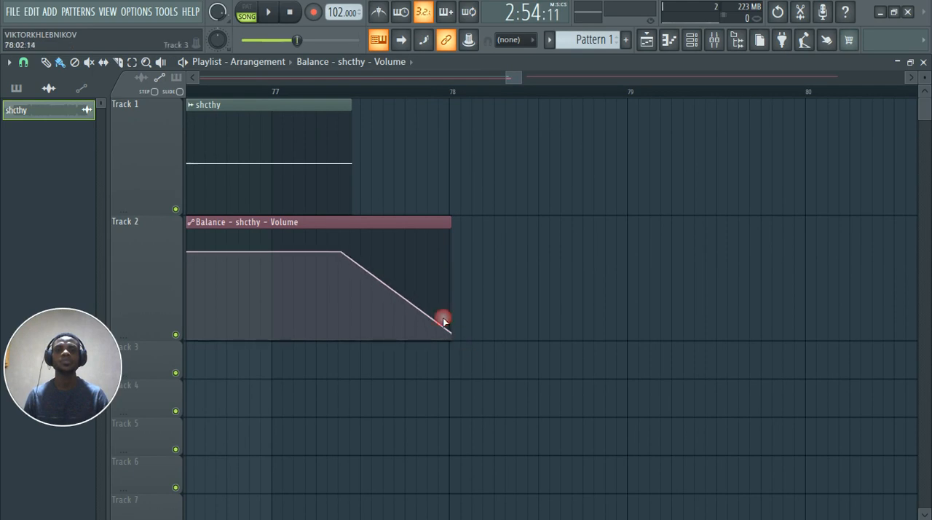
# Step: Move the fade-out's start point back to about three quarters through bar 76, and play the ending from bar 76
pyautogui.scroll(-2, 561, 287)
pyautogui.scroll(-2, 370, 275)
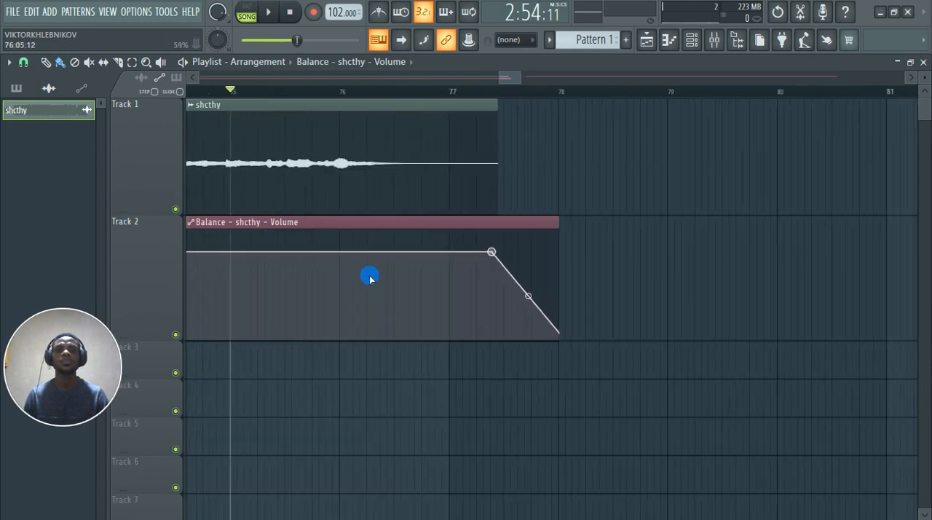
pyautogui.scroll(2, 369, 276)
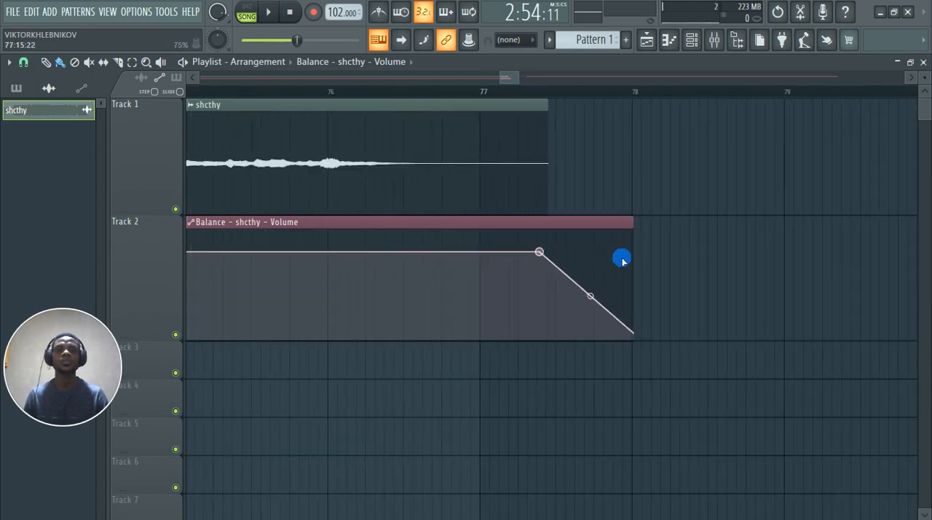
pyautogui.moveTo(542, 253); pyautogui.dragTo(445, 253)
pyautogui.click(339, 97)
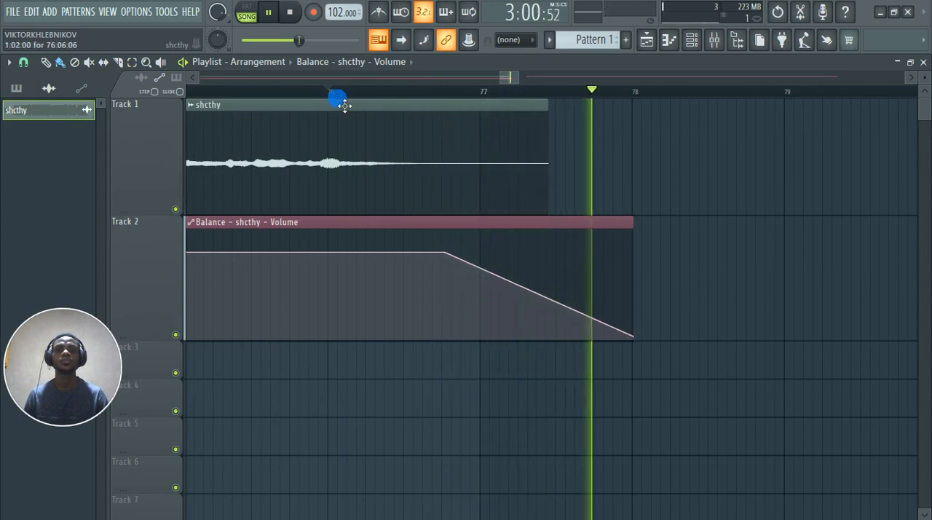
pyautogui.press('space')
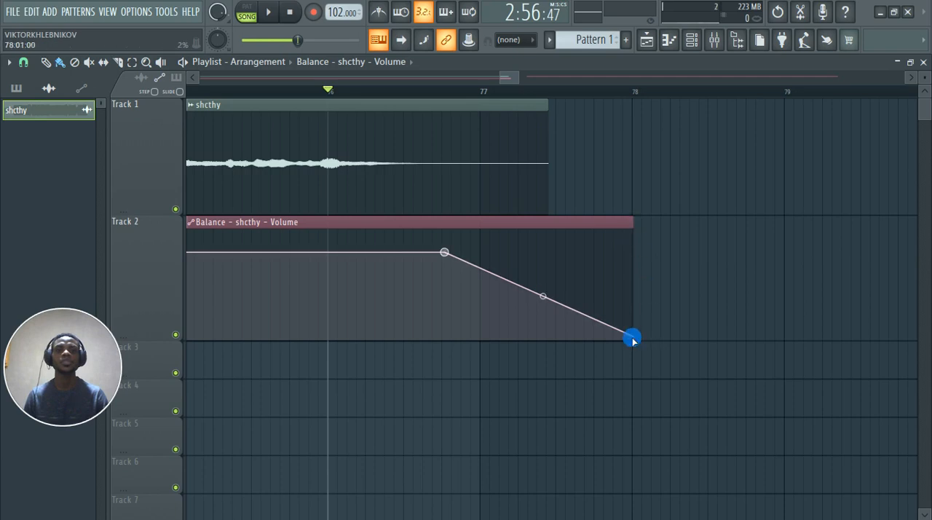
# Step: End the fade-out at 0% at 77:13:00 with the clip trimmed there, and paste the copied 80% value into its start point
pyautogui.moveTo(640, 232); pyautogui.dragTo(690, 226)
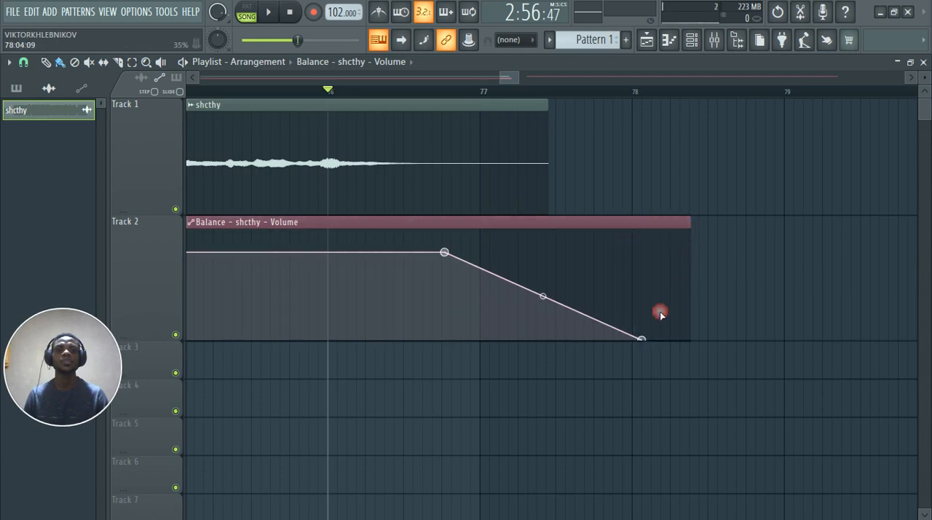
pyautogui.moveTo(647, 346); pyautogui.dragTo(599, 348)
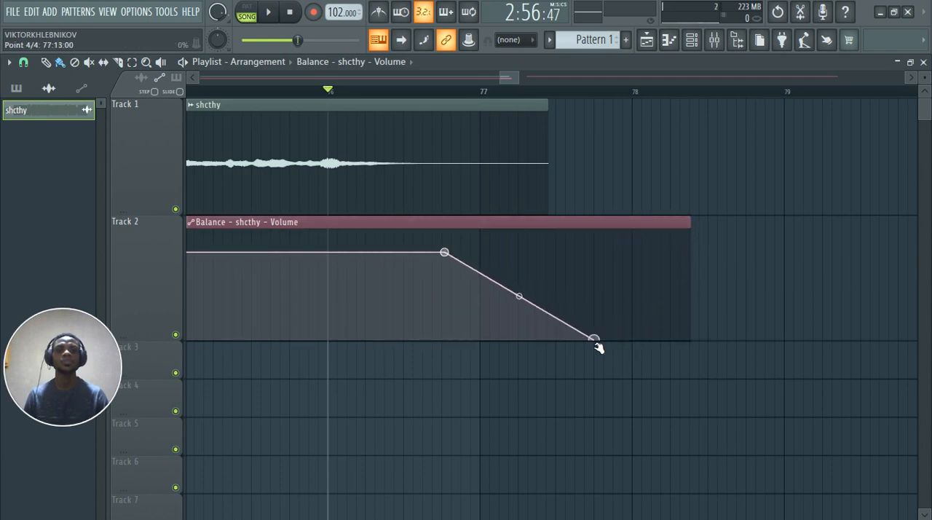
pyautogui.moveTo(691, 225); pyautogui.dragTo(601, 247)
pyautogui.click(724, 260)
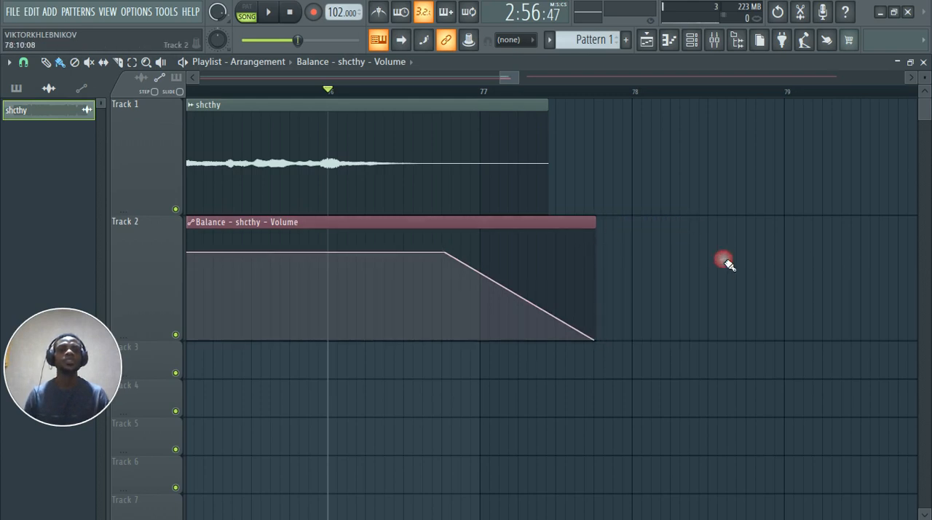
pyautogui.rightClick(444, 252)
pyautogui.click(495, 484)
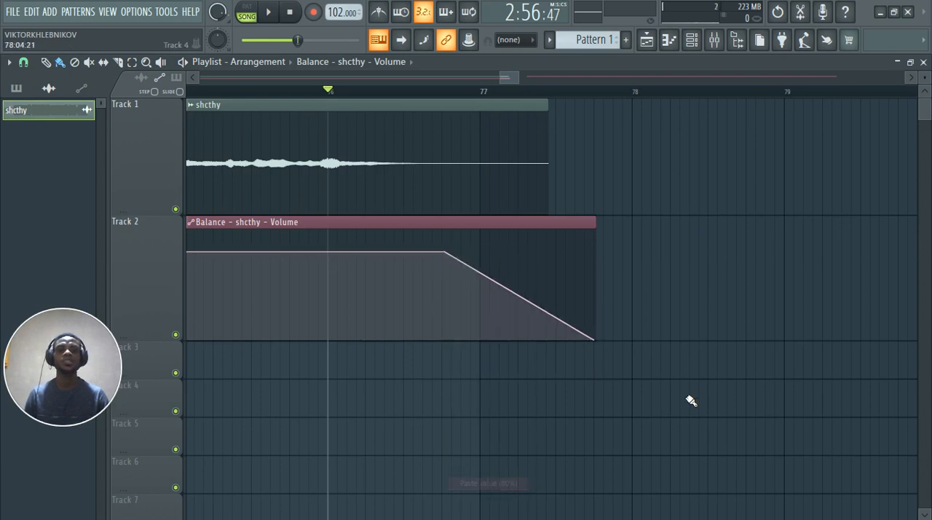
# Step: Delete the stray Balance volume clip after the audio on Track 1, and shrink Track 2 to its minimum height
pyautogui.scroll(-10, 718, 354)
pyautogui.scroll(-3, 729, 376)
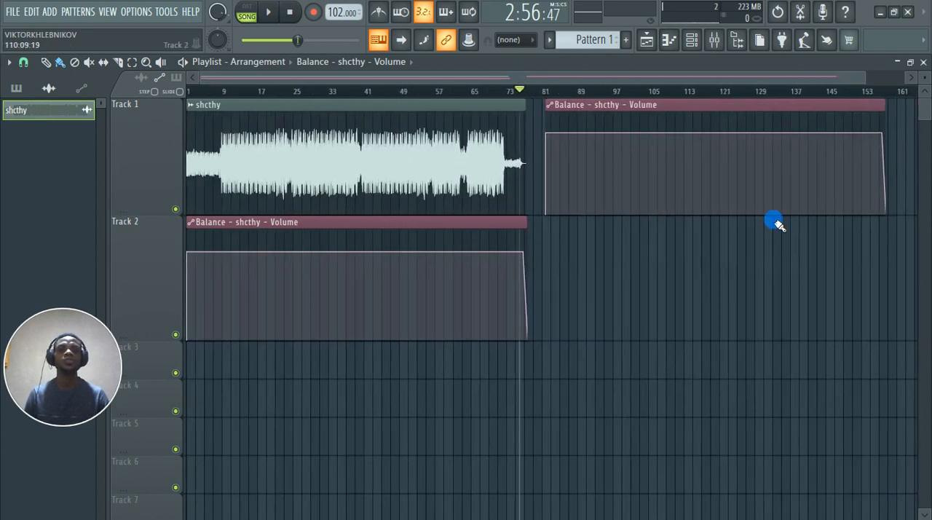
pyautogui.rightClick(750, 164)
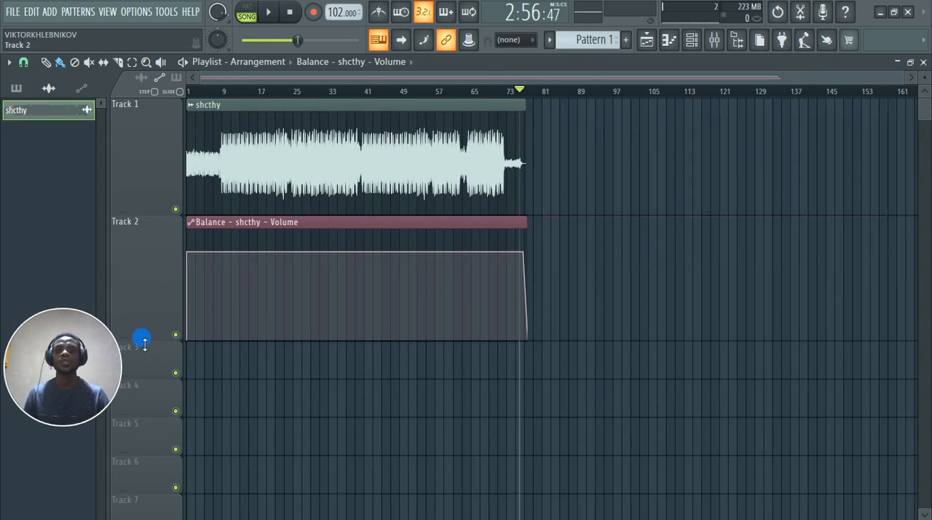
pyautogui.moveTo(146, 284); pyautogui.dragTo(154, 232)
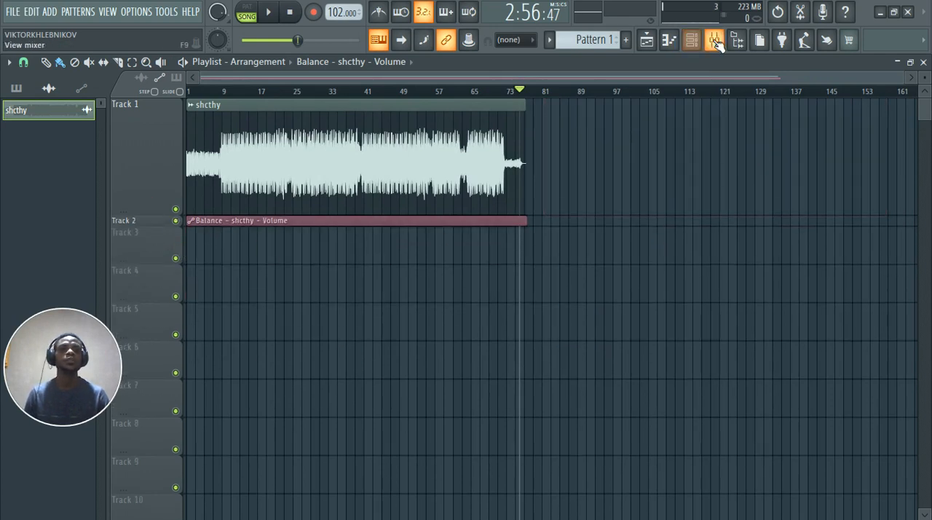
# Step: Load Pro-Q 3 in the second effect slot of the shcthy mixer track and move its window fully into view
pyautogui.press('F9')
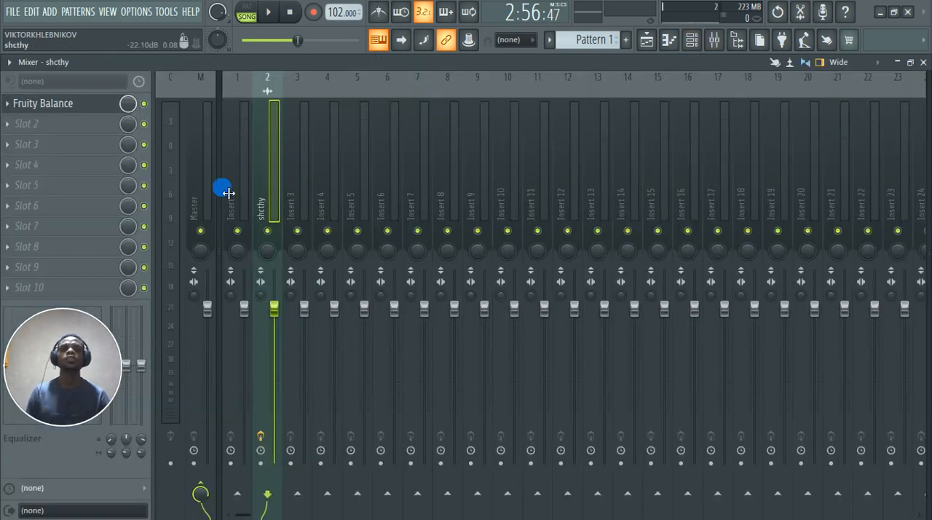
pyautogui.click(13, 124)
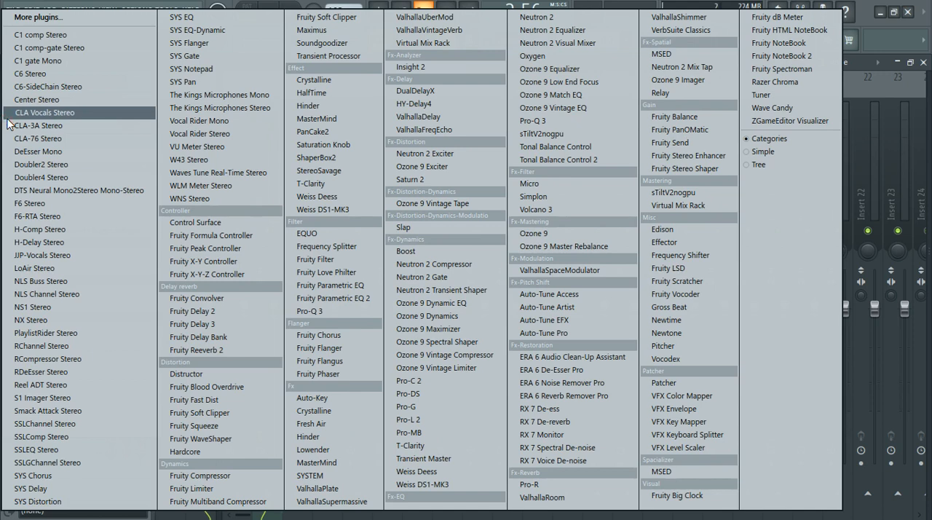
pyautogui.click(312, 311)
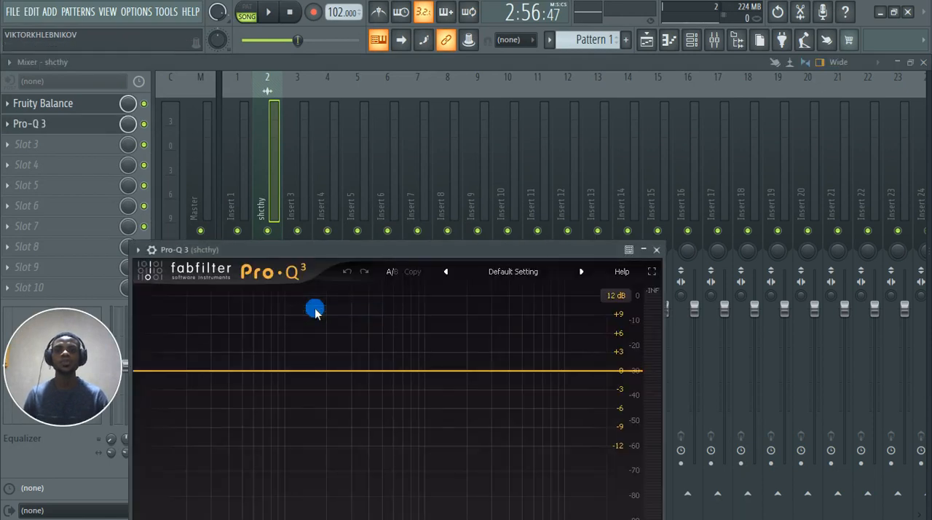
pyautogui.moveTo(401, 245); pyautogui.dragTo(570, 100)
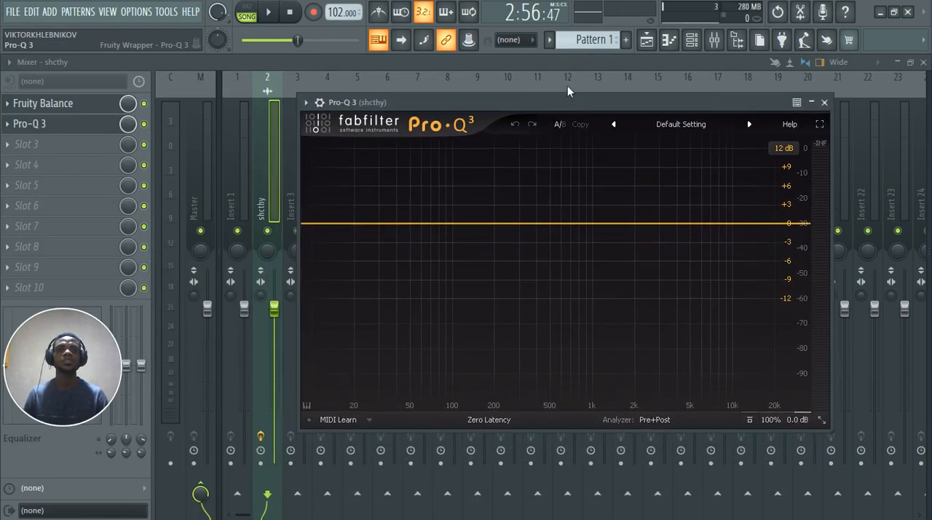
# Step: Add a low-cut band with a Brickwall slope in Pro-Q 3 and set its frequency to about 19.8 Hz
pyautogui.click(316, 235)
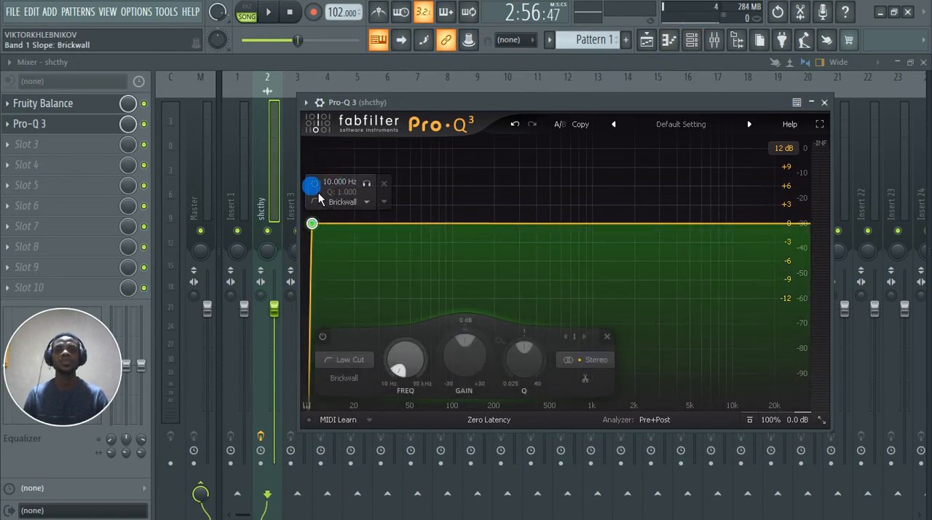
pyautogui.moveTo(324, 231); pyautogui.dragTo(368, 233)
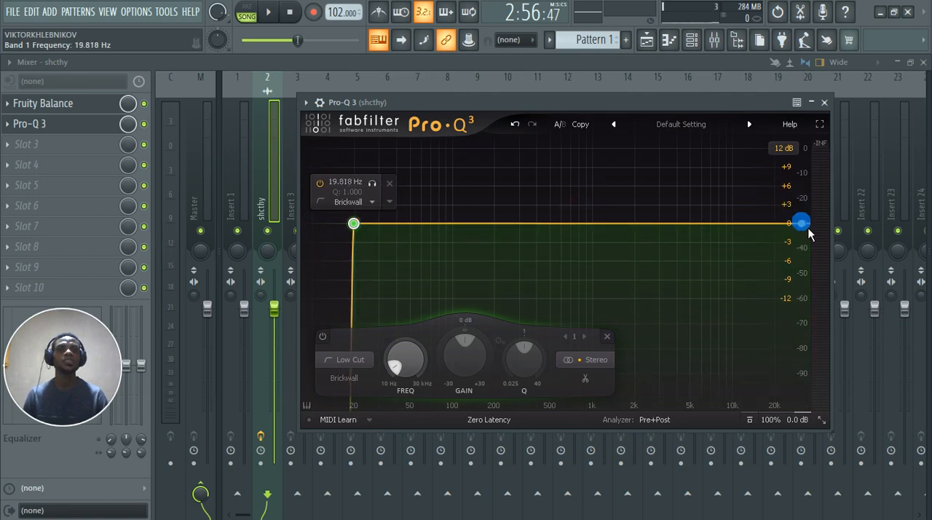
# Step: Add a high-cut band with a Brickwall slope in Pro-Q 3 at about 20955 Hz and close the plugin window
pyautogui.click(808, 231)
pyautogui.moveTo(809, 233); pyautogui.dragTo(789, 234)
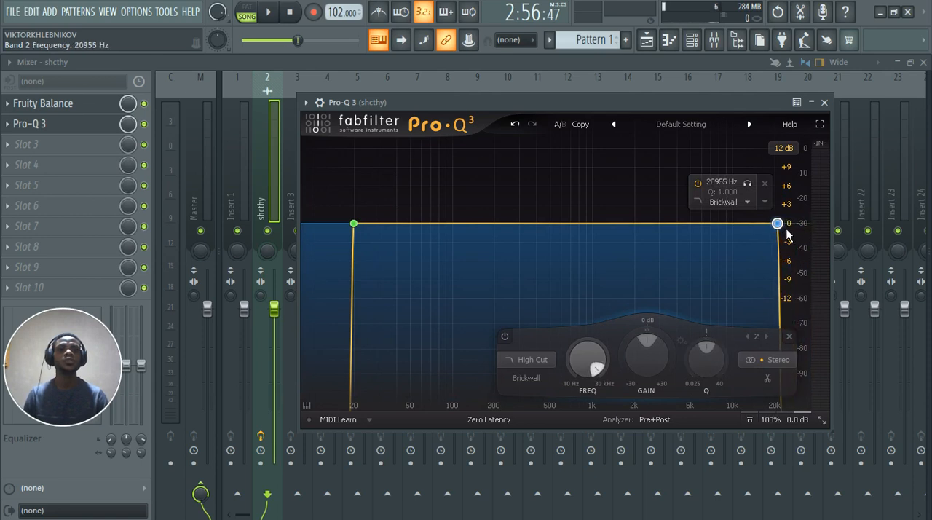
pyautogui.click(824, 102)
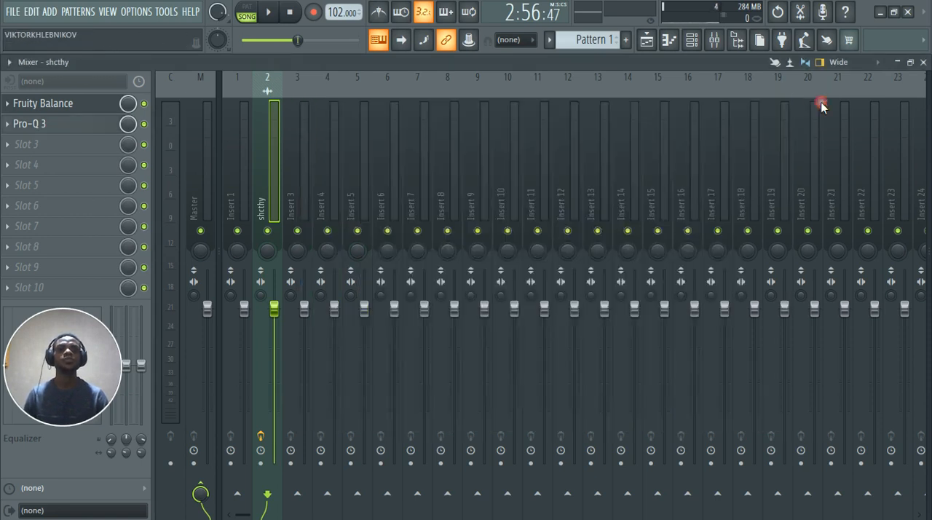
# Step: Play the shcthy arrangement in the playlist from several positions to find a loud passage around bar 29
pyautogui.click(648, 42)
pyautogui.press('space')
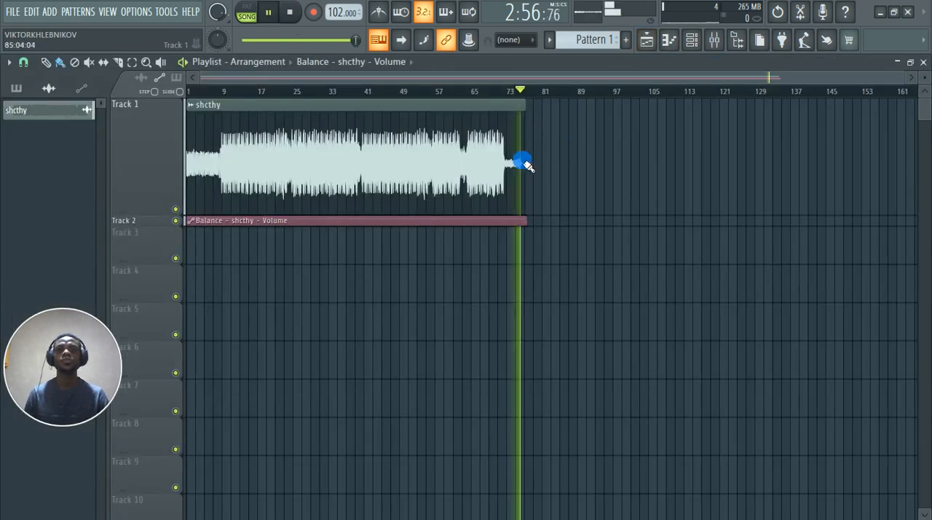
pyautogui.scroll(2, 304, 158)
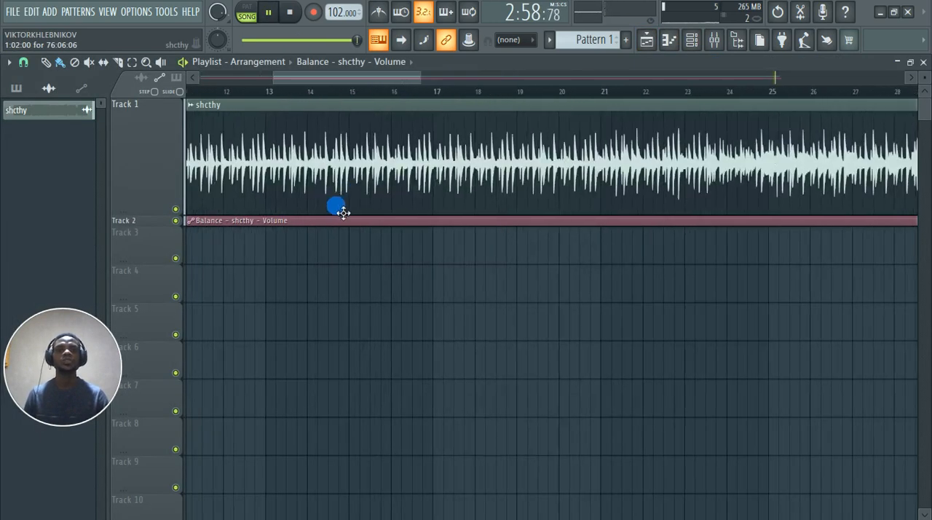
pyautogui.scroll(-1, 343, 212)
pyautogui.click(381, 91)
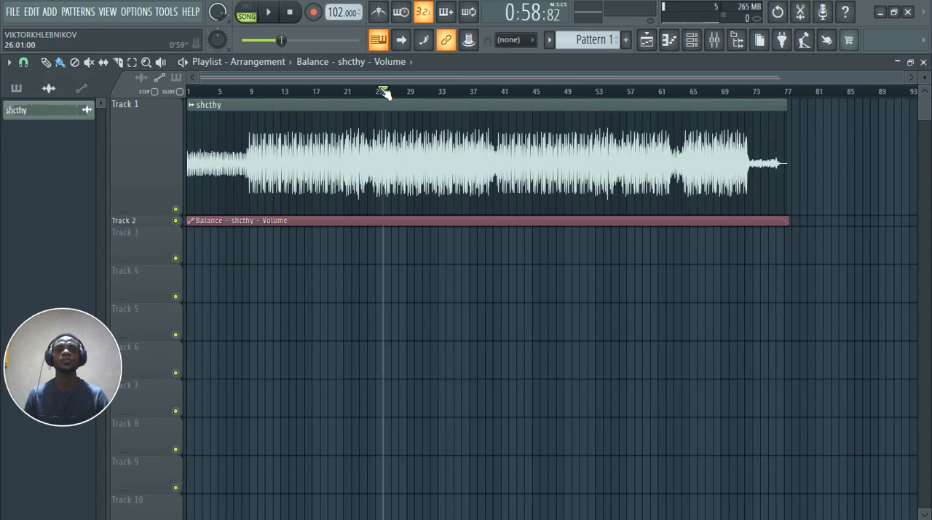
pyautogui.scroll(3, 381, 101)
pyautogui.click(474, 92)
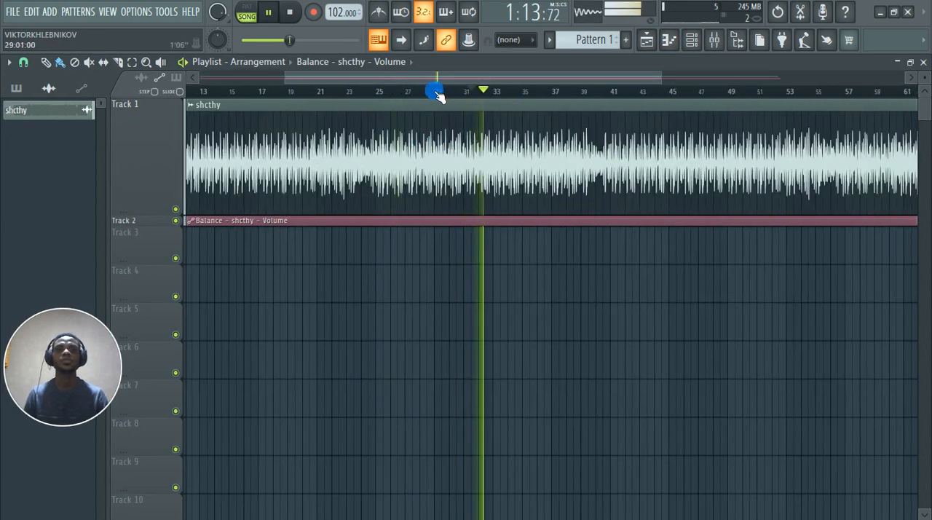
# Step: Mark the playlist time range from bar 29 to bar 37 as the playback loop and stop playback
pyautogui.moveTo(433, 90); pyautogui.dragTo(547, 102)
pyautogui.scroll(2, 525, 107)
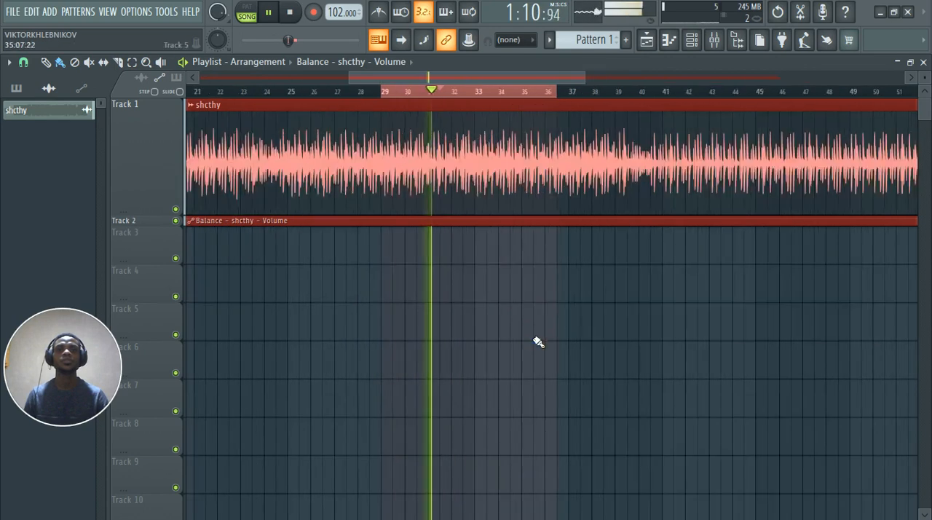
pyautogui.click(535, 337)
pyautogui.rightClick(577, 339)
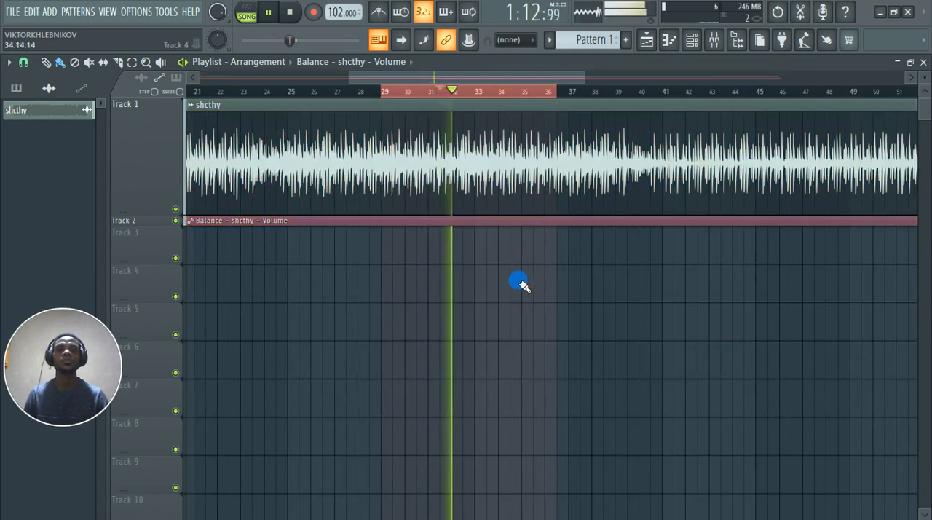
pyautogui.scroll(2, 518, 281)
pyautogui.moveTo(579, 94); pyautogui.dragTo(598, 109)
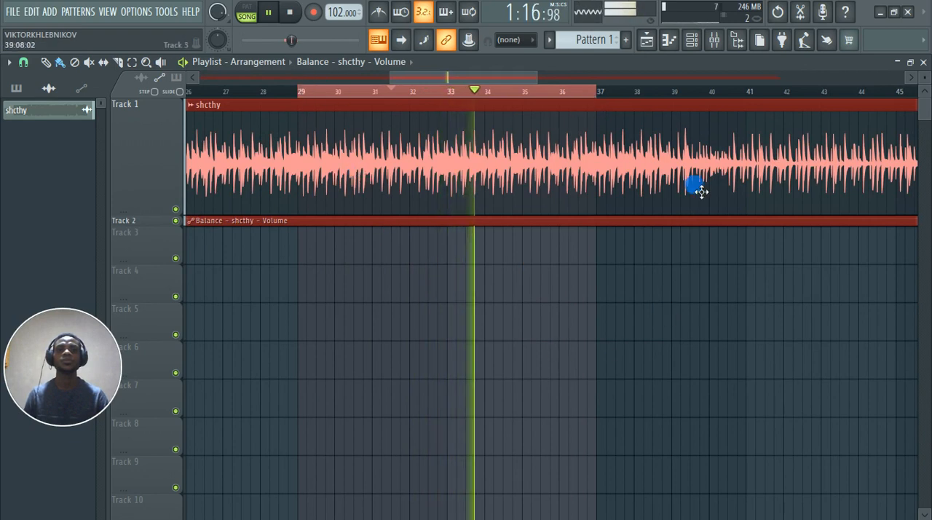
pyautogui.press('space')
# Step: Reopen Pro-Q 3 on the shcthy mixer track and play the marked passage to examine its spectrum
pyautogui.click(714, 42)
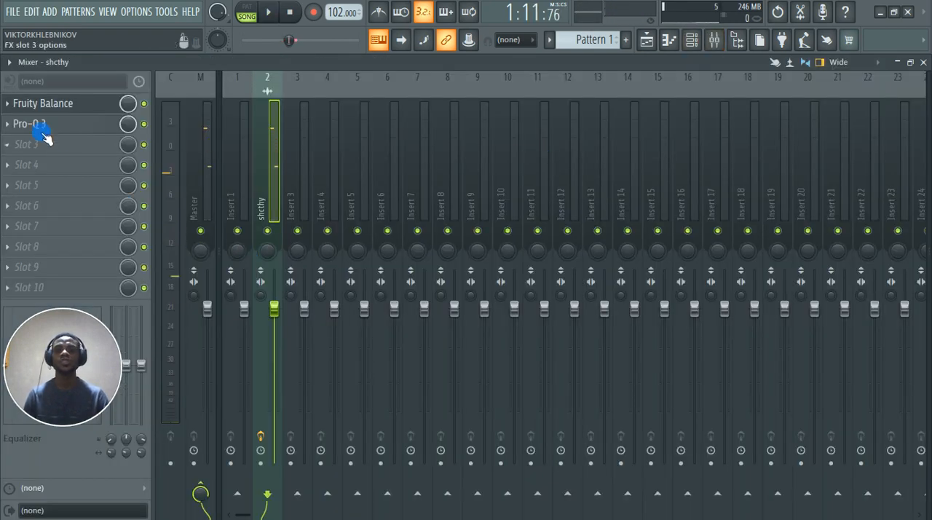
pyautogui.click(555, 255)
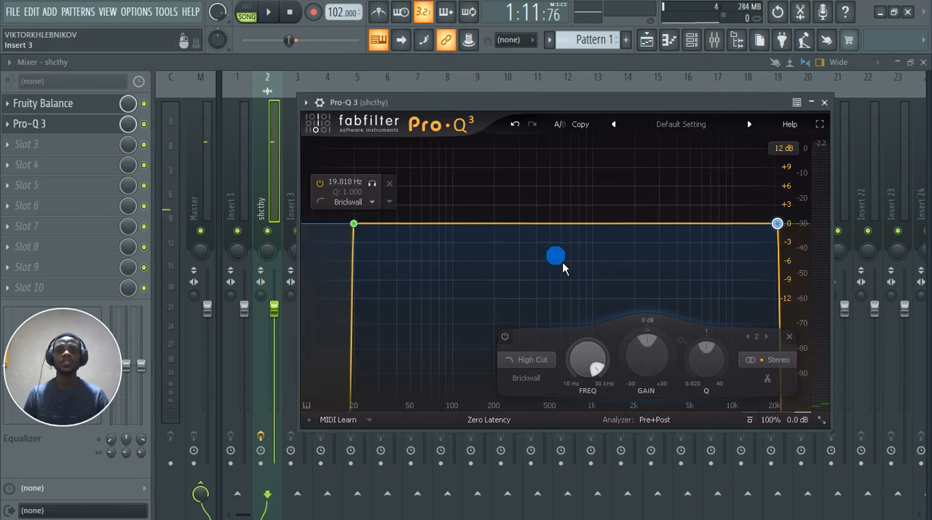
pyautogui.click(814, 102)
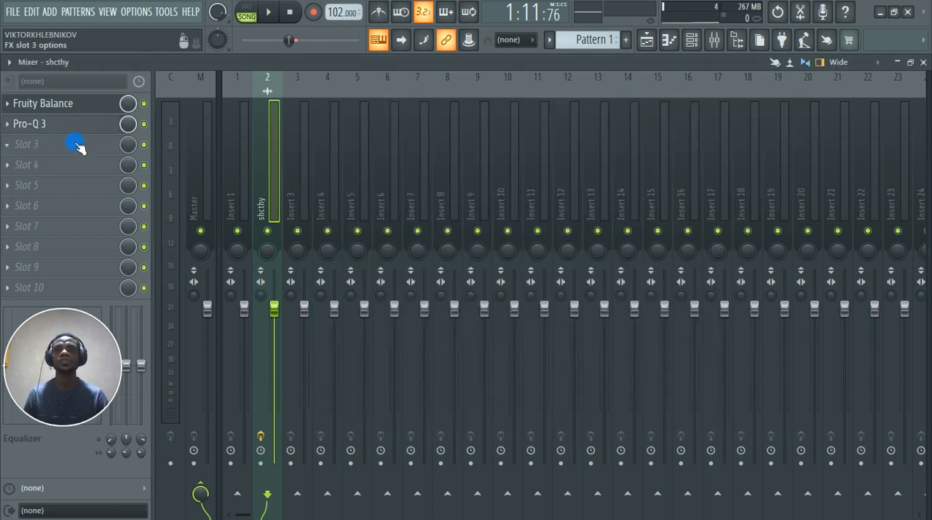
pyautogui.click(57, 128)
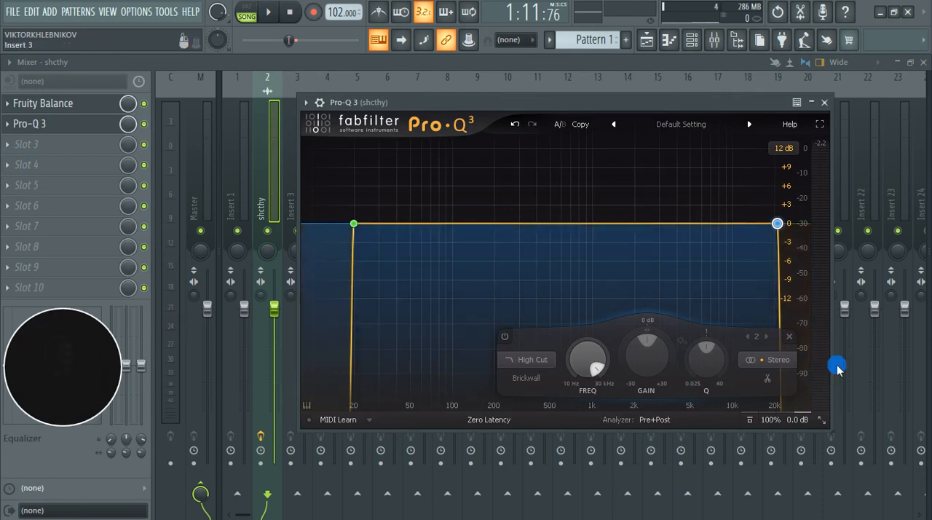
pyautogui.click(575, 198)
pyautogui.press('space')
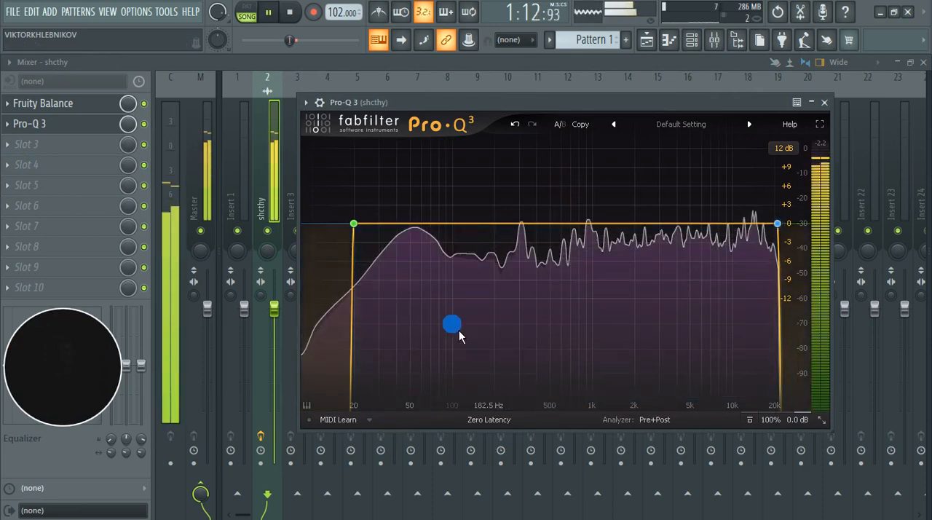
# Step: Solo the low-cut band in Pro-Q 3, listen to what it removes, and turn the solo off
pyautogui.click(355, 223)
pyautogui.click(372, 184)
pyautogui.press('space')
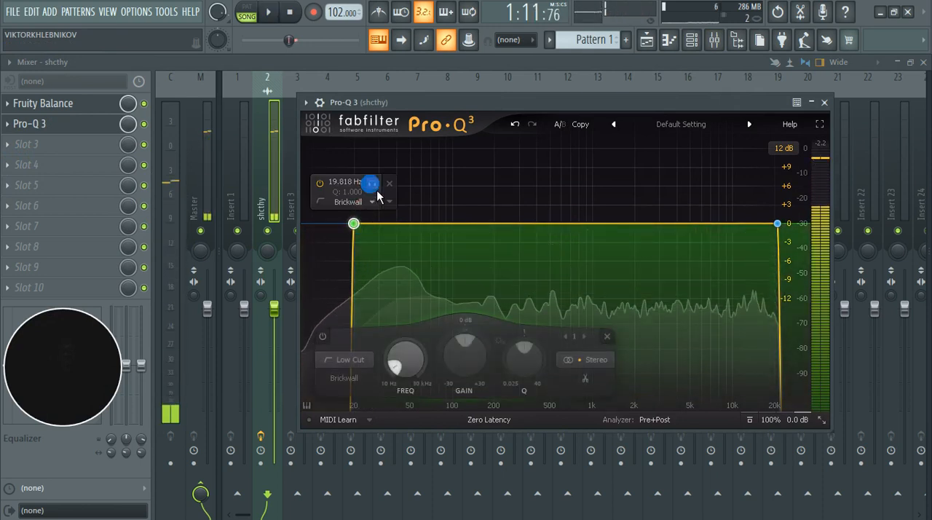
pyautogui.click(377, 190)
pyautogui.press('space')
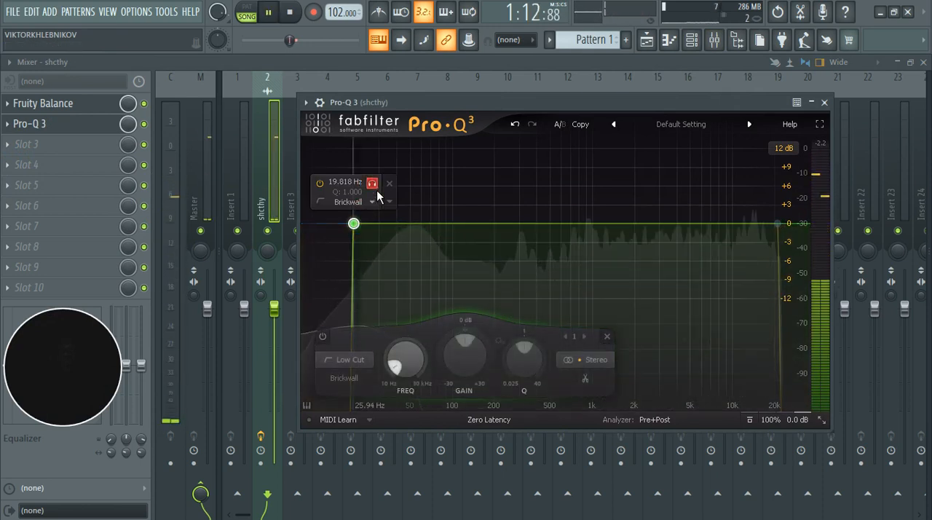
pyautogui.click(377, 190)
# Step: Solo the high-cut band in Pro-Q 3 to hear what it removes, turn the solo off, and close the plugin
pyautogui.click(778, 224)
pyautogui.press('space')
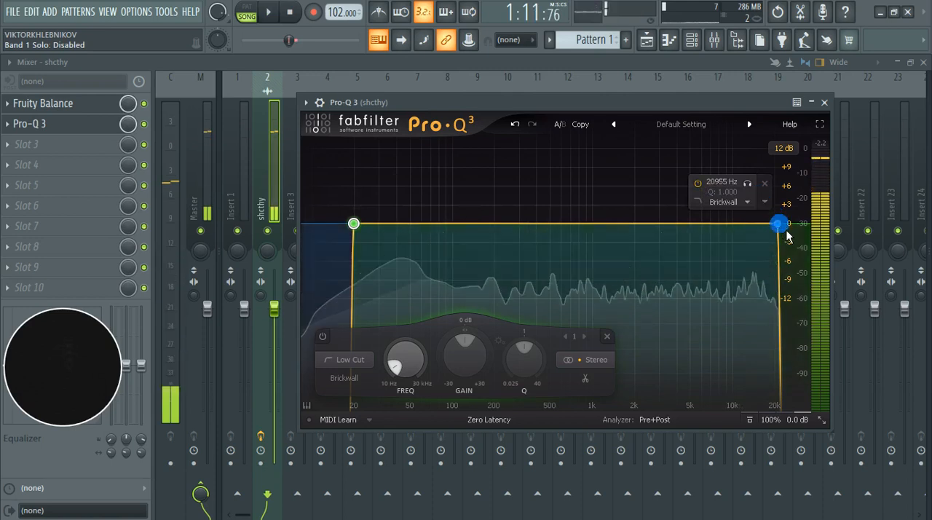
pyautogui.click(747, 182)
pyautogui.press('space')
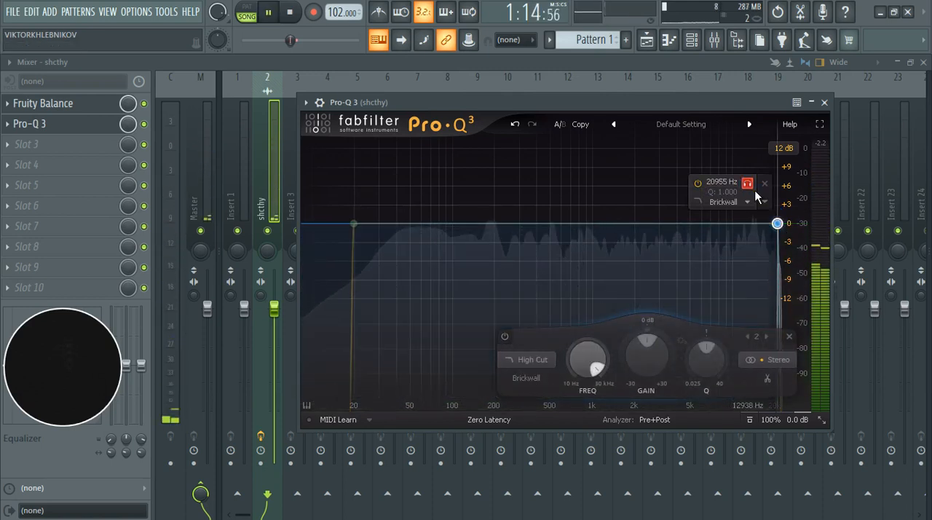
pyautogui.click(748, 183)
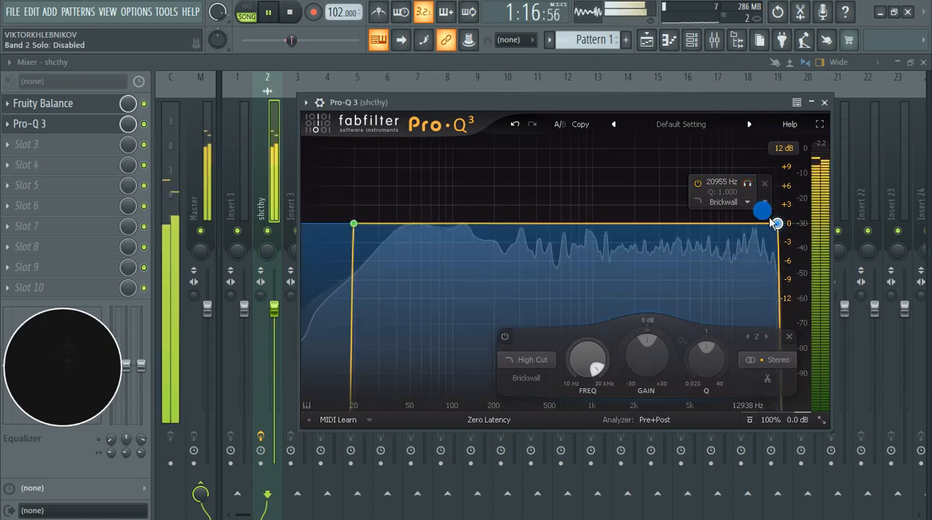
pyautogui.press('space')
pyautogui.click(825, 102)
pyautogui.click(27, 146)
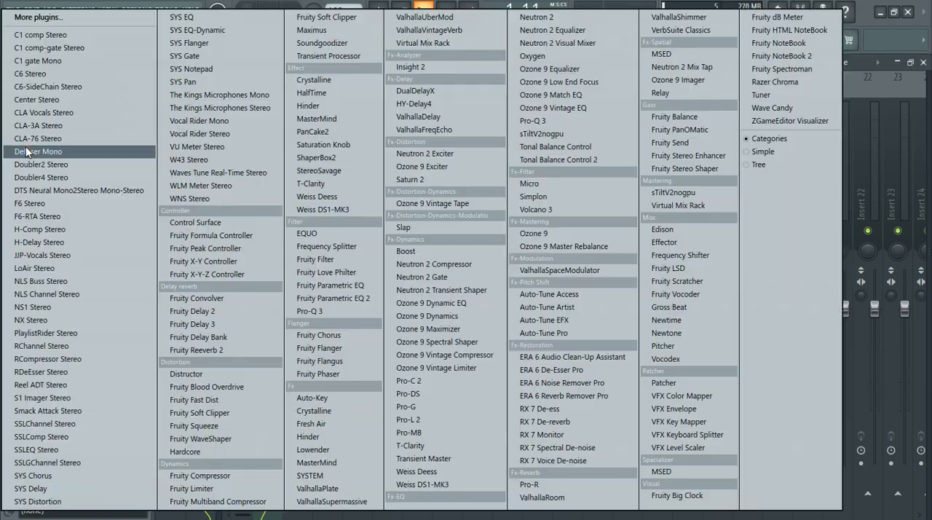
pyautogui.click(312, 311)
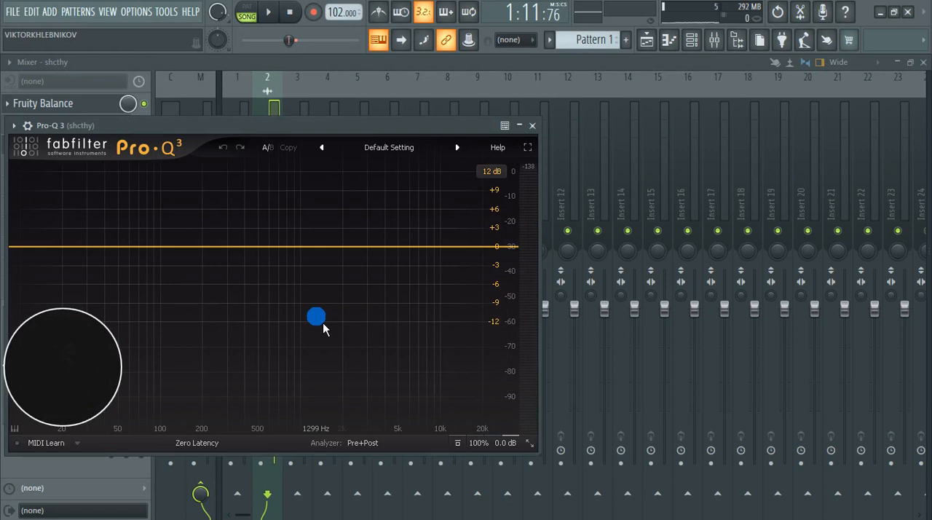
pyautogui.click(530, 128)
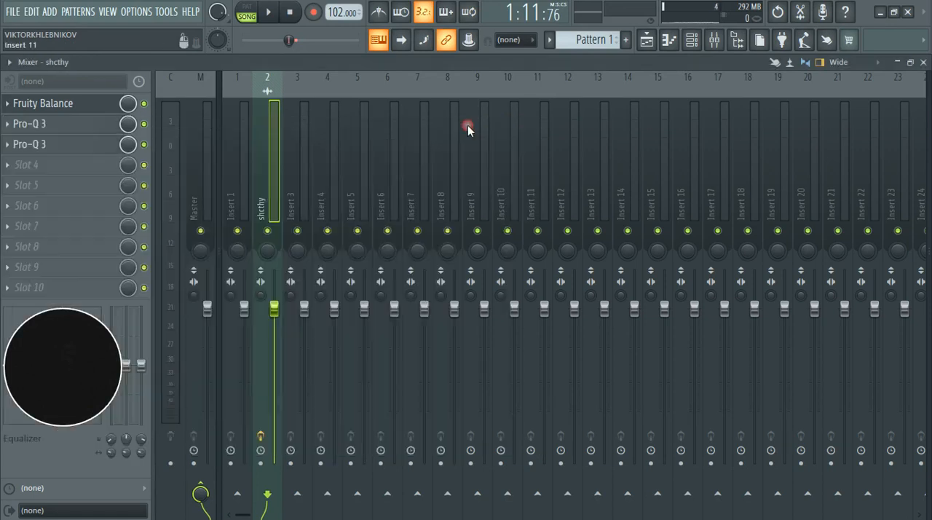
pyautogui.click(12, 147)
pyautogui.click(25, 176)
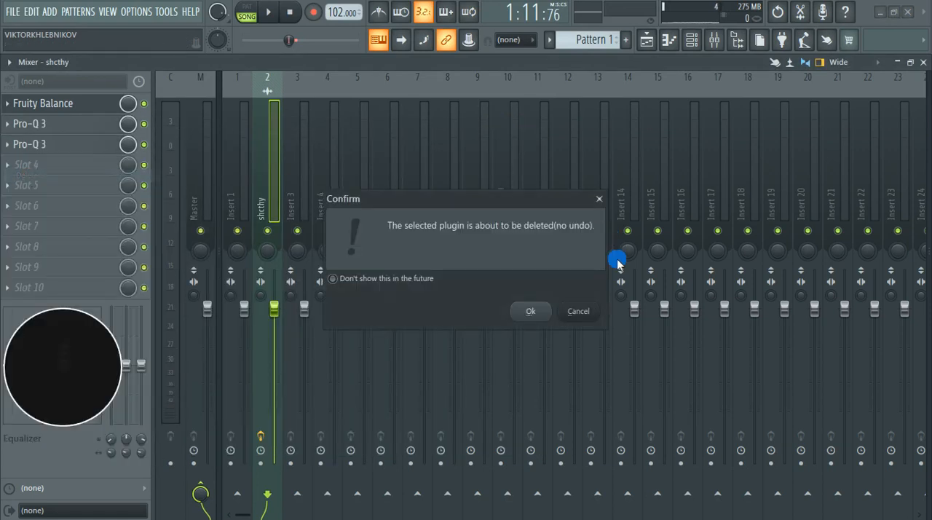
pyautogui.click(531, 311)
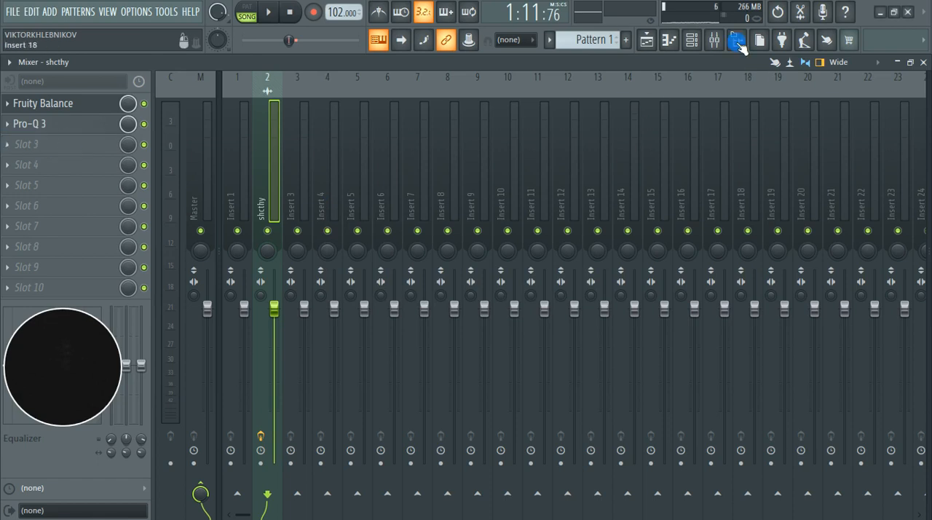
pyautogui.click(12, 148)
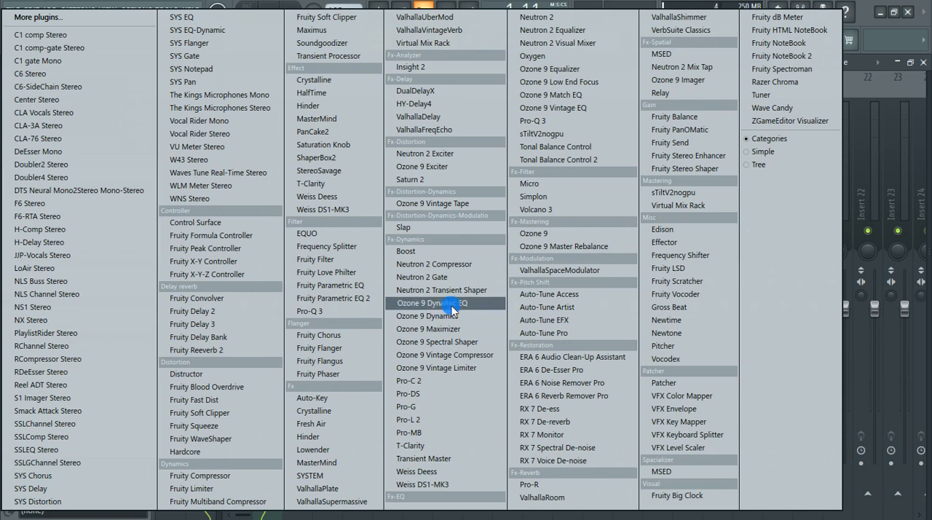
pyautogui.click(872, 65)
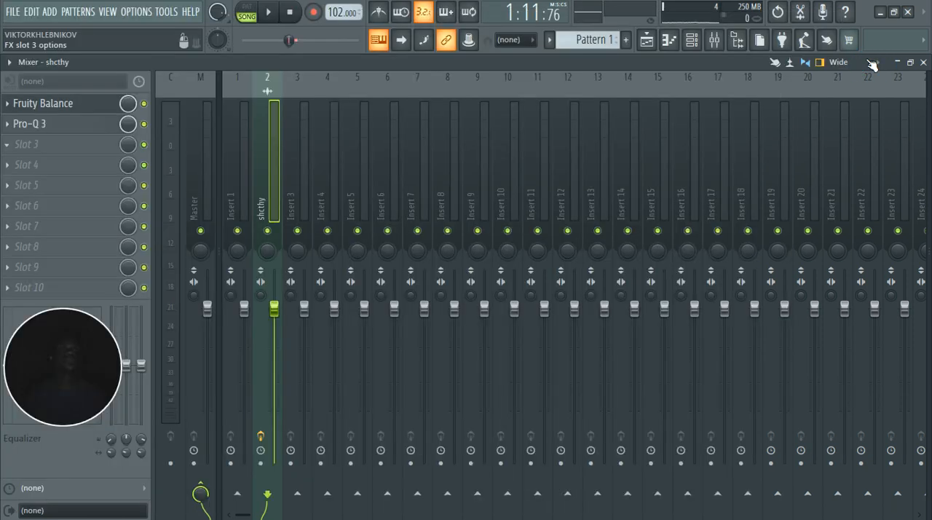
# Step: Load Ozone 9 Equalizer from the browser's installed VST3 effects into the track's third effect slot and move its window fully into view
pyautogui.click(738, 41)
pyautogui.scroll(10, 662, 297)
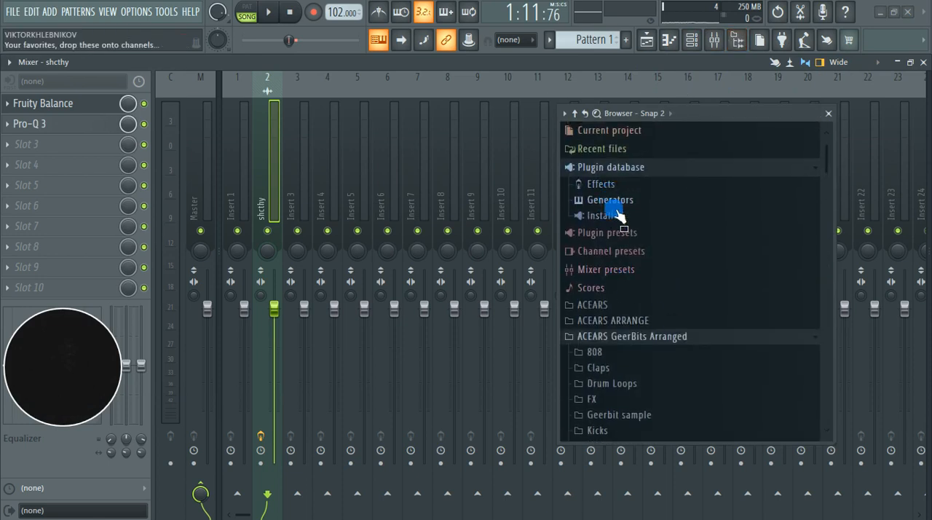
pyautogui.click(616, 215)
pyautogui.click(627, 233)
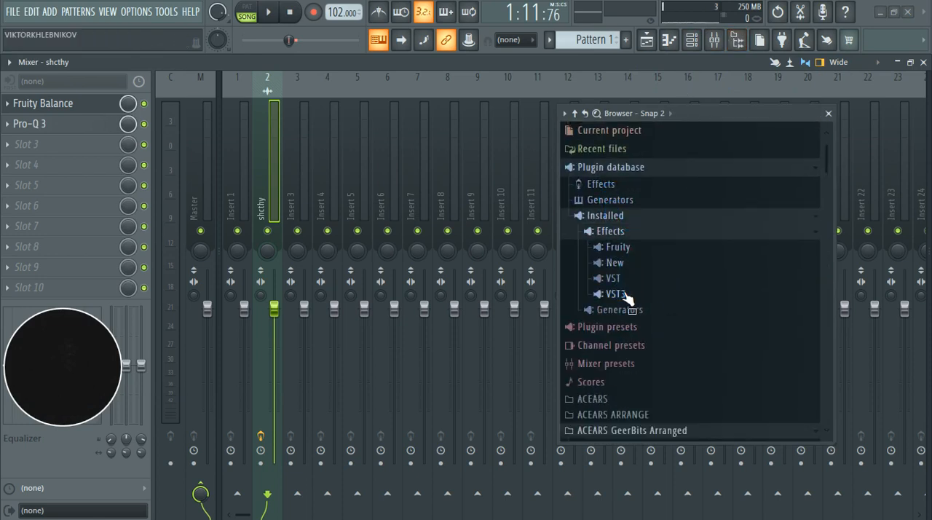
pyautogui.click(615, 294)
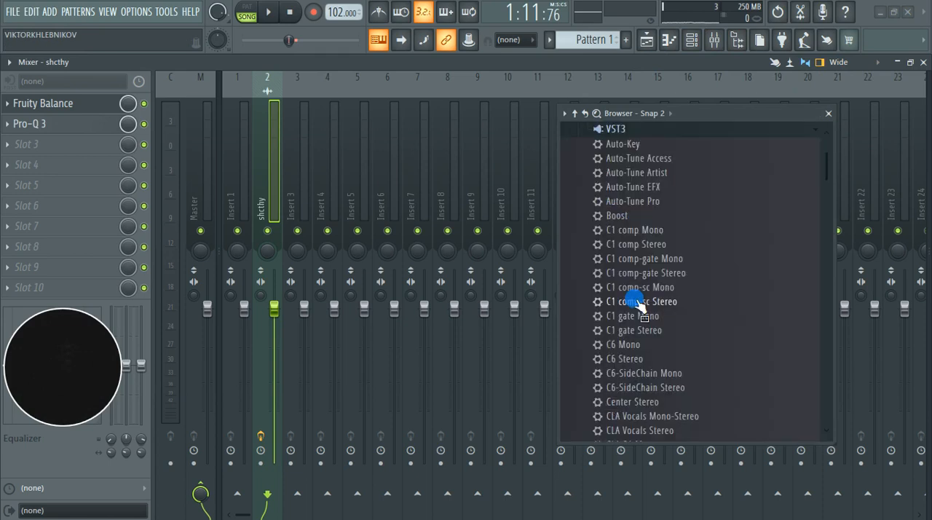
pyautogui.scroll(-20, 637, 306)
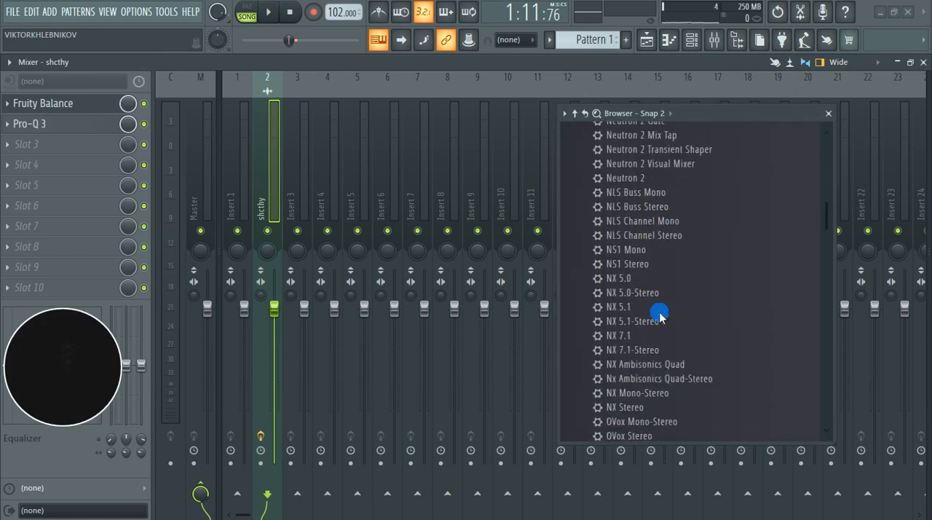
pyautogui.scroll(-6, 659, 314)
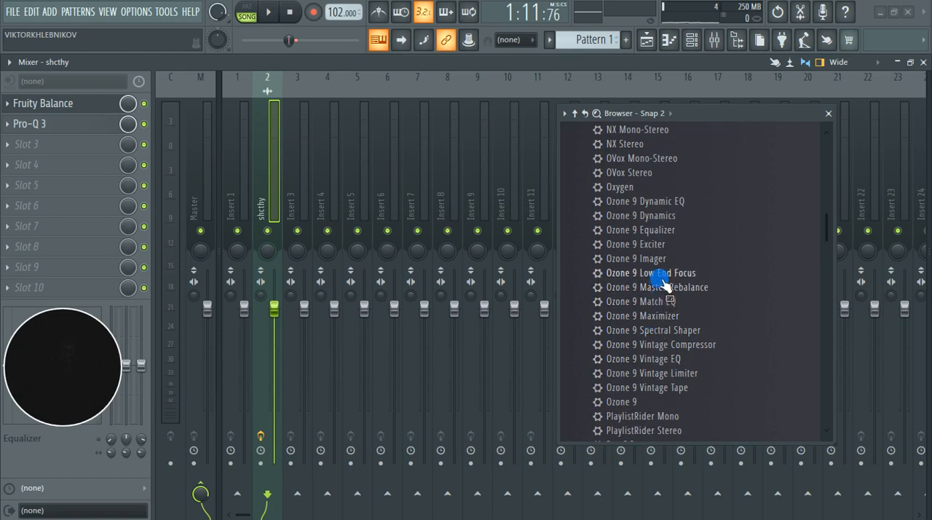
pyautogui.moveTo(643, 233); pyautogui.dragTo(51, 150)
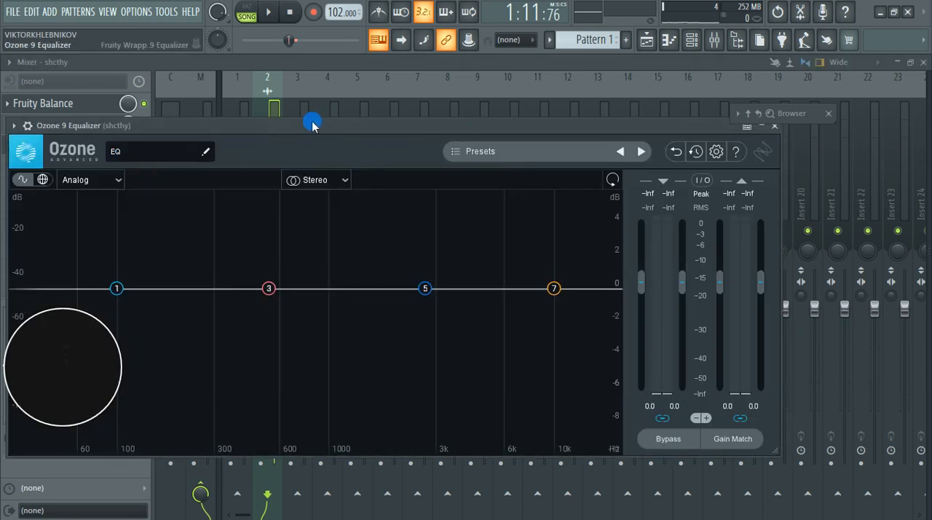
pyautogui.moveTo(314, 125); pyautogui.dragTo(427, 110)
# Step: Switch Ozone 9 Equalizer to Mid/Side processing, select and solo the Mid channel, and play the marked passage
pyautogui.click(443, 168)
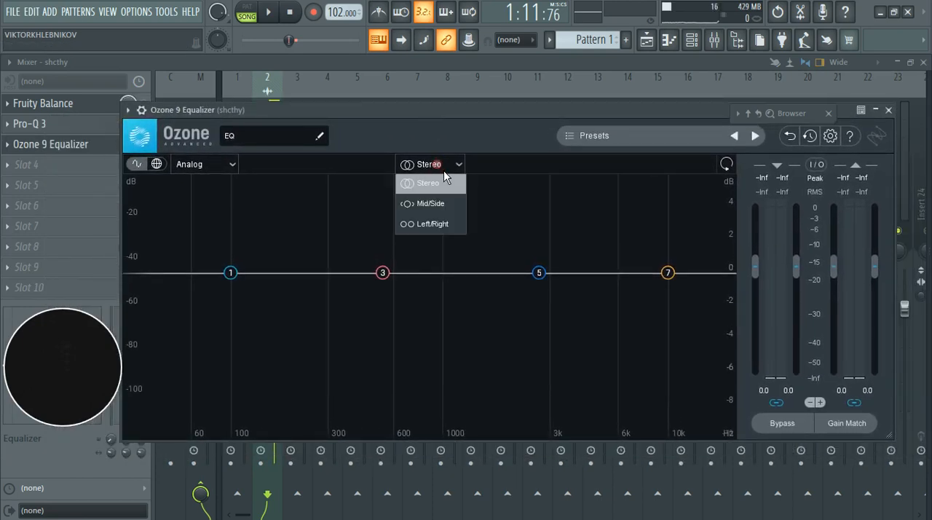
pyautogui.click(444, 210)
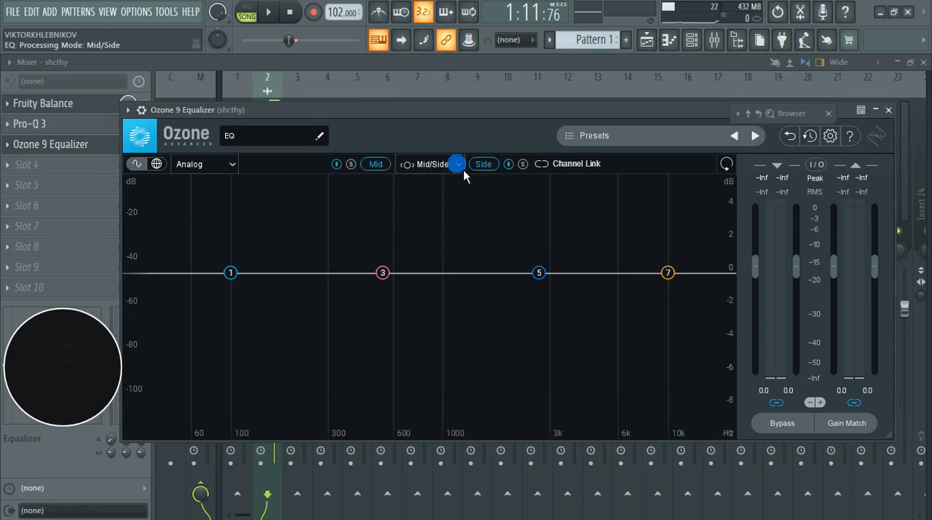
pyautogui.click(362, 171)
pyautogui.click(381, 171)
pyautogui.click(347, 166)
pyautogui.press('space')
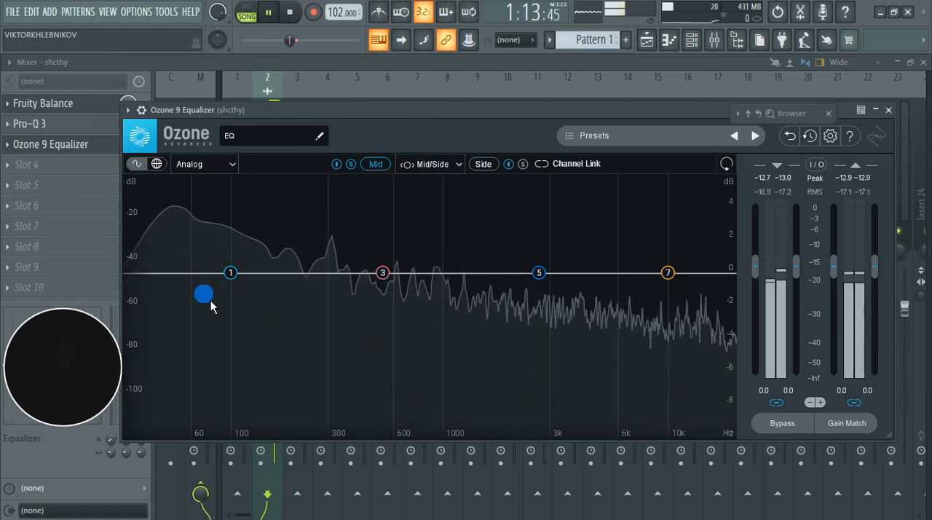
# Step: Add a Flat High-Pass band at about 25 Hz, 24 dB/oct, to the Mid channel and audition it in solo during playback
pyautogui.click(132, 272)
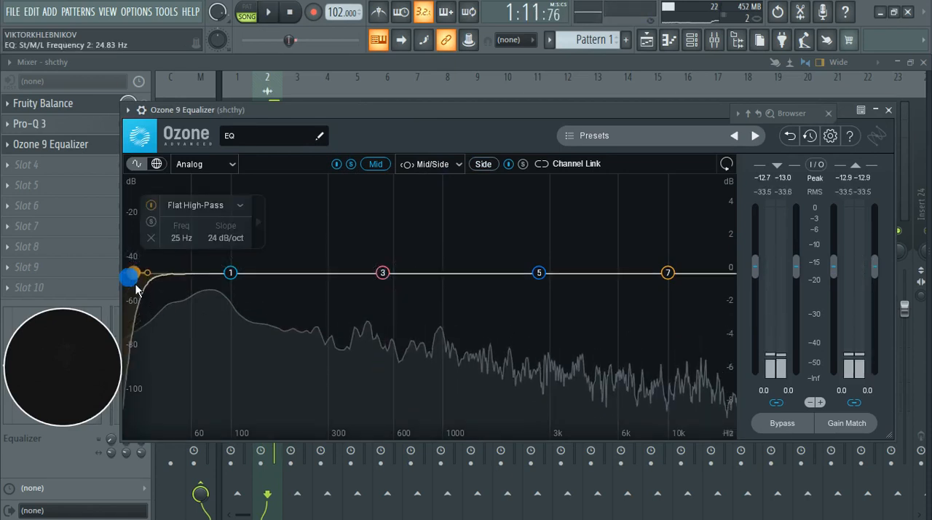
pyautogui.click(151, 221)
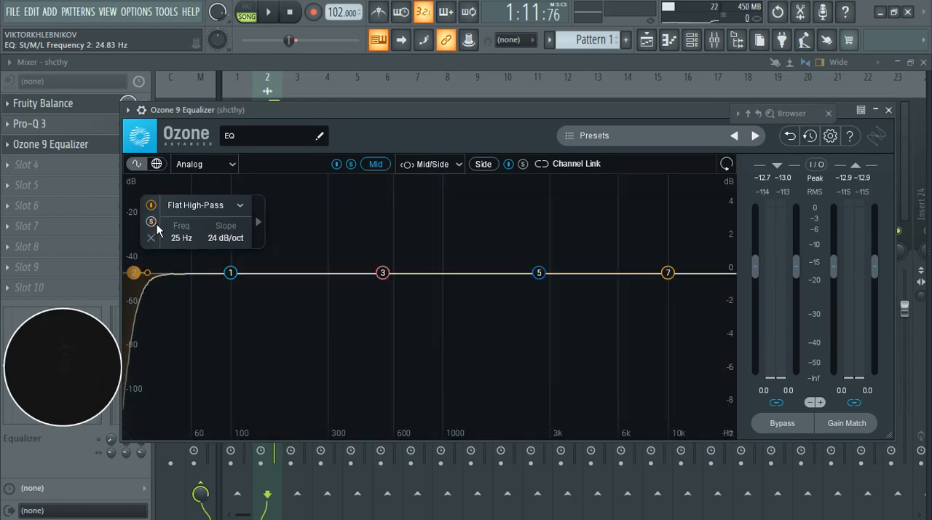
pyautogui.click(152, 222)
pyautogui.press('space')
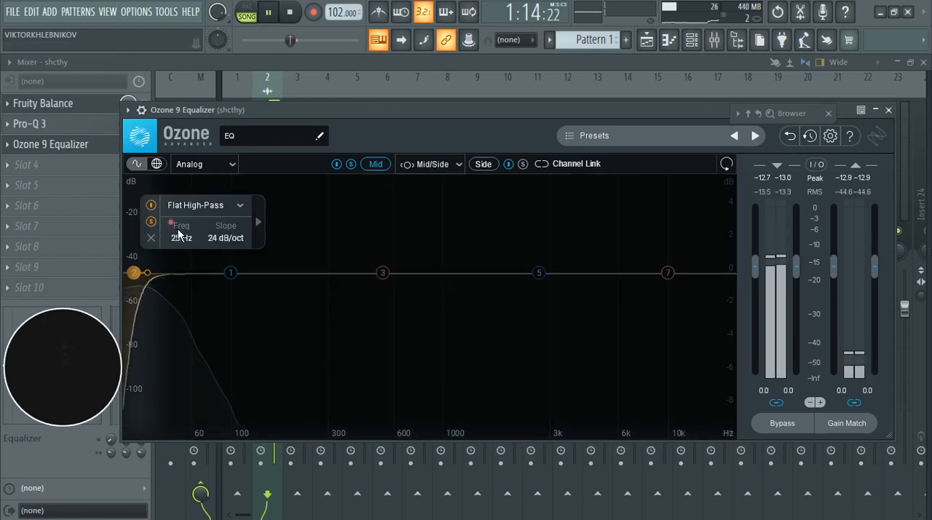
pyautogui.moveTo(156, 279)
pyautogui.mouseDown()
pyautogui.moveTo(176, 279)
pyautogui.moveTo(147, 280)
pyautogui.mouseUp()
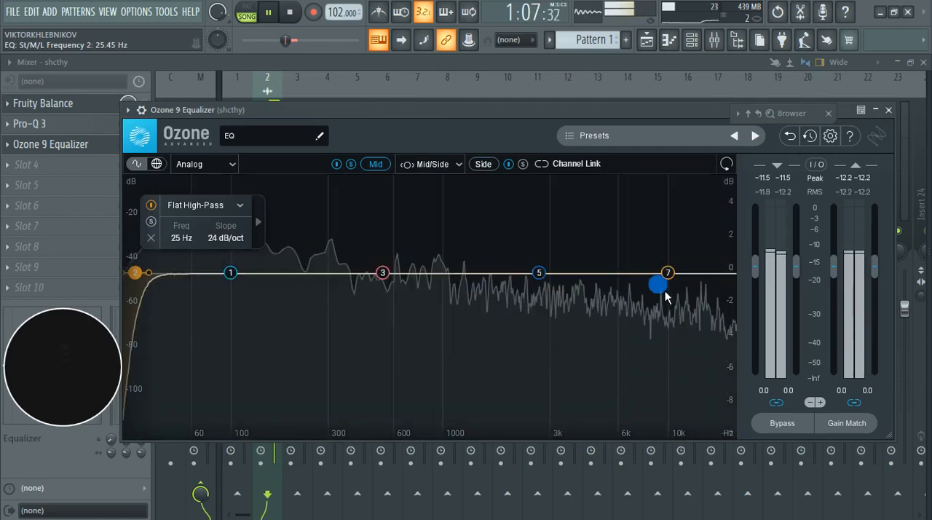
pyautogui.press('space')
# Step: Solo Mid bell band 5 during playback, sweep it down to about 258 Hz, and narrow it to a Q of 1.5
pyautogui.click(545, 278)
pyautogui.click(486, 222)
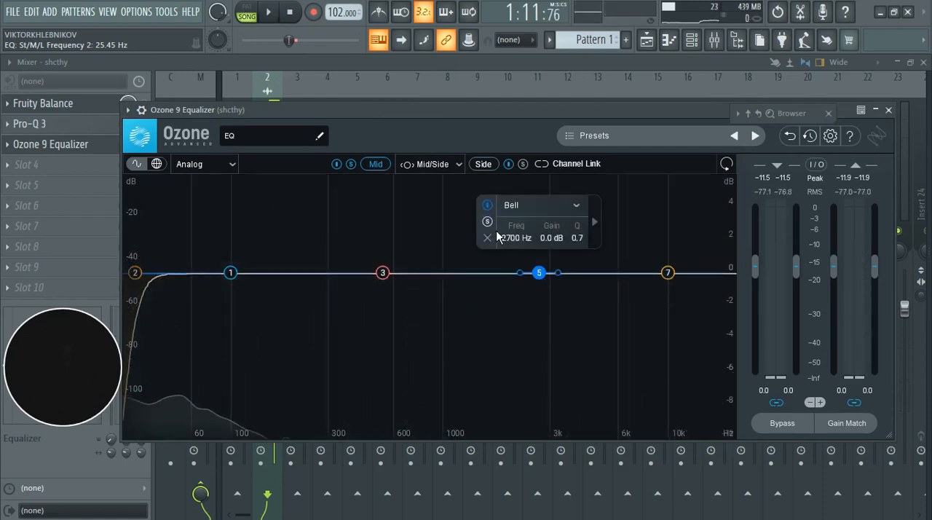
pyautogui.click(490, 224)
pyautogui.press('space')
pyautogui.click(548, 280)
pyautogui.moveTo(549, 282); pyautogui.dragTo(413, 247)
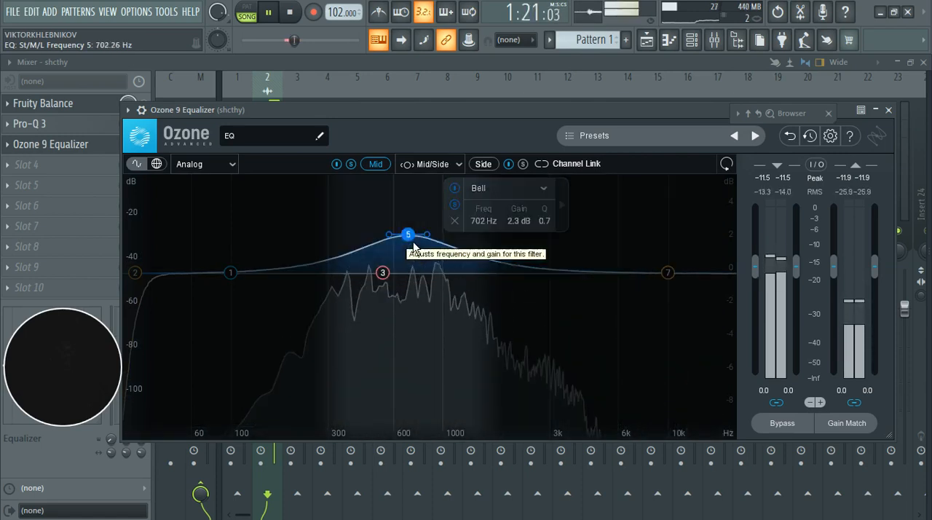
pyautogui.moveTo(413, 248); pyautogui.dragTo(358, 246)
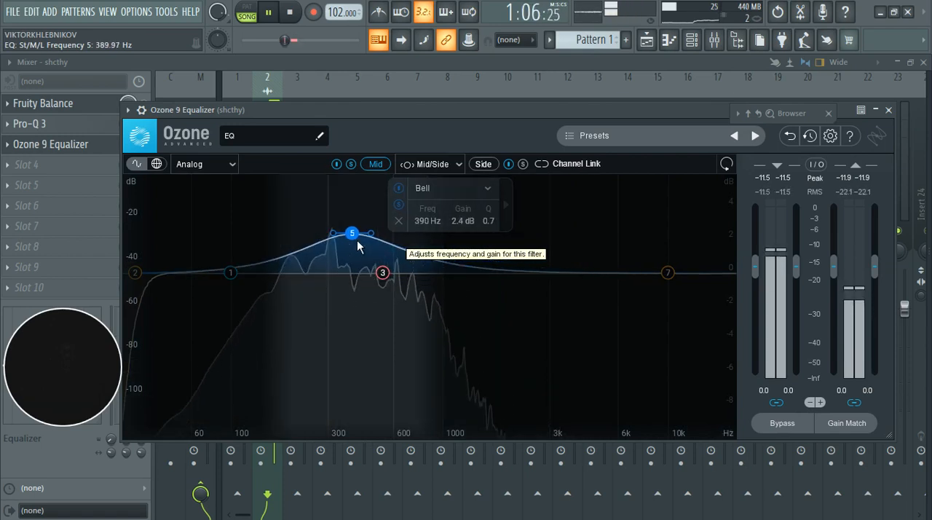
pyautogui.moveTo(357, 240); pyautogui.dragTo(319, 234)
pyautogui.scroll(8, 339, 237)
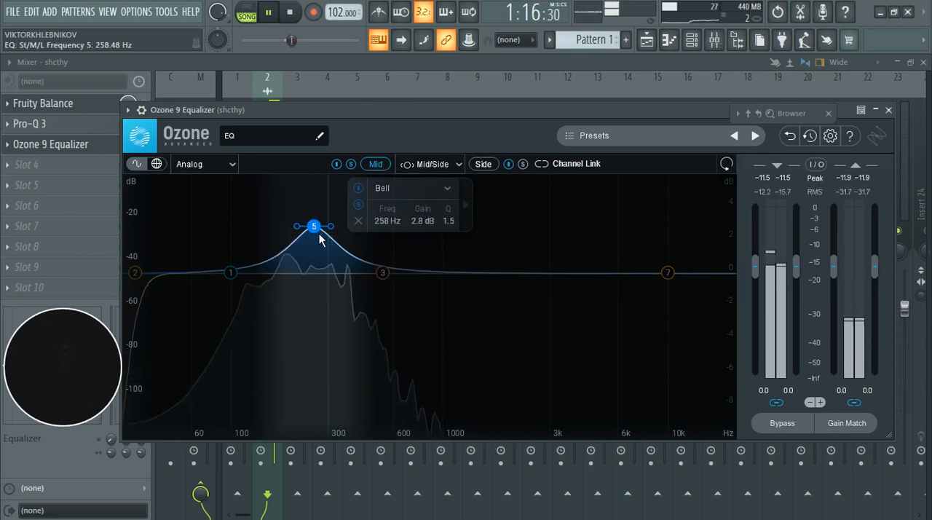
# Step: Cut Mid band 5 by about 0.9 dB at 264 Hz, turn its solo off, and compare it disabled and enabled
pyautogui.moveTo(319, 234); pyautogui.dragTo(323, 300)
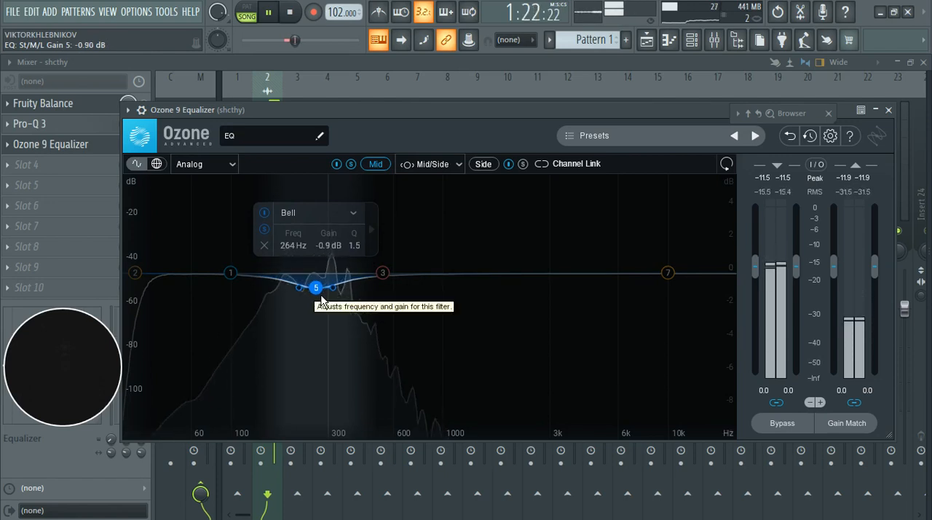
pyautogui.click(321, 296)
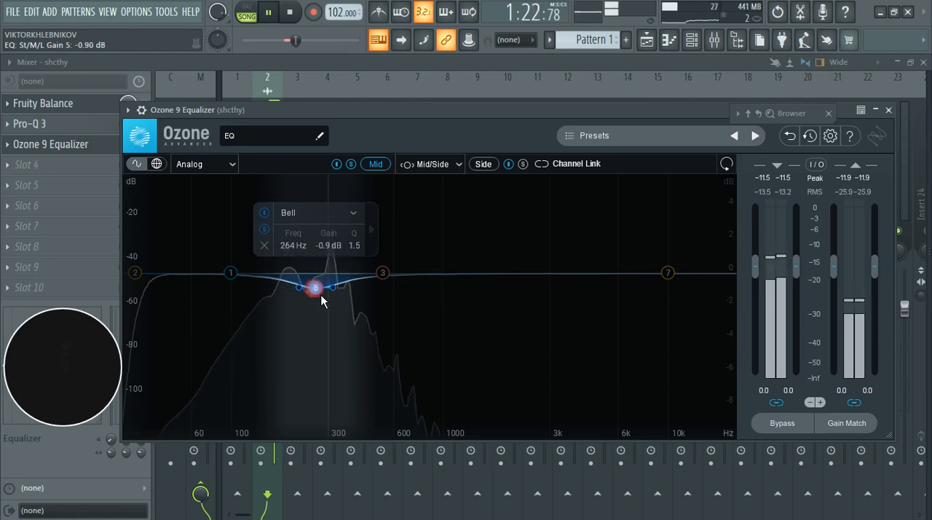
pyautogui.click(265, 229)
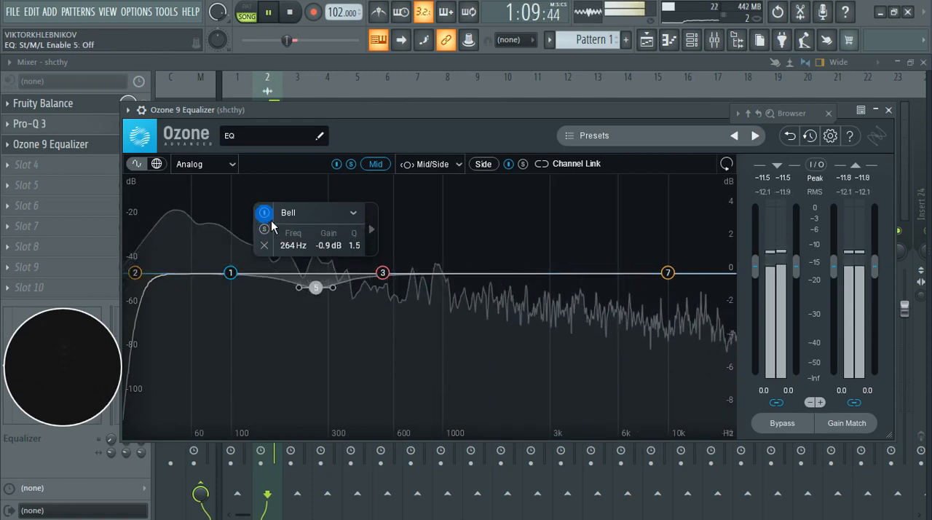
pyautogui.click(270, 219)
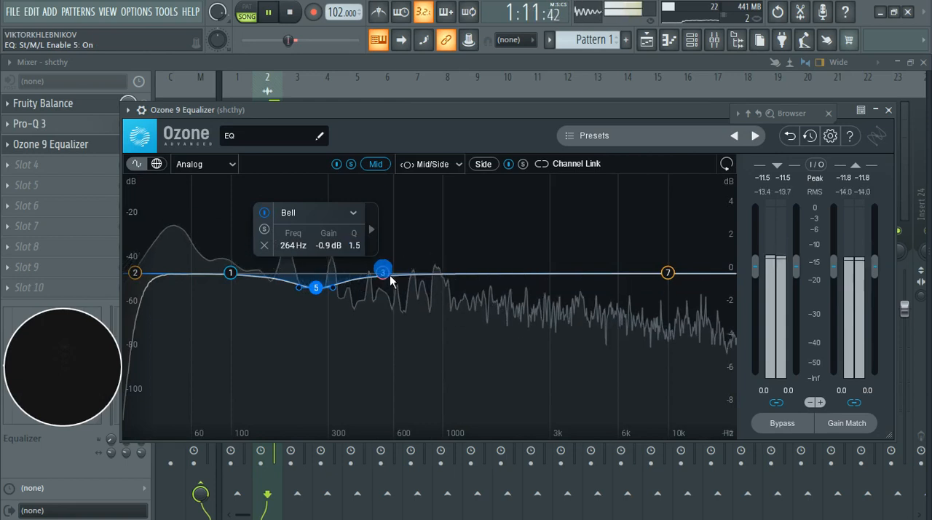
# Step: Sweep Mid bell band 3, auditioning it in solo, and place it at about 1989 Hz with 0.9 dB gain and a Q of 0.9
pyautogui.moveTo(386, 274); pyautogui.dragTo(620, 264)
pyautogui.click(454, 209)
pyautogui.click(454, 209)
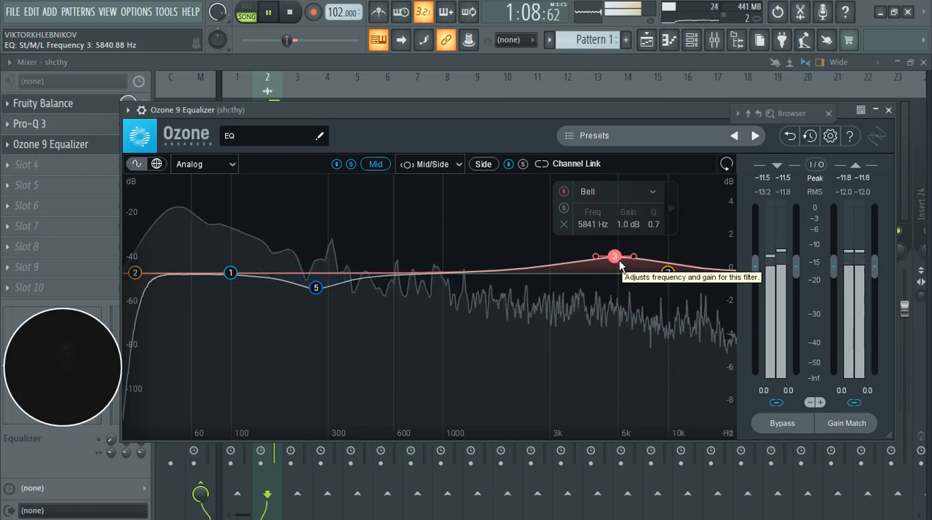
pyautogui.click(570, 210)
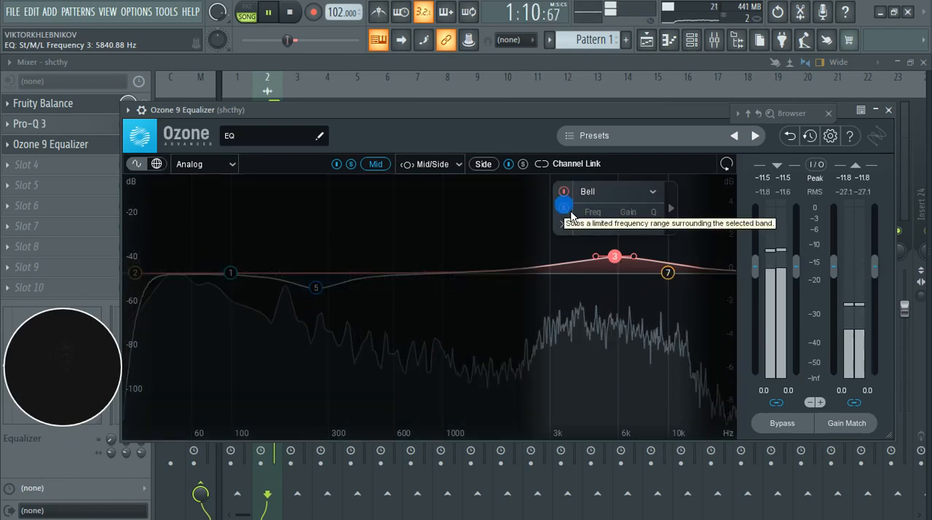
pyautogui.moveTo(623, 267); pyautogui.dragTo(553, 266)
pyautogui.moveTo(553, 267); pyautogui.dragTo(518, 273)
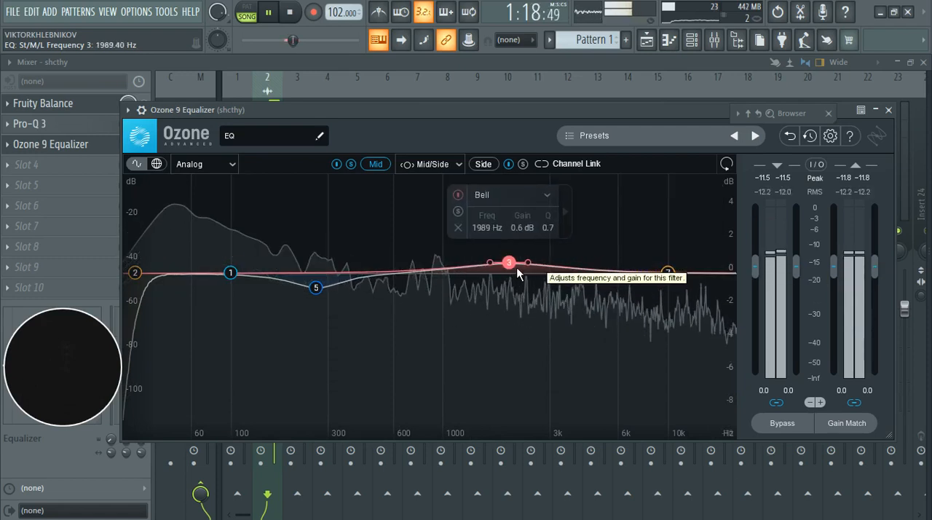
pyautogui.press('Up')
pyautogui.press('Up')
pyautogui.press('Up')
pyautogui.scroll(2, 517, 274)
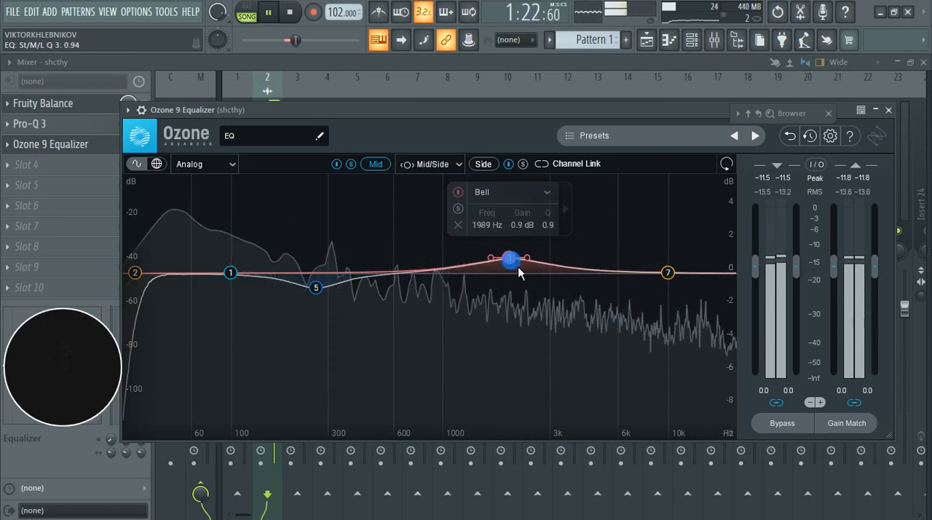
# Step: Raise Mid treble band 7 about 0.9 dB at 10352 Hz, and retune band 3 to about 1536 Hz with 1.1 dB gain in solo
pyautogui.click(668, 272)
pyautogui.moveTo(684, 275); pyautogui.dragTo(683, 268)
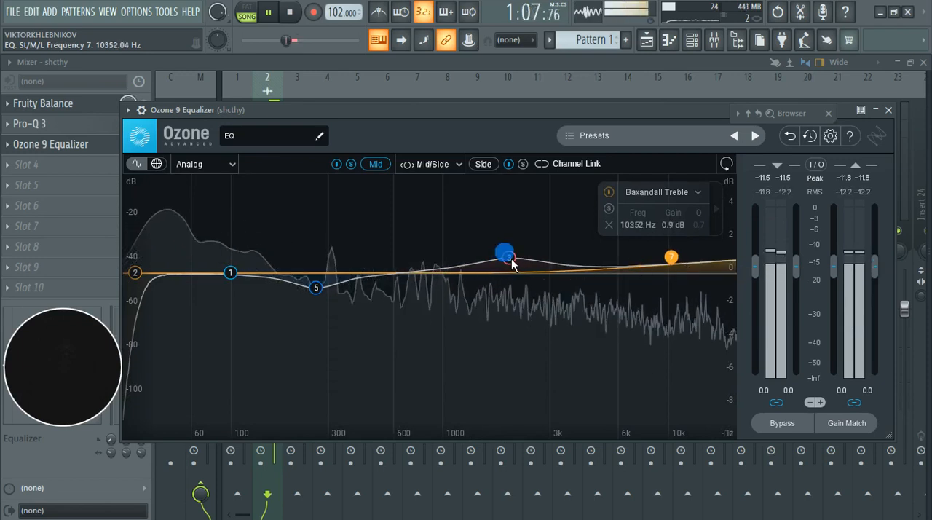
pyautogui.moveTo(509, 258)
pyautogui.mouseDown()
pyautogui.moveTo(490, 262)
pyautogui.moveTo(523, 266)
pyautogui.moveTo(491, 261)
pyautogui.mouseUp()
pyautogui.click(444, 216)
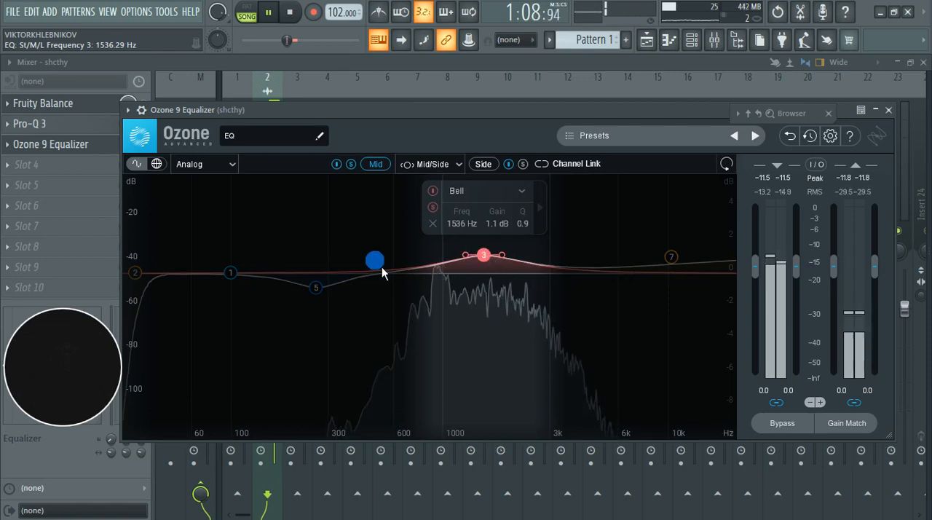
# Step: Refine Mid band 5 to about -1.0 dB at 262 Hz and treble band 7 to about 1.0 dB at 12392 Hz
pyautogui.click(326, 295)
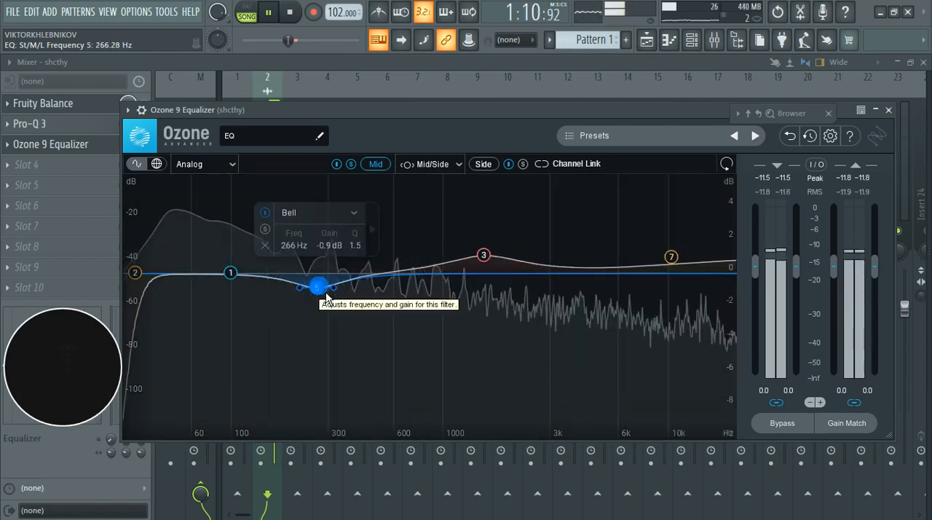
pyautogui.moveTo(325, 295); pyautogui.dragTo(325, 297)
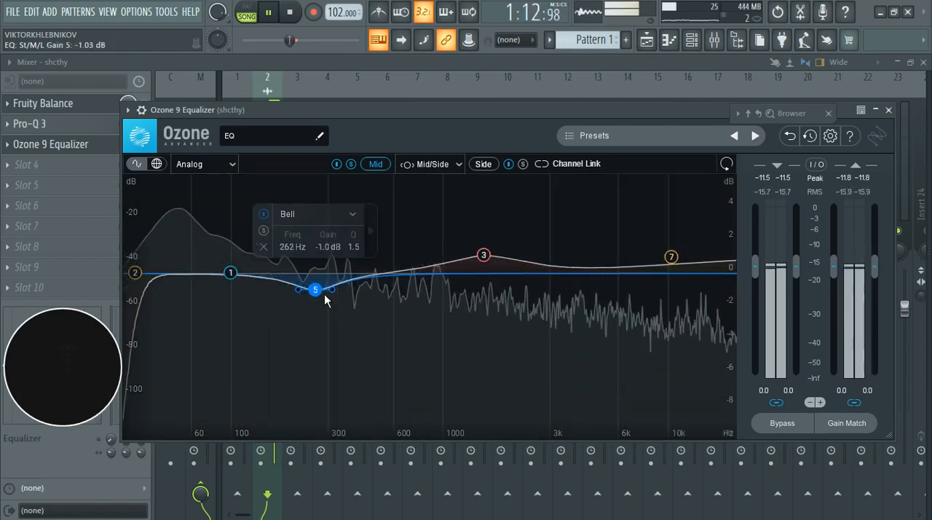
pyautogui.click(680, 266)
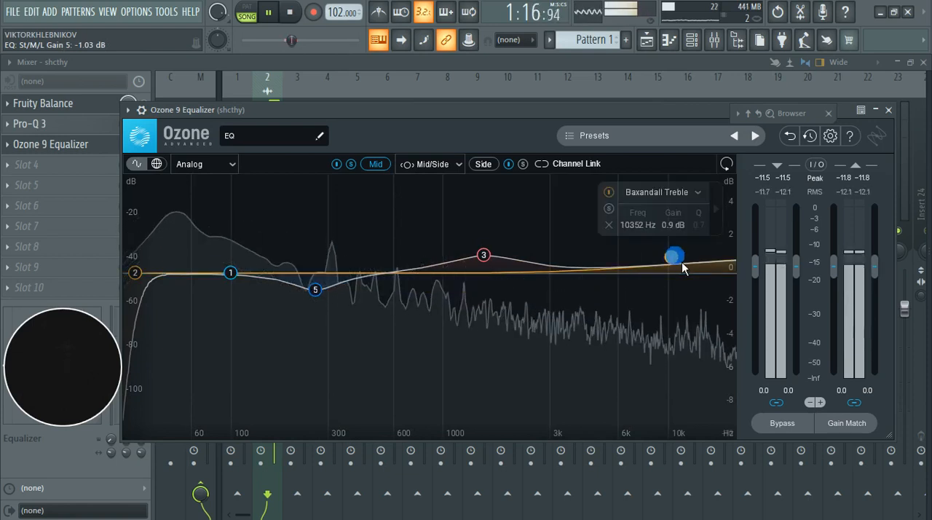
pyautogui.moveTo(680, 267); pyautogui.dragTo(700, 267)
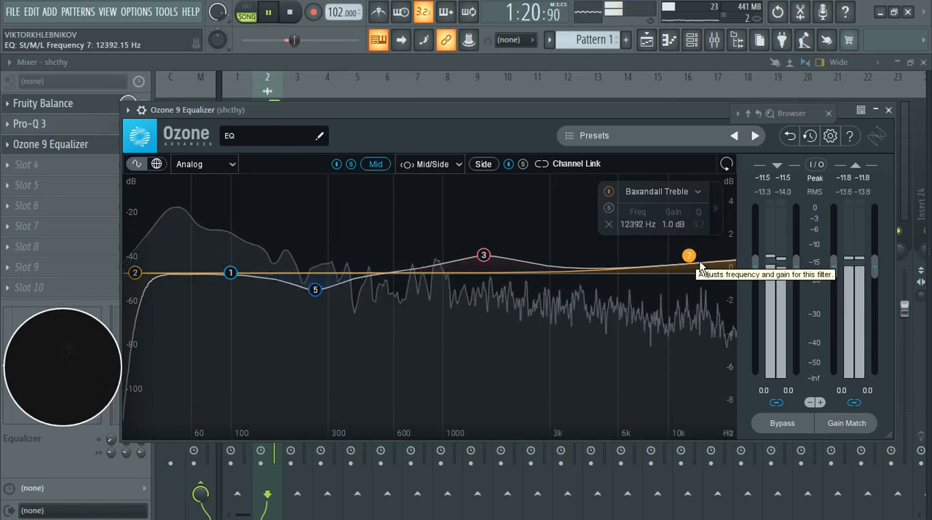
# Step: Retune the Mid high-pass band to about 24 Hz while listening in solo, and turn its solo off
pyautogui.click(136, 272)
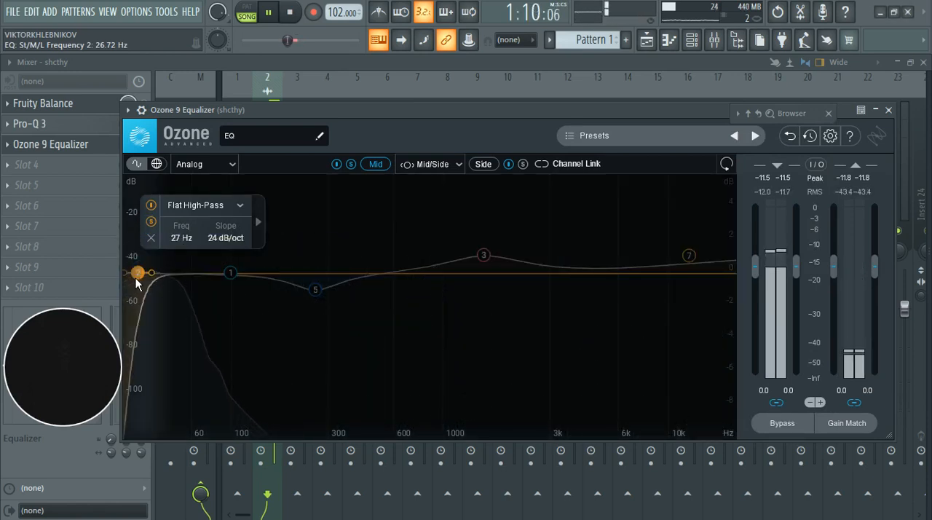
pyautogui.moveTo(135, 277); pyautogui.dragTo(133, 277)
pyautogui.click(188, 210)
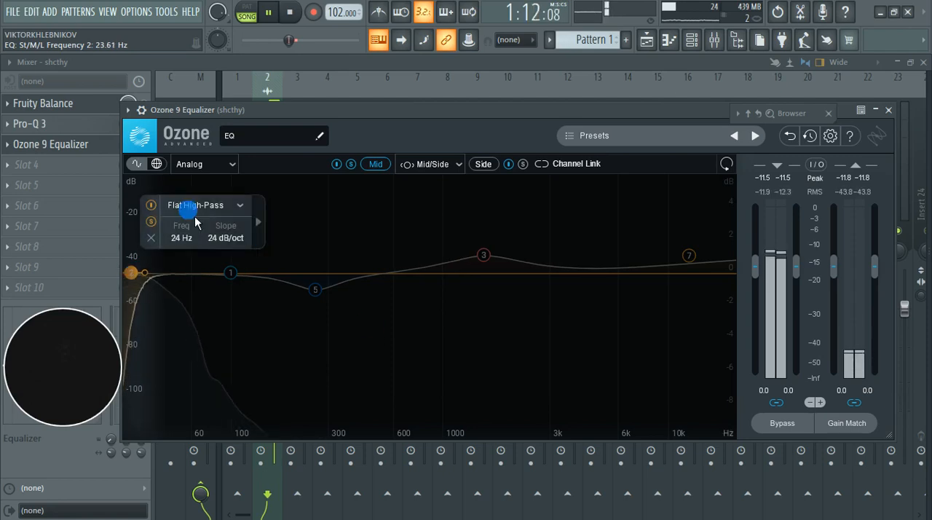
pyautogui.click(153, 222)
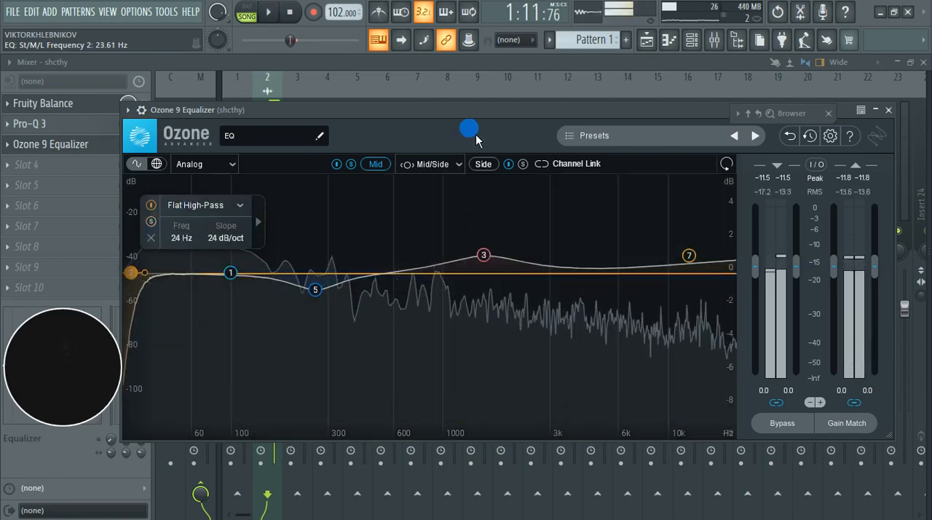
# Step: Play the passage and compare the Mid channel with its equalization bypassed and enabled, then stop playback
pyautogui.press('space')
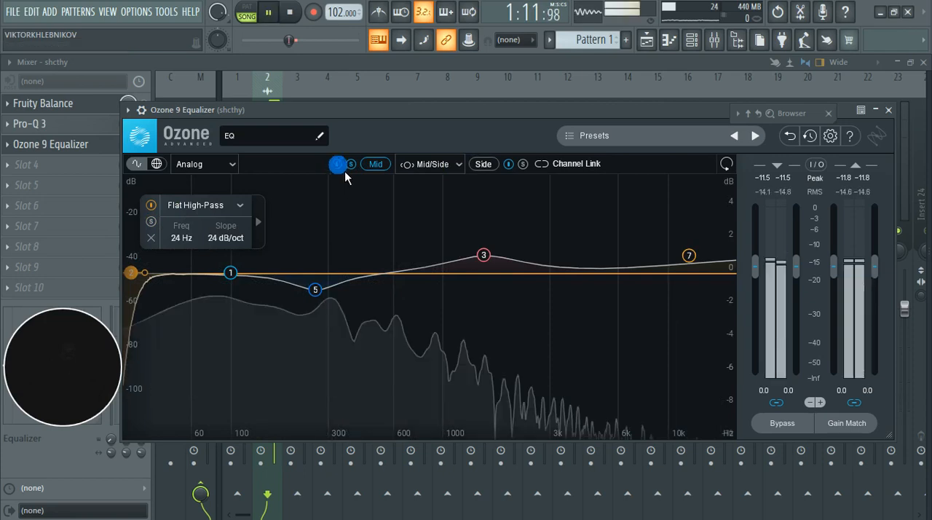
pyautogui.click(345, 170)
pyautogui.click(345, 171)
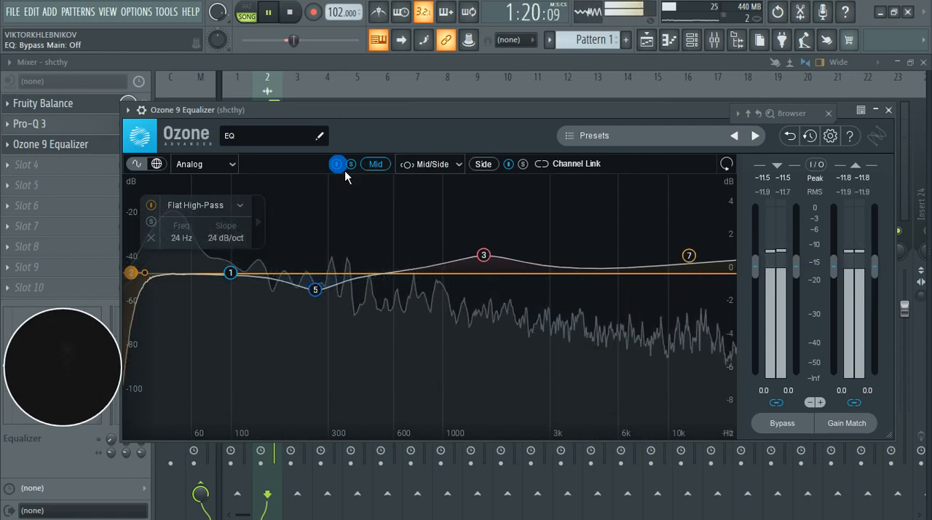
pyautogui.press('space')
# Step: Solo the Side channel, select it for editing, and play the marked passage to examine its spectrum
pyautogui.click(522, 164)
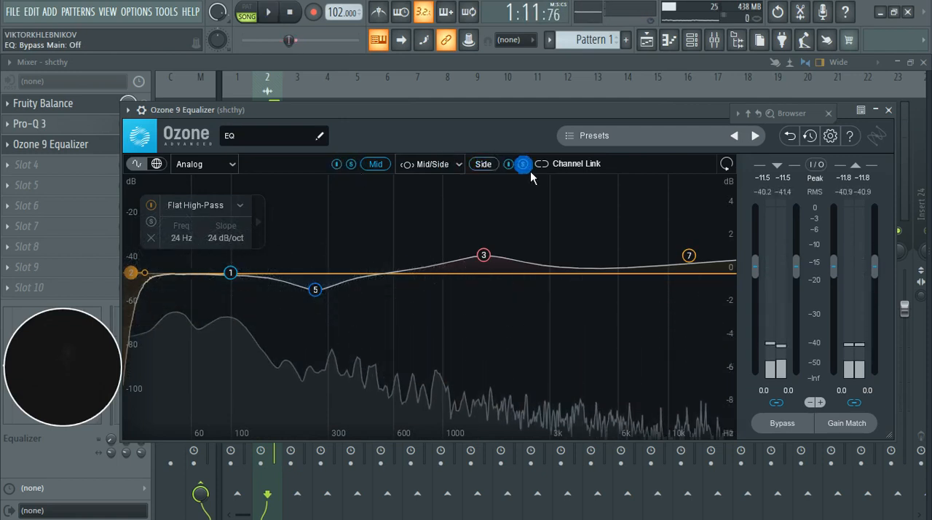
pyautogui.click(488, 166)
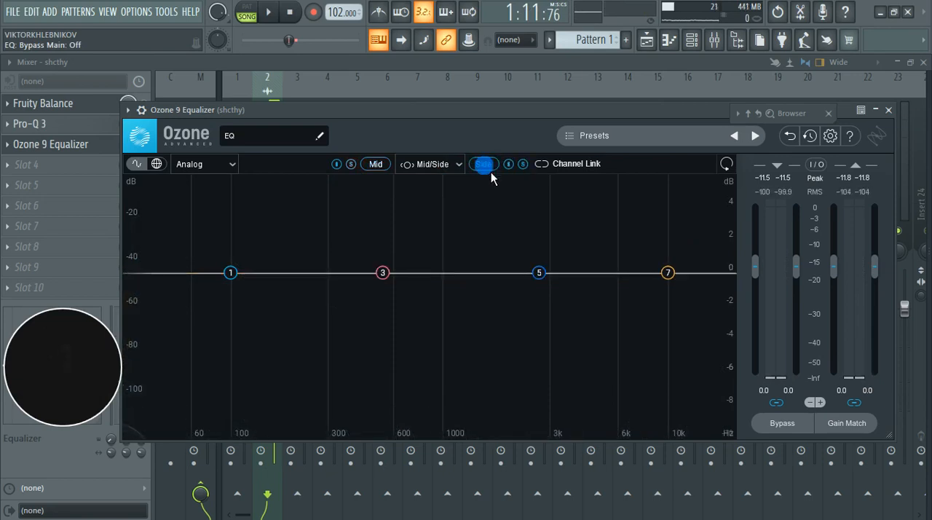
pyautogui.press('space')
pyautogui.click(394, 239)
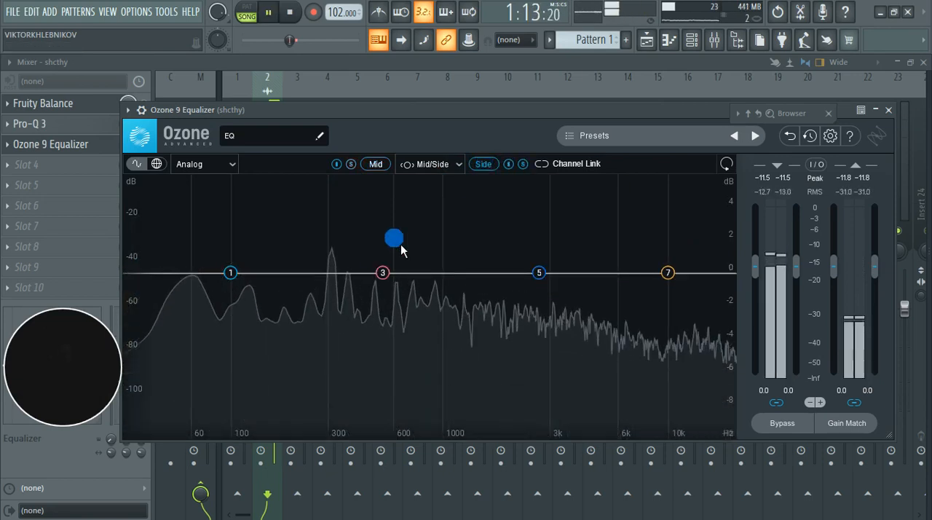
pyautogui.moveTo(401, 245); pyautogui.dragTo(212, 302)
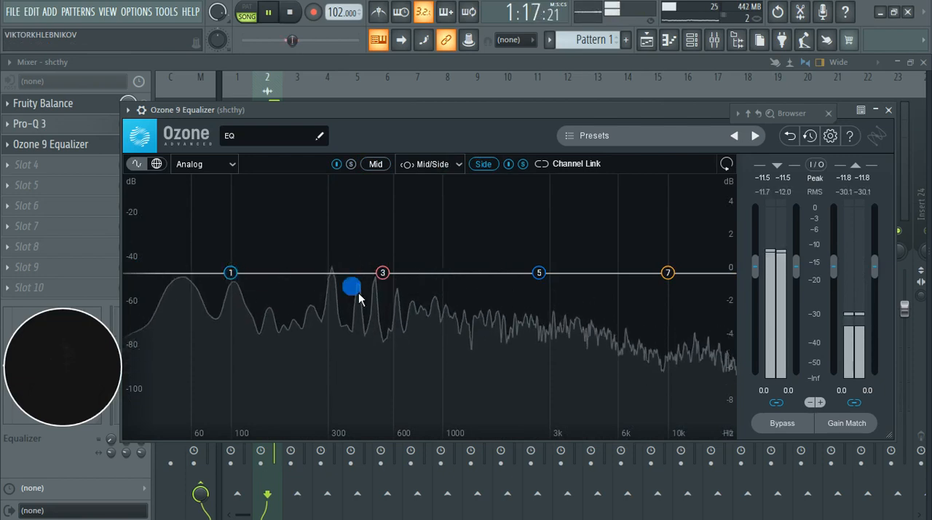
# Step: Cut the Side channel with bell band 5 by about 1.0 dB at 592 Hz, Q 1.3, auditioning it in solo
pyautogui.moveTo(358, 299); pyautogui.dragTo(399, 301)
pyautogui.click(393, 208)
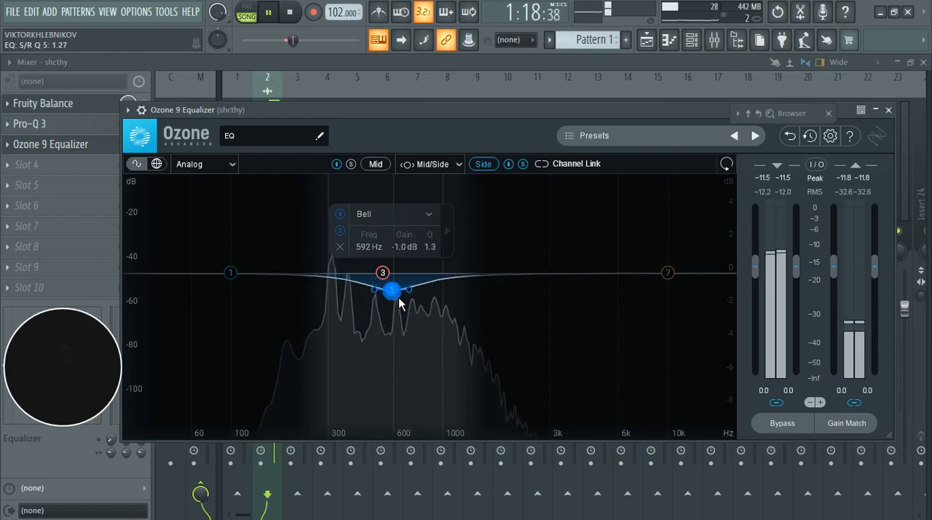
# Step: Add a Flat High-Pass band 2 on the Side channel at about 46 Hz with a 12 dB/oct slope, tuning it in solo
pyautogui.click(237, 279)
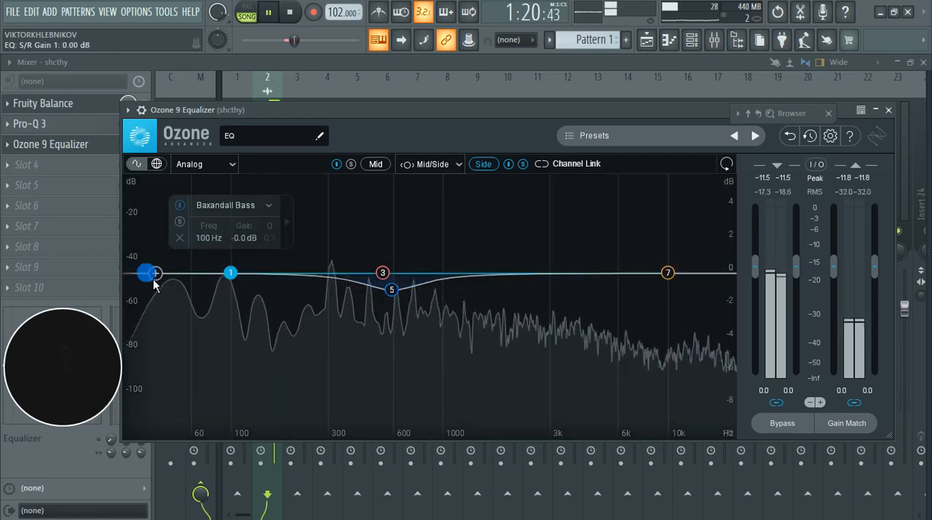
pyautogui.click(150, 279)
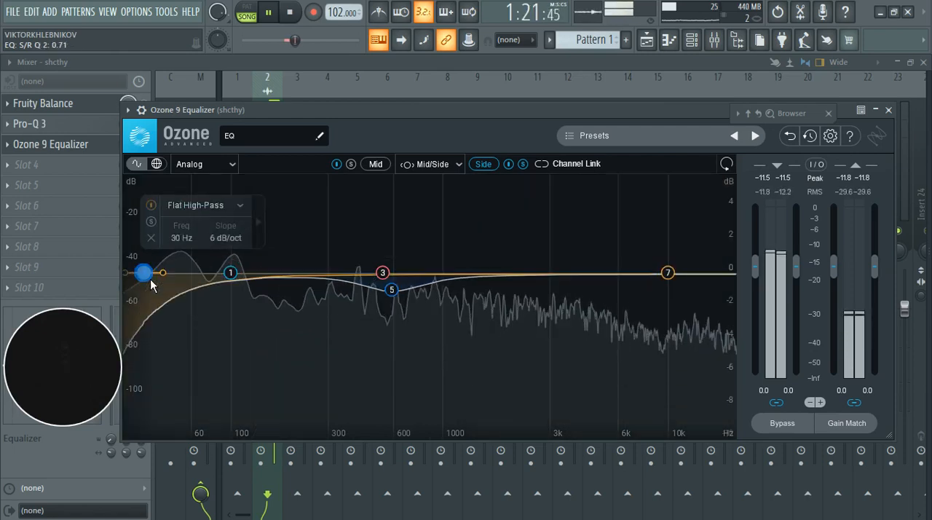
pyautogui.click(151, 221)
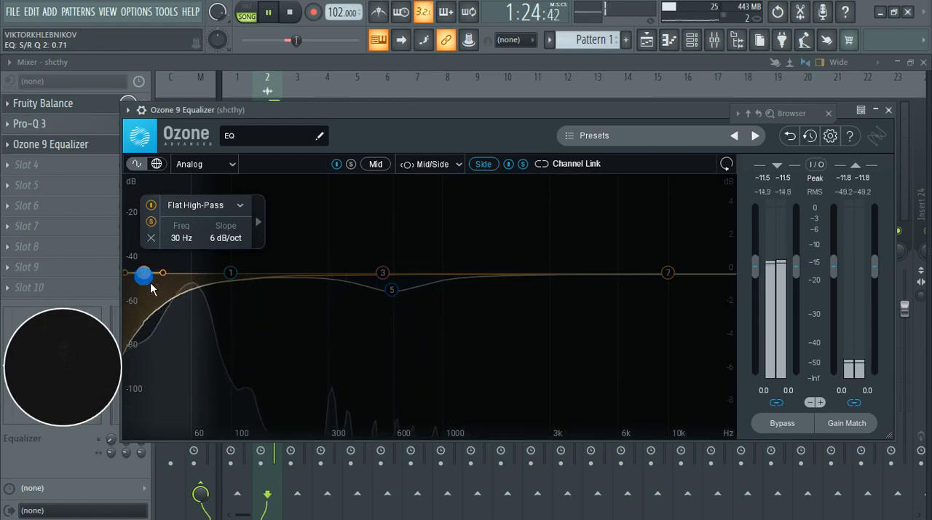
pyautogui.scroll(1, 151, 288)
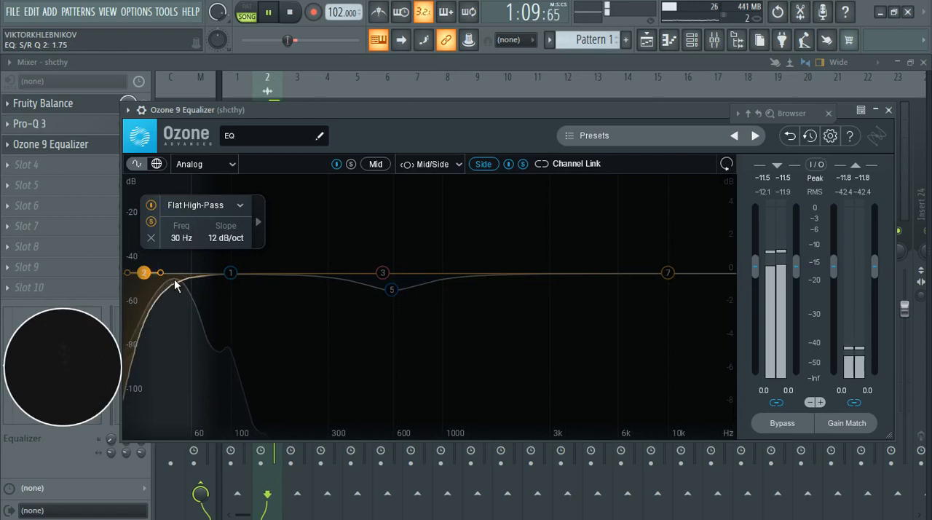
pyautogui.moveTo(175, 284); pyautogui.dragTo(196, 286)
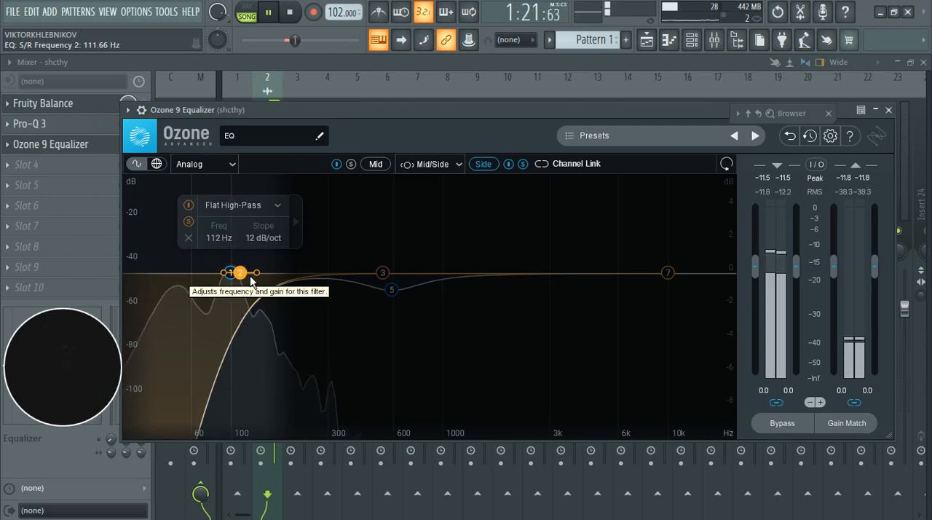
pyautogui.moveTo(250, 276); pyautogui.dragTo(183, 271)
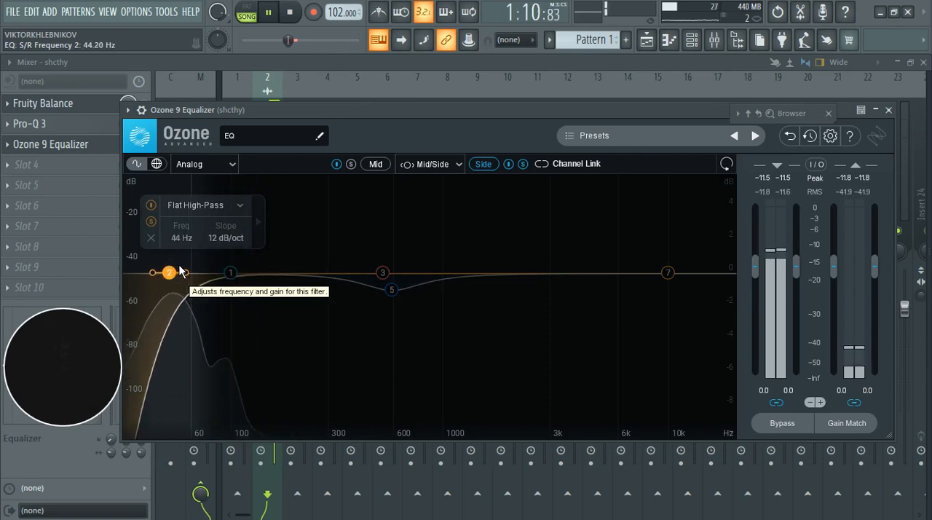
pyautogui.moveTo(182, 270); pyautogui.dragTo(183, 271)
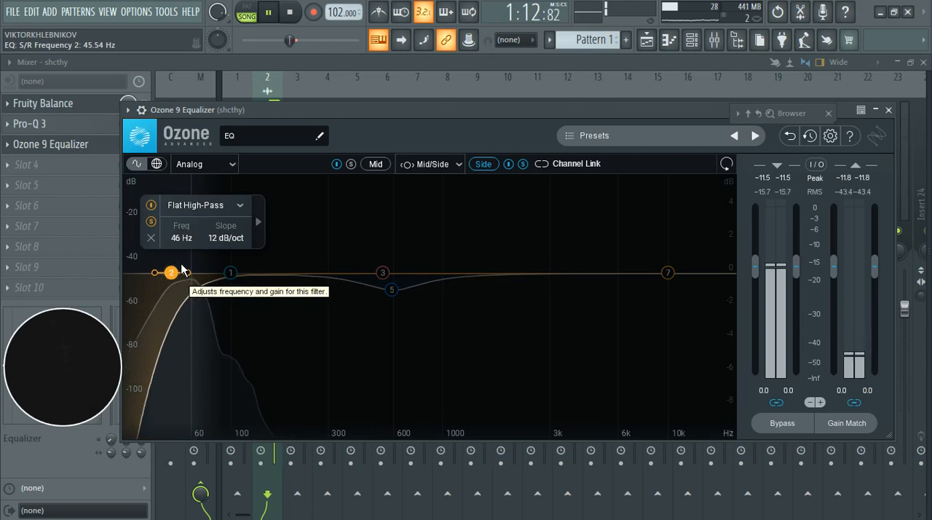
pyautogui.click(150, 220)
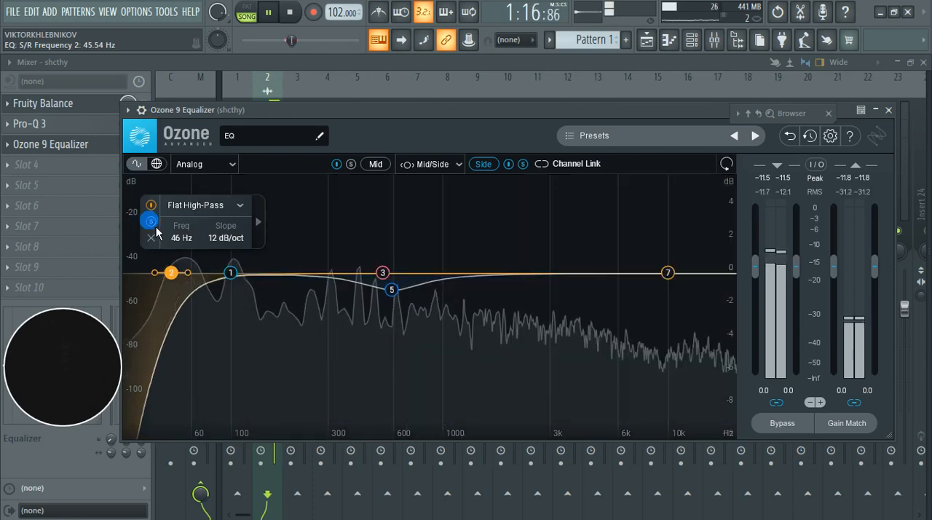
# Step: Cut Side band 4 by about 0.8 dB at 4469 Hz, Q 0.7, and raise Baxandall Treble band 7 by about 0.7 dB at 9931 Hz
pyautogui.click(584, 287)
pyautogui.moveTo(584, 287); pyautogui.dragTo(591, 264)
pyautogui.scroll(-5, 586, 254)
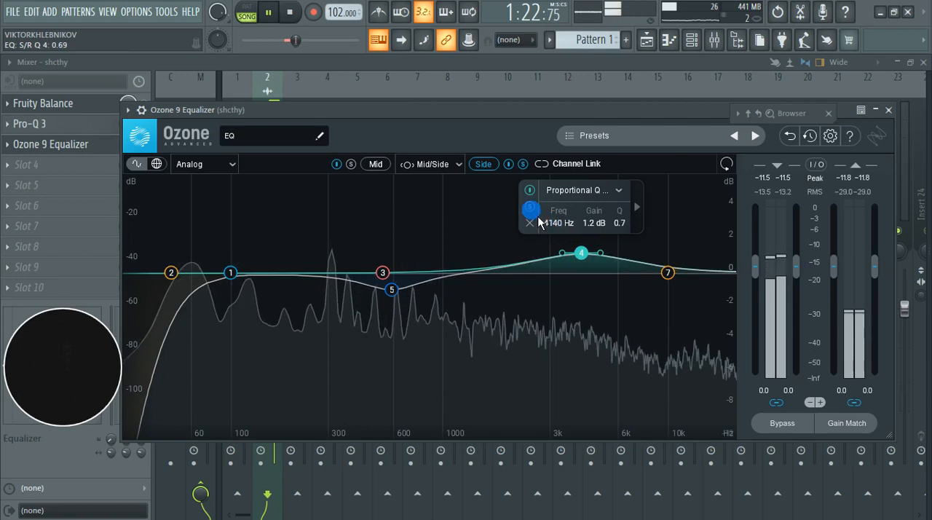
pyautogui.click(532, 208)
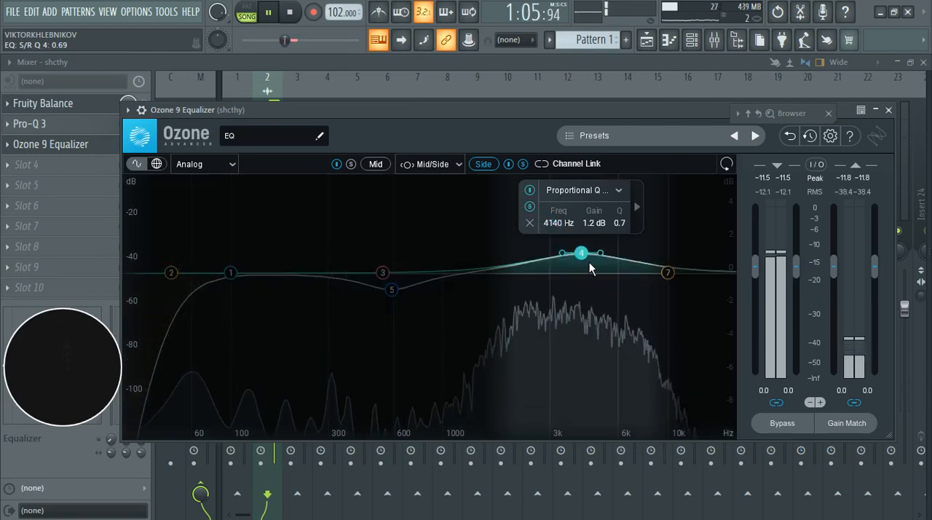
pyautogui.moveTo(589, 262); pyautogui.dragTo(596, 300)
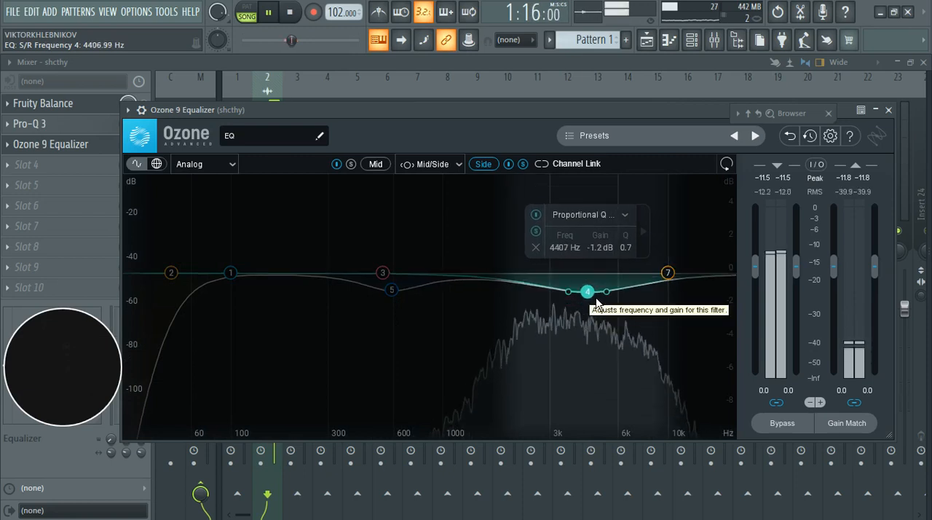
pyautogui.click(596, 301)
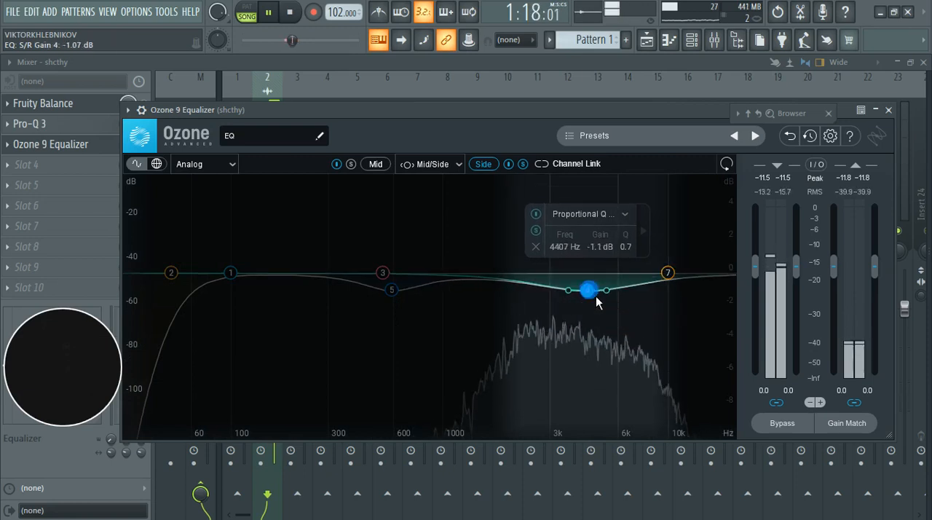
pyautogui.moveTo(597, 301); pyautogui.dragTo(598, 297)
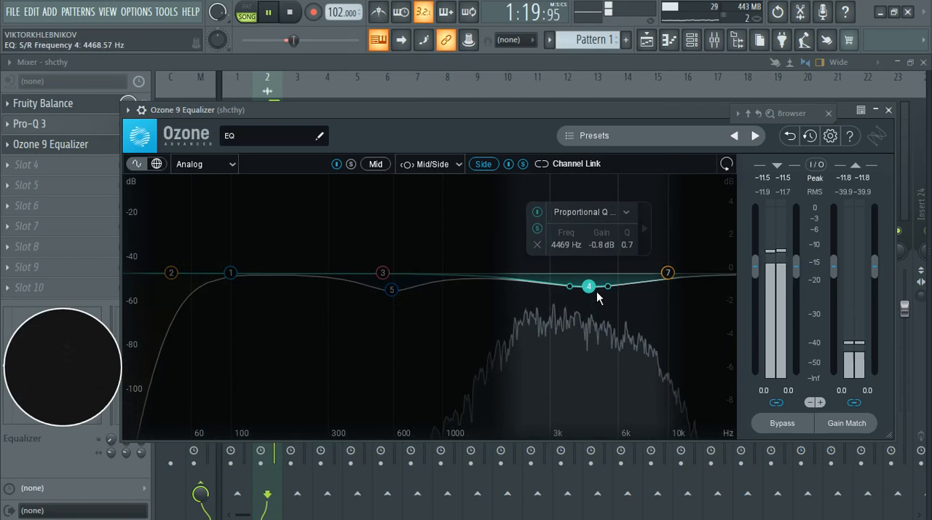
pyautogui.moveTo(678, 275); pyautogui.dragTo(676, 265)
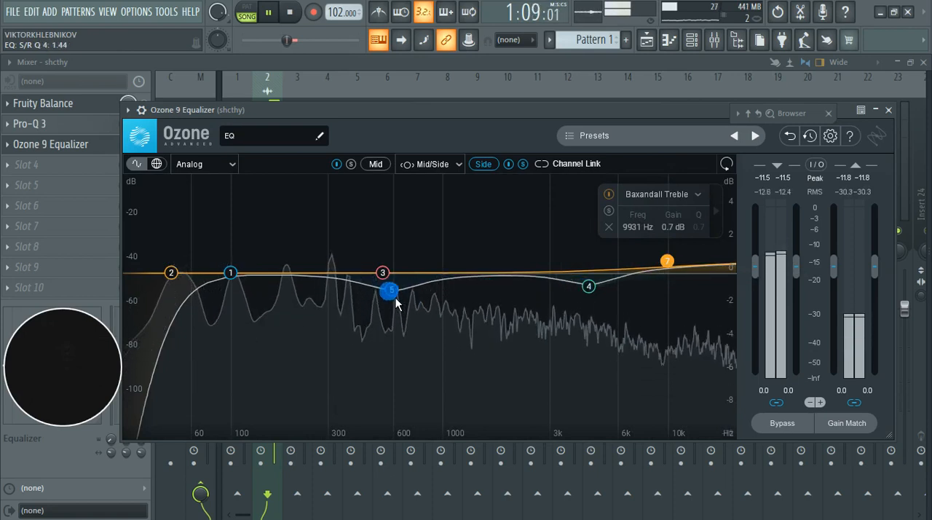
# Step: Retune the Side high-pass band to about 38 Hz with a 24 dB/oct slope, checking it in solo
pyautogui.click(171, 273)
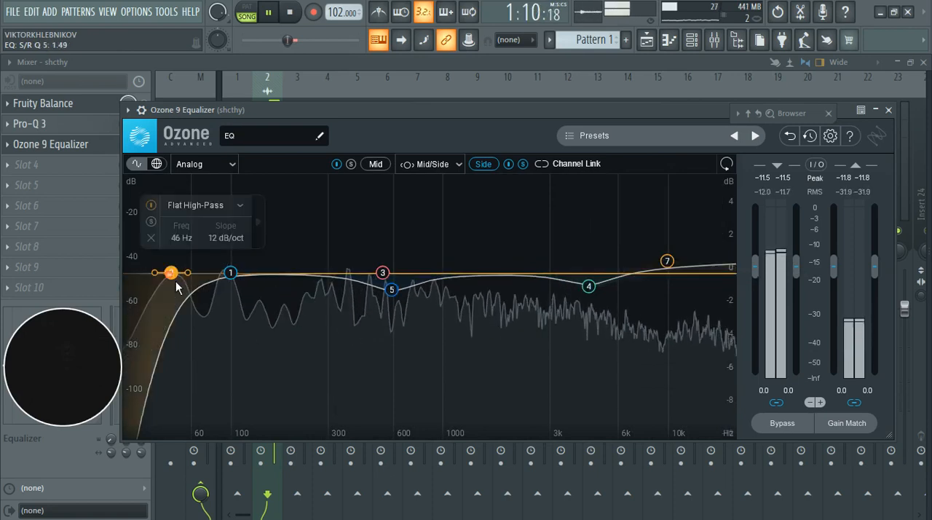
pyautogui.click(154, 225)
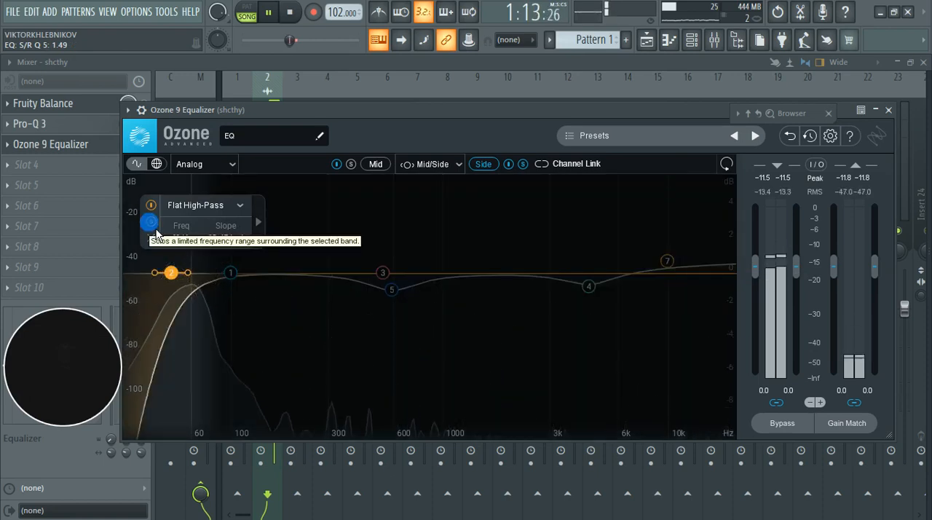
pyautogui.click(151, 222)
pyautogui.moveTo(175, 277); pyautogui.dragTo(164, 279)
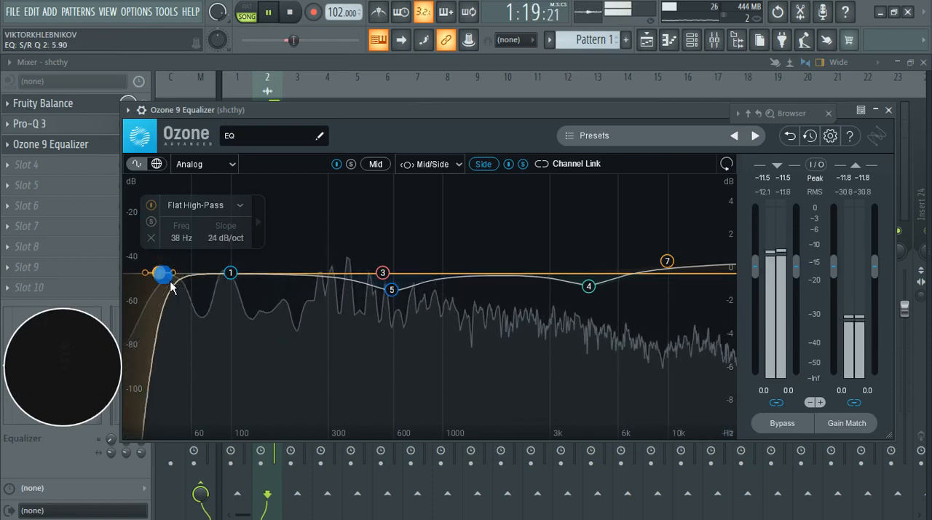
pyautogui.click(151, 221)
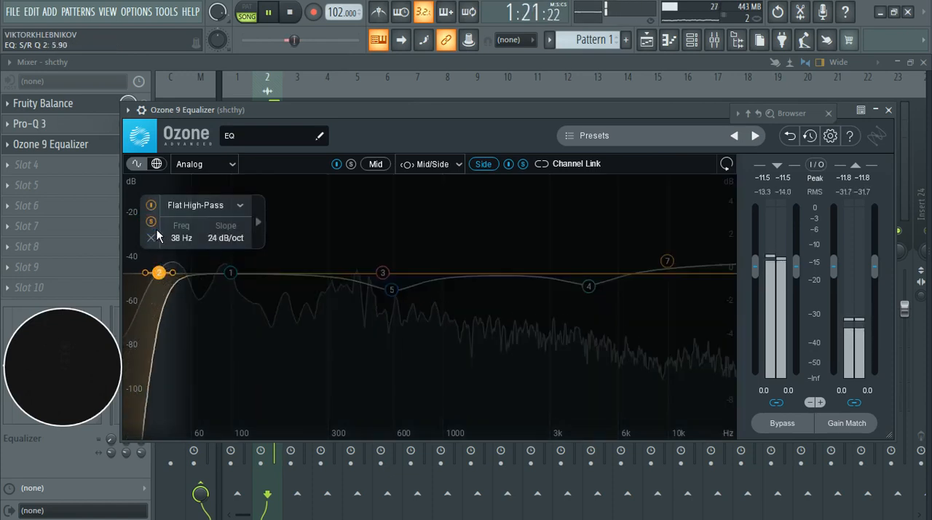
pyautogui.click(153, 222)
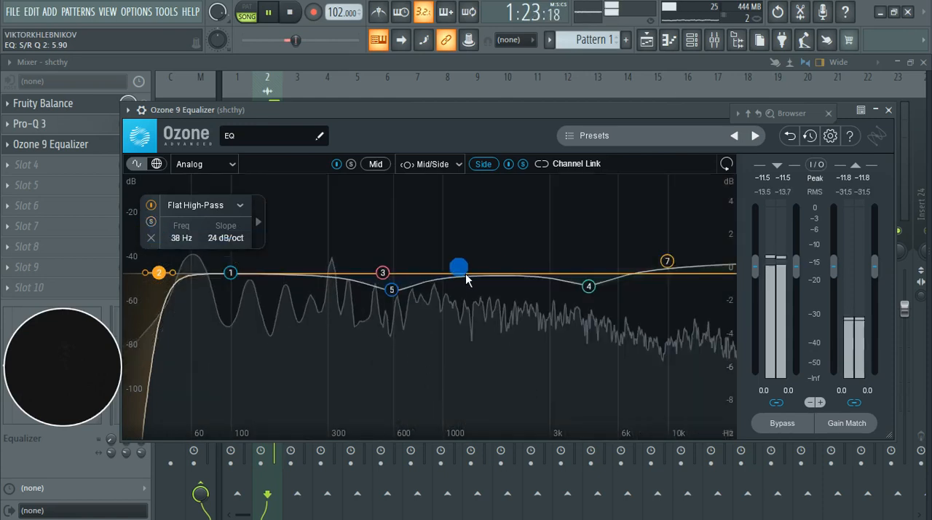
# Step: Compare the Side equalization bypassed and enabled, and unsolo the Side channel to hear the full signal before closing the equalizer
pyautogui.click(511, 166)
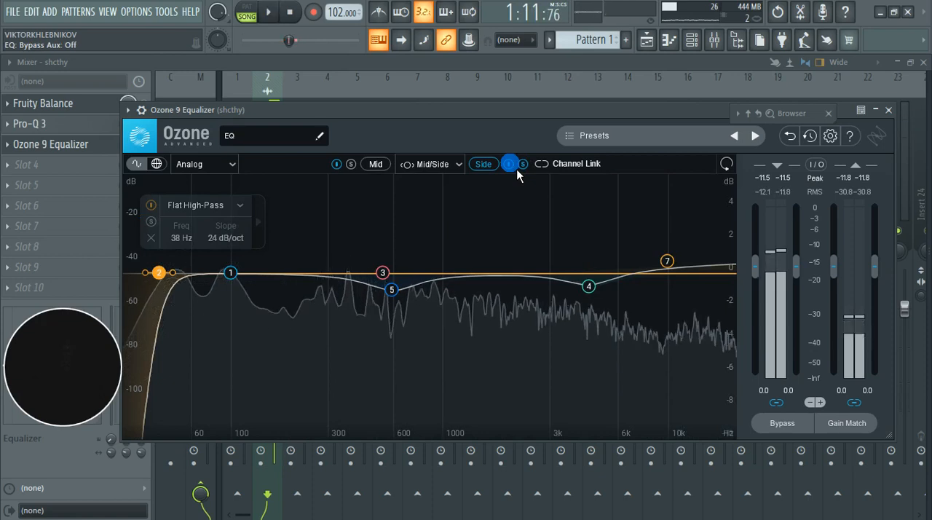
pyautogui.click(524, 166)
pyautogui.press('space')
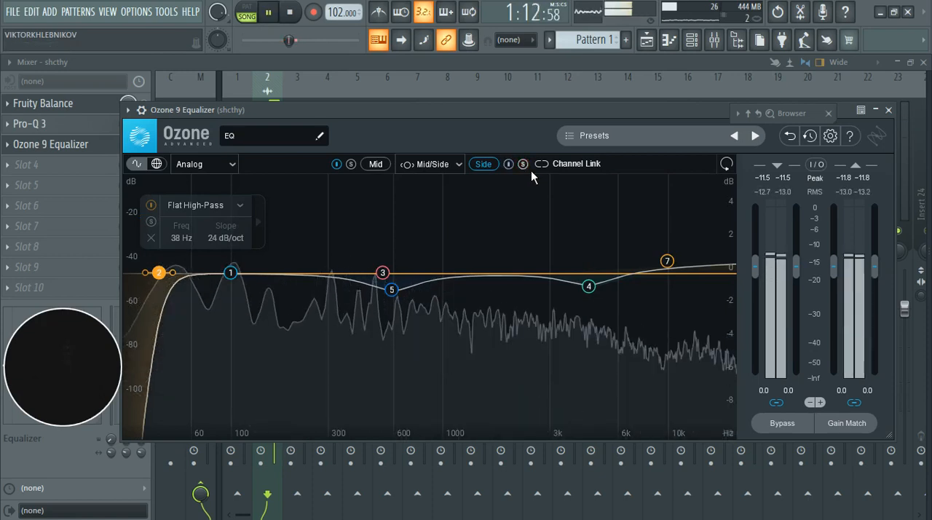
pyautogui.click(889, 110)
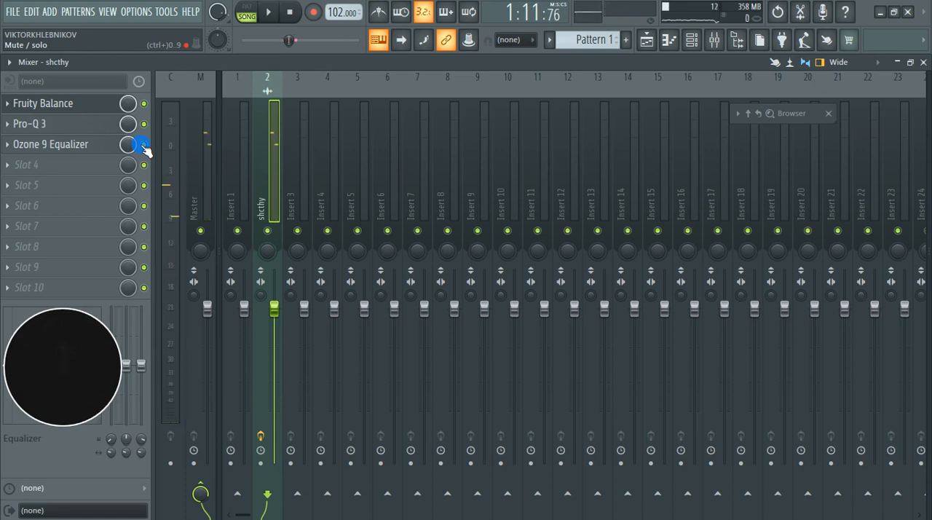
# Step: Load another Pro-Q 3 into slot 4 of the shcthy track and play the passage to examine its spectrum peaks
pyautogui.click(21, 169)
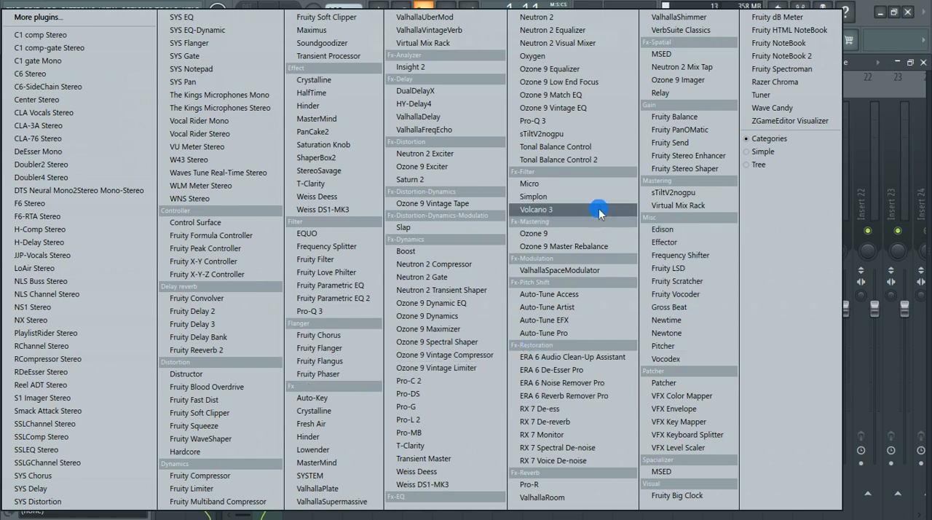
pyautogui.click(345, 312)
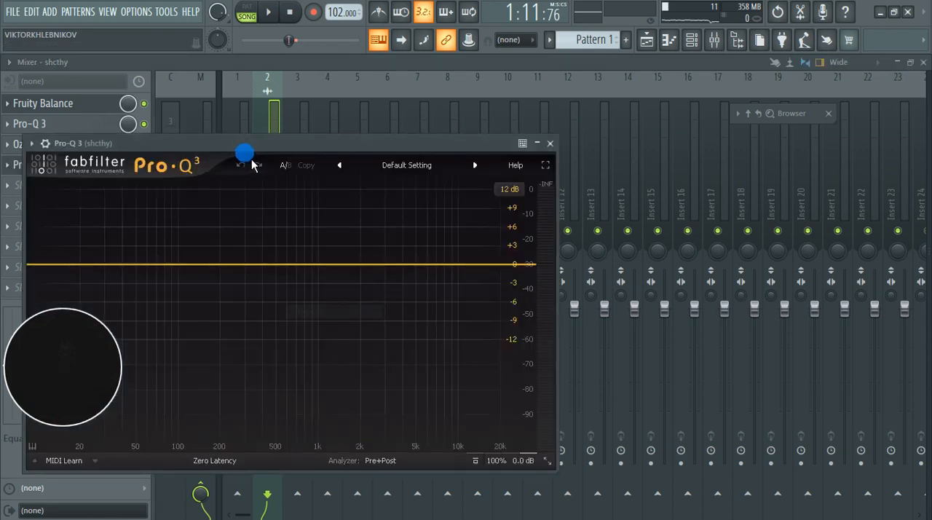
pyautogui.moveTo(245, 150); pyautogui.dragTo(440, 141)
pyautogui.press('space')
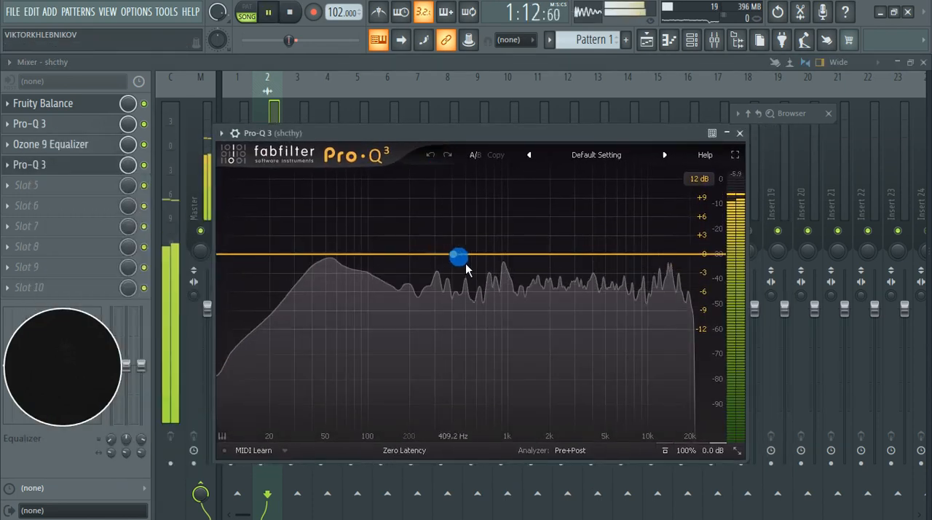
pyautogui.moveTo(488, 338)
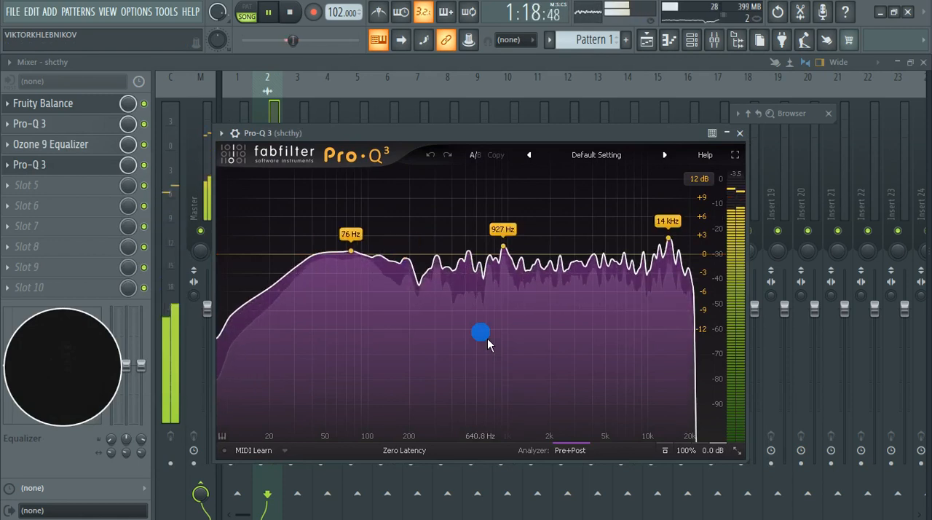
pyautogui.press('space')
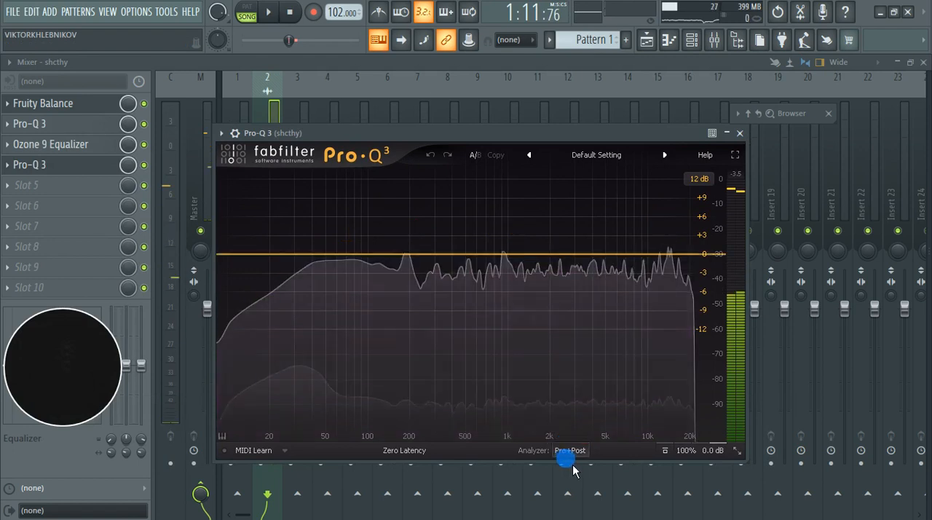
# Step: Check the Pro-Q 3 analyzer options and pull down the 927 Hz spectrum peak with a bell cut of about 2.45 dB during playback
pyautogui.click(569, 451)
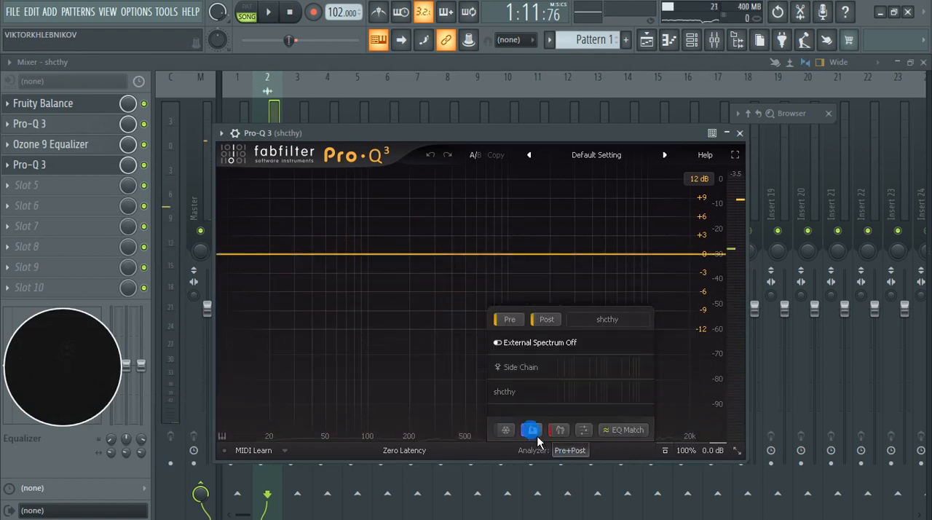
pyautogui.press('space')
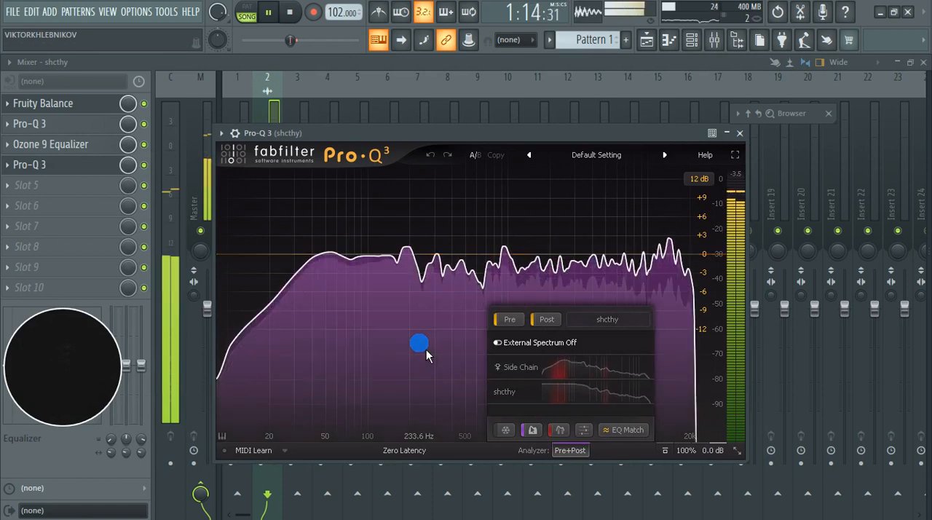
pyautogui.moveTo(426, 349)
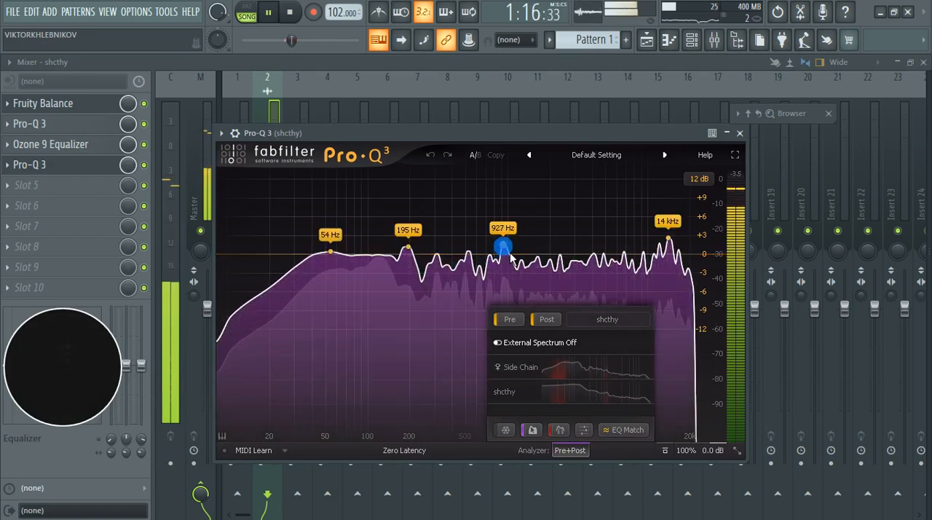
pyautogui.moveTo(504, 247); pyautogui.dragTo(505, 253)
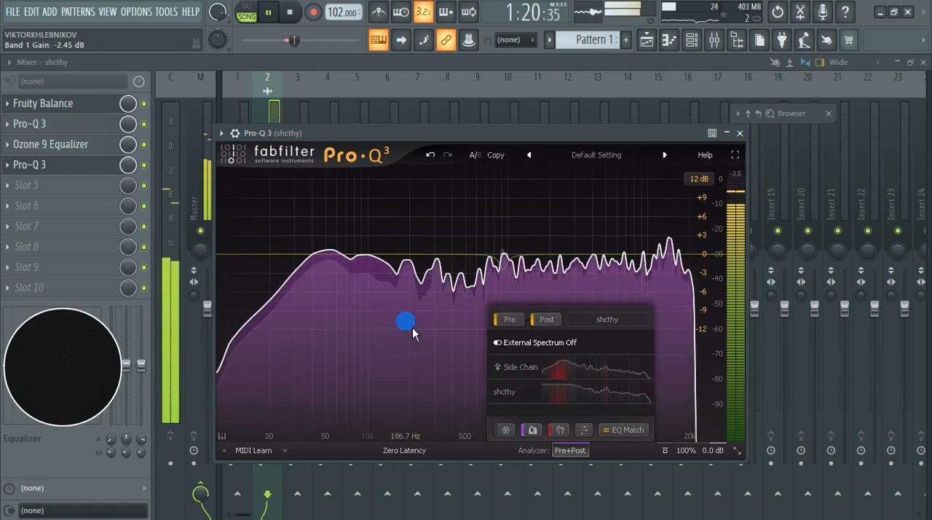
pyautogui.click(580, 451)
pyautogui.click(341, 337)
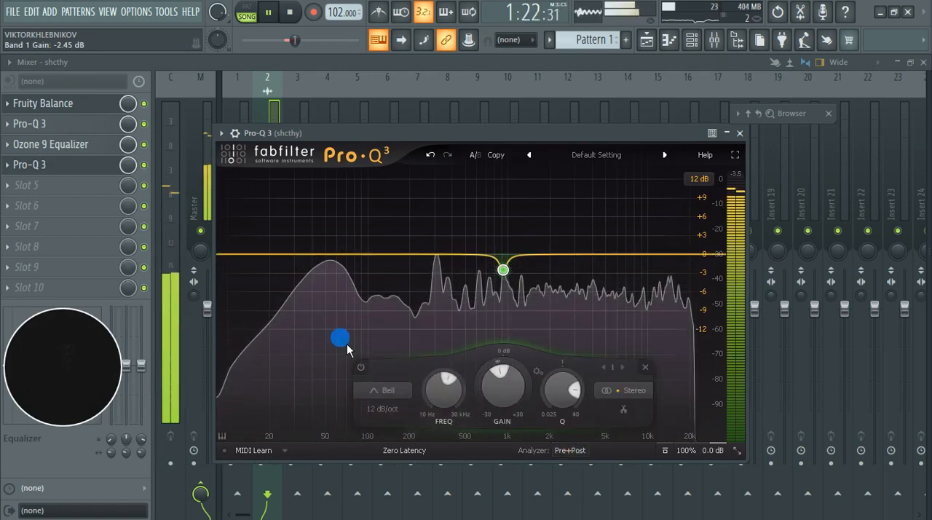
# Step: Pull down the 14 kHz spectrum peak by about 4.64 dB and the peak near 185 Hz by about 1.36 dB
pyautogui.moveTo(353, 342)
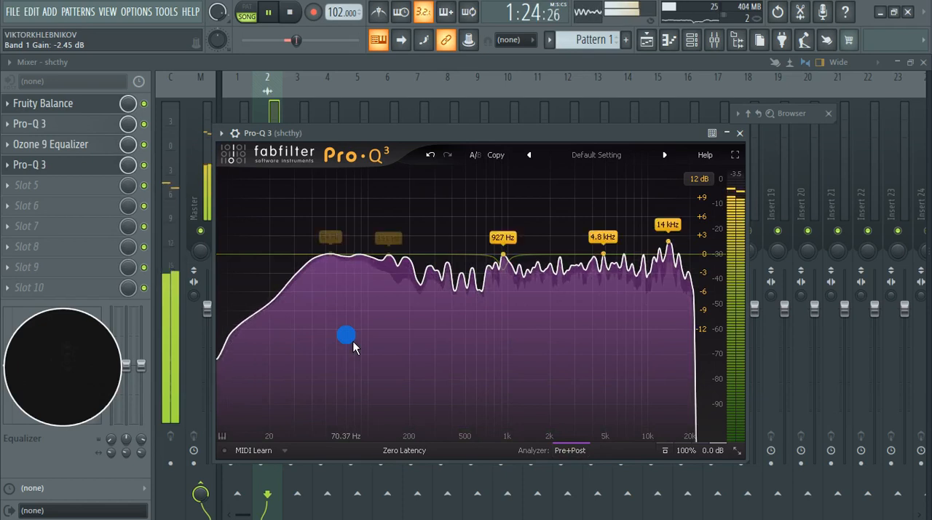
pyautogui.moveTo(669, 239); pyautogui.dragTo(669, 284)
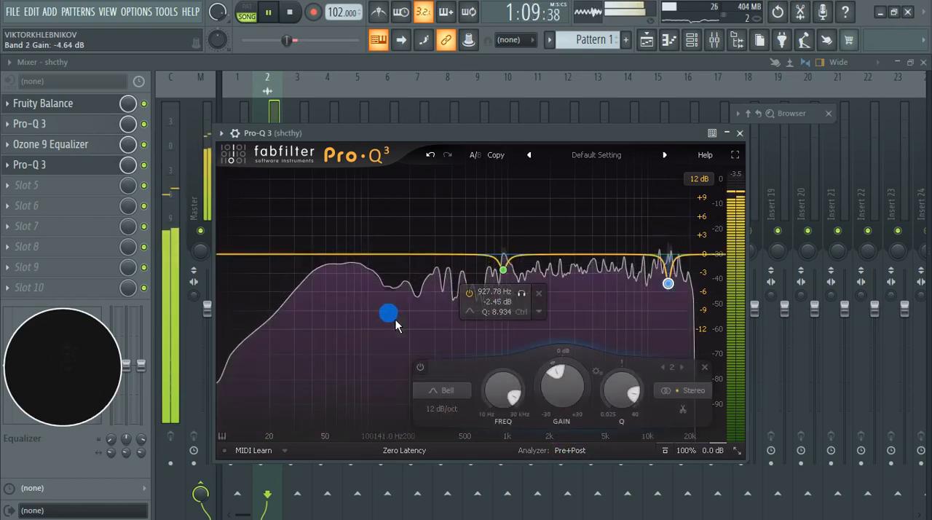
pyautogui.moveTo(396, 324)
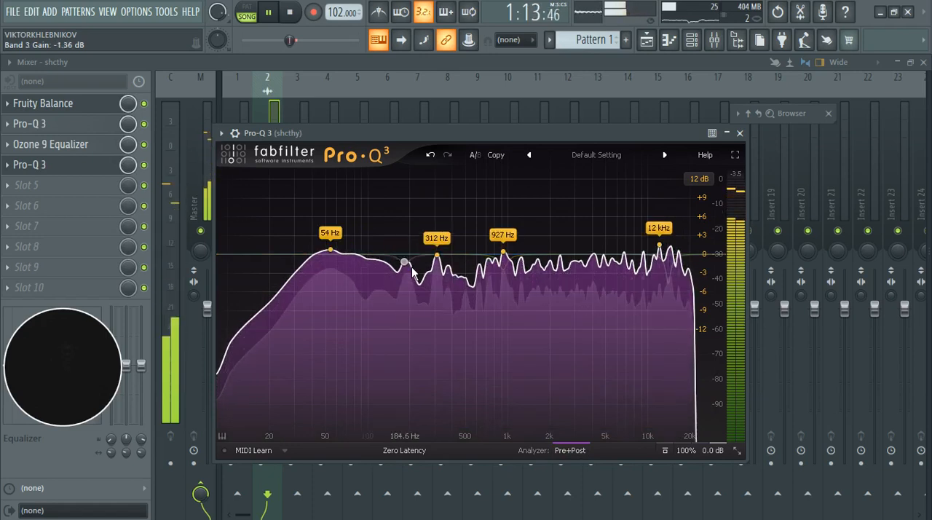
# Step: Deepen the bell cut near 185 Hz to -2.73 dB and pull down the 54 Hz peak by 1.91 dB
pyautogui.moveTo(406, 259); pyautogui.dragTo(419, 279)
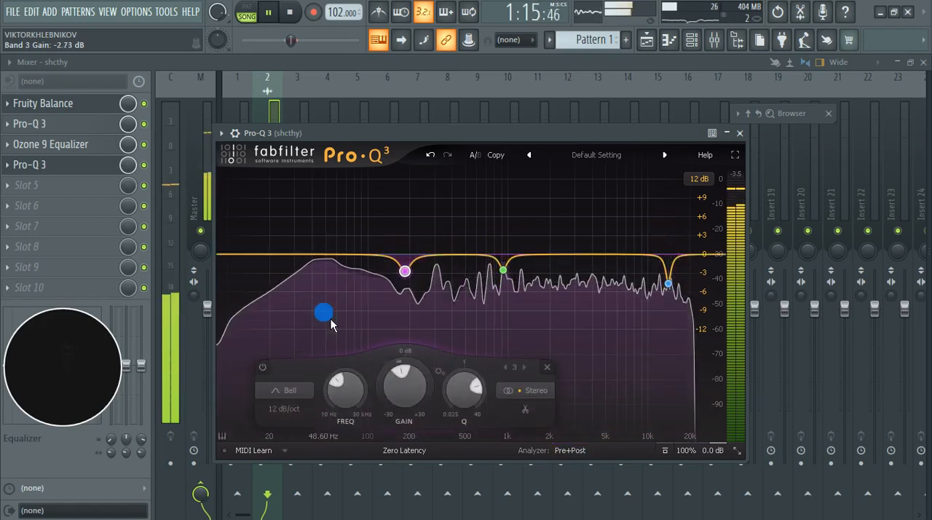
pyautogui.moveTo(331, 319)
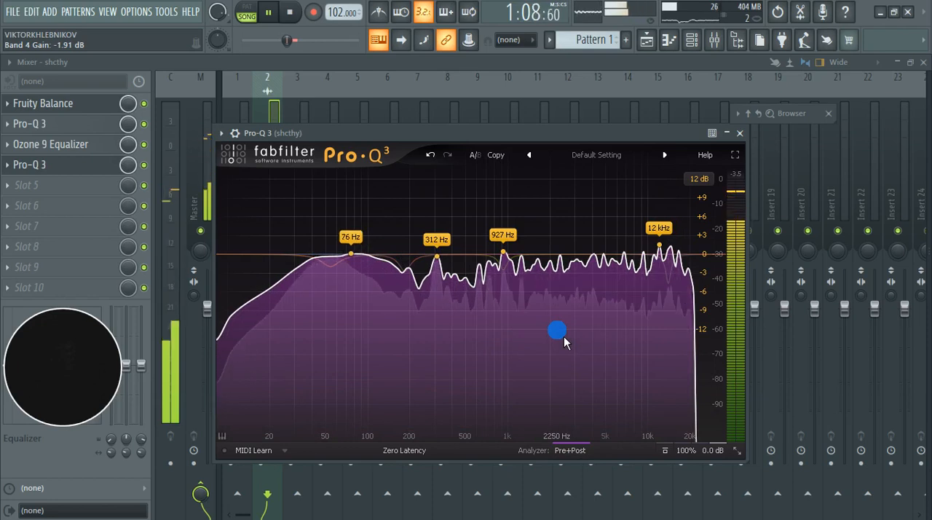
pyautogui.hotkey('ctrl', 's')
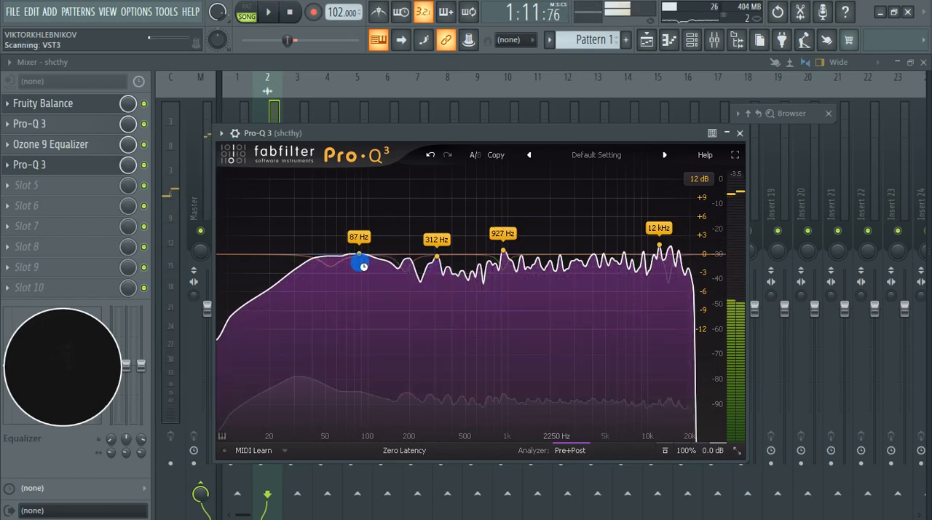
# Step: Audition the 927 Hz band soloed, and make it dynamic with a -3.64 dB dynamic range and 0 dB gain
pyautogui.moveTo(503, 251); pyautogui.dragTo(503, 271)
pyautogui.click(525, 295)
pyautogui.press('space')
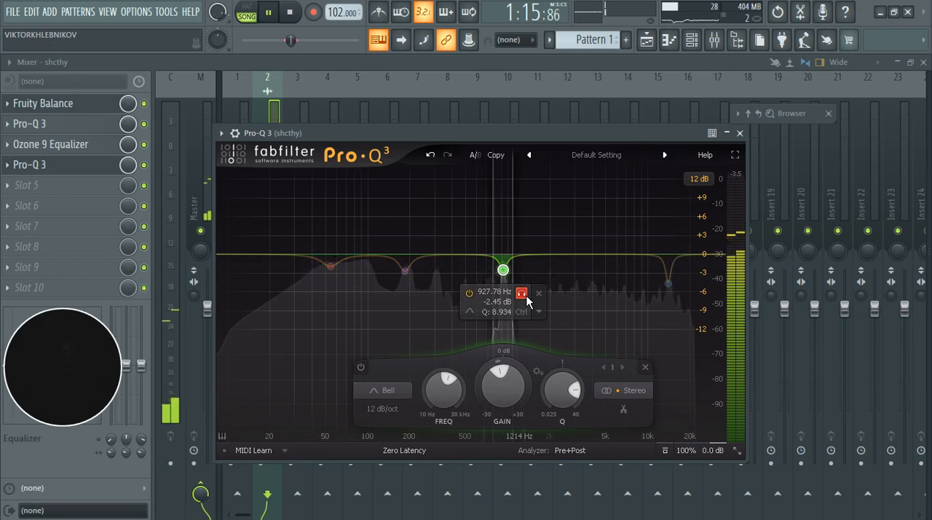
pyautogui.click(522, 294)
pyautogui.press('space')
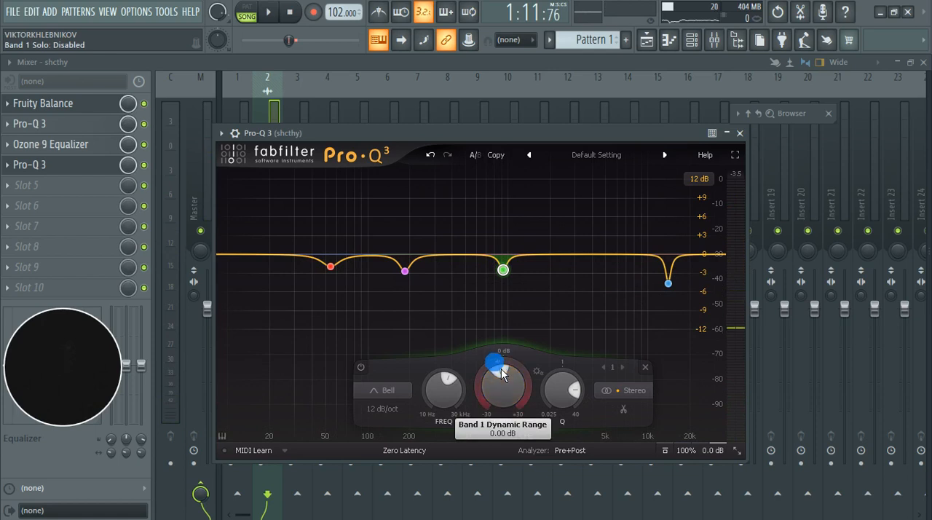
pyautogui.moveTo(472, 418); pyautogui.dragTo(472, 419)
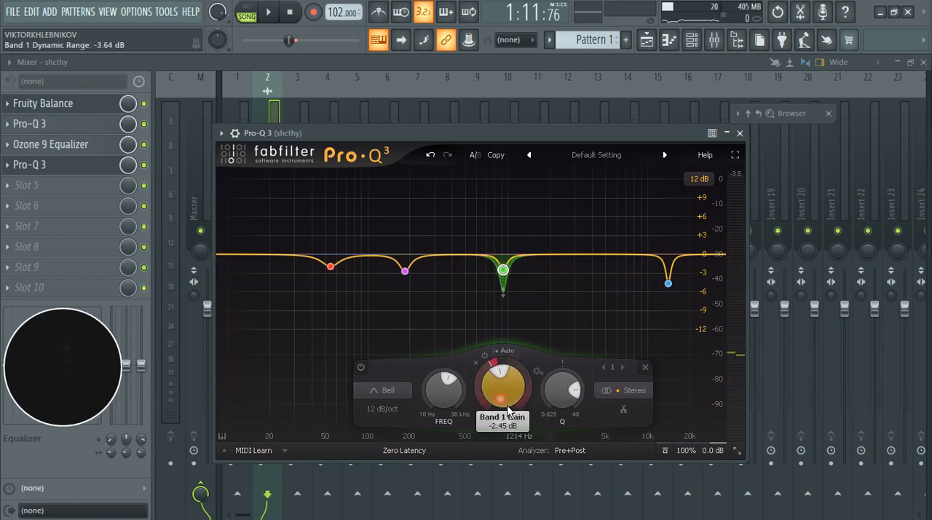
# Step: Audition the 185 Hz band soloed, and turn its static cut into a dynamic one with 0 dB gain, checking it in playback
pyautogui.click(405, 271)
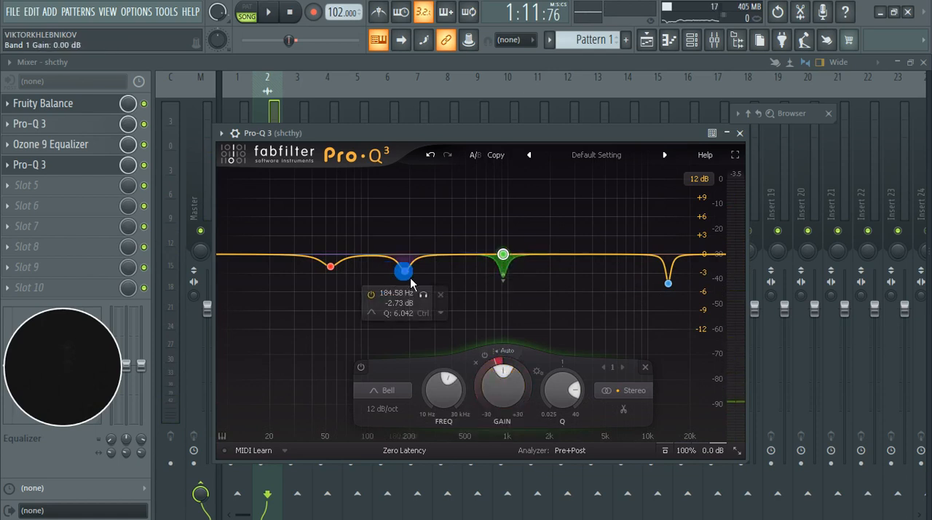
pyautogui.press('space')
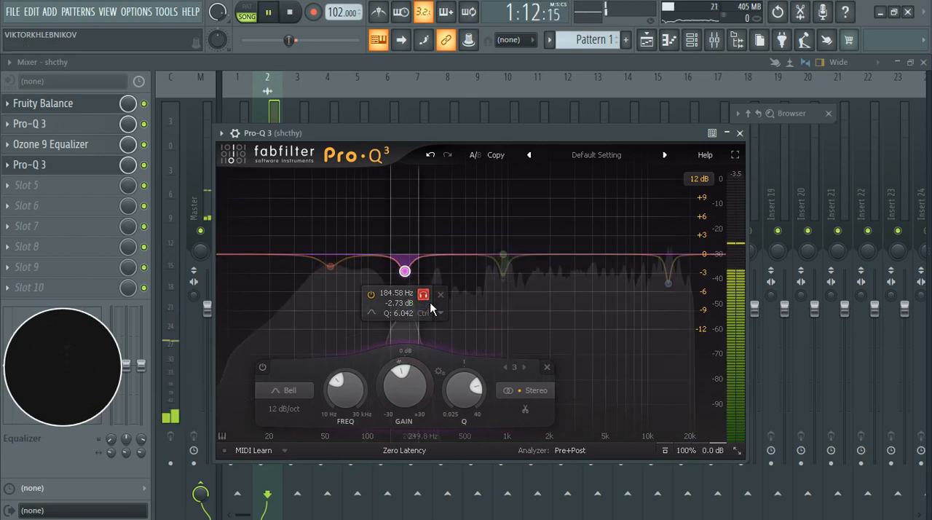
pyautogui.press('space')
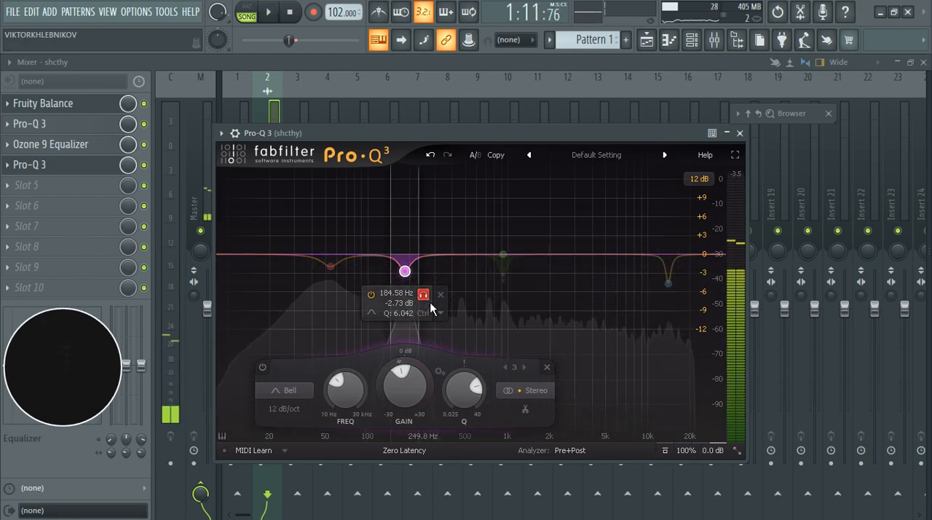
pyautogui.click(424, 295)
pyautogui.moveTo(400, 375); pyautogui.dragTo(391, 402)
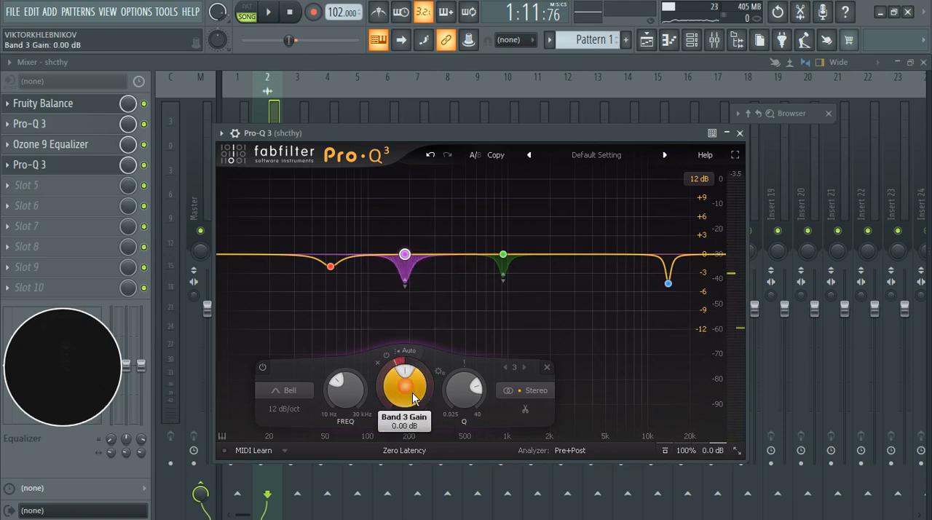
pyautogui.press('space')
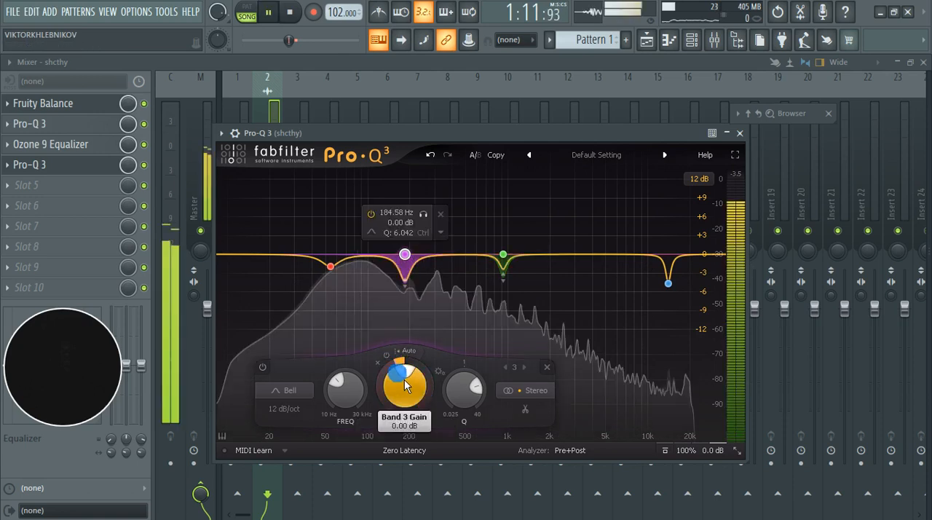
pyautogui.press('space')
# Step: Widen the 54 Hz band to a Q of 2.237 while auditioning it soloed, and make it dynamic with a -2.88 dB range and 0 dB gain
pyautogui.click(331, 266)
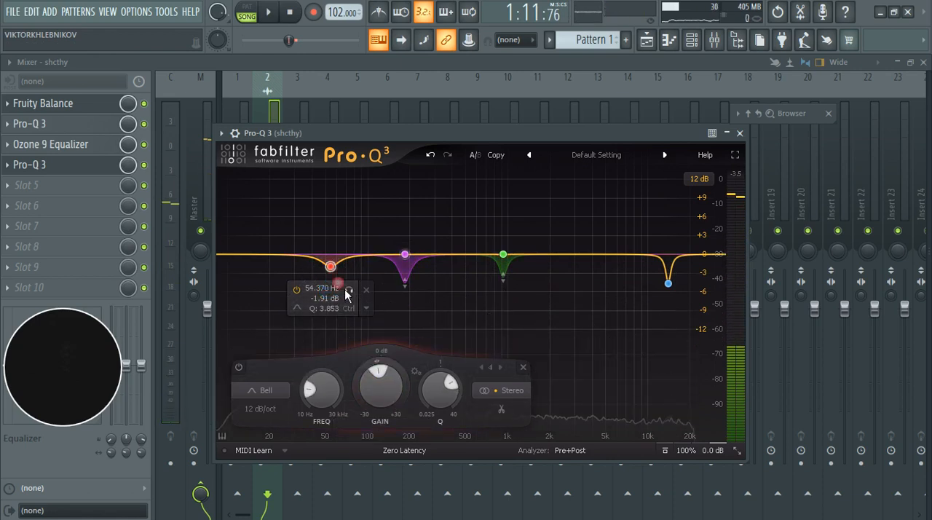
pyautogui.click(355, 295)
pyautogui.press('space')
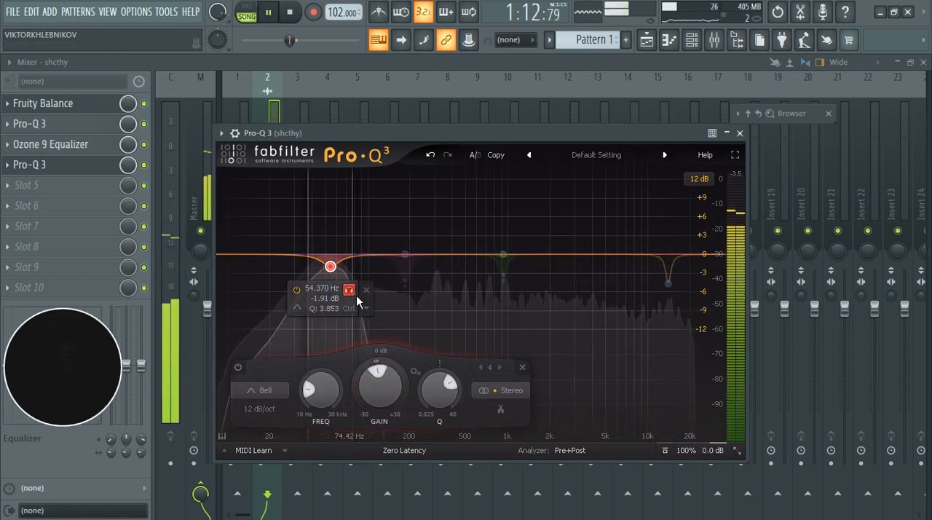
pyautogui.press('space')
pyautogui.click(349, 290)
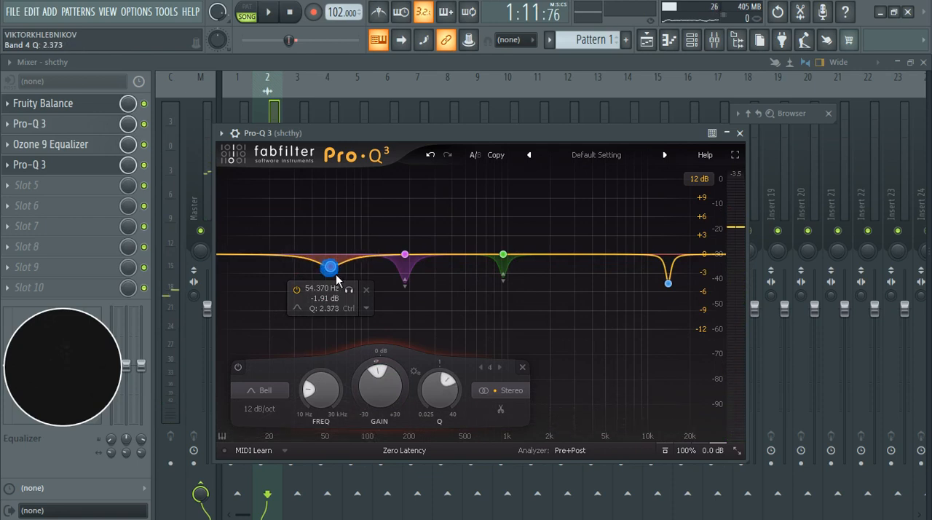
pyautogui.click(355, 295)
pyautogui.press('space')
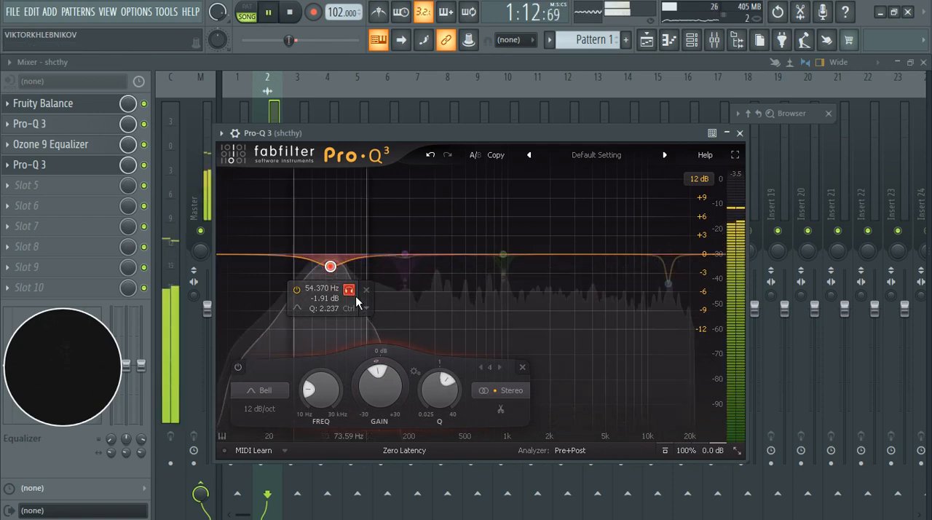
pyautogui.press('space')
pyautogui.click(356, 295)
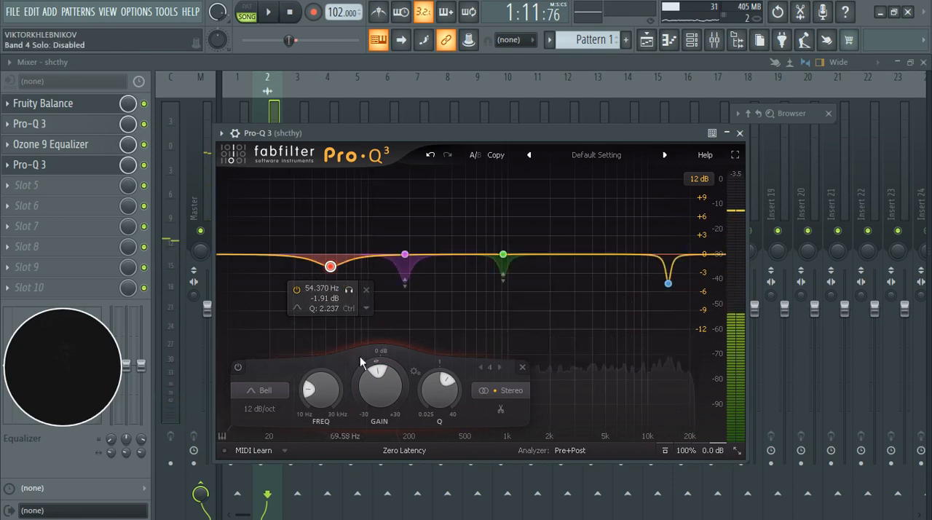
pyautogui.moveTo(378, 375); pyautogui.dragTo(367, 386)
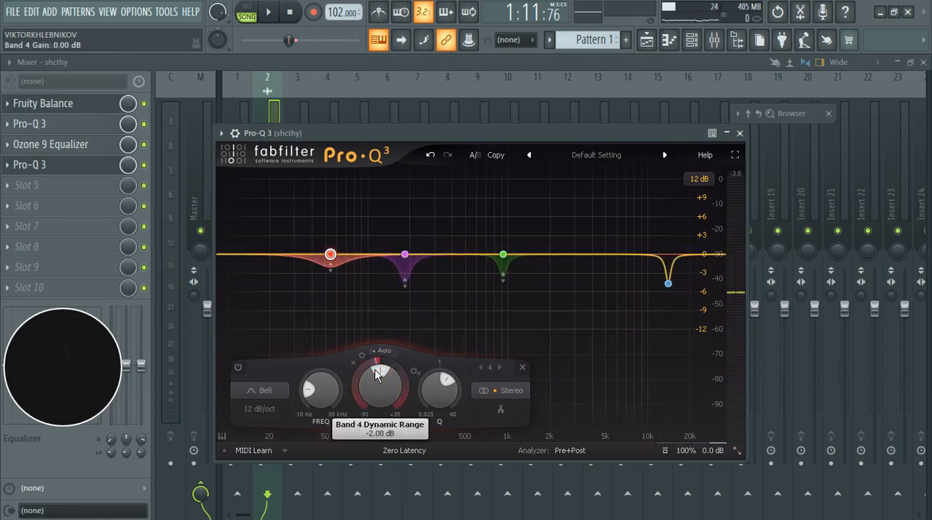
pyautogui.moveTo(373, 382); pyautogui.dragTo(371, 384)
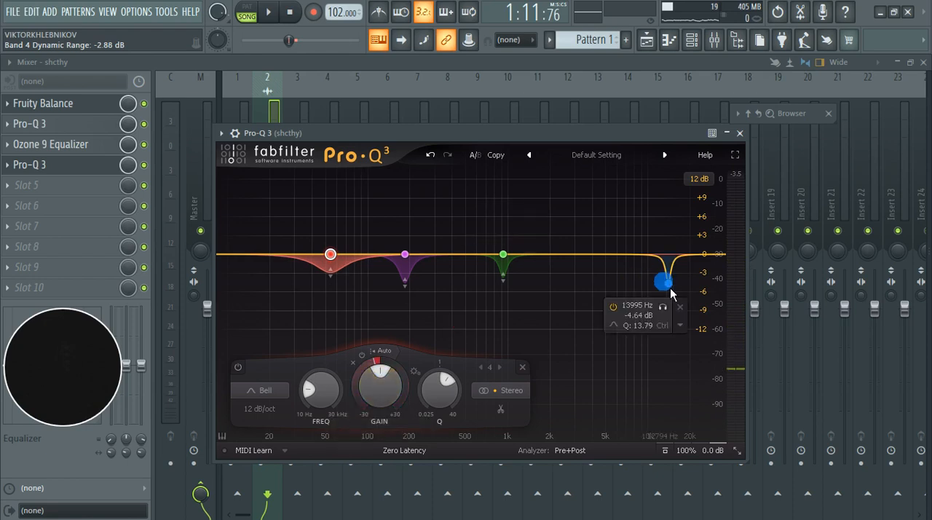
# Step: Audition the 14 kHz band soloed, widen its Q, and turn its cut into a dynamic one with 0 dB gain
pyautogui.click(668, 284)
pyautogui.click(667, 312)
pyautogui.press('space')
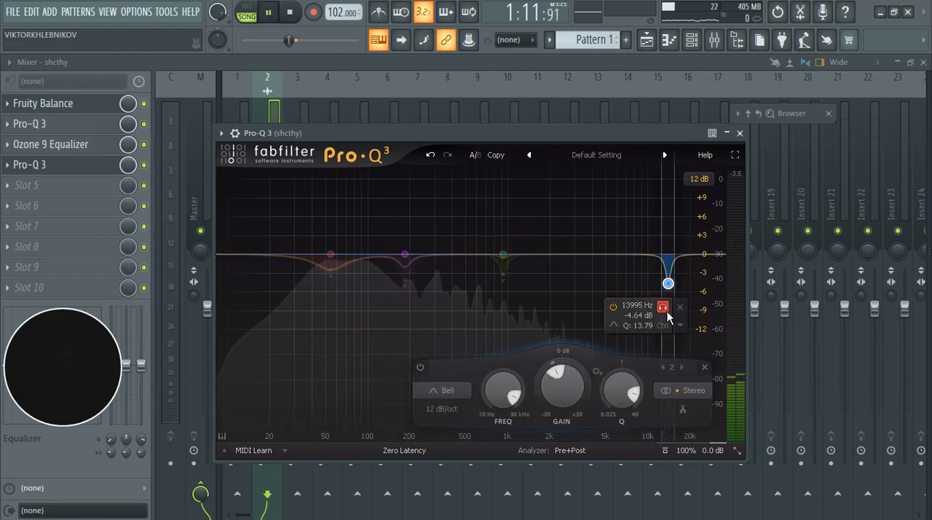
pyautogui.press('space')
pyautogui.click(666, 312)
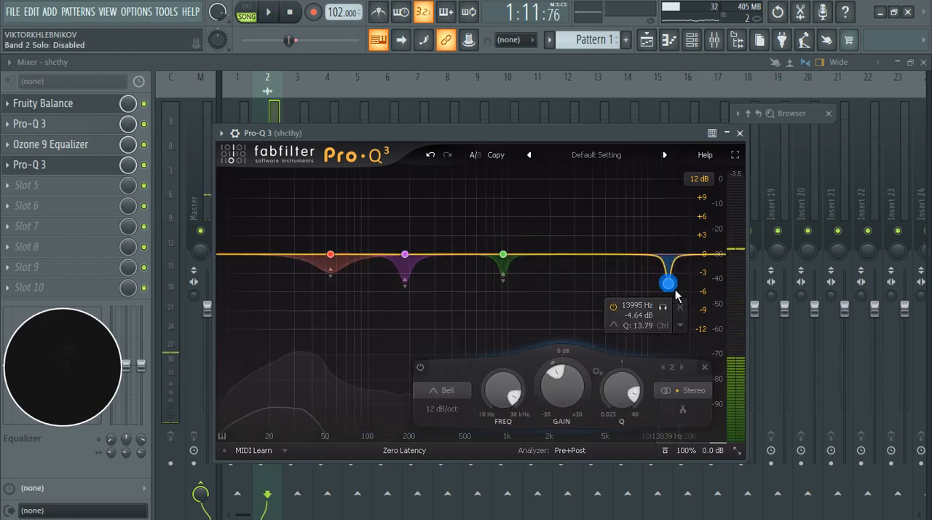
pyautogui.scroll(-1, 675, 290)
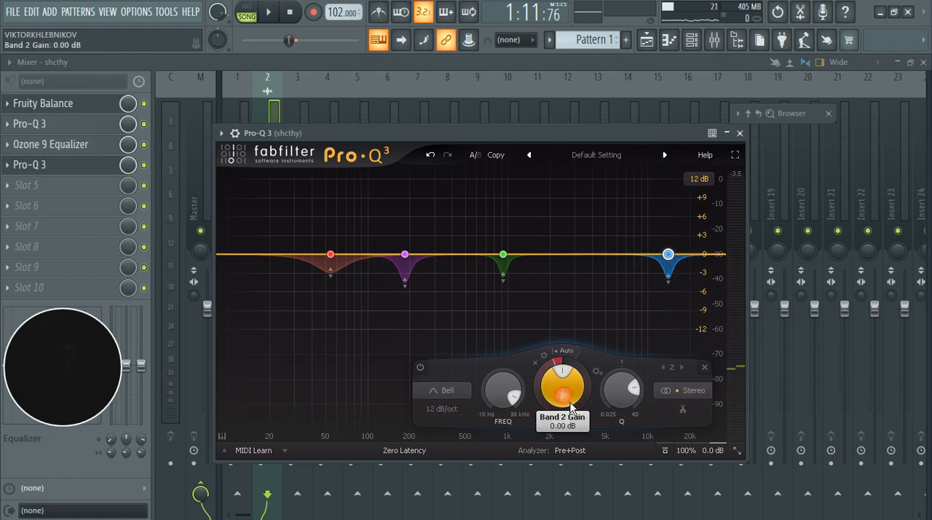
# Step: Set the 185 Hz band's dynamic range to -3.33 dB, and close the equalizer to compare slot 4 bypassed and enabled during playback
pyautogui.click(411, 259)
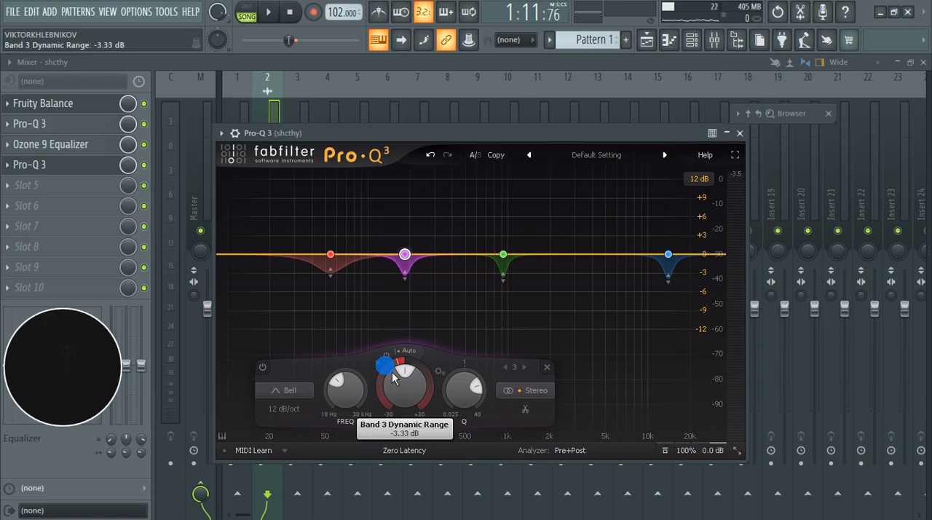
pyautogui.press('space')
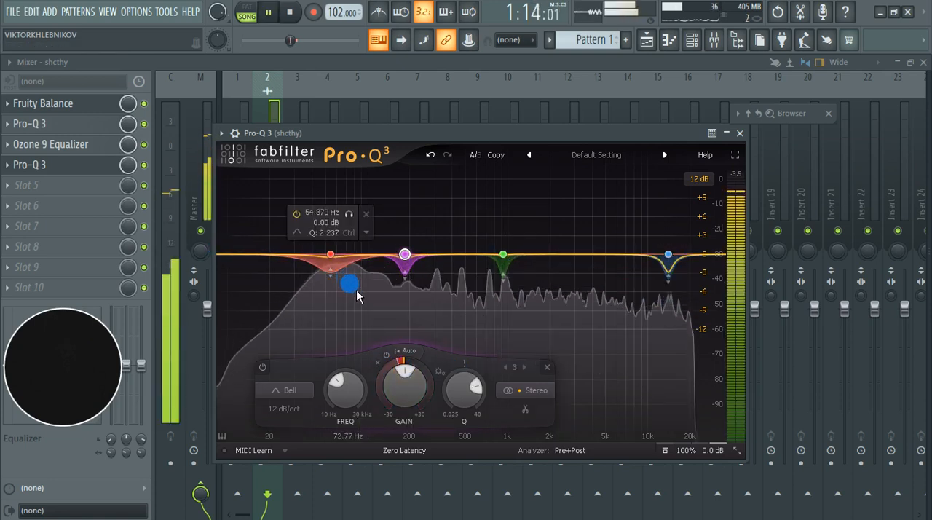
pyautogui.click(740, 134)
pyautogui.click(147, 165)
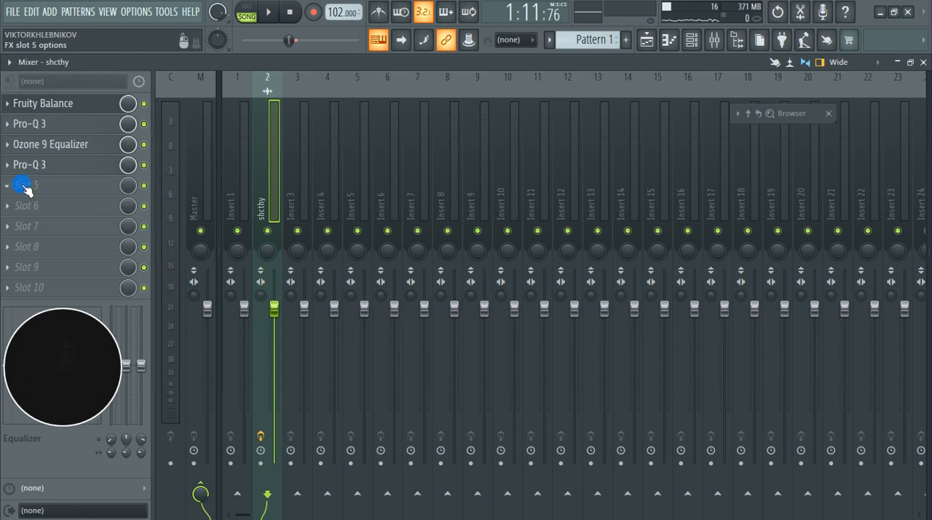
# Step: Load Pro-MB into slot 5 of the shcthy track and move its window clear of the effect slots
pyautogui.moveTo(787, 116)
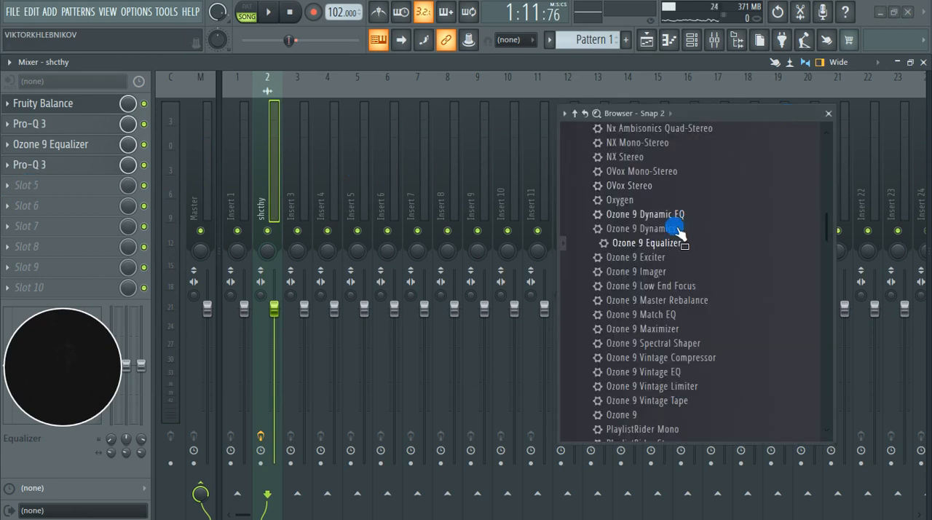
pyautogui.scroll(15, 685, 299)
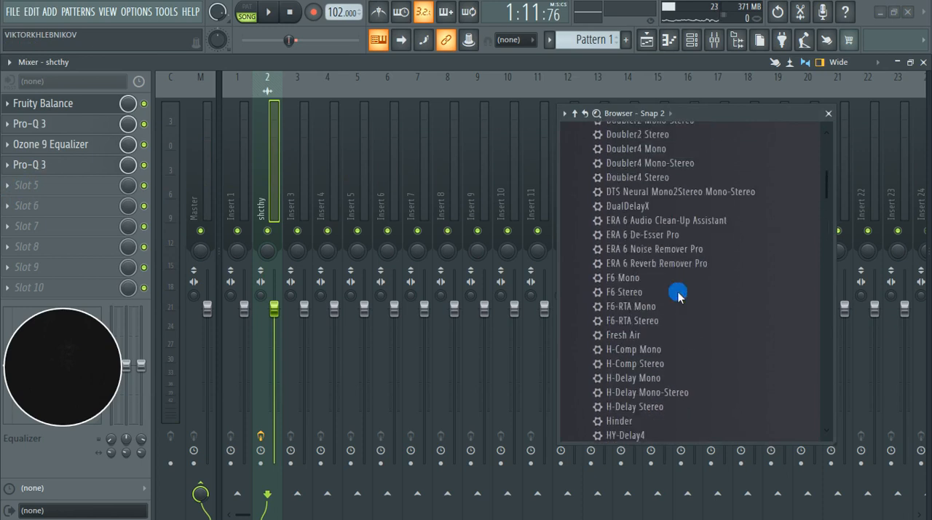
pyautogui.click(59, 185)
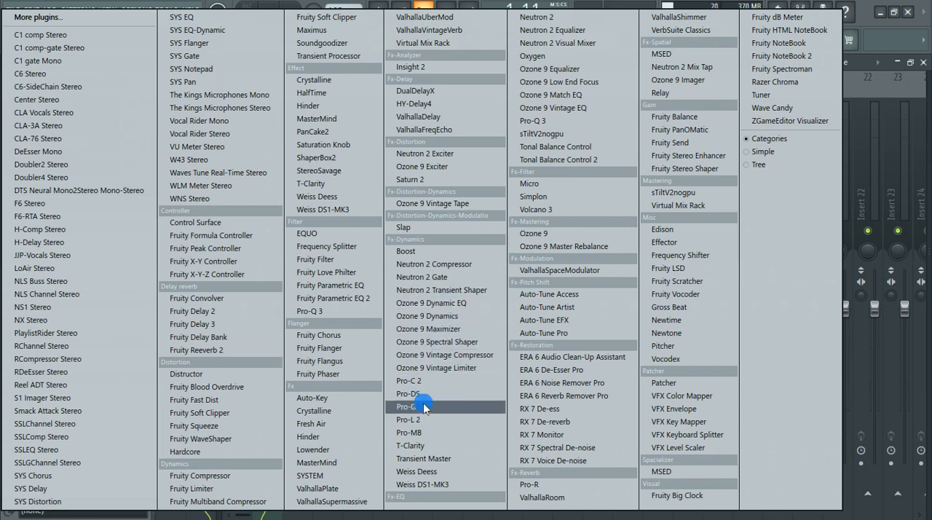
pyautogui.click(409, 433)
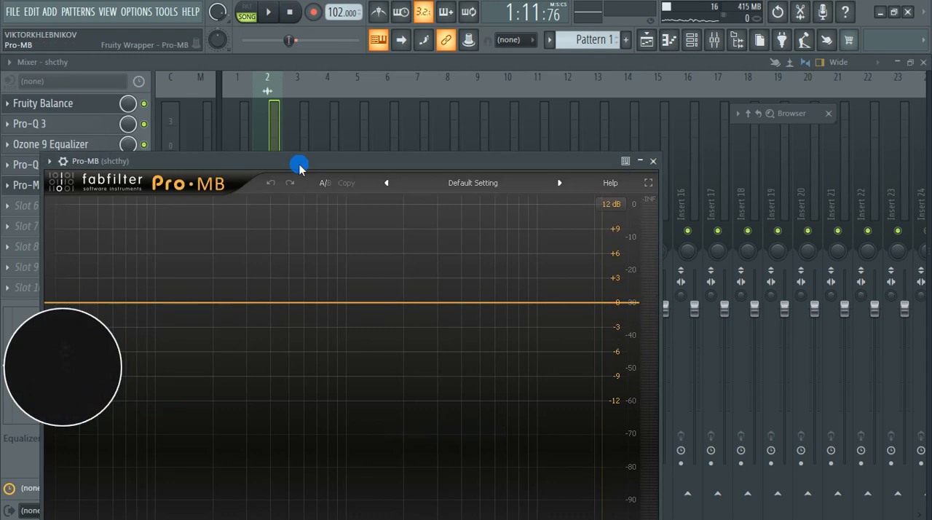
pyautogui.moveTo(297, 162); pyautogui.dragTo(504, 97)
# Step: Create four compression bands in Pro-MB, spread from the lows to the highs
pyautogui.click(320, 203)
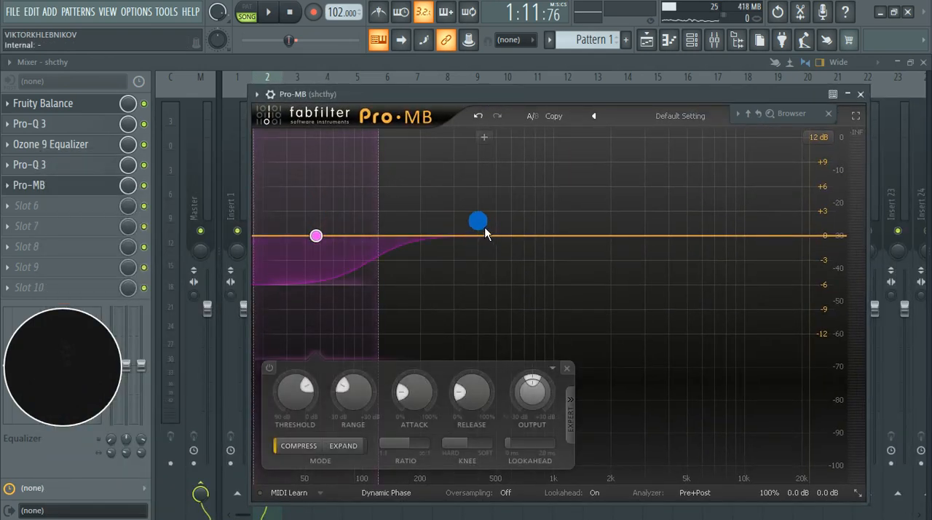
pyautogui.click(472, 142)
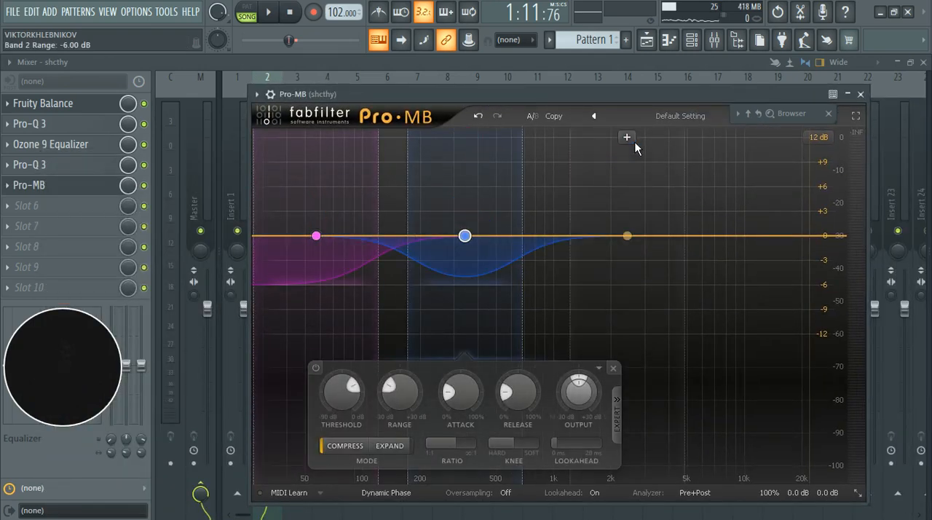
pyautogui.click(635, 148)
pyautogui.click(759, 144)
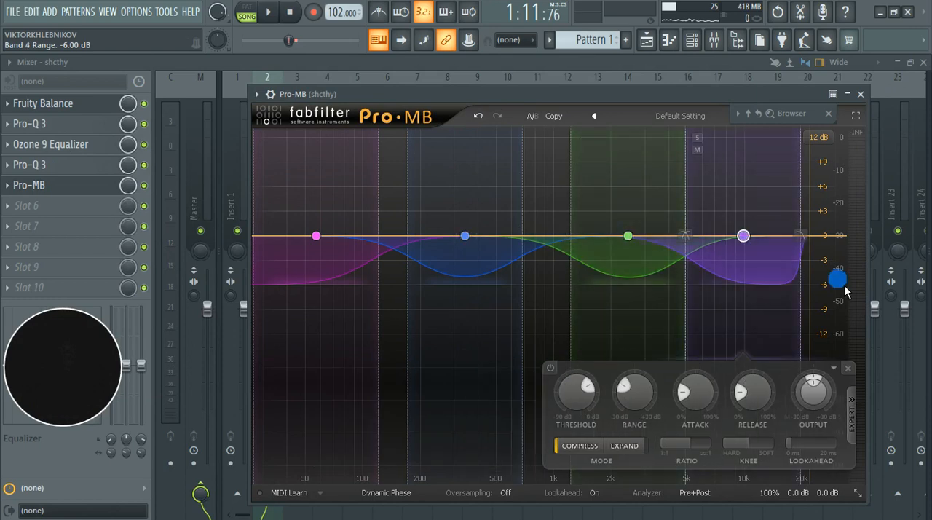
# Step: Extend band 4 to the top of the spectrum and join the four bands, with crossovers at 199 Hz, 1936.8 Hz and about 8 kHz
pyautogui.moveTo(837, 275); pyautogui.dragTo(833, 243)
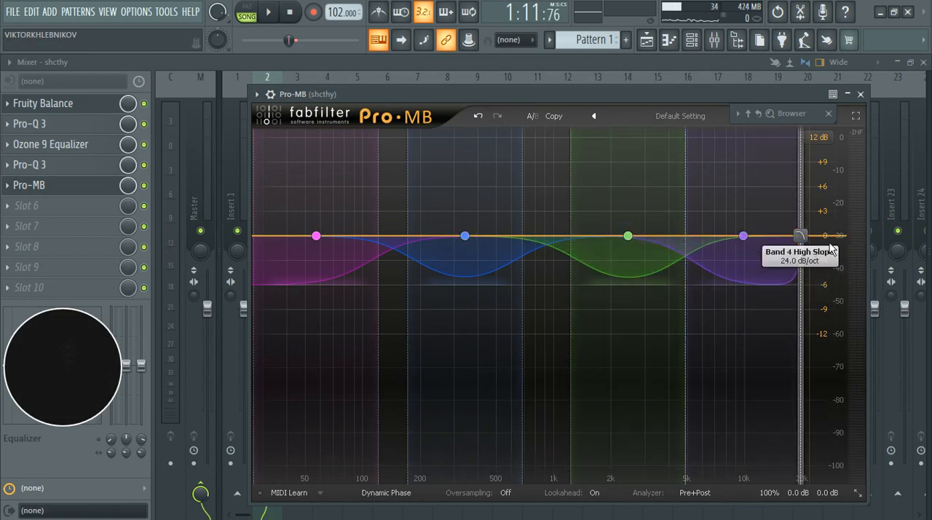
pyautogui.moveTo(571, 239); pyautogui.dragTo(523, 247)
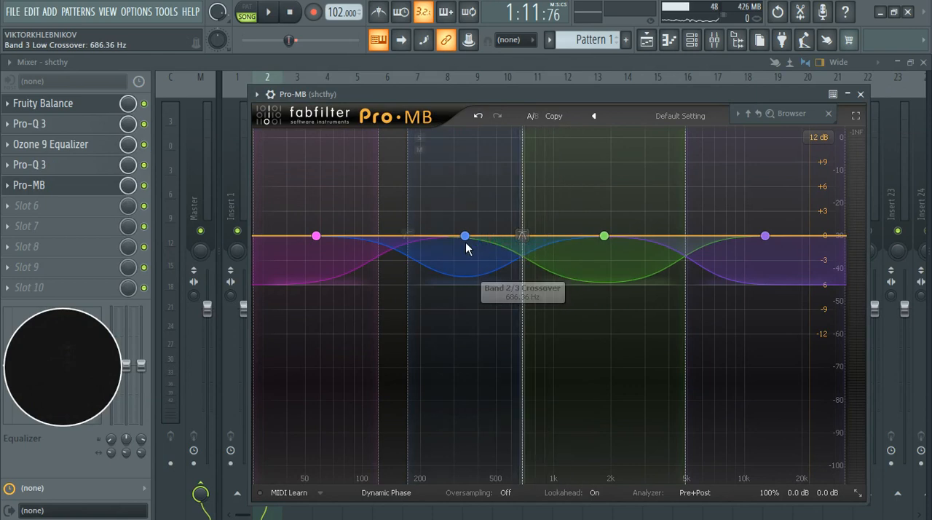
pyautogui.moveTo(408, 240)
pyautogui.mouseDown()
pyautogui.moveTo(350, 245)
pyautogui.moveTo(427, 248)
pyautogui.moveTo(395, 242)
pyautogui.moveTo(421, 243)
pyautogui.mouseUp()
pyautogui.click(338, 236)
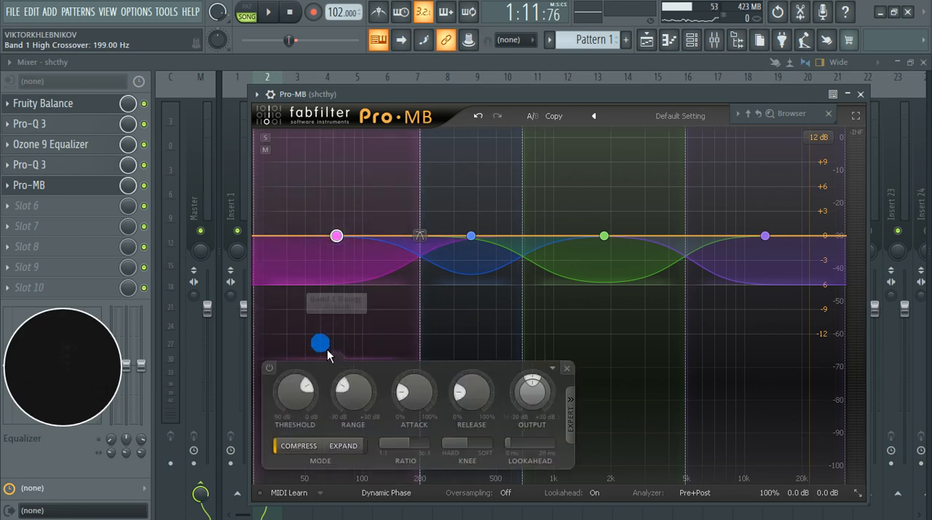
pyautogui.moveTo(538, 247); pyautogui.dragTo(620, 243)
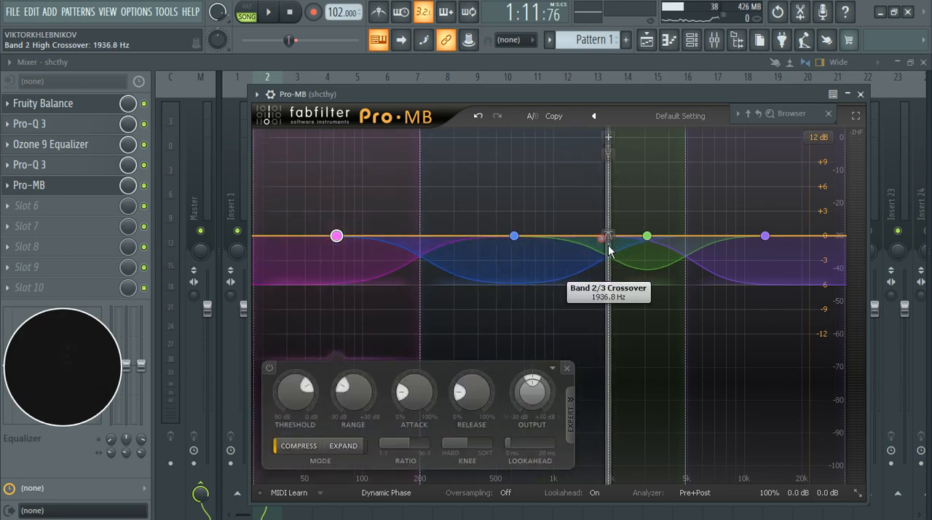
pyautogui.moveTo(701, 244); pyautogui.dragTo(732, 243)
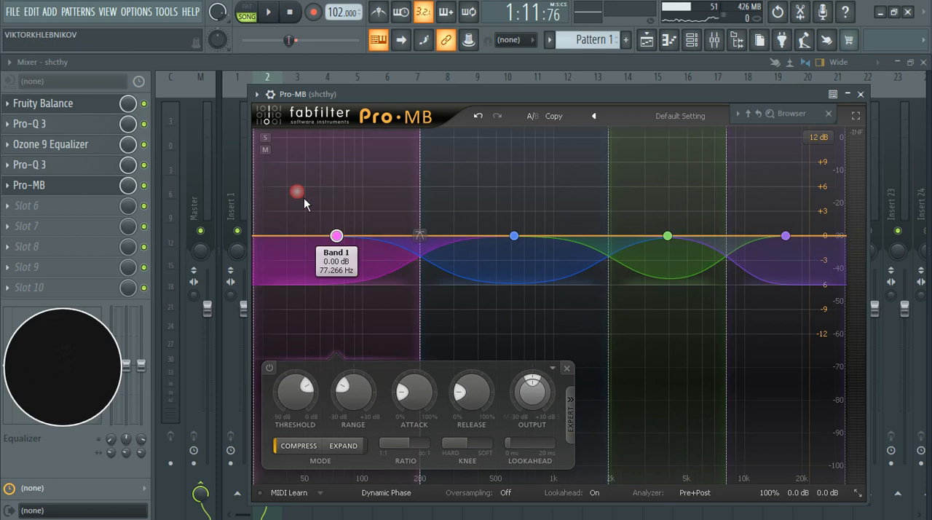
# Step: Solo band 1 in Pro-MB and audition the isolated lows with a short playback
pyautogui.click(266, 138)
pyautogui.press('space')
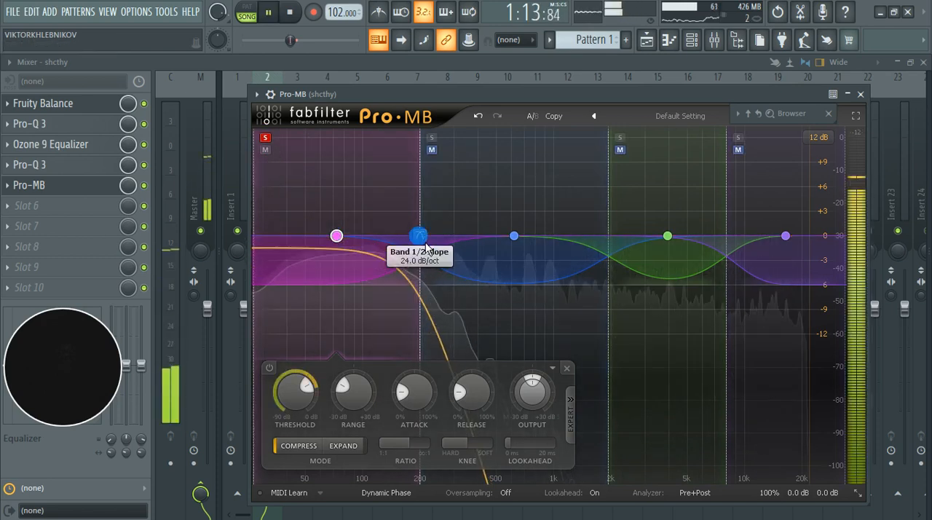
pyautogui.press('space')
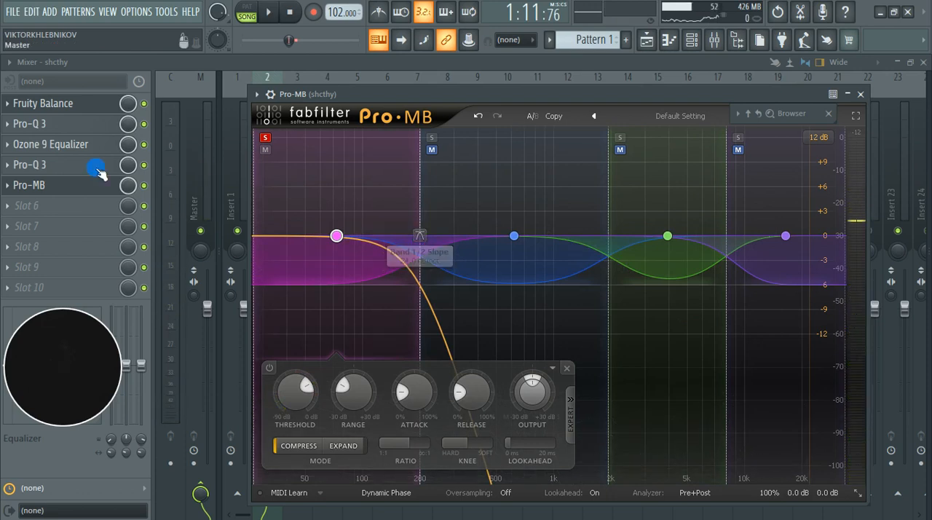
# Step: Bypass Fruity Balance and Ozone 9 Equalizer on the shcthy track, and reopen Pro-MB to audition the soloed low band
pyautogui.click(145, 144)
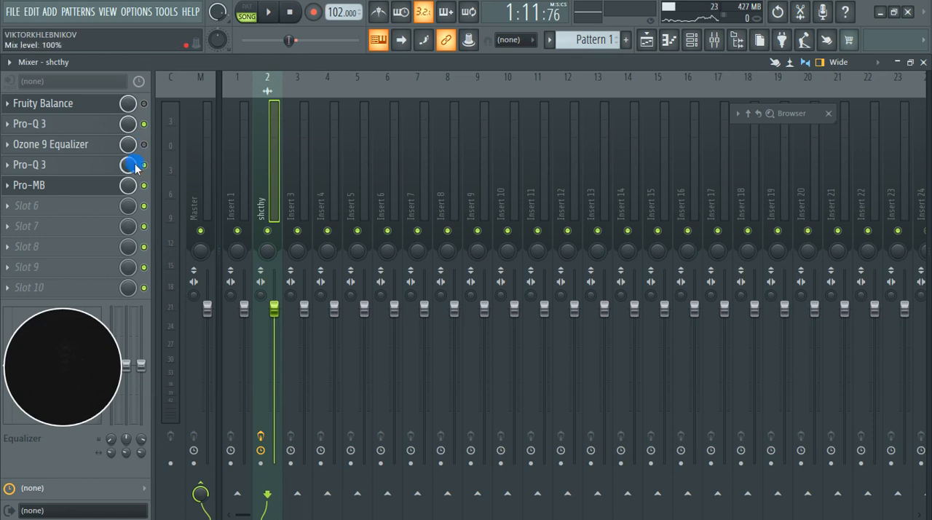
pyautogui.click(91, 188)
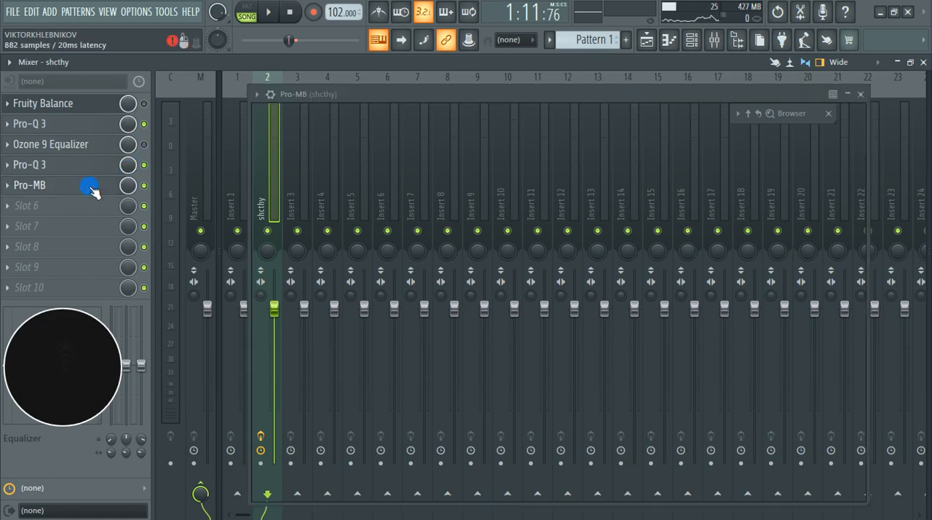
pyautogui.press('space')
pyautogui.moveTo(438, 260); pyautogui.dragTo(397, 255)
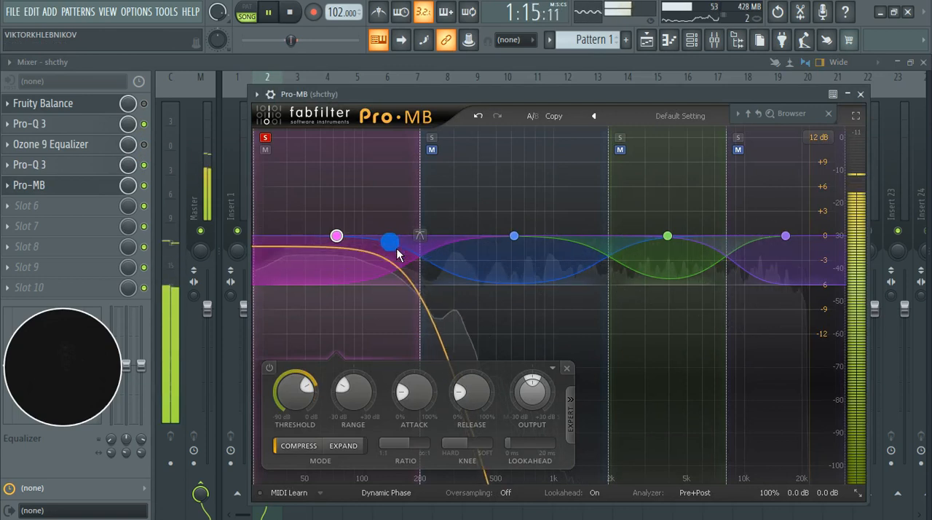
pyautogui.moveTo(329, 364); pyautogui.dragTo(320, 390)
pyautogui.press('space')
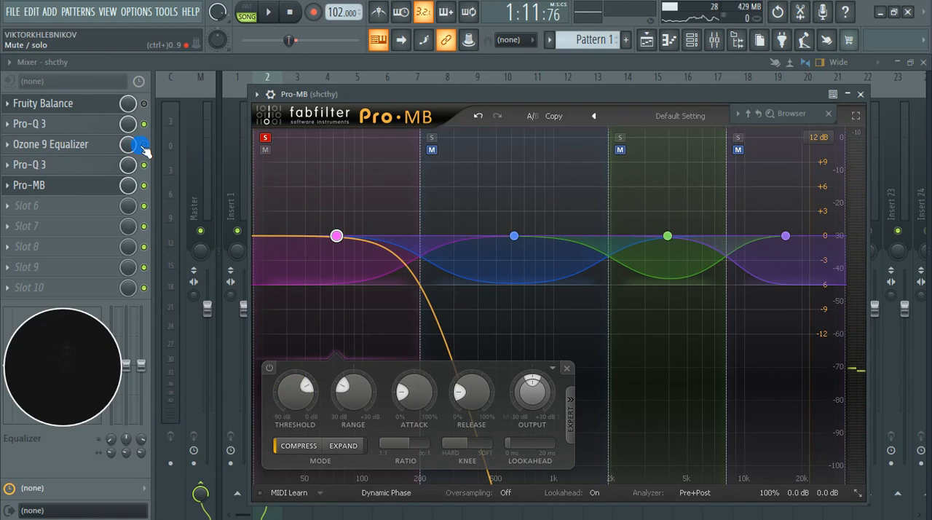
pyautogui.press('space')
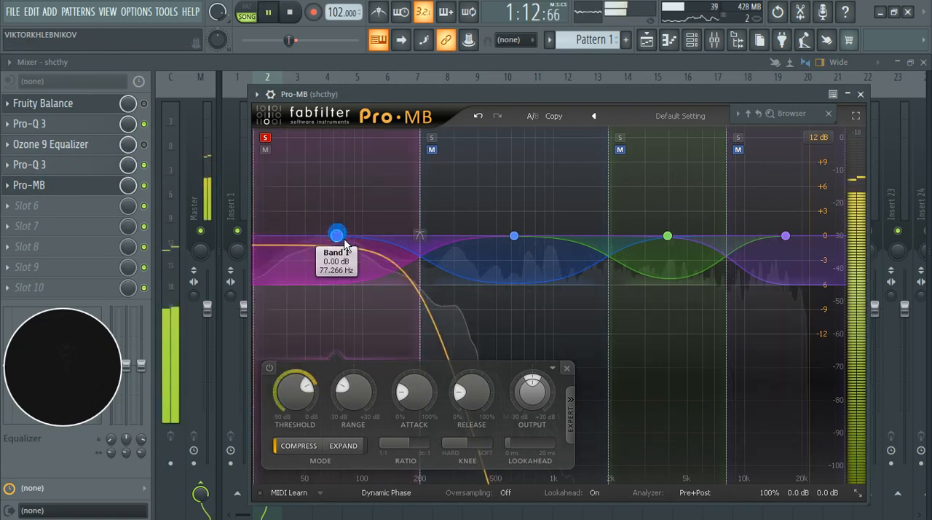
pyautogui.click(148, 145)
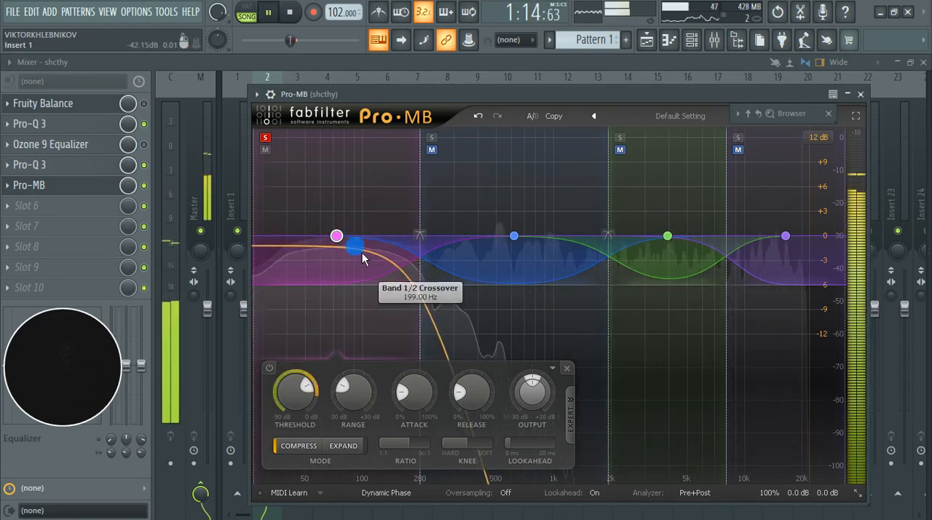
# Step: Set the band 1/2 crossover to 200.65 Hz and check band 1 with its compression disabled during playback
pyautogui.moveTo(418, 235)
pyautogui.mouseDown()
pyautogui.moveTo(381, 239)
pyautogui.moveTo(437, 230)
pyautogui.moveTo(423, 231)
pyautogui.mouseUp()
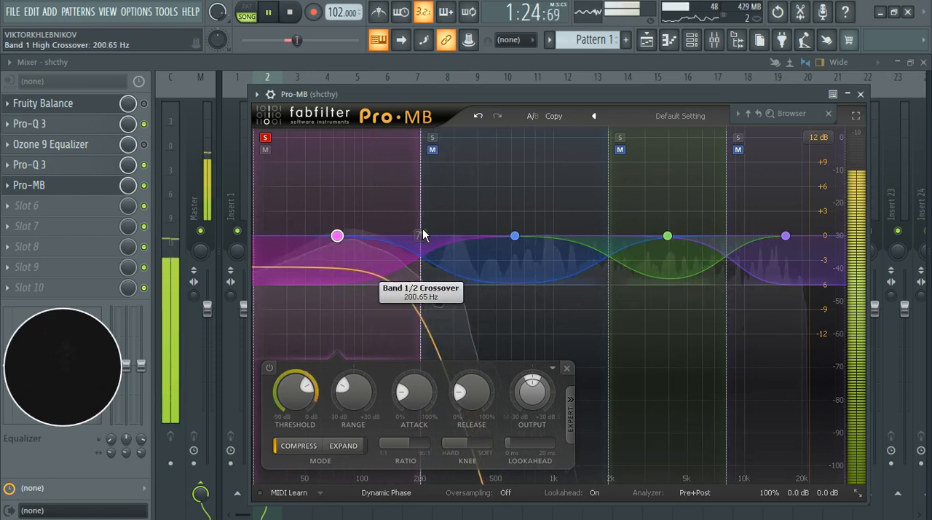
pyautogui.click(346, 309)
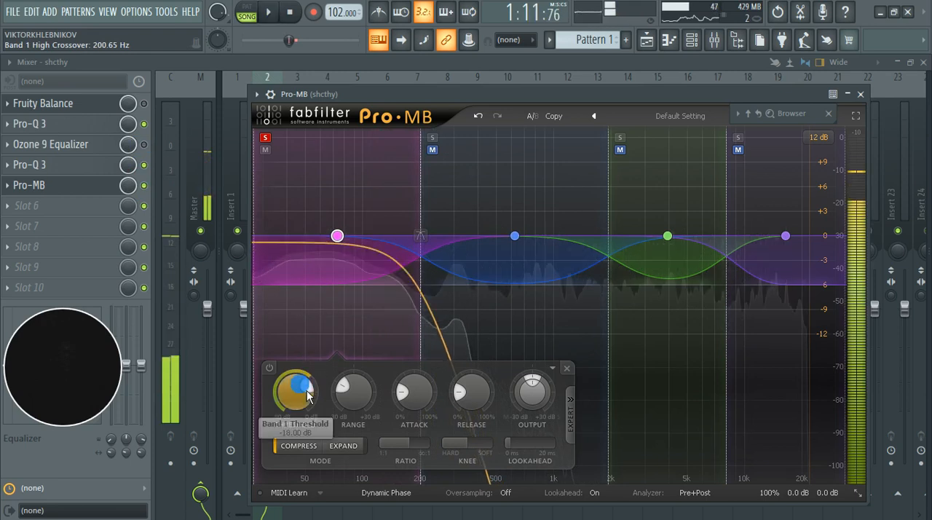
pyautogui.click(270, 367)
pyautogui.click(278, 372)
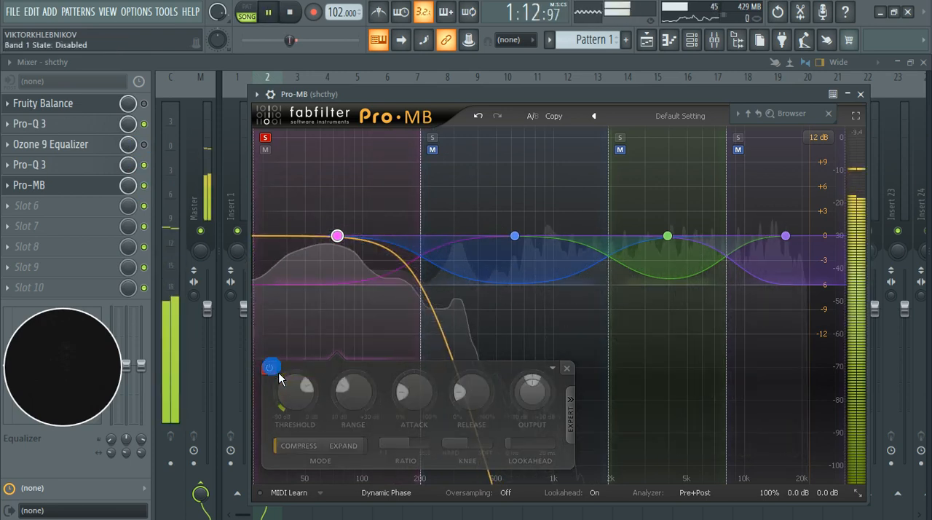
# Step: Set band 1's threshold to -19.27 dB and its output level to +1.32 dB
pyautogui.click(273, 368)
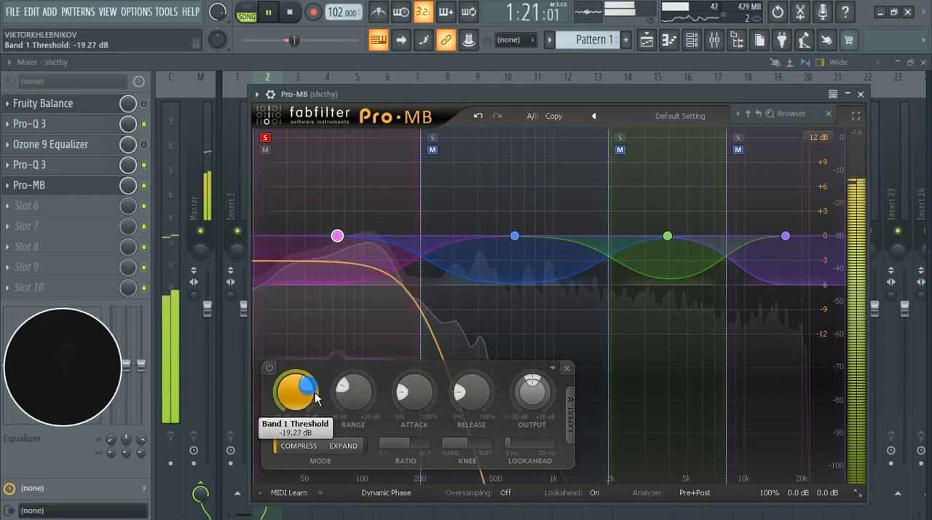
pyautogui.click(276, 382)
pyautogui.click(275, 380)
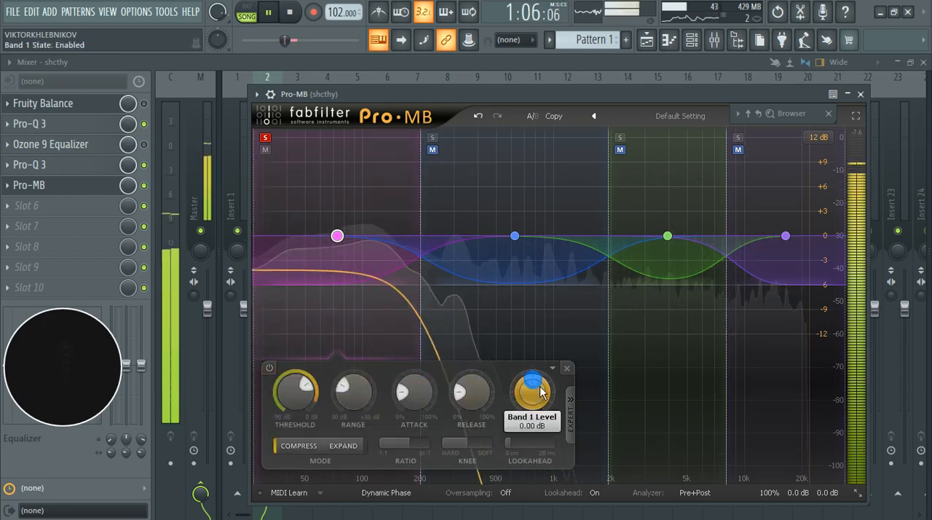
# Step: Compare band 1 disabled and enabled during playback, leave it enabled, and stop playback
pyautogui.click(277, 378)
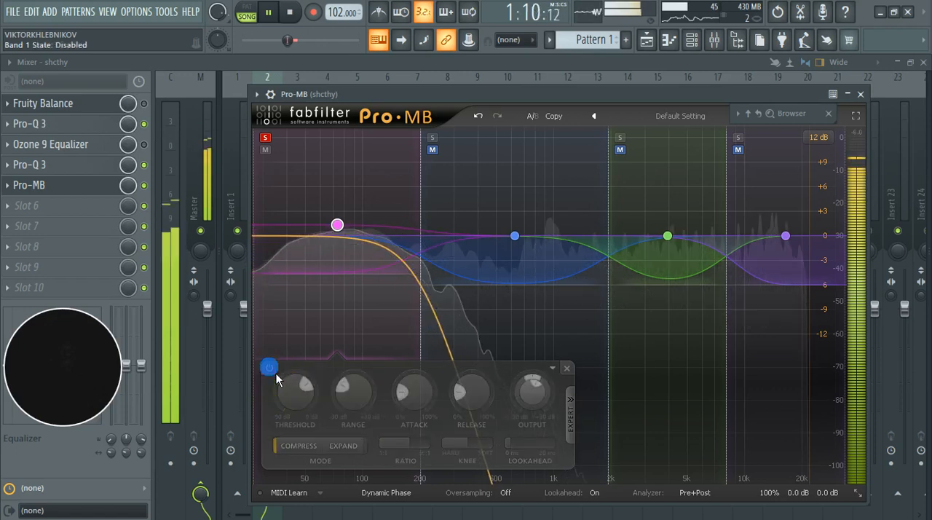
pyautogui.click(277, 378)
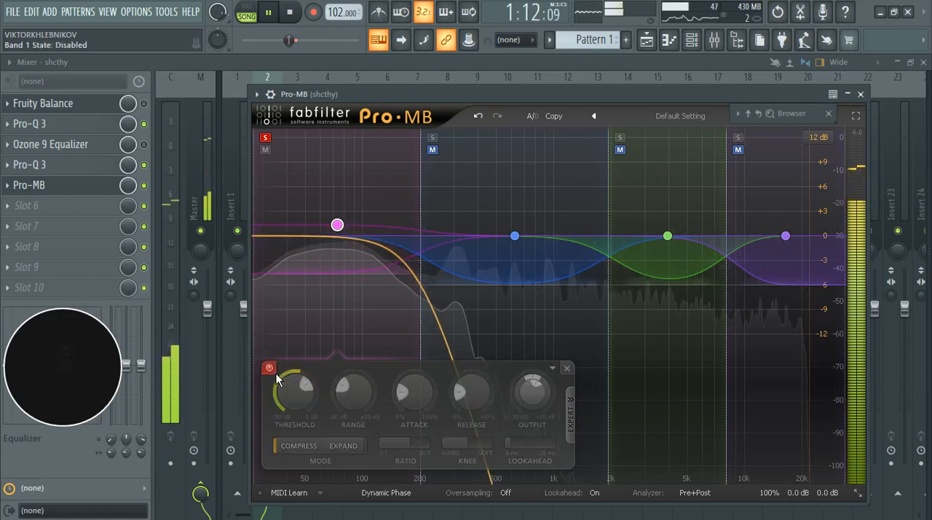
pyautogui.click(277, 378)
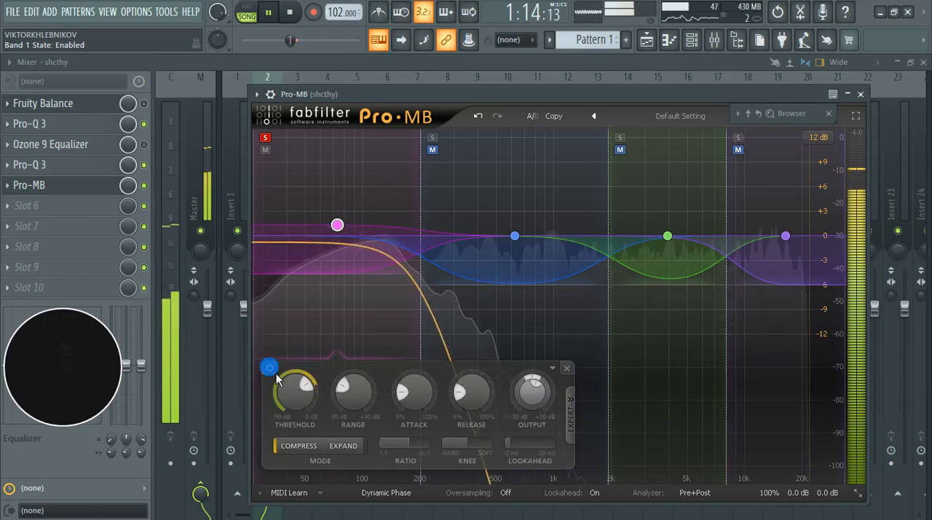
pyautogui.press('space')
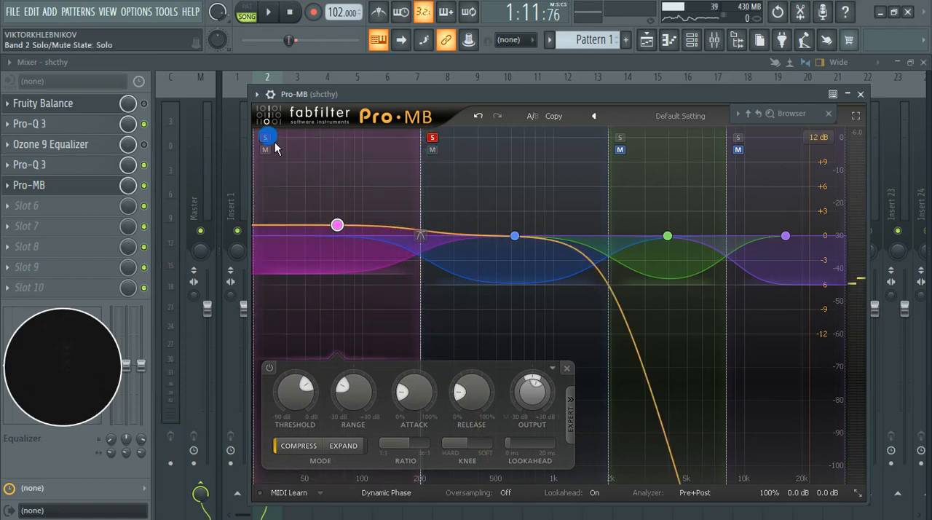
# Step: Solo band 2 instead of band 1, and set its upper crossover to 1563.6 Hz during playback
pyautogui.press('space')
pyautogui.click(515, 235)
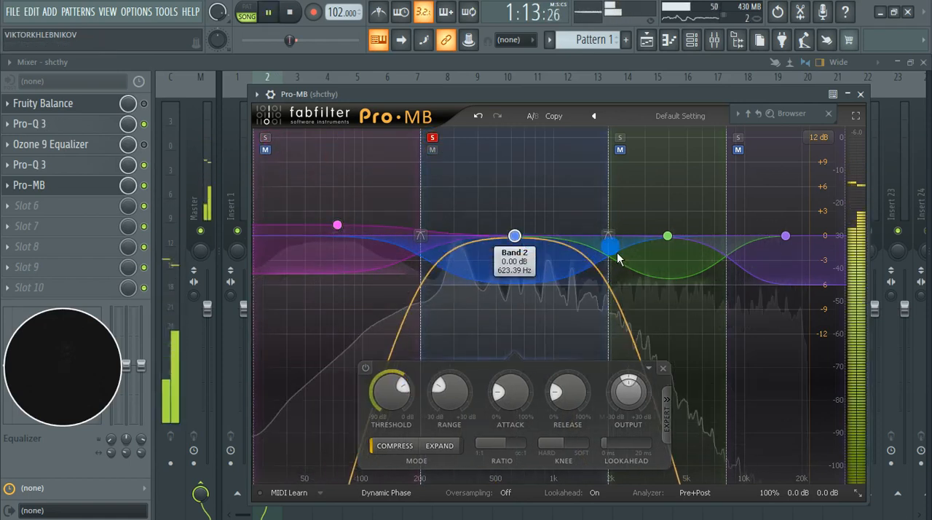
pyautogui.moveTo(612, 240); pyautogui.dragTo(593, 227)
pyautogui.click(361, 368)
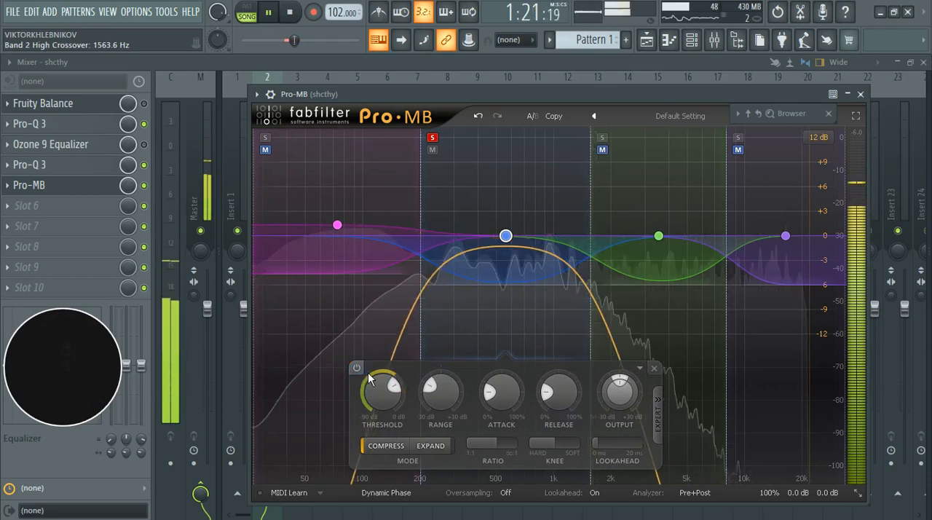
pyautogui.click(360, 368)
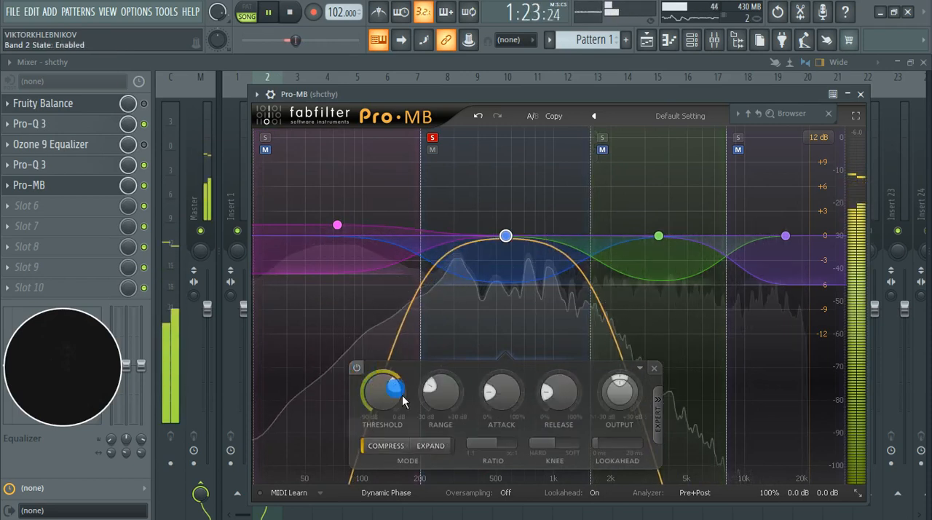
# Step: Set band 2's threshold to -22.99 dB and its output level to +1.51 dB
pyautogui.moveTo(385, 391); pyautogui.dragTo(405, 396)
pyautogui.scroll(-4, 405, 395)
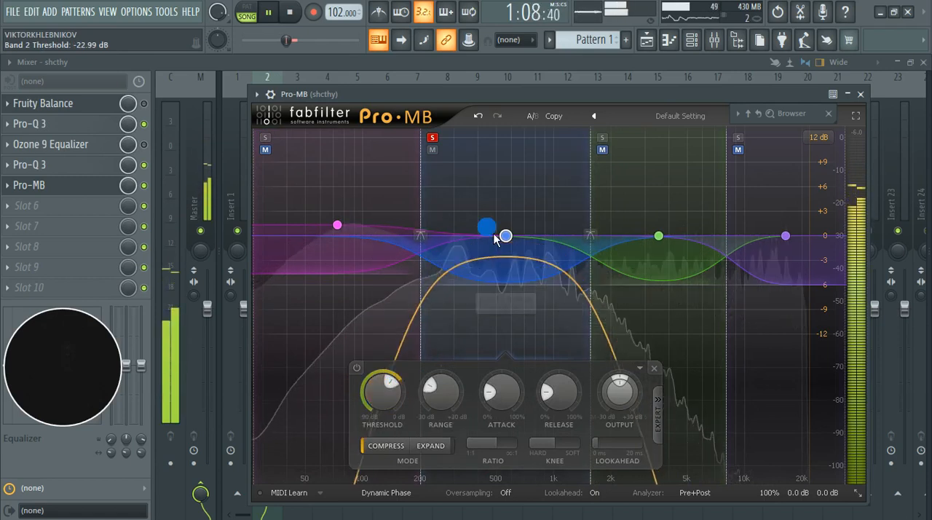
pyautogui.click(366, 354)
pyautogui.click(367, 354)
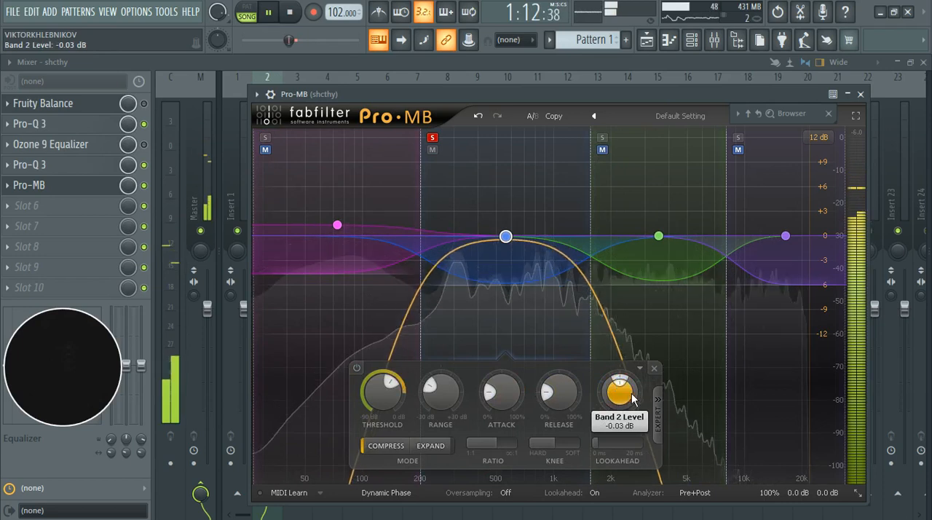
pyautogui.scroll(5, 630, 396)
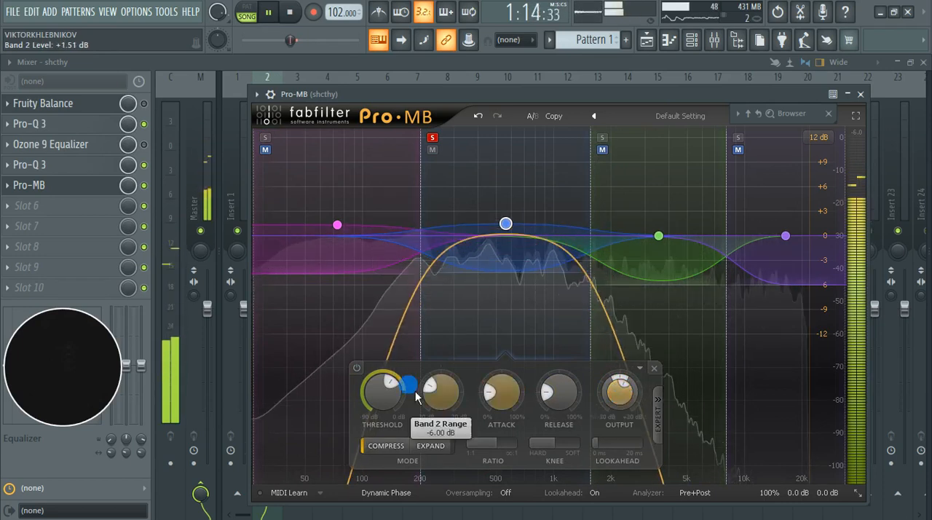
# Step: Compare band 2 disabled and enabled during playback, leave it enabled, and stop playback
pyautogui.click(357, 367)
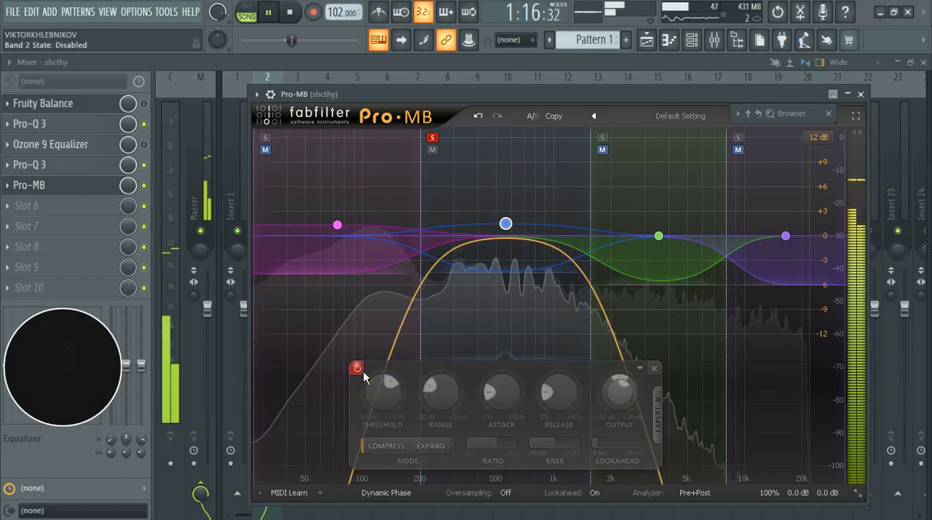
pyautogui.click(362, 372)
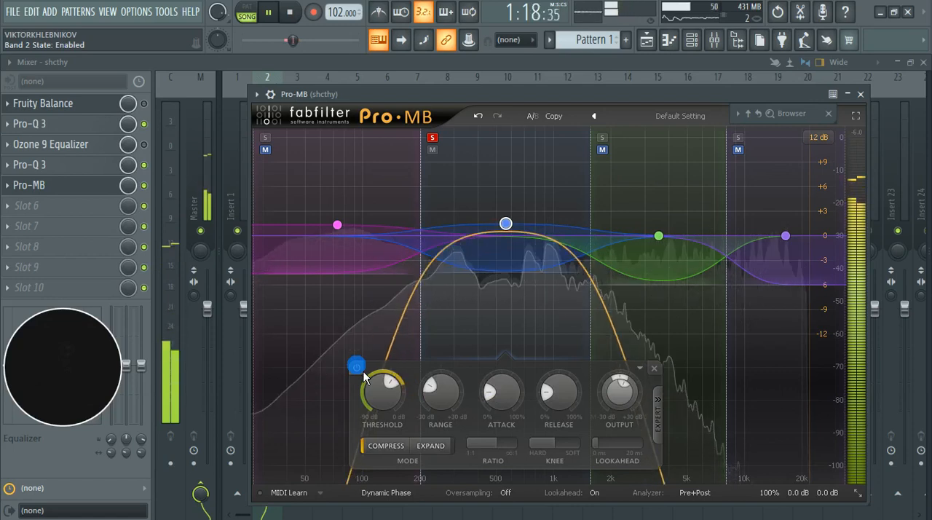
pyautogui.click(363, 373)
pyautogui.click(363, 373)
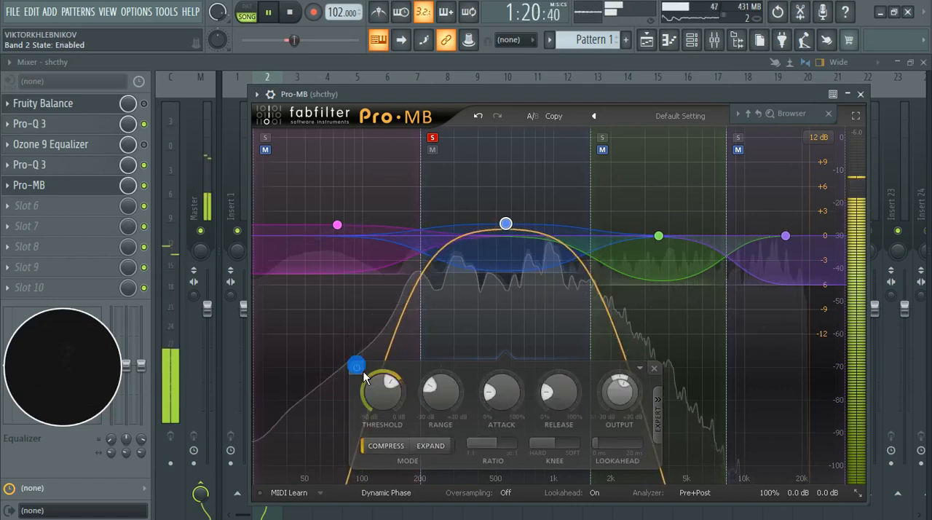
pyautogui.press('space')
# Step: Solo band 3 instead of band 2, with its upper crossover at 10474 Hz and its threshold at -26.00 dB
pyautogui.click(602, 138)
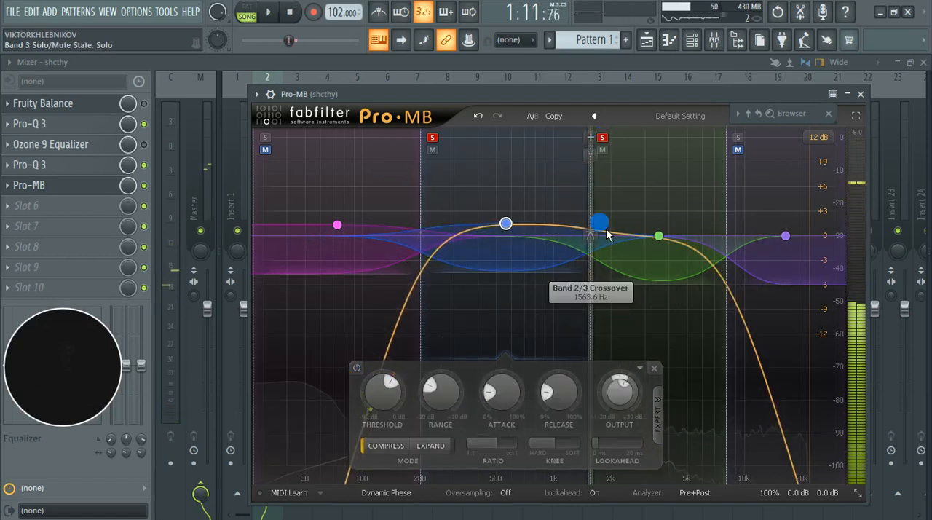
pyautogui.click(663, 244)
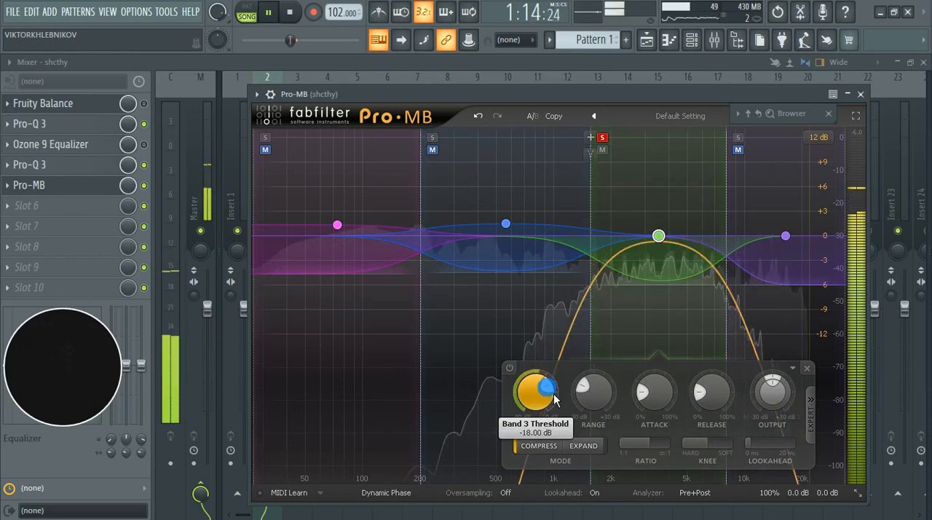
pyautogui.moveTo(727, 237); pyautogui.dragTo(749, 234)
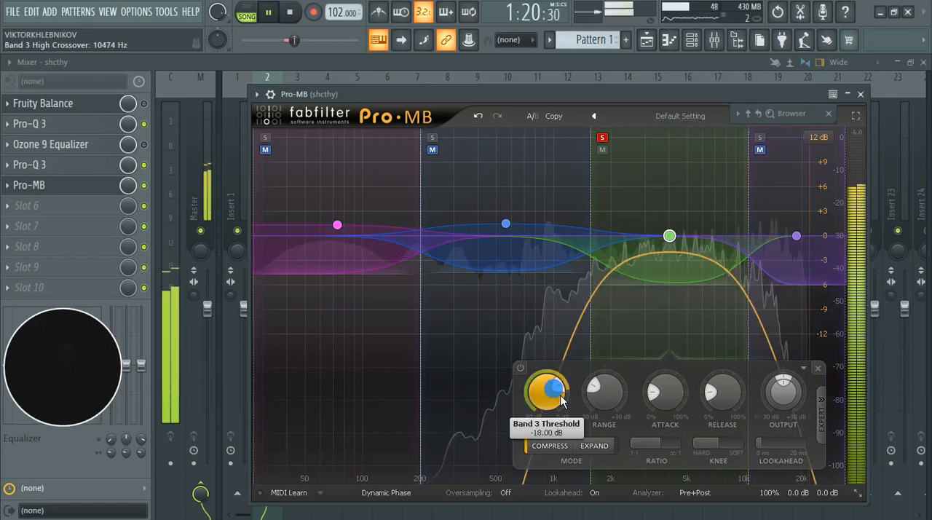
pyautogui.moveTo(567, 392); pyautogui.dragTo(544, 381)
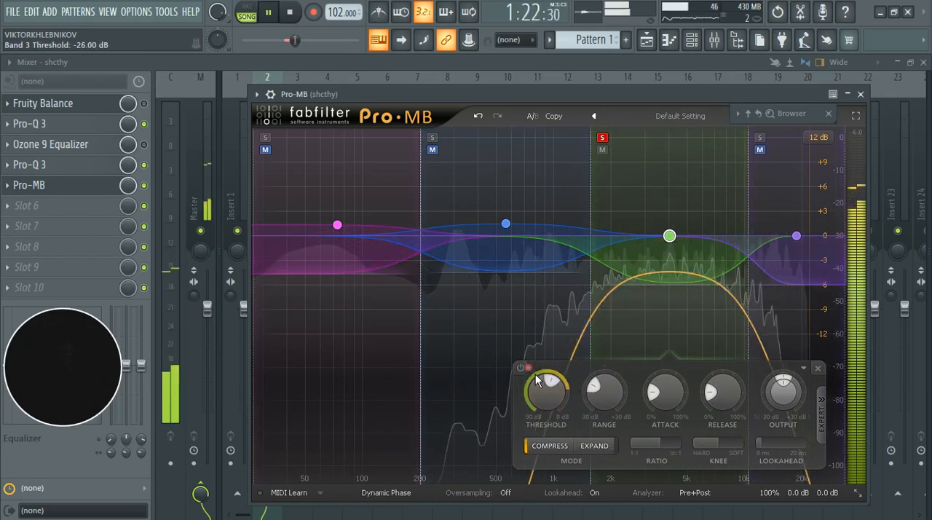
# Step: Compare band 3 disabled and enabled during playback, and set its threshold to -27.95 dB
pyautogui.click(521, 369)
pyautogui.click(528, 375)
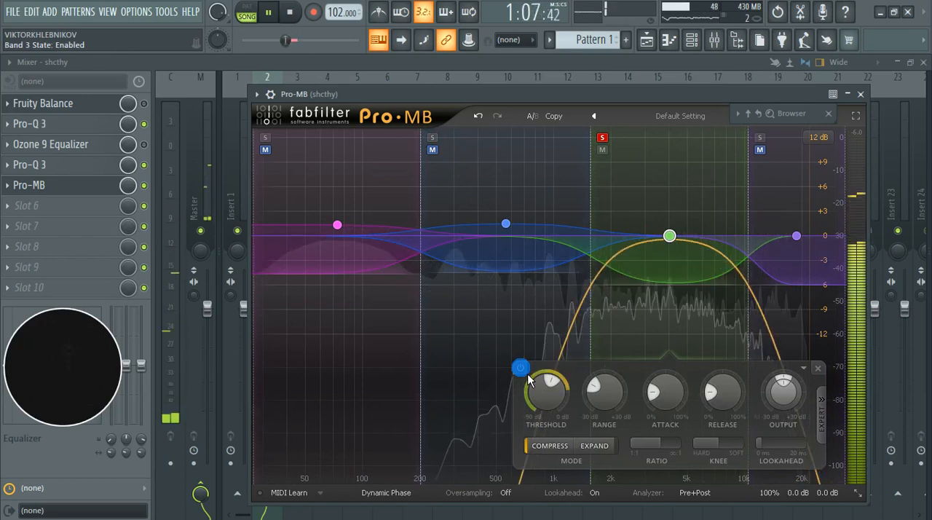
pyautogui.click(528, 375)
pyautogui.click(528, 375)
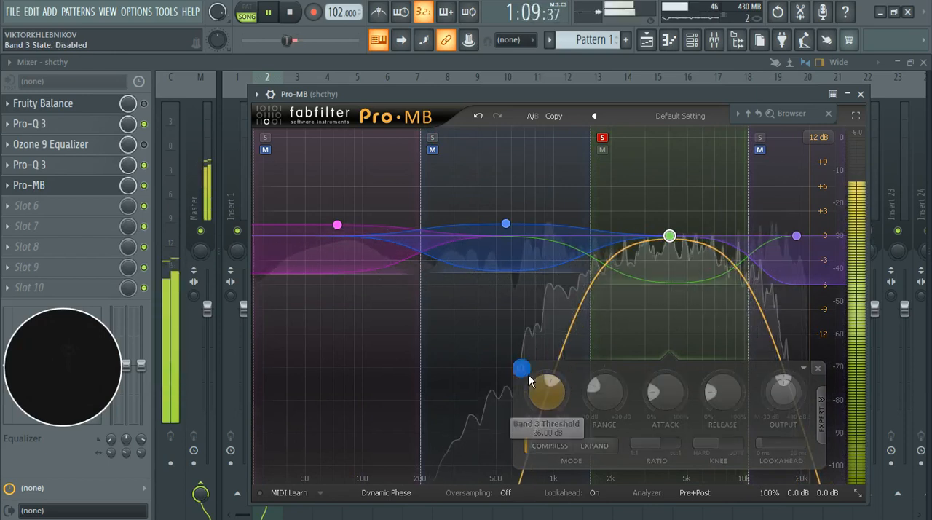
pyautogui.scroll(-2, 558, 393)
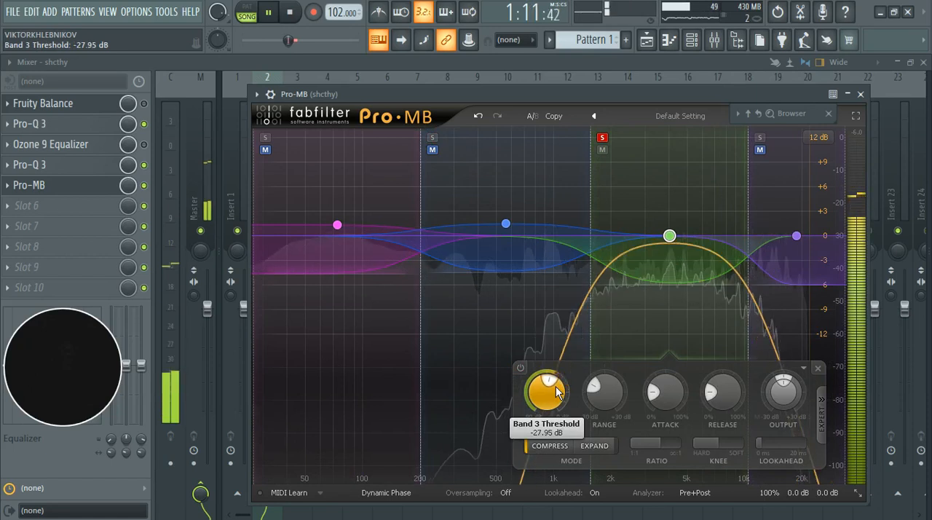
# Step: Set band 3's output level to +1.22 dB and compare the band enabled and disabled, leaving it disabled
pyautogui.click(529, 373)
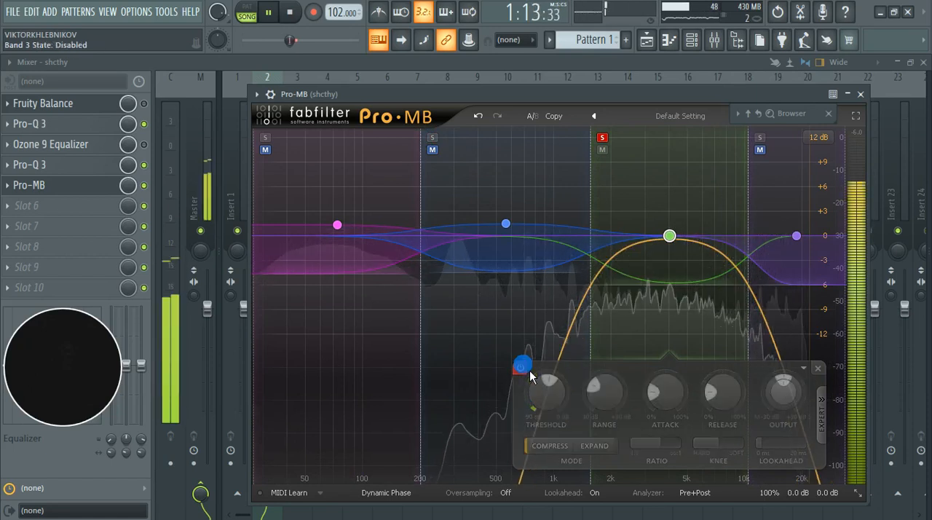
pyautogui.click(529, 374)
pyautogui.scroll(2, 784, 390)
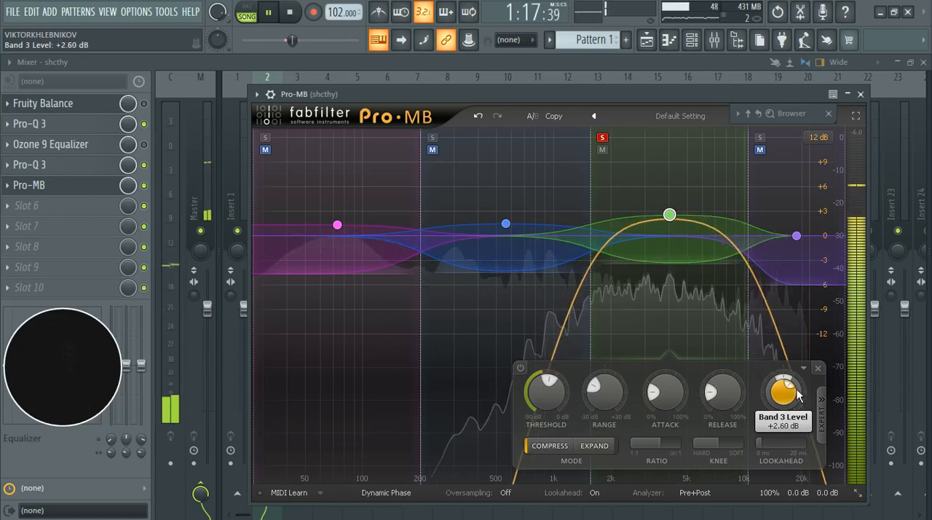
pyautogui.click(531, 376)
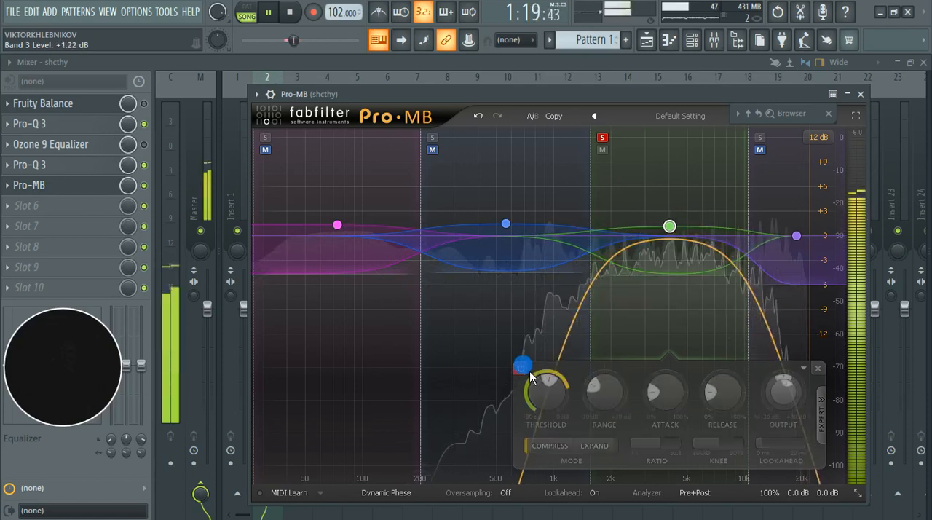
pyautogui.click(530, 376)
pyautogui.click(522, 368)
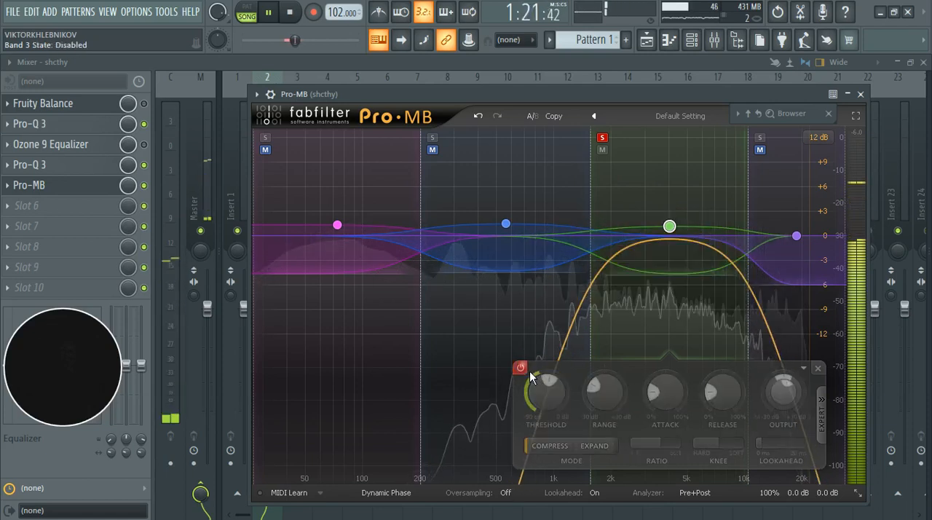
# Step: Solo only band 4 with its threshold at -36.00 dB, and compare the band disabled and enabled during playback
pyautogui.click(603, 138)
pyautogui.click(797, 236)
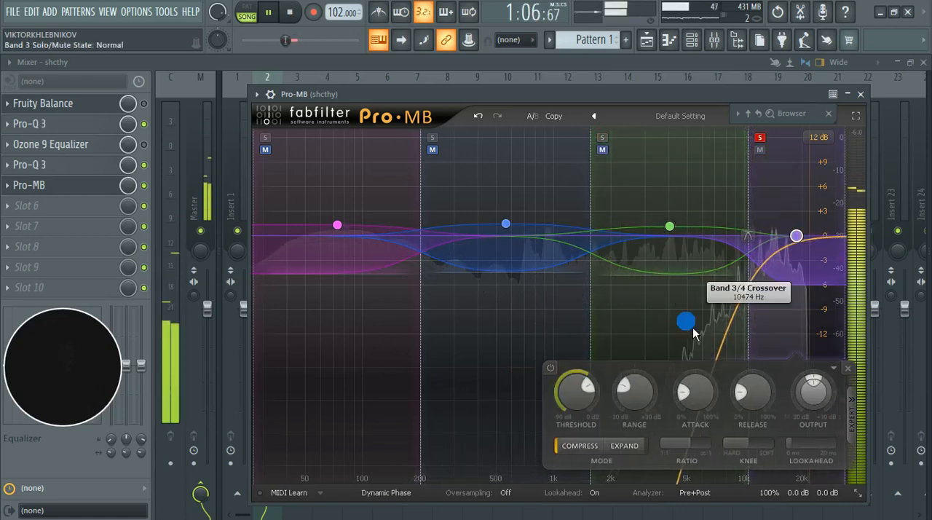
pyautogui.click(562, 376)
pyautogui.click(552, 369)
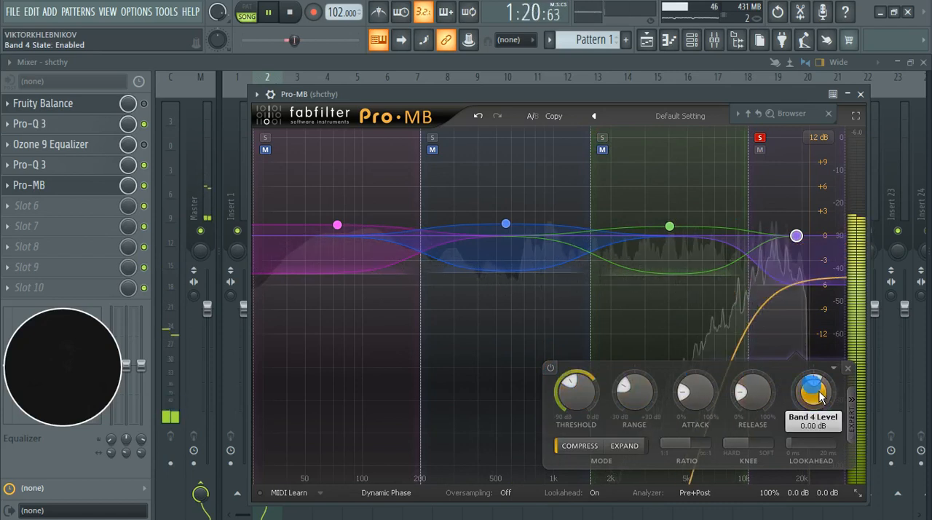
pyautogui.click(551, 370)
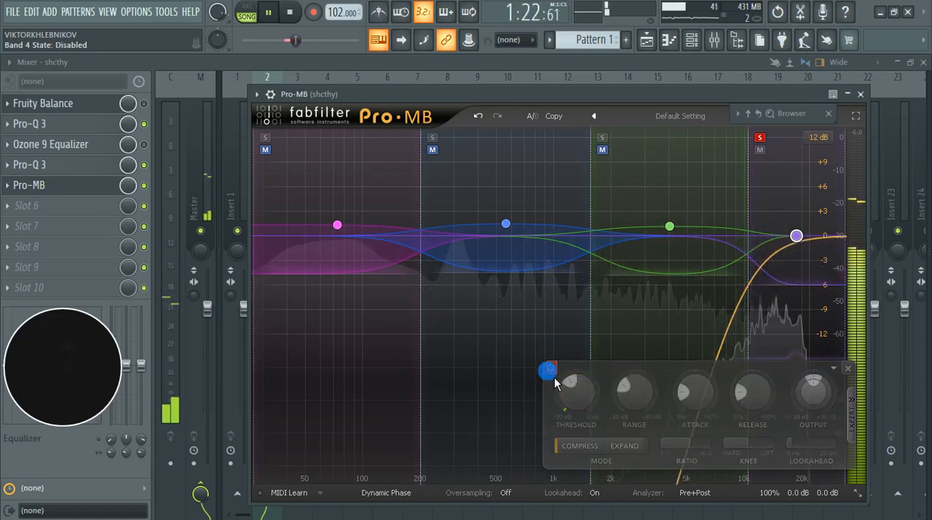
pyautogui.click(551, 370)
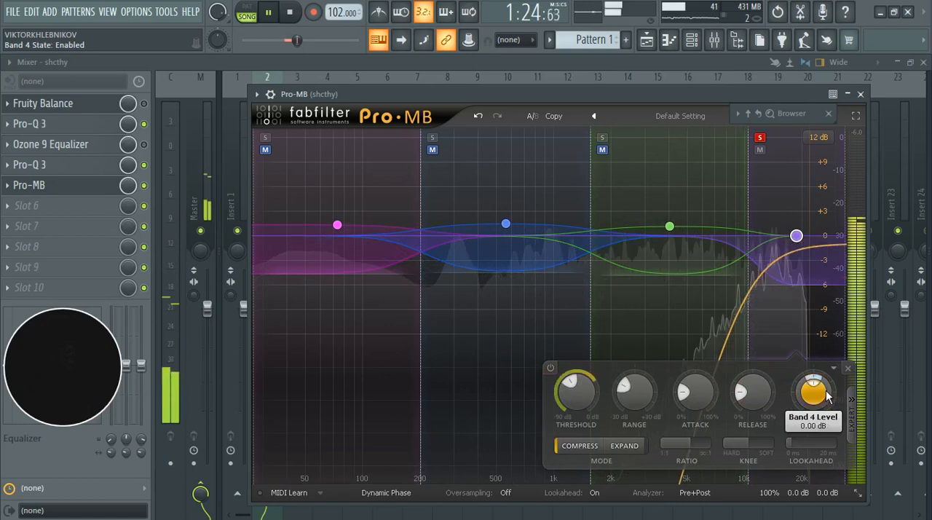
# Step: Set band 4's output level to +1.32 dB and compare the band disabled and enabled, leaving it enabled
pyautogui.scroll(3, 829, 394)
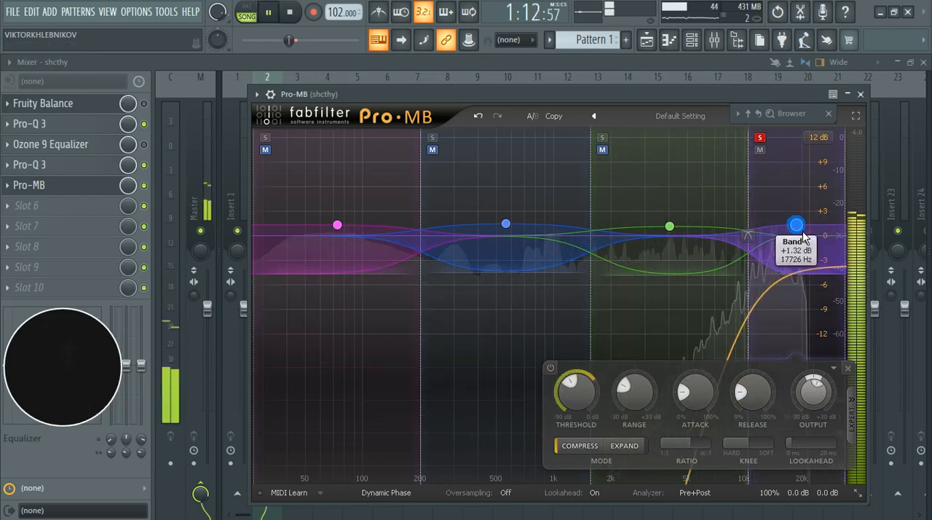
pyautogui.click(551, 369)
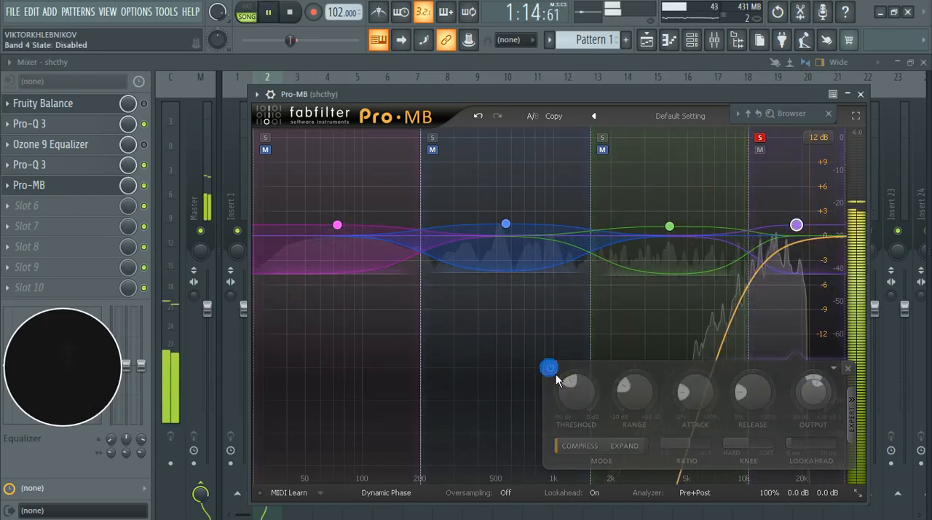
pyautogui.click(554, 373)
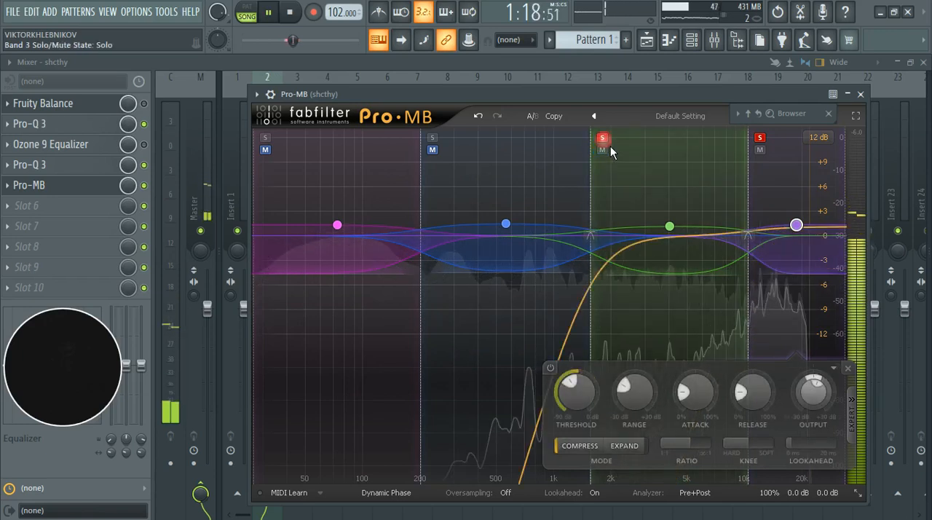
# Step: With bands 3 and 4 soloed together, re-enable band 3 and set its output level to +2.00 dB
pyautogui.click(670, 226)
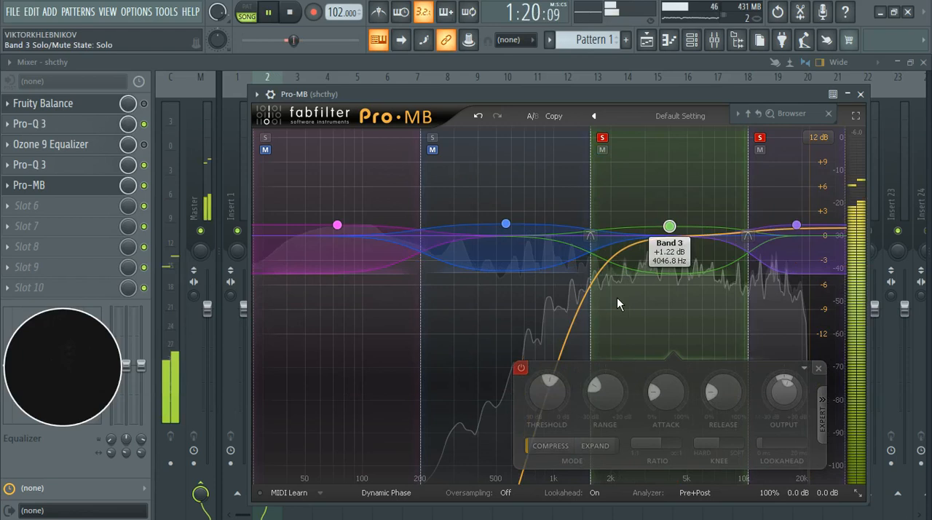
pyautogui.click(530, 373)
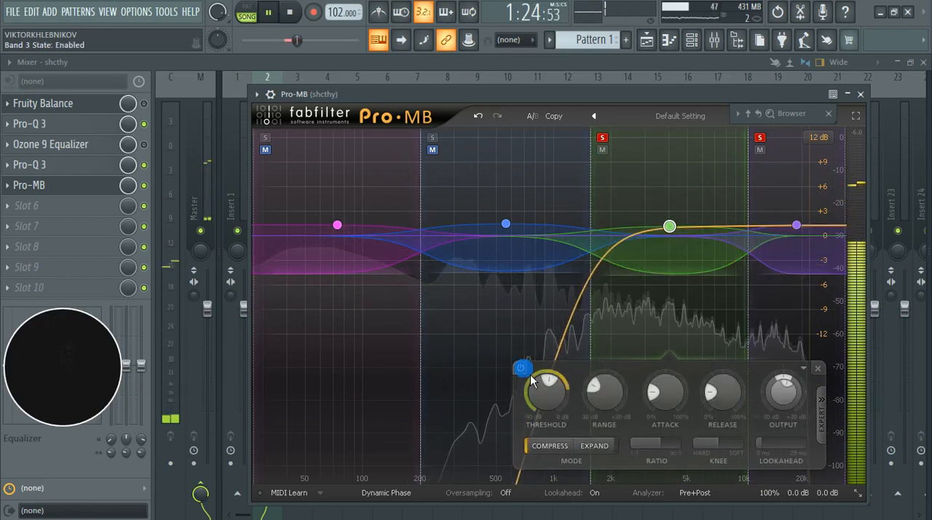
pyautogui.moveTo(795, 395)
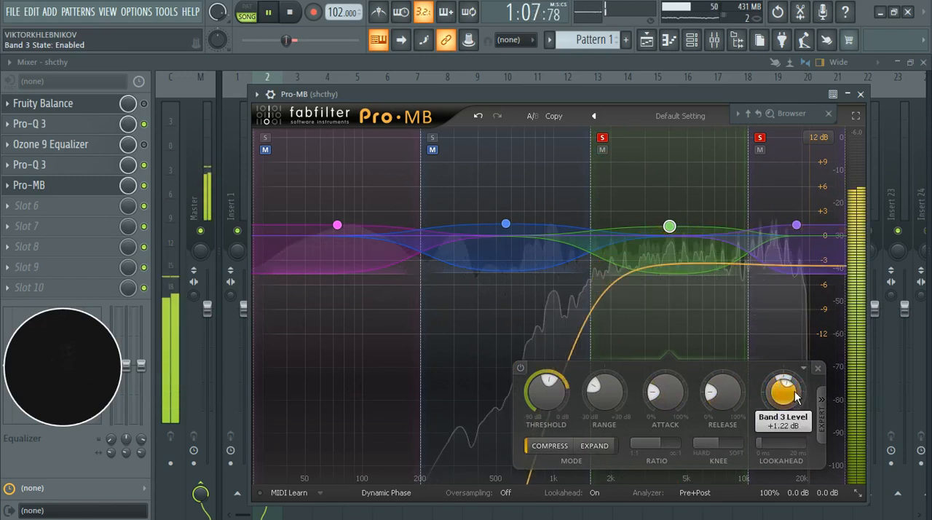
pyautogui.scroll(3, 797, 398)
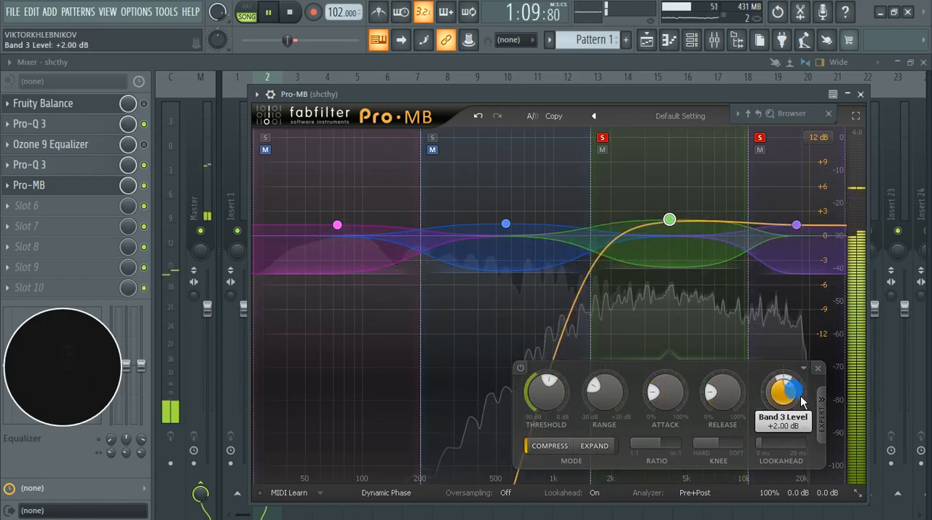
pyautogui.click(523, 370)
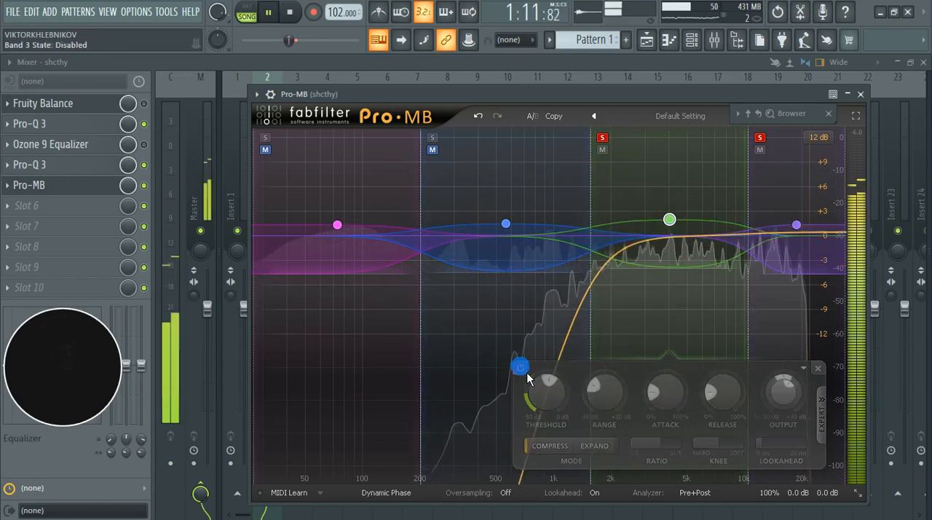
pyautogui.click(528, 373)
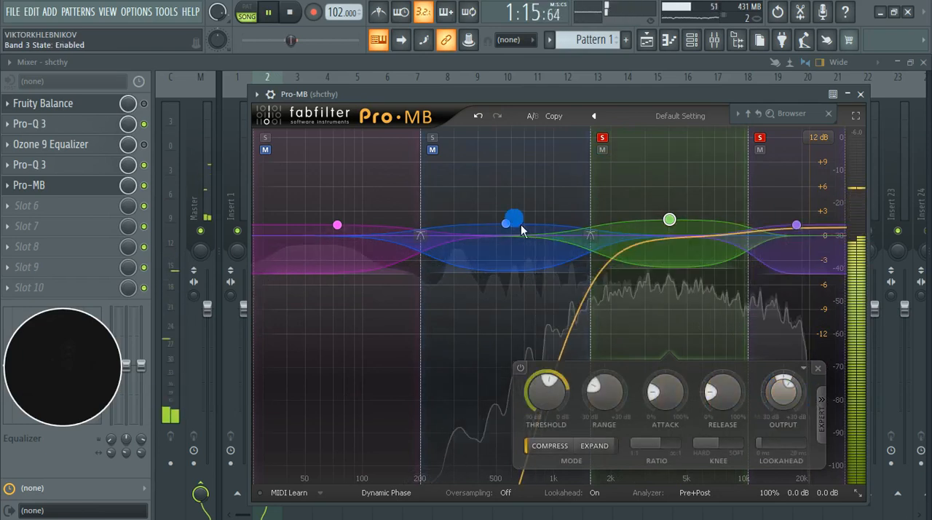
# Step: Solo band 2 together with bands 3 and 4, and compare band 2 disabled and enabled during playback
pyautogui.click(432, 137)
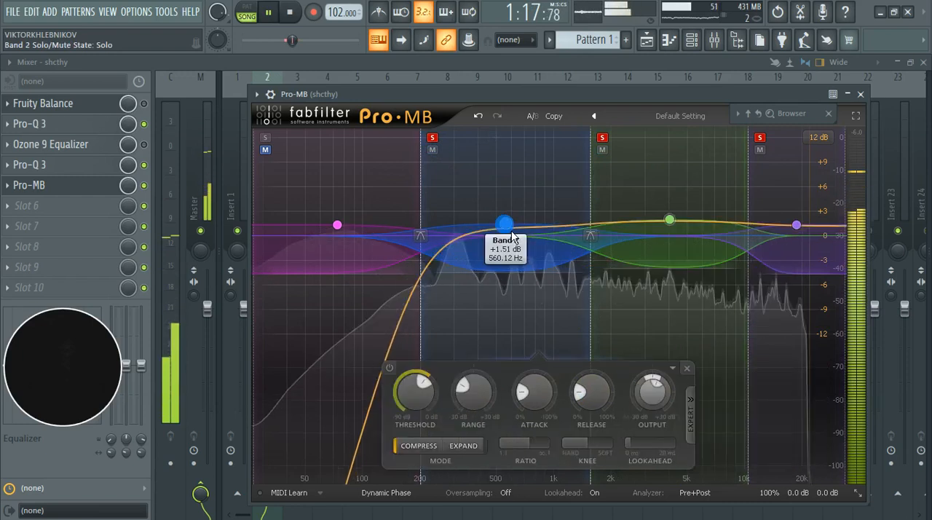
pyautogui.click(356, 370)
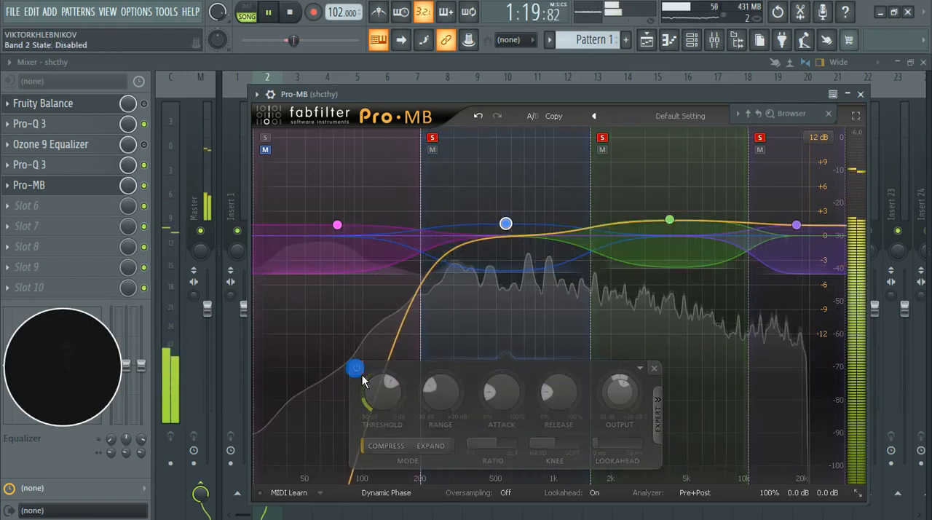
pyautogui.click(362, 375)
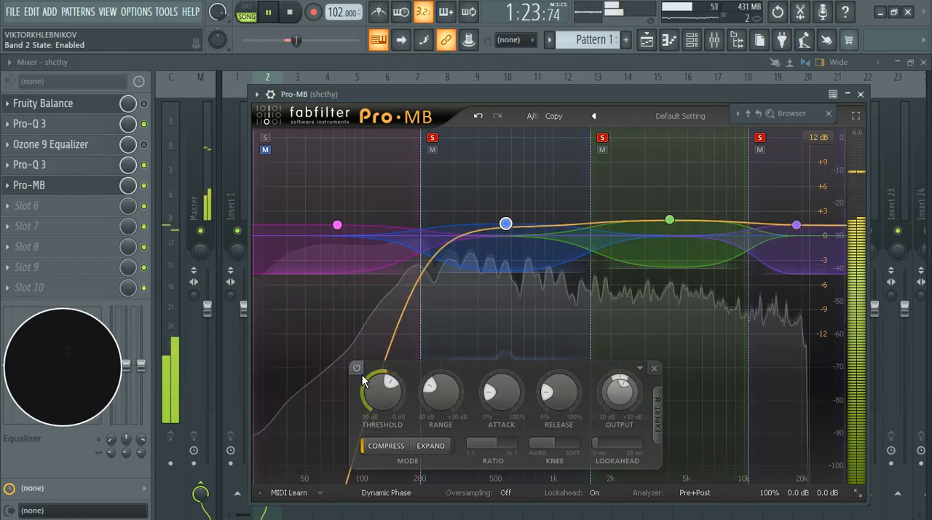
pyautogui.click(362, 376)
pyautogui.click(362, 376)
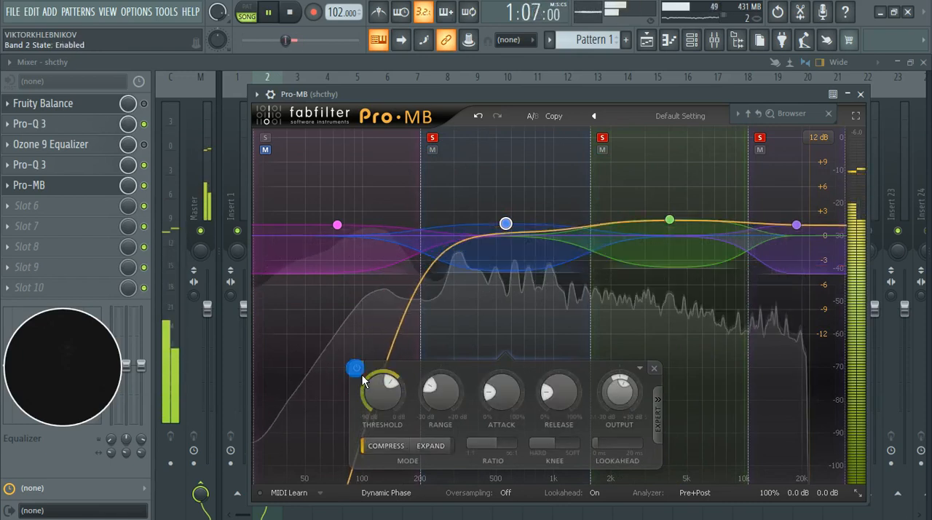
pyautogui.click(362, 376)
pyautogui.click(362, 375)
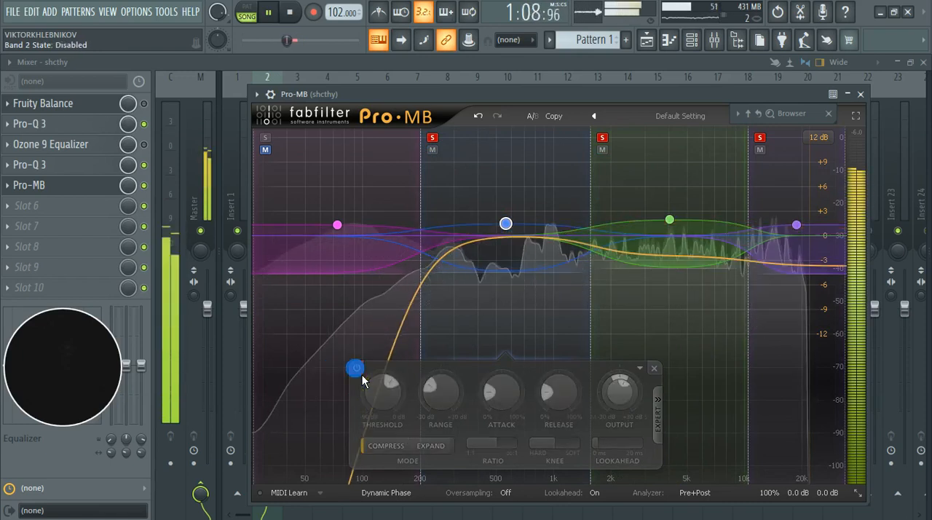
pyautogui.click(362, 376)
pyautogui.click(356, 368)
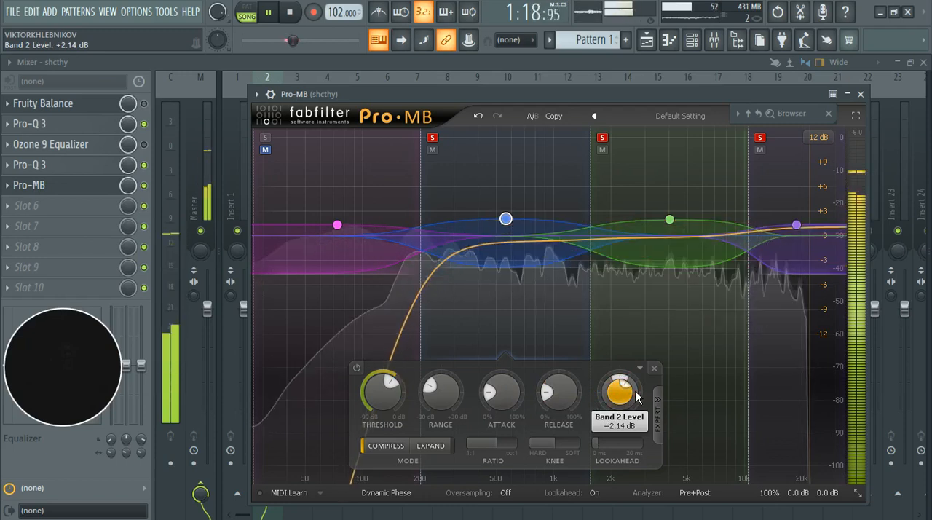
# Step: Set band 2's output level to +1.41 dB and recheck the band disabled and enabled, leaving it enabled
pyautogui.click(358, 366)
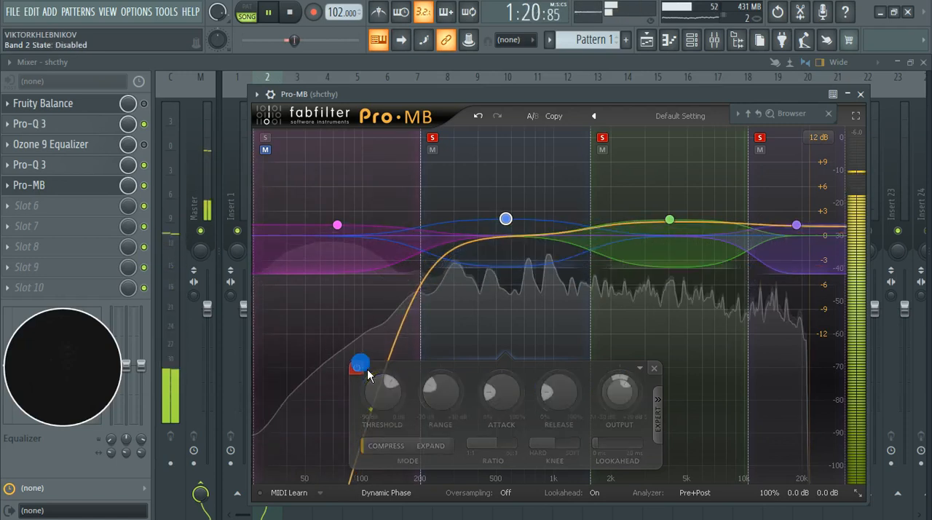
pyautogui.click(357, 367)
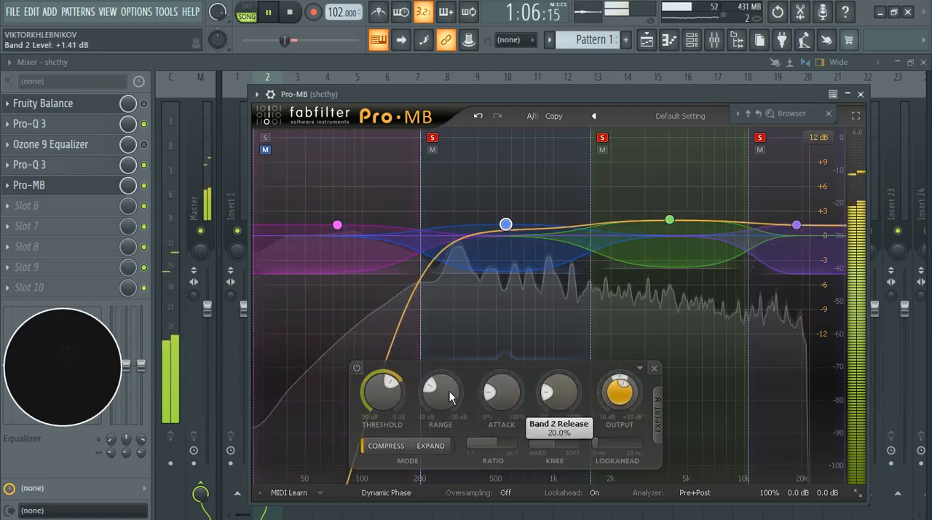
pyautogui.click(364, 371)
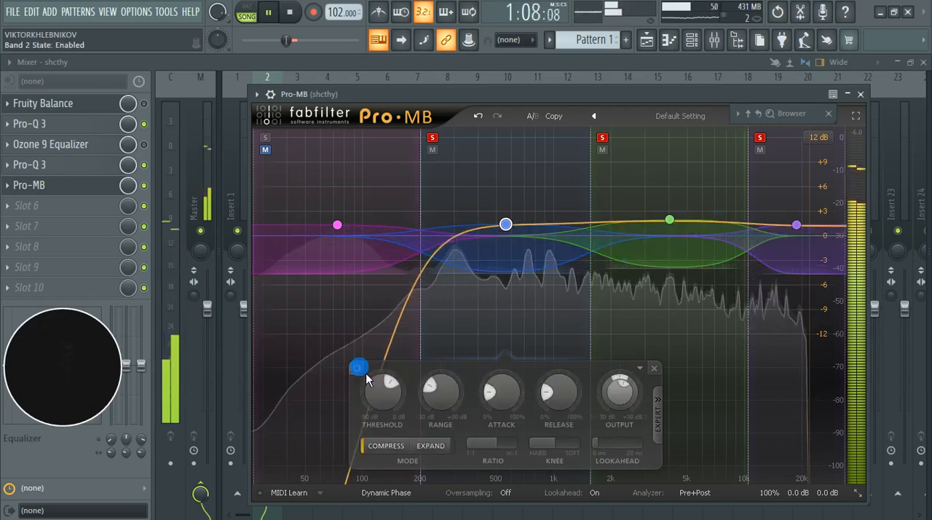
pyautogui.click(364, 370)
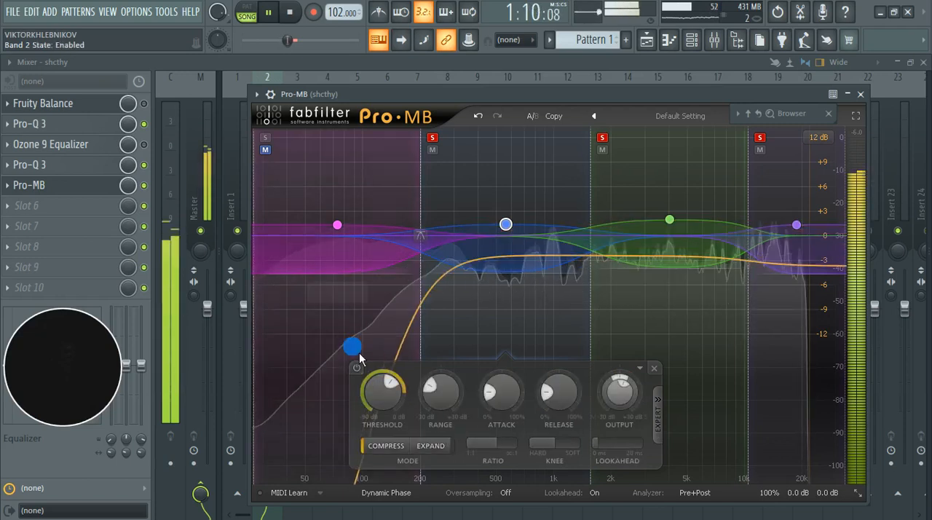
pyautogui.click(357, 367)
pyautogui.click(364, 373)
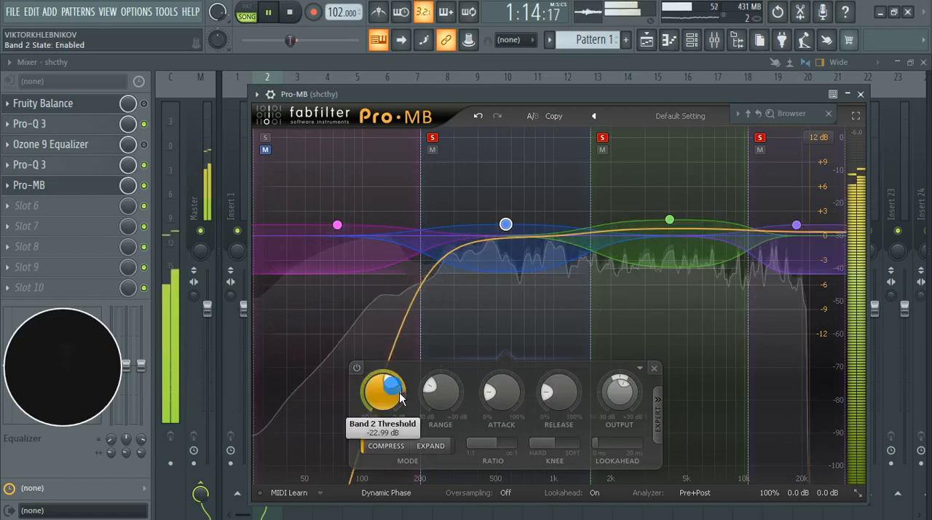
# Step: Set band 2's threshold to -23.65 dB and band 3's threshold to -29.12 dB
pyautogui.moveTo(401, 385); pyautogui.dragTo(400, 387)
pyautogui.click(671, 217)
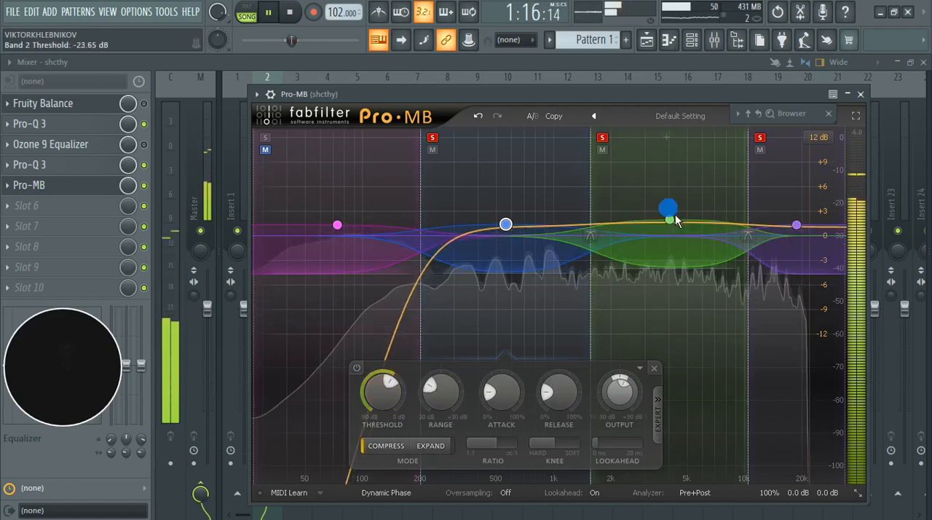
pyautogui.click(678, 227)
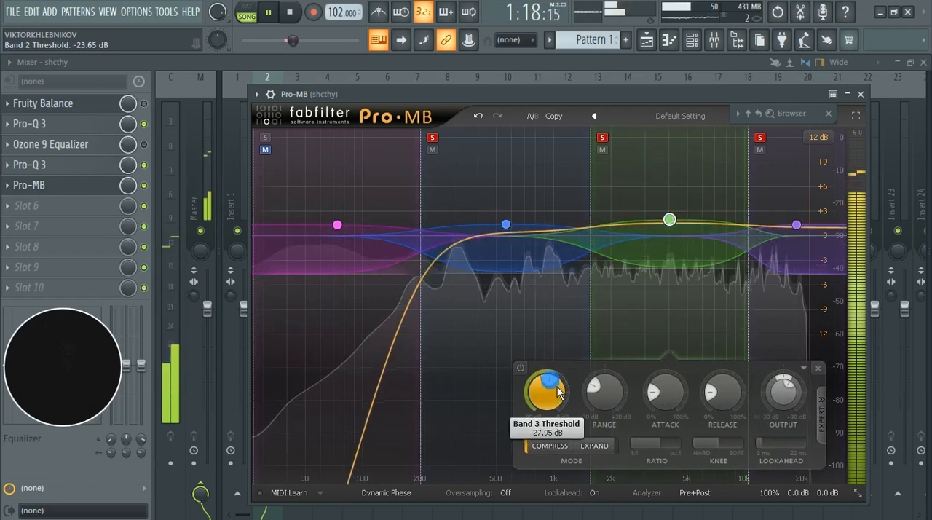
pyautogui.scroll(-2, 559, 392)
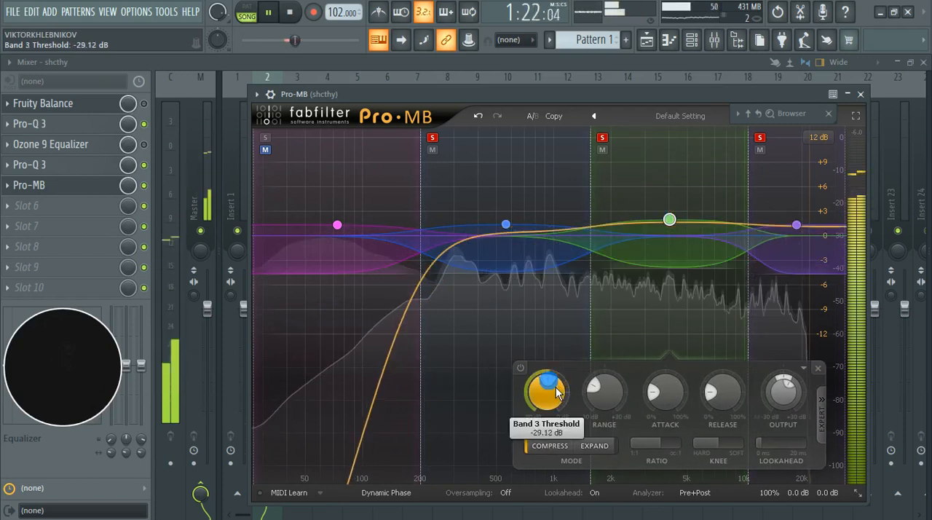
# Step: Solo band 1 along with the other three bands so the full range plays together
pyautogui.click(334, 146)
pyautogui.click(265, 138)
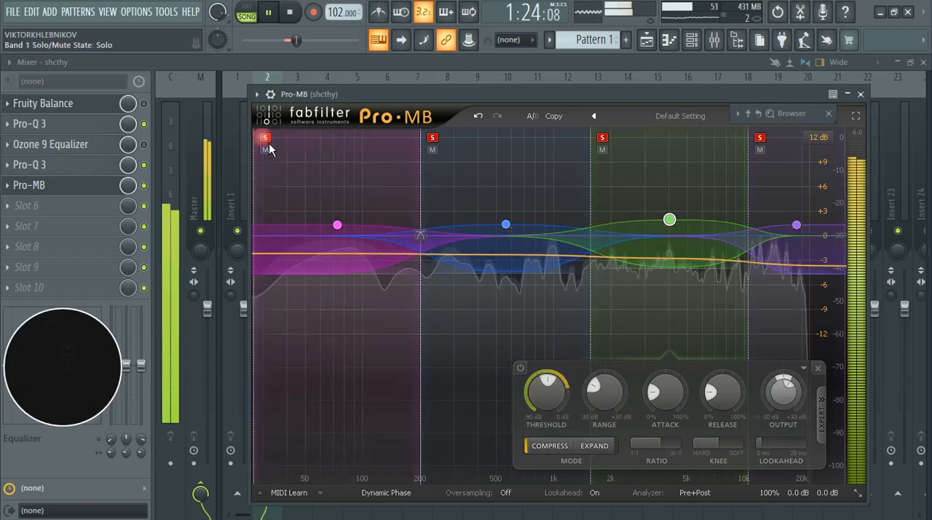
# Step: Compare band 1 disabled and enabled while all four soloed bands play
pyautogui.click(340, 228)
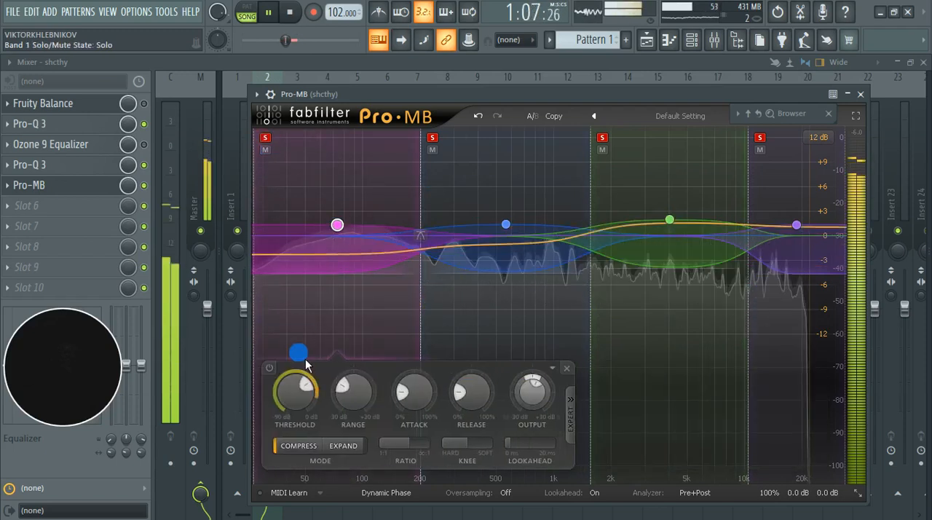
pyautogui.click(268, 367)
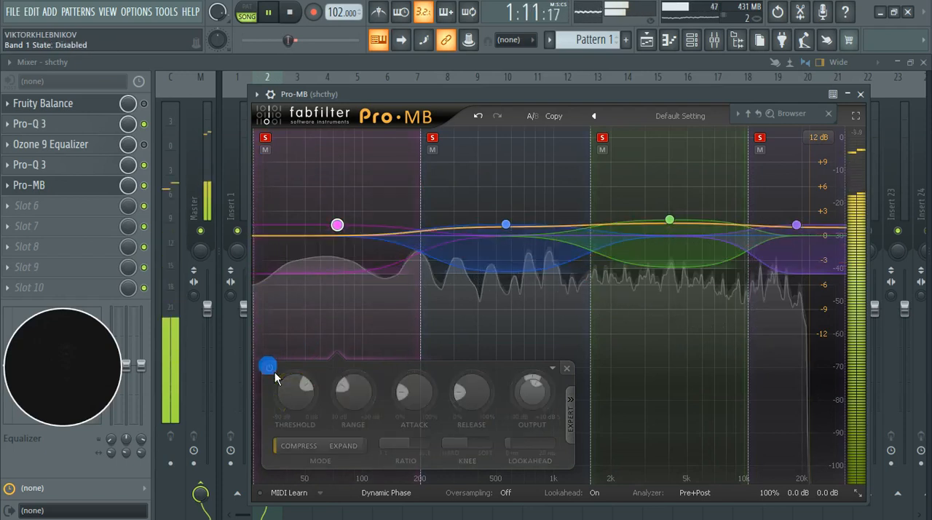
pyautogui.click(275, 372)
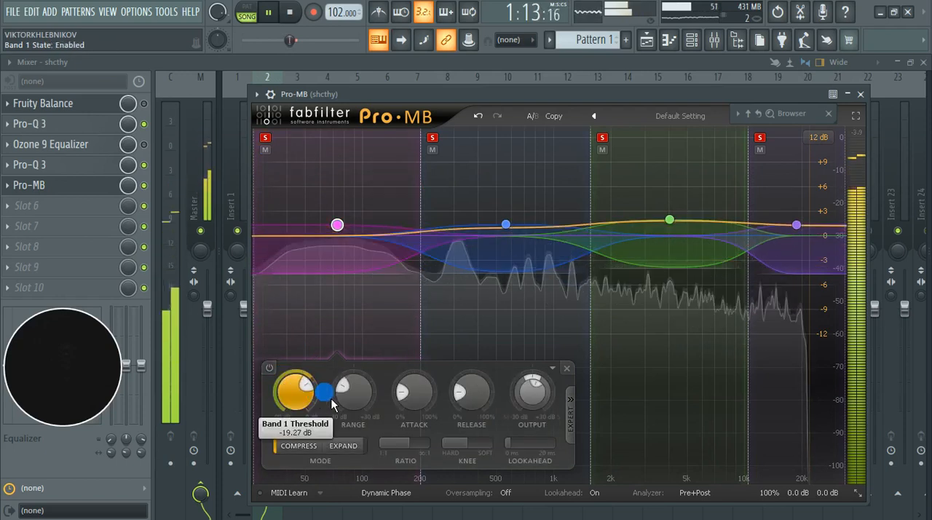
# Step: Lower band 1's output level to about +1 dB and recheck the band disabled and enabled, leaving it enabled
pyautogui.moveTo(547, 398)
pyautogui.scroll(-3, 547, 397)
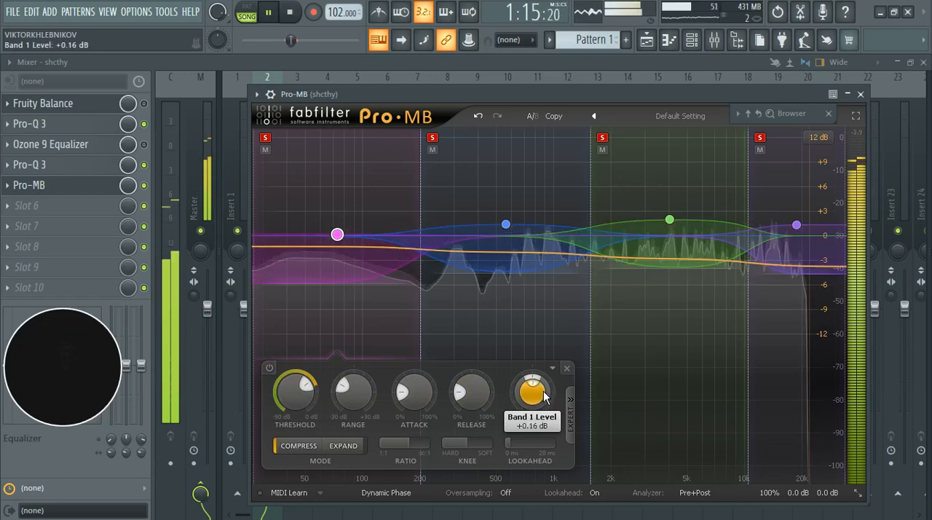
pyautogui.scroll(2, 547, 398)
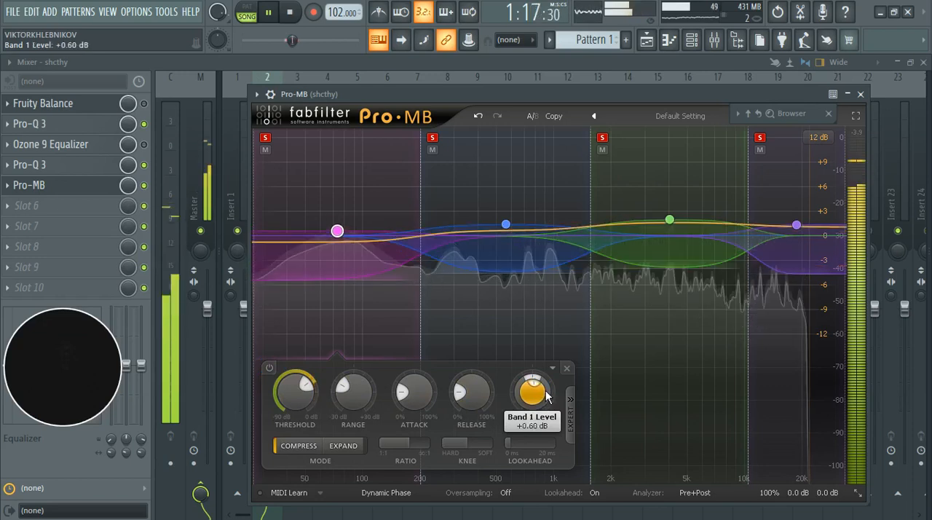
pyautogui.click(269, 368)
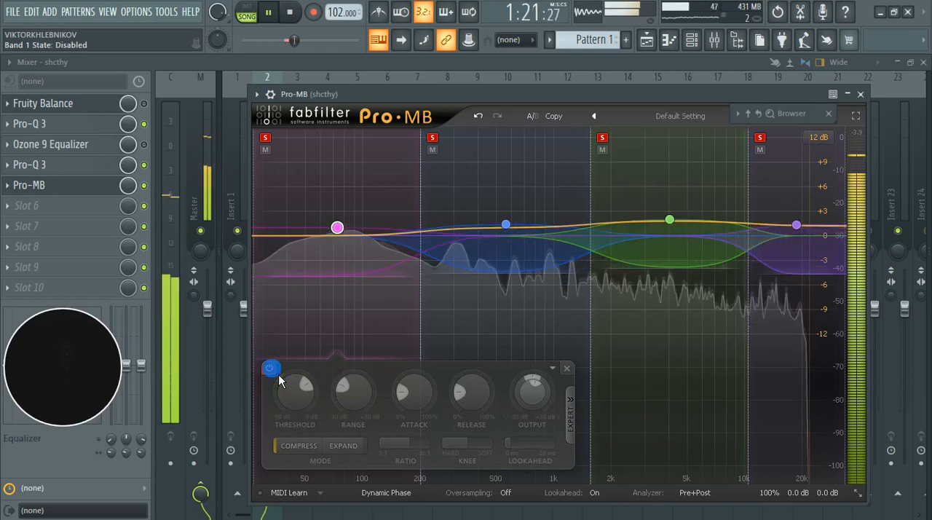
pyautogui.click(278, 374)
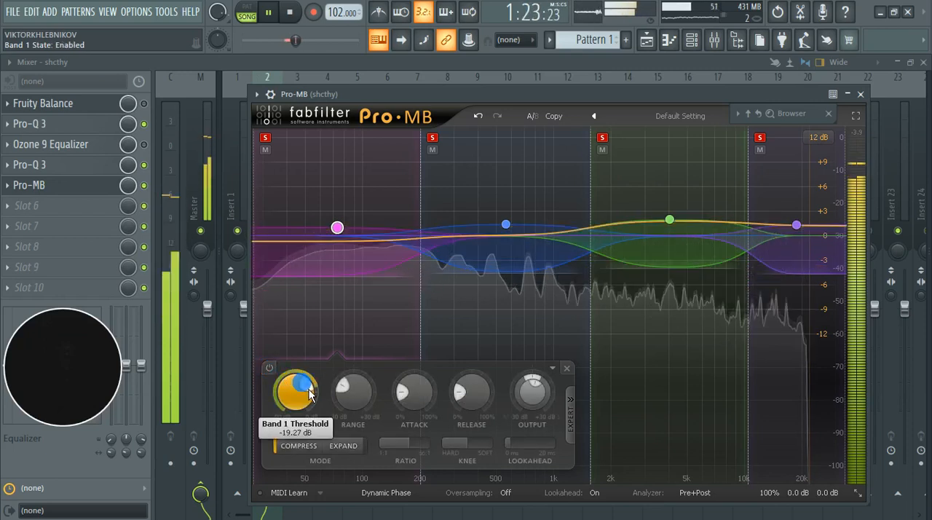
# Step: Stop playback and clear the solo from all four Pro-MB bands
pyautogui.press('space')
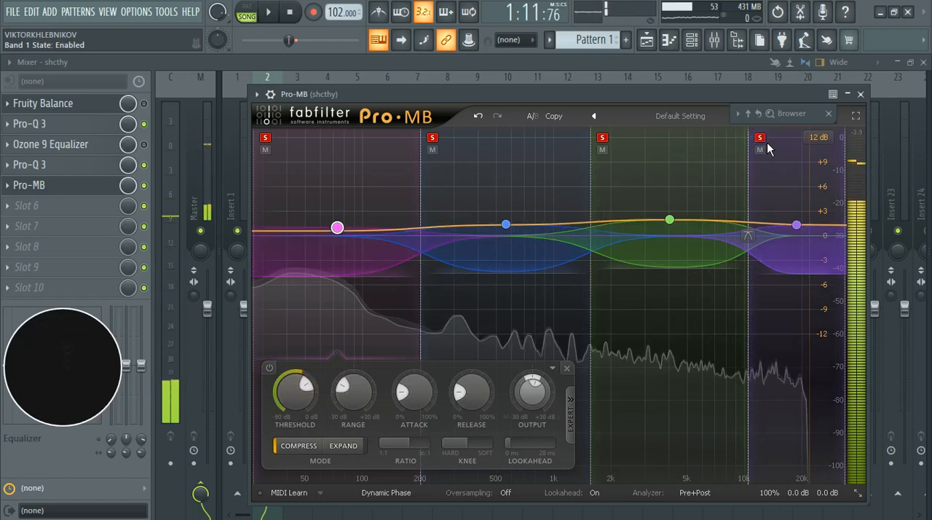
pyautogui.click(761, 138)
pyautogui.click(603, 139)
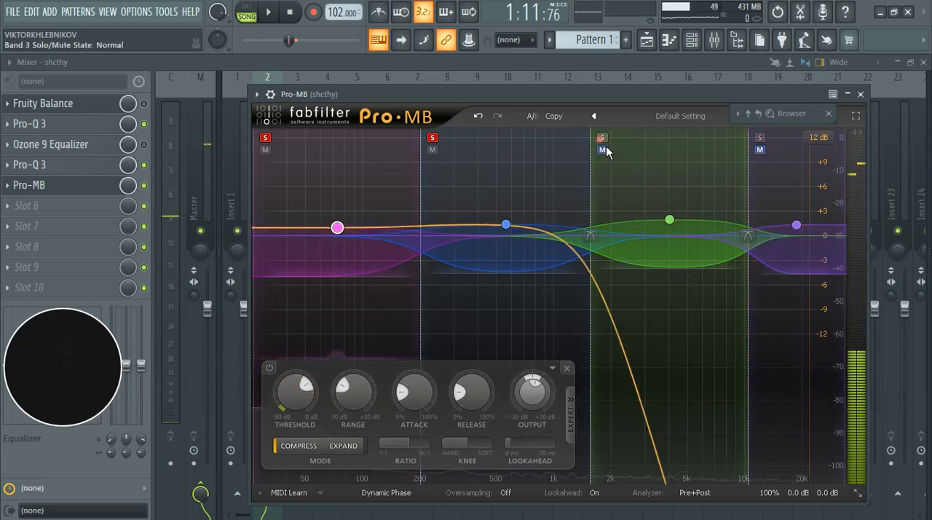
pyautogui.click(435, 140)
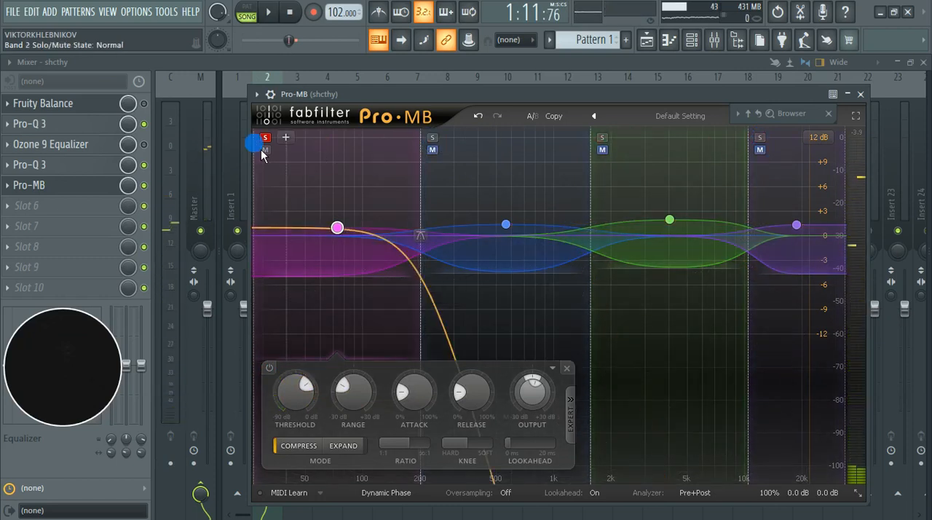
# Step: Close the Pro-MB window and resume playback with the mixer in view
pyautogui.click(860, 95)
pyautogui.press('space')
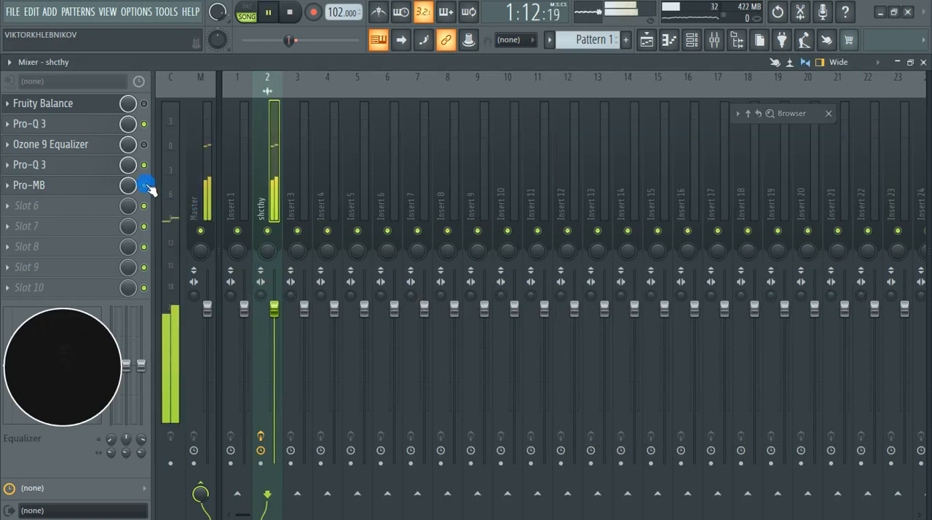
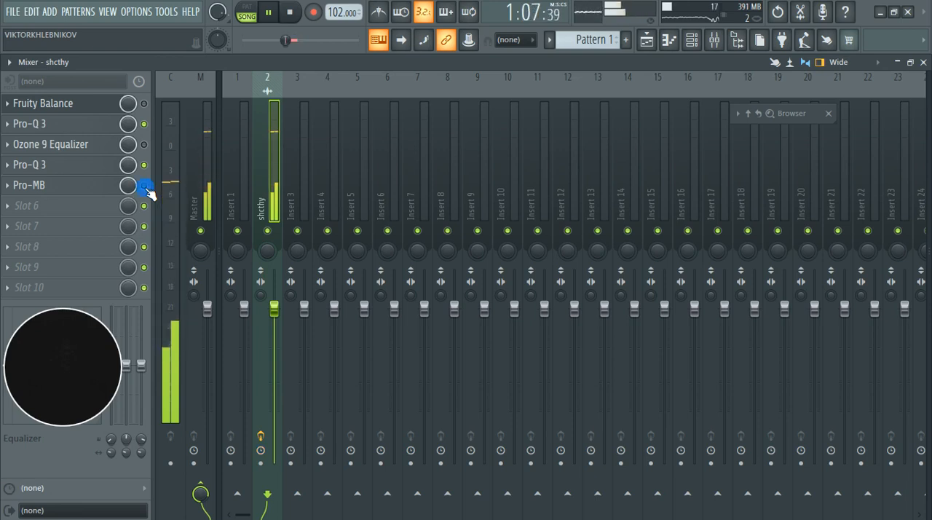
# Step: Compare the track's playback with the Ozone 9 Equalizer and Pro-MB slots switched on and off
pyautogui.press('space')
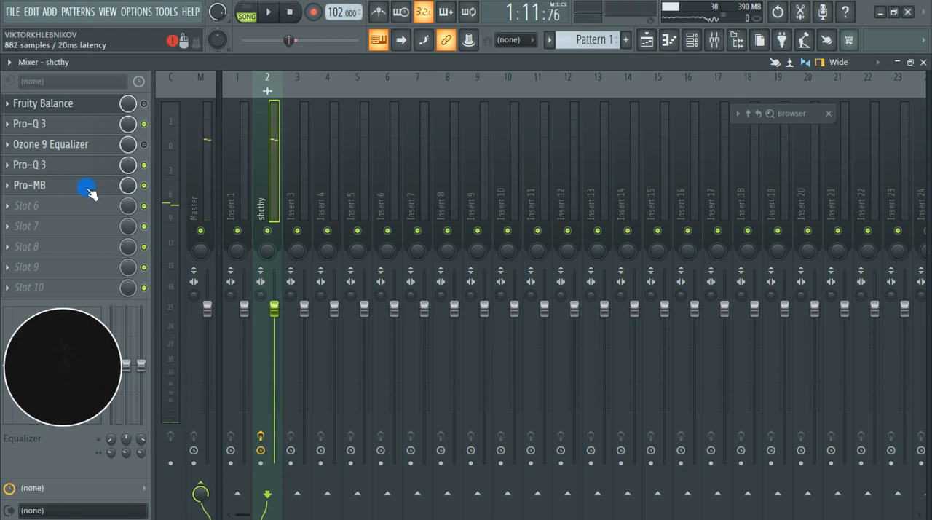
pyautogui.press('space')
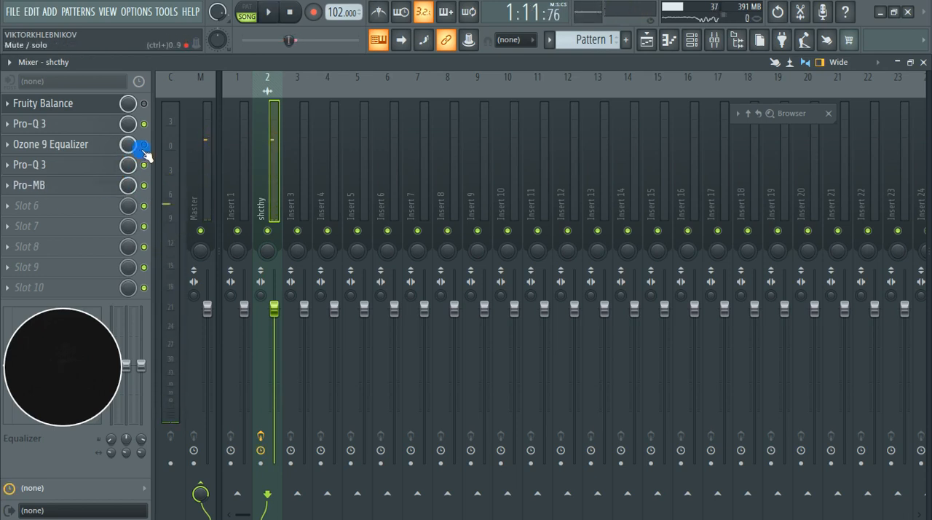
pyautogui.click(144, 145)
pyautogui.press('space')
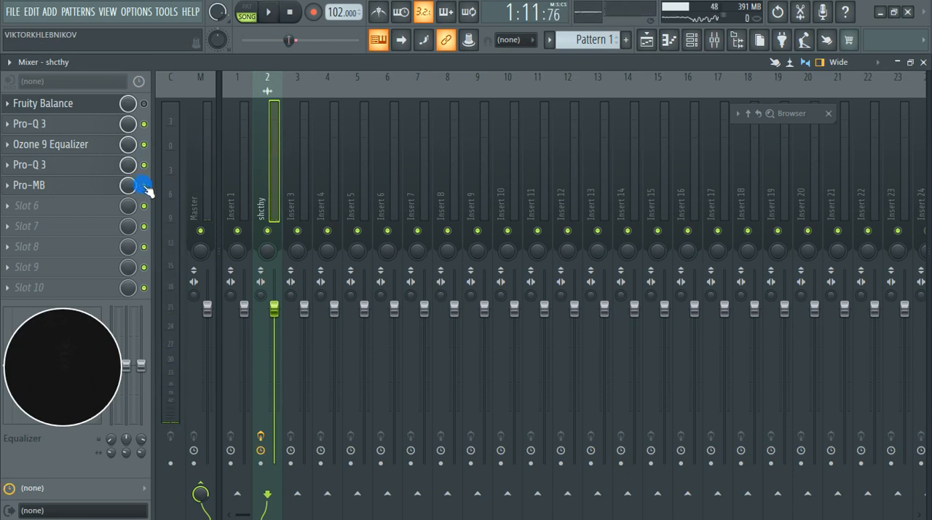
pyautogui.press('space')
pyautogui.press('space')
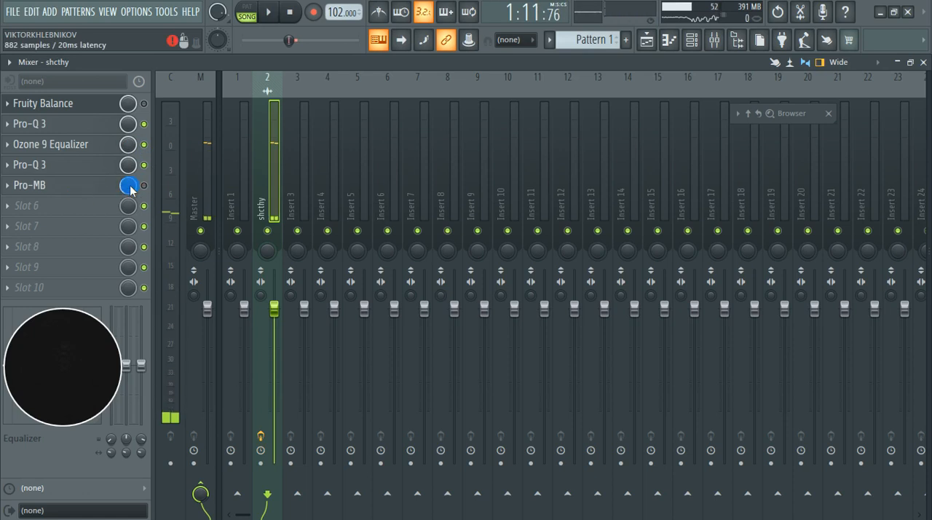
# Step: Open Pro-MB on the shcthy track, solo band 1, and start playback
pyautogui.click(99, 187)
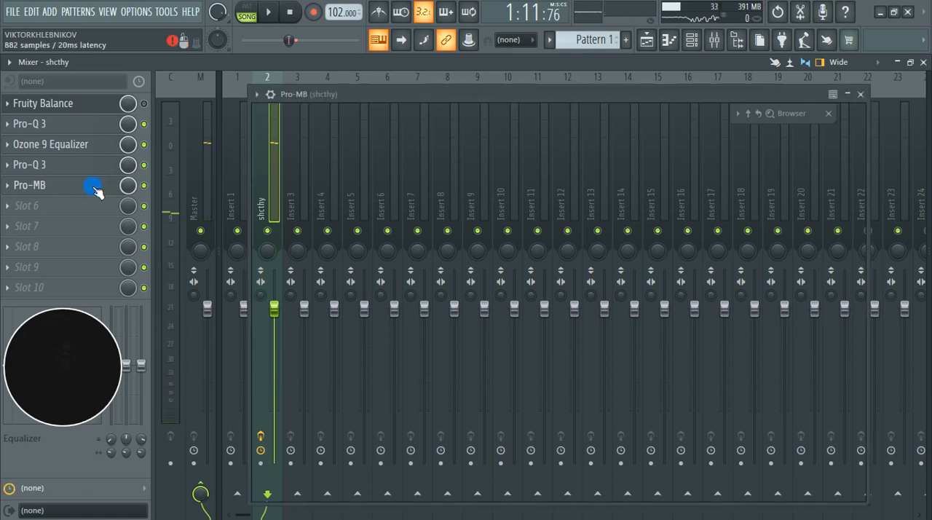
pyautogui.click(125, 169)
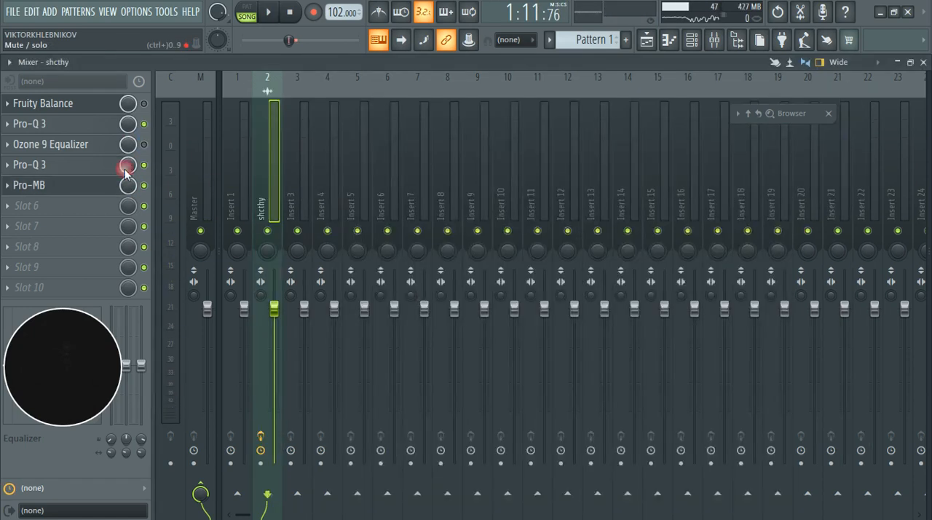
pyautogui.click(89, 193)
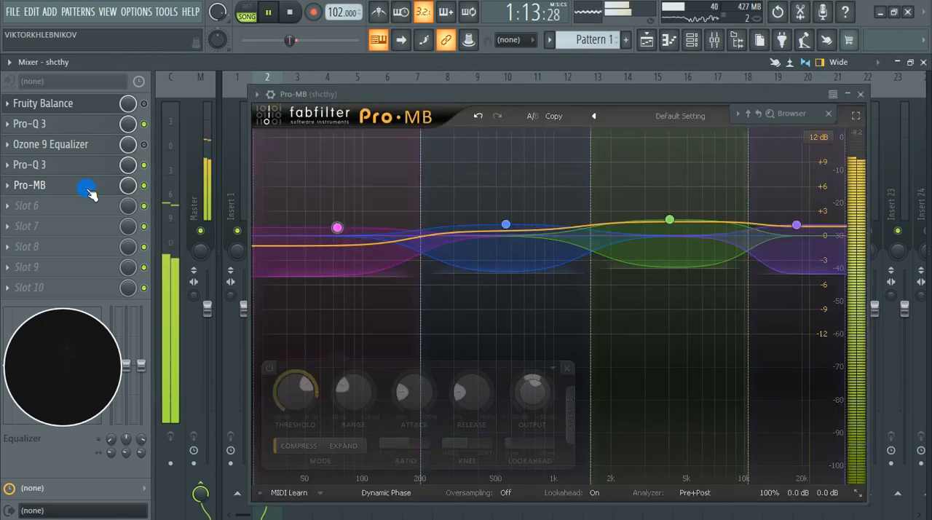
pyautogui.moveTo(348, 238)
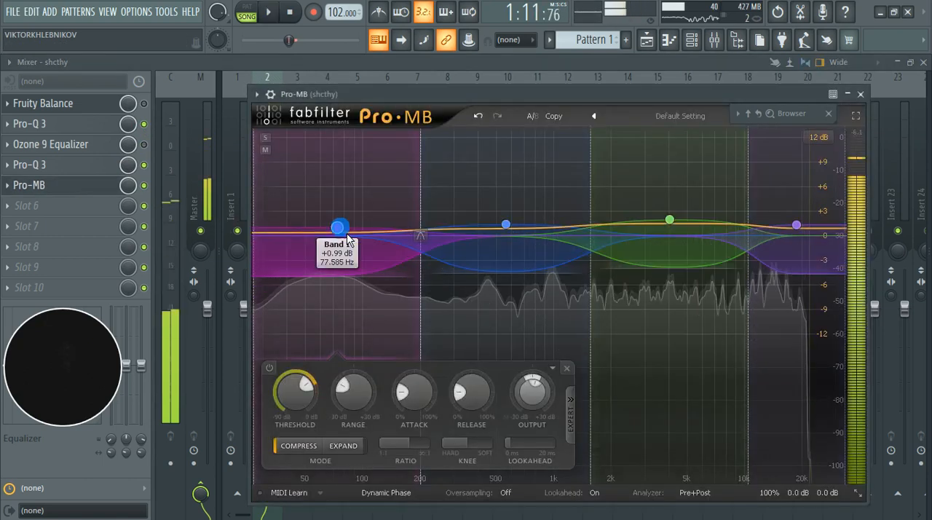
pyautogui.click(267, 137)
pyautogui.press('space')
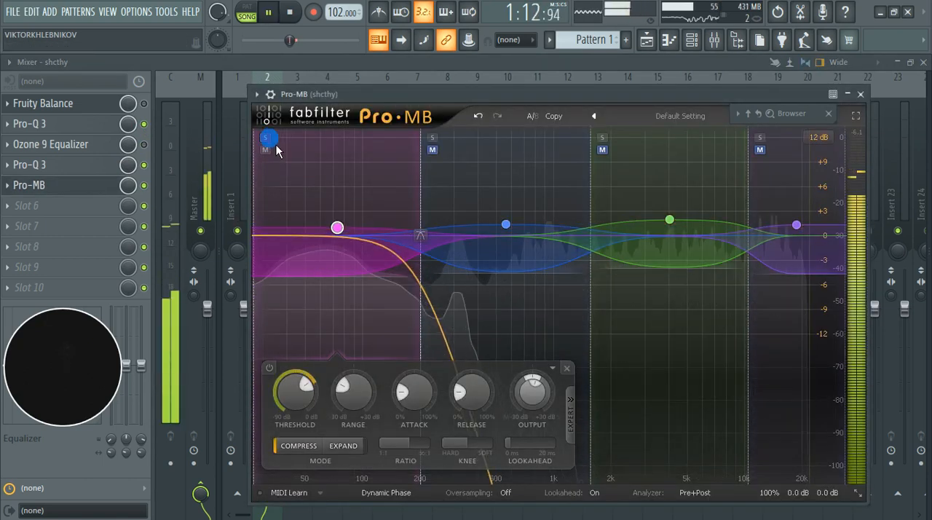
# Step: Compare soloed band 1 disabled and enabled, leave it enabled, and stop playback
pyautogui.click(270, 367)
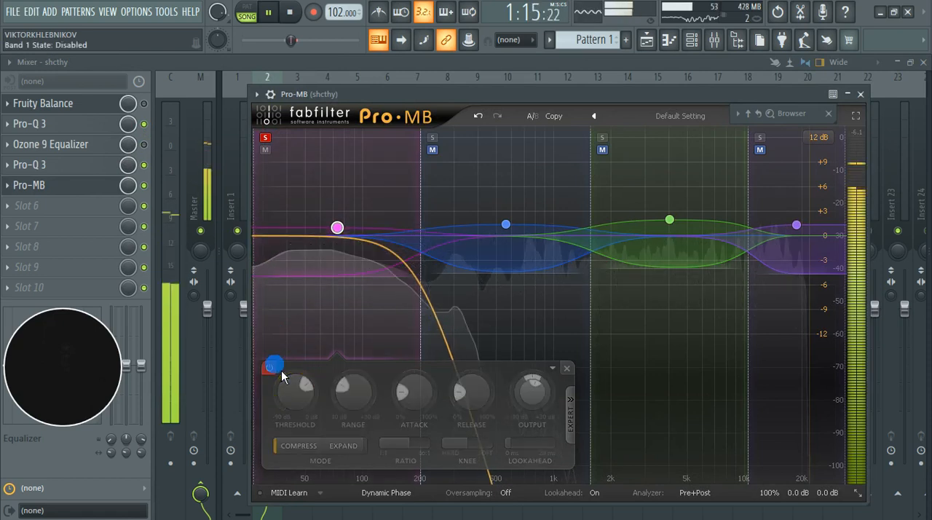
pyautogui.click(276, 368)
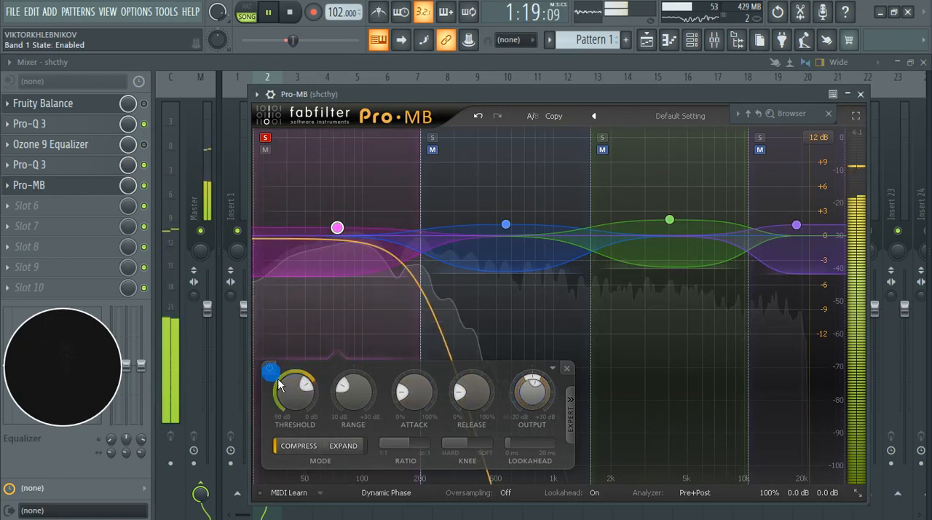
pyautogui.click(273, 370)
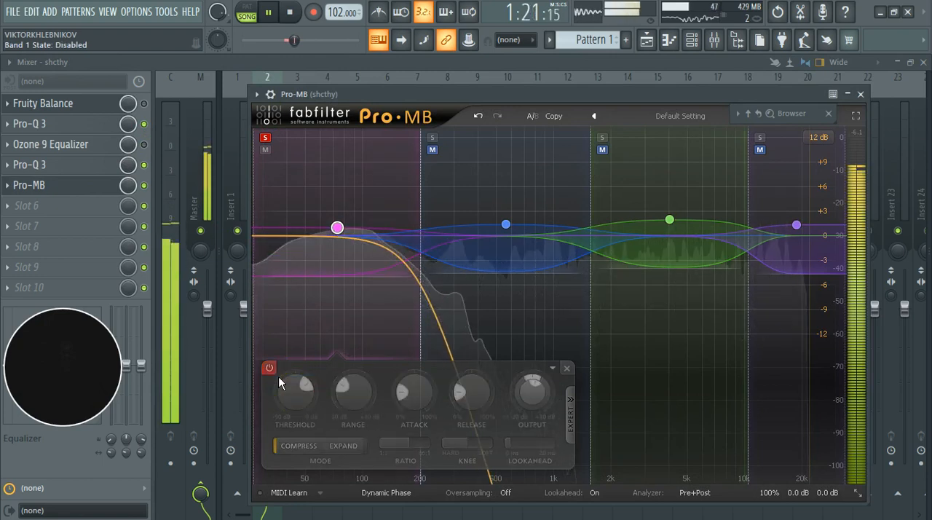
pyautogui.click(274, 371)
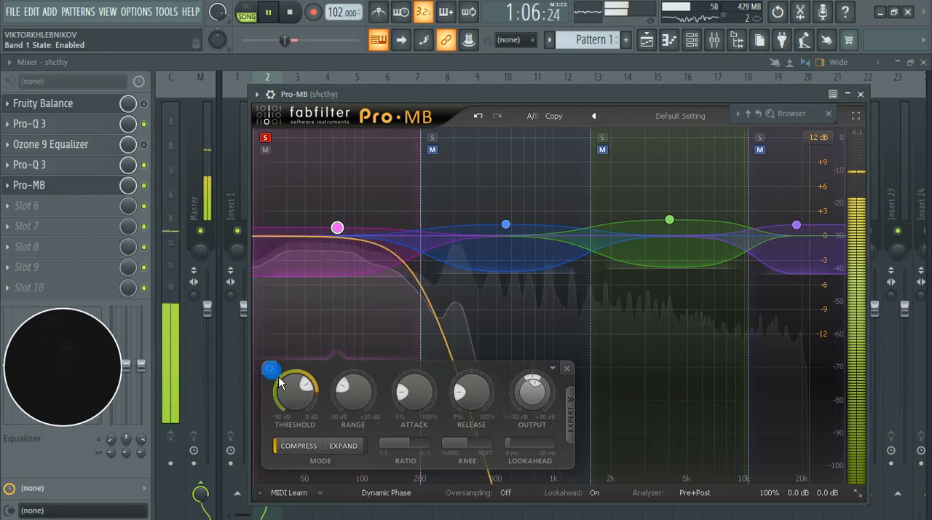
pyautogui.press('space')
# Step: Resume playback, raise band 1's threshold to -16.74 dB, and compare the band disabled and enabled
pyautogui.moveTo(313, 397)
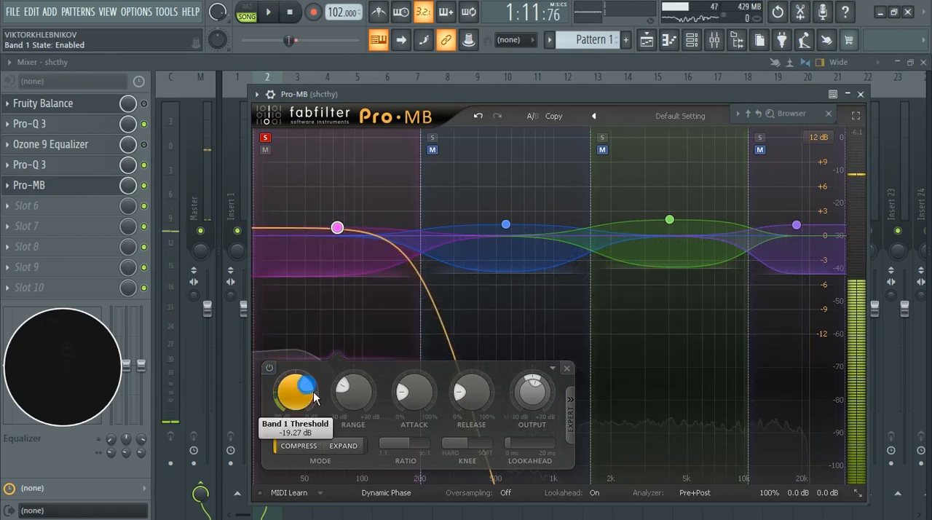
pyautogui.press('space')
pyautogui.click(270, 368)
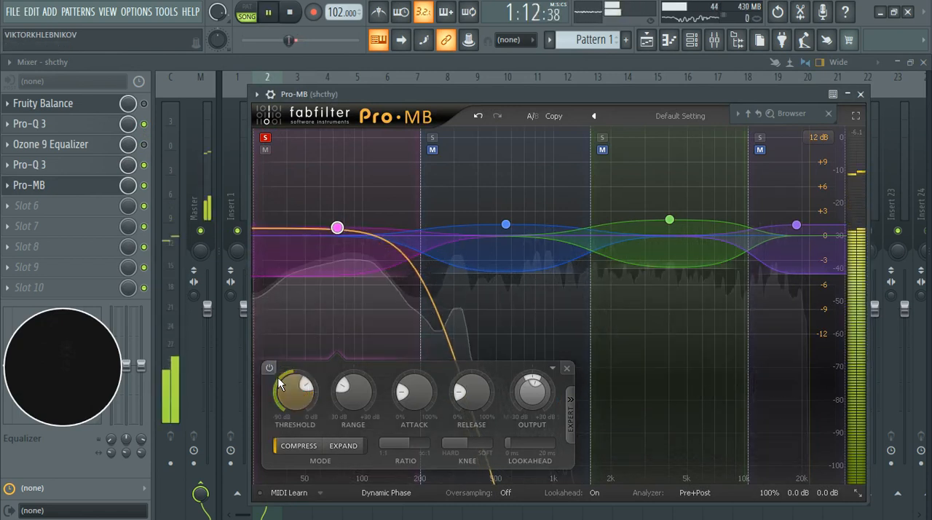
pyautogui.click(269, 368)
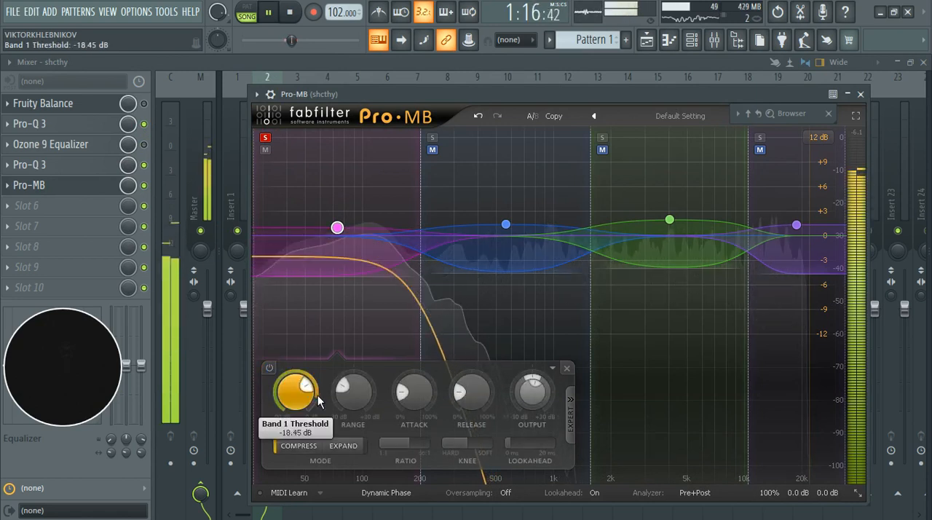
pyautogui.click(275, 372)
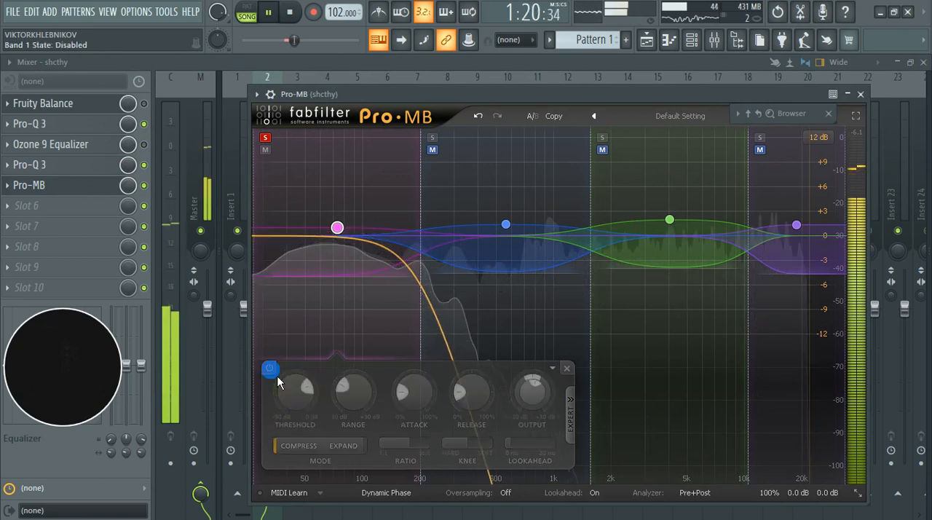
pyautogui.click(270, 369)
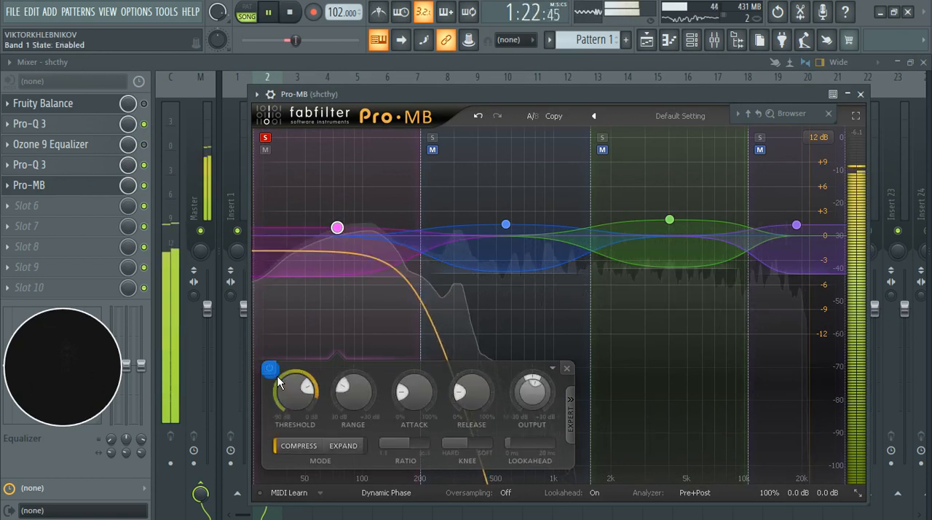
# Step: Raise band 1's threshold to -13.85 dB and recheck the band disabled and enabled, leaving it enabled
pyautogui.click(269, 369)
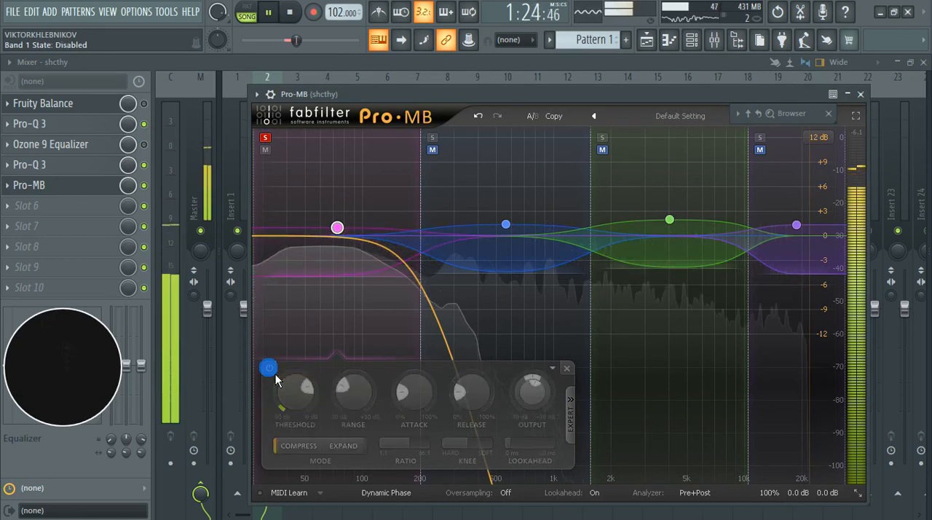
pyautogui.click(275, 374)
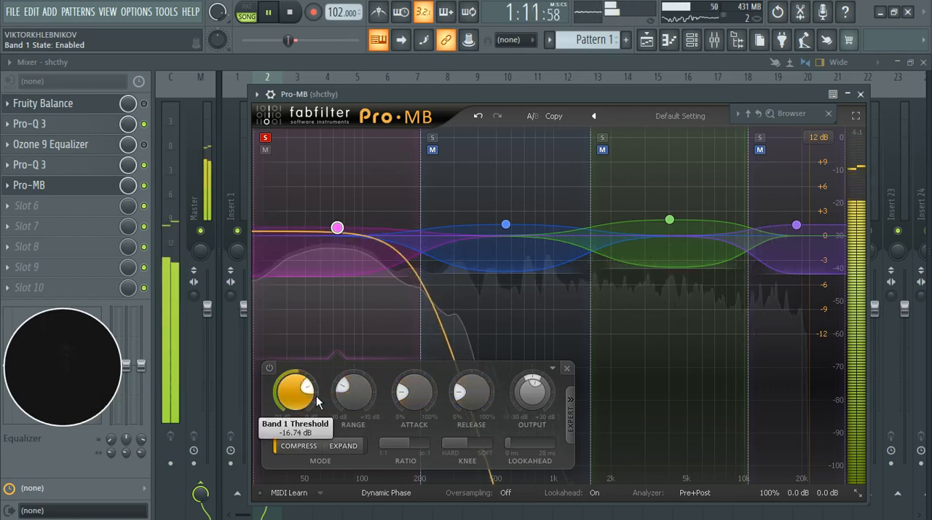
pyautogui.click(269, 368)
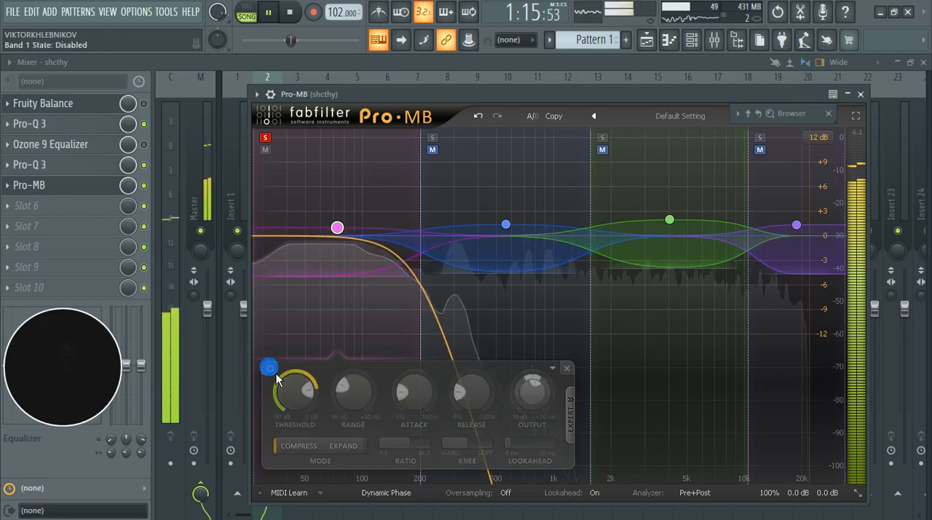
pyautogui.click(270, 368)
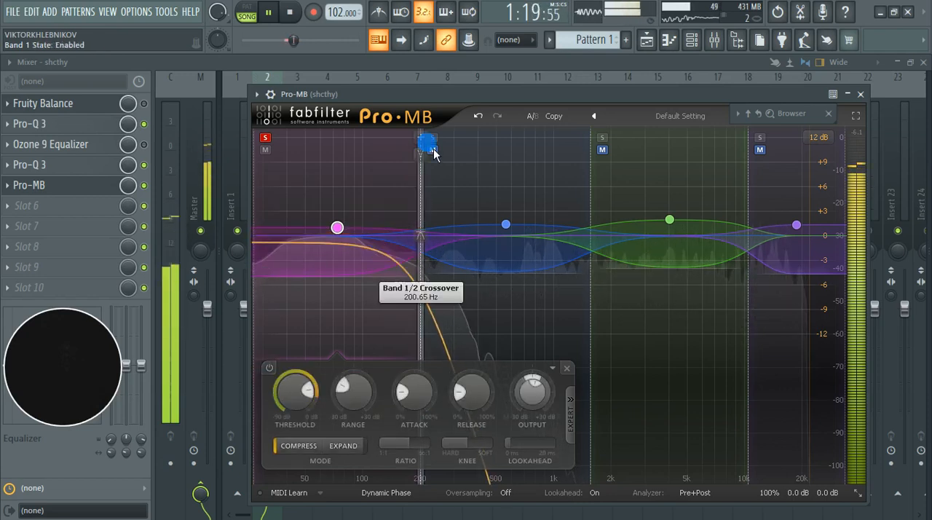
# Step: Move the solo from band 1 to band 2 and compare band 2 disabled and enabled
pyautogui.click(266, 137)
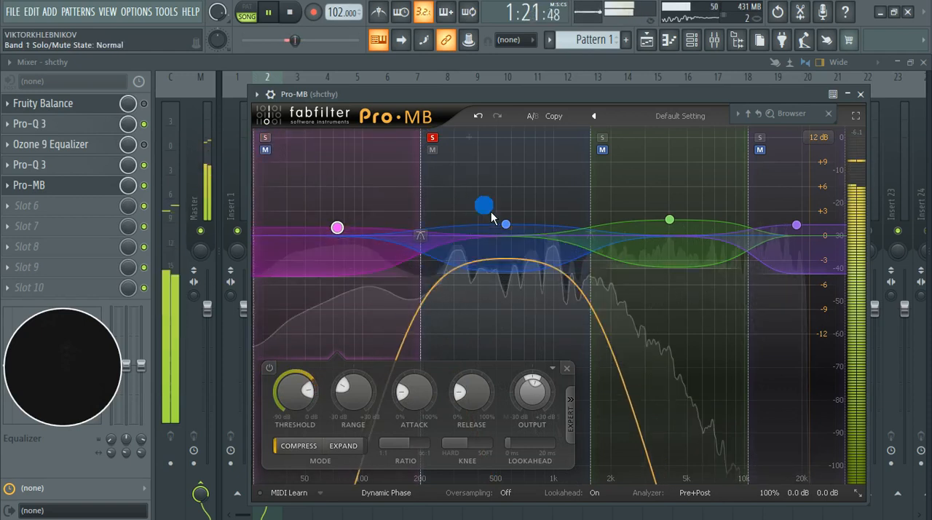
pyautogui.click(358, 370)
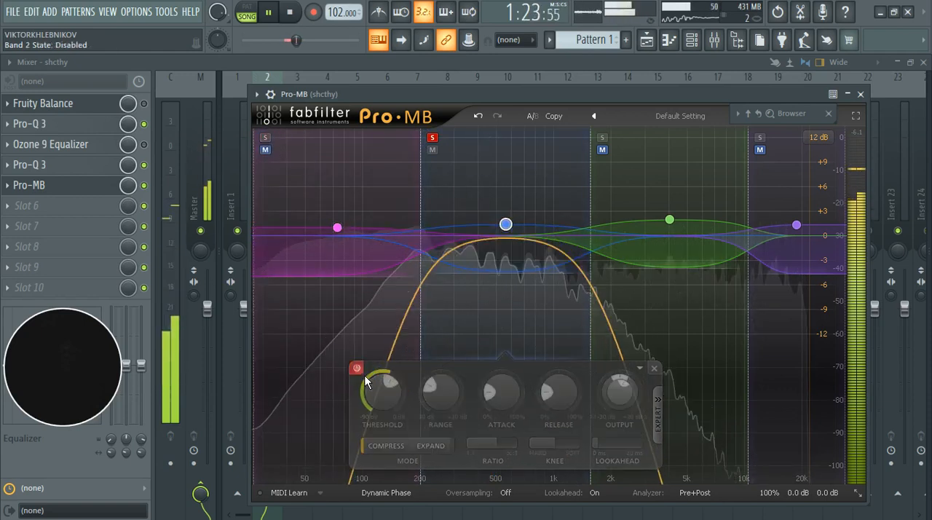
pyautogui.click(357, 369)
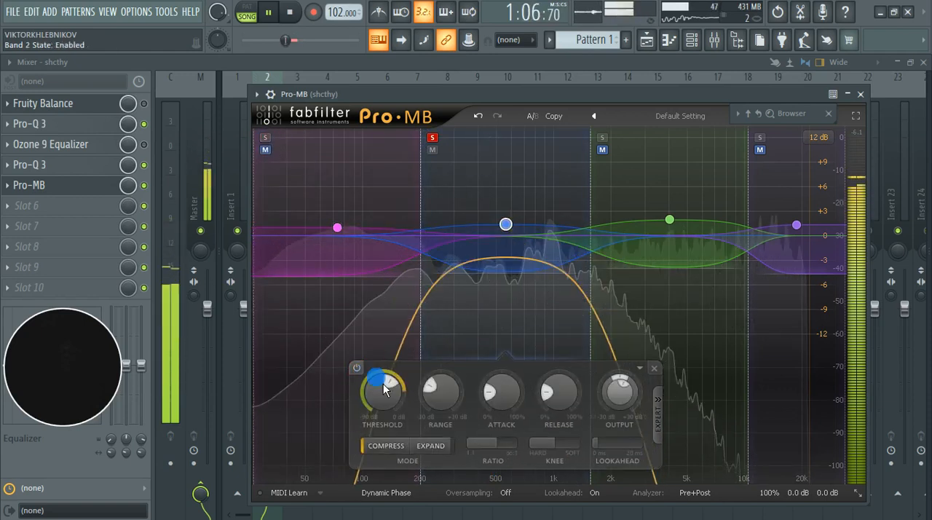
# Step: Raise band 2's threshold to -19.88 dB and recheck the band disabled and enabled, leaving it enabled
pyautogui.scroll(4, 399, 394)
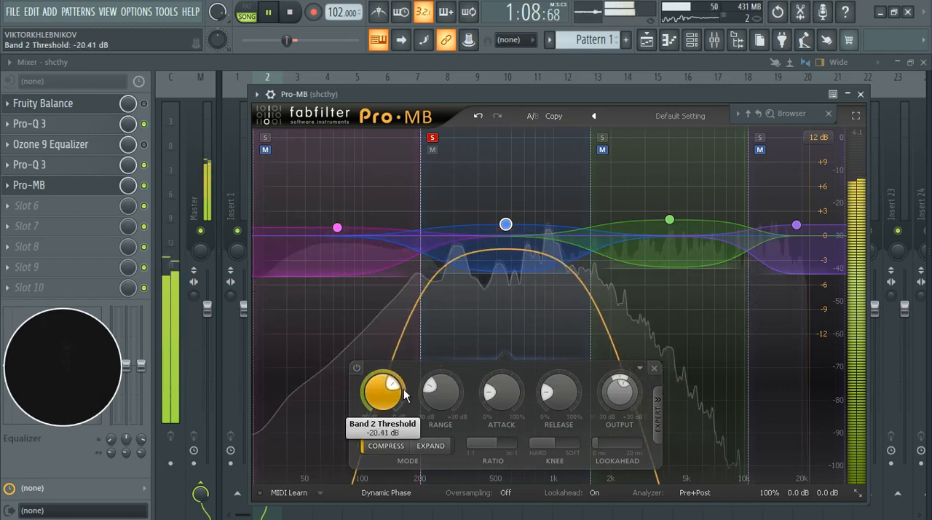
pyautogui.scroll(1, 406, 394)
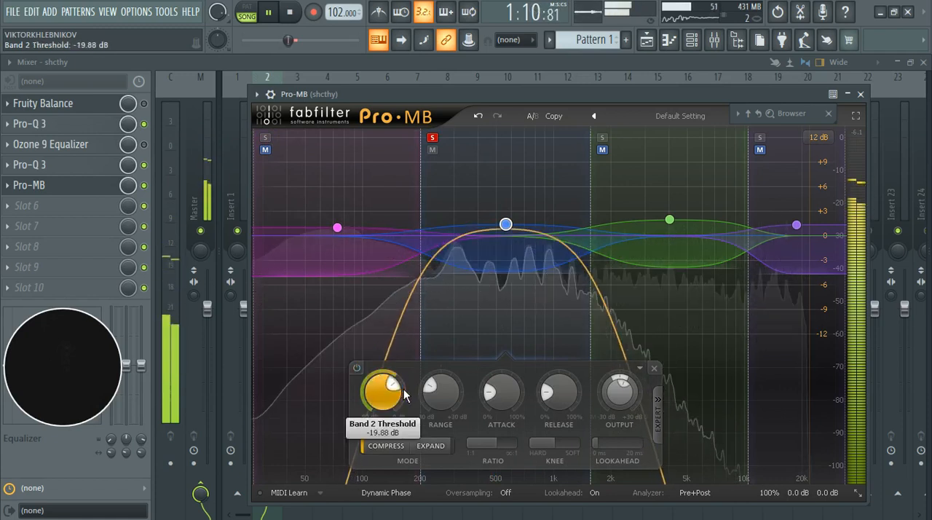
pyautogui.click(357, 369)
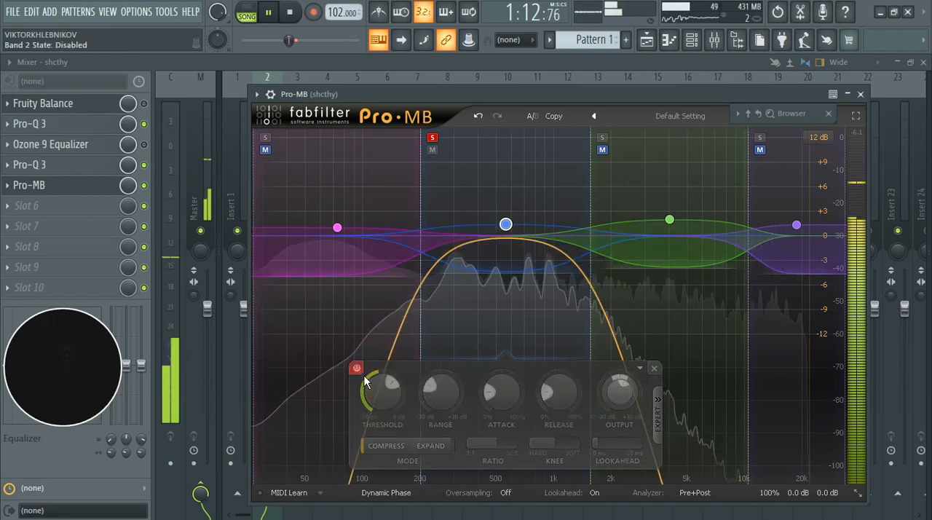
pyautogui.click(364, 376)
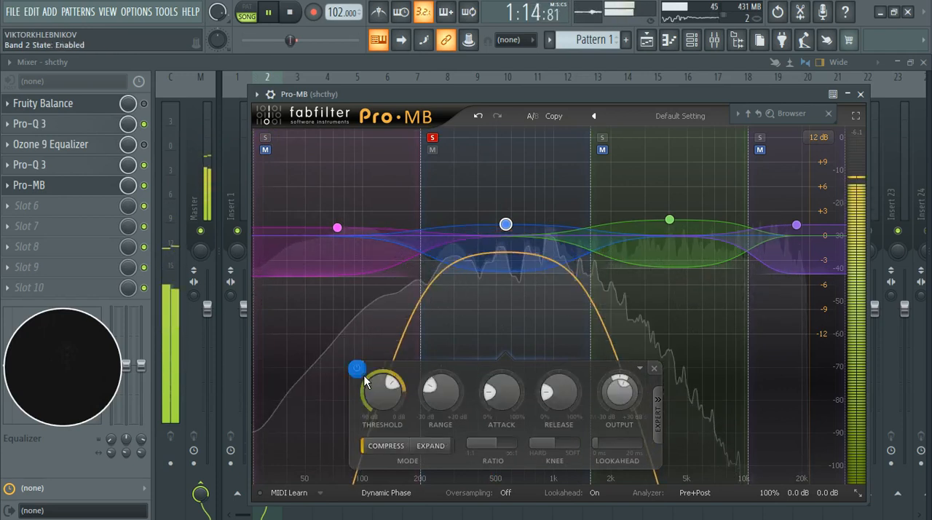
pyautogui.click(364, 376)
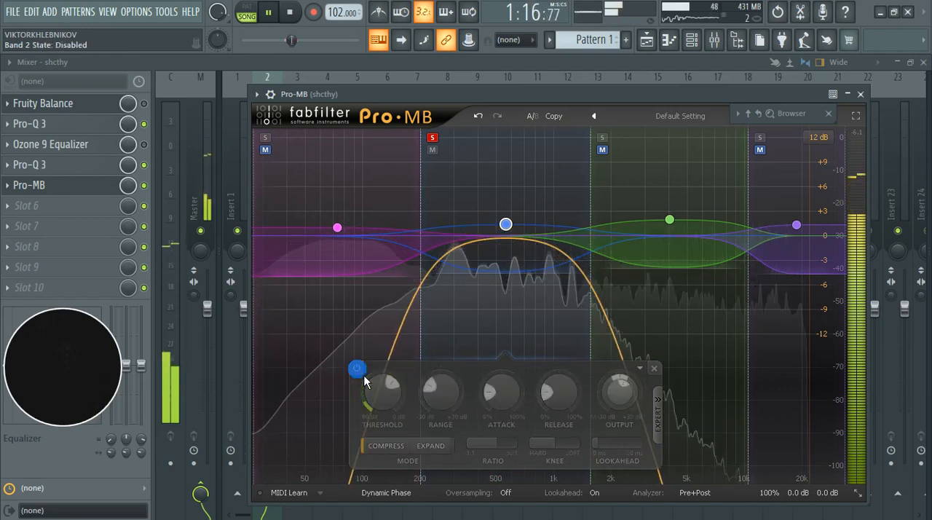
pyautogui.click(357, 369)
# Step: Move the solo from band 2 to band 3 and compare band 3 disabled and enabled
pyautogui.click(602, 137)
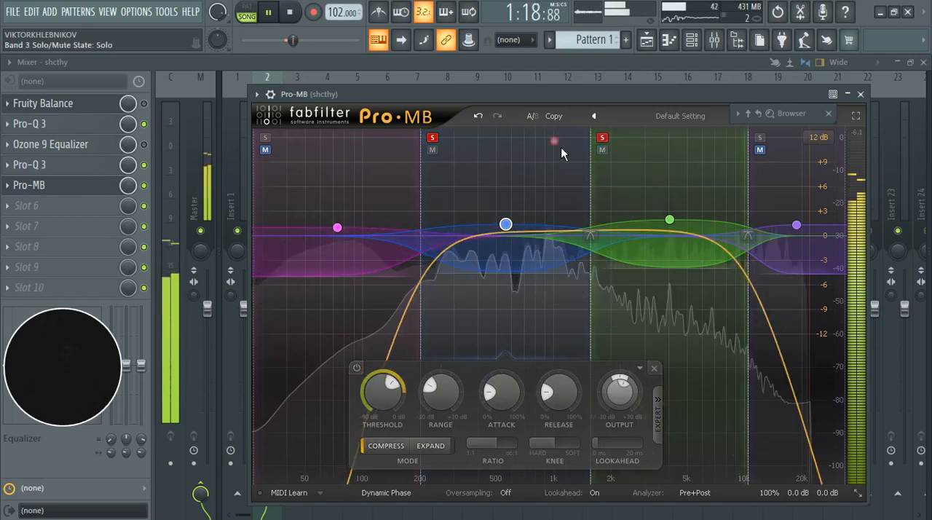
pyautogui.click(441, 138)
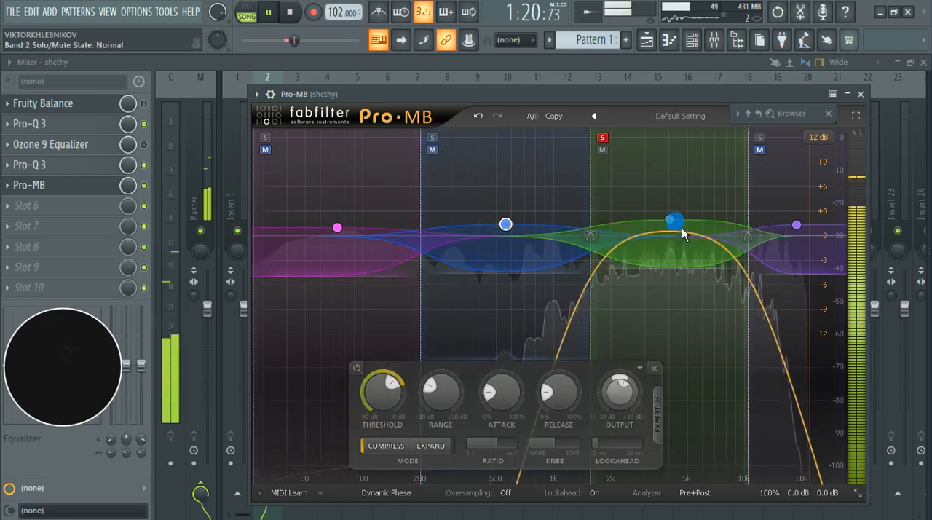
pyautogui.click(520, 369)
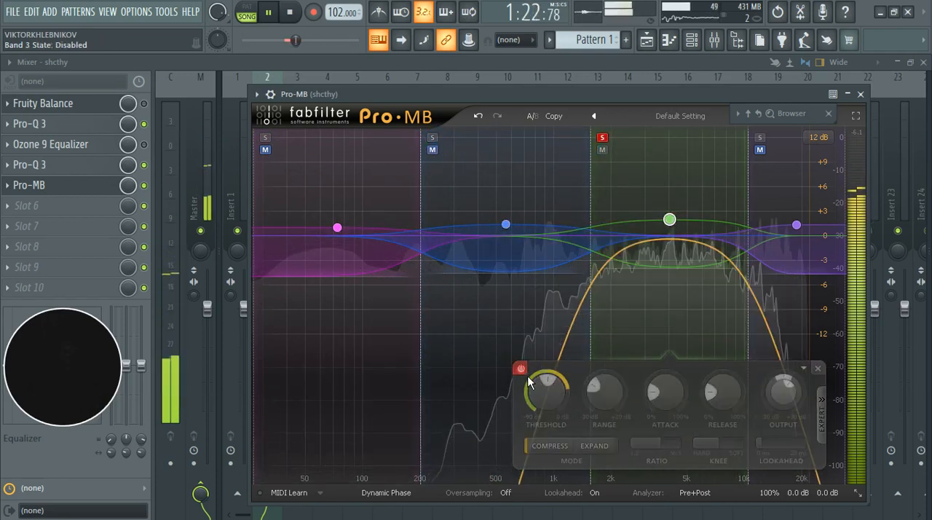
pyautogui.click(520, 369)
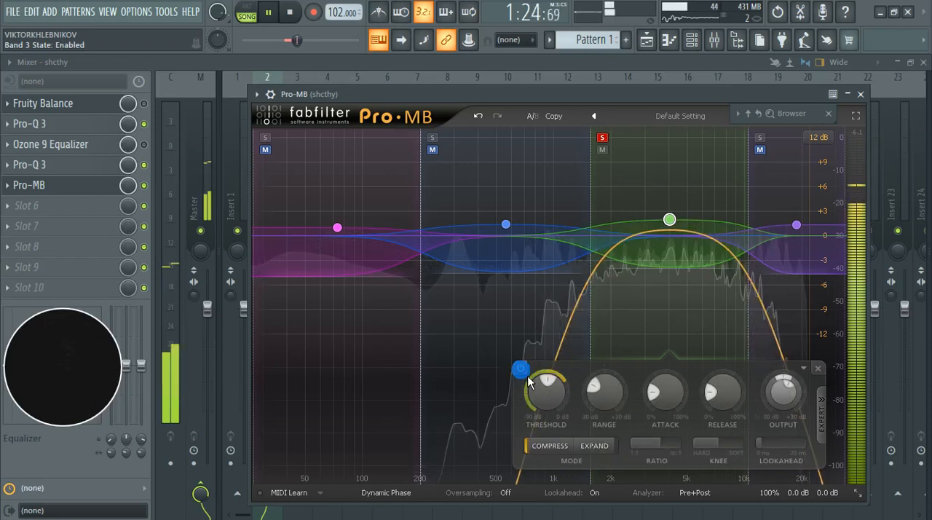
# Step: Raise band 3's threshold past -26.53 dB and recheck the band disabled and enabled, leaving it enabled
pyautogui.scroll(3, 557, 392)
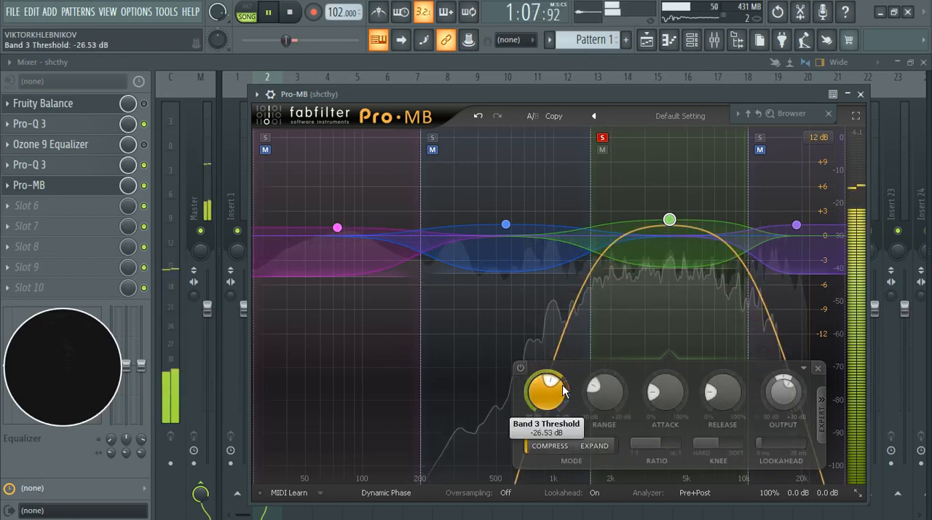
pyautogui.scroll(3, 561, 391)
pyautogui.click(520, 368)
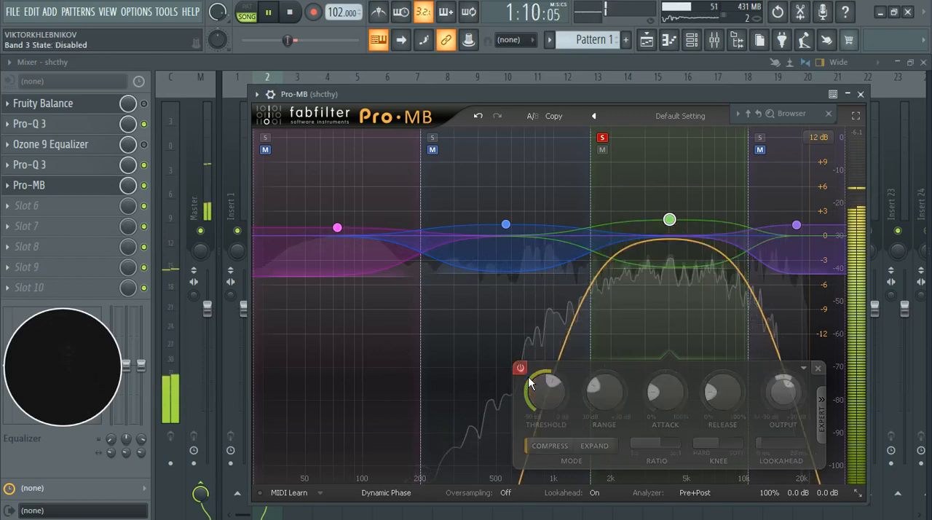
pyautogui.click(520, 369)
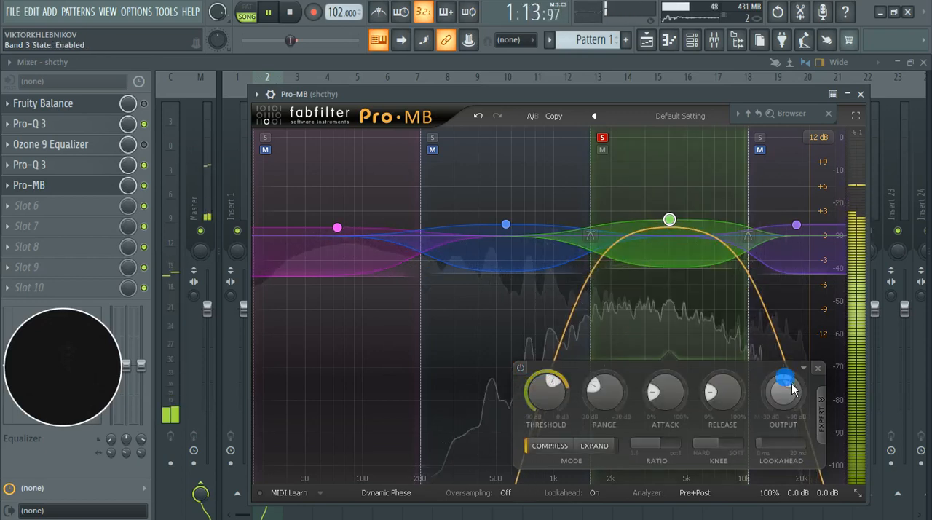
# Step: Lower band 3's output level to +1.30 dB and compare the band disabled and enabled, leaving it enabled
pyautogui.moveTo(796, 389)
pyautogui.scroll(-3, 796, 392)
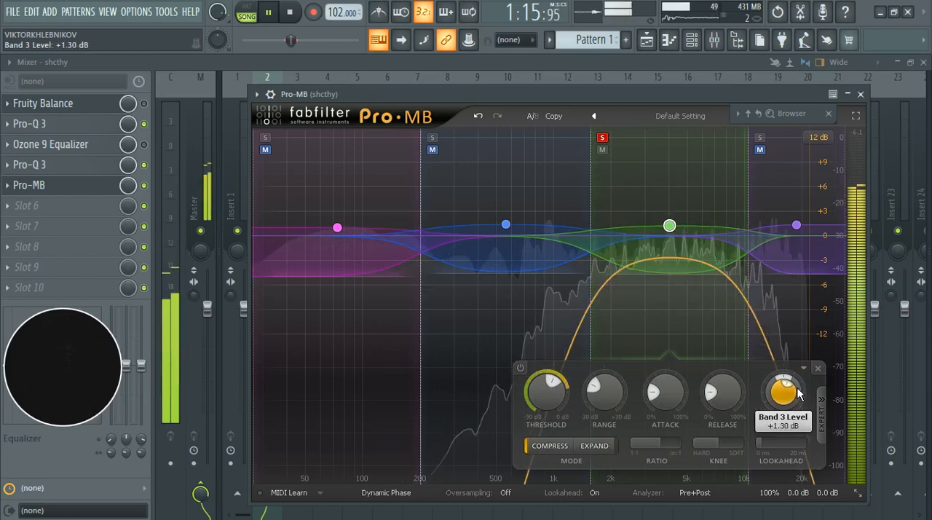
pyautogui.click(521, 369)
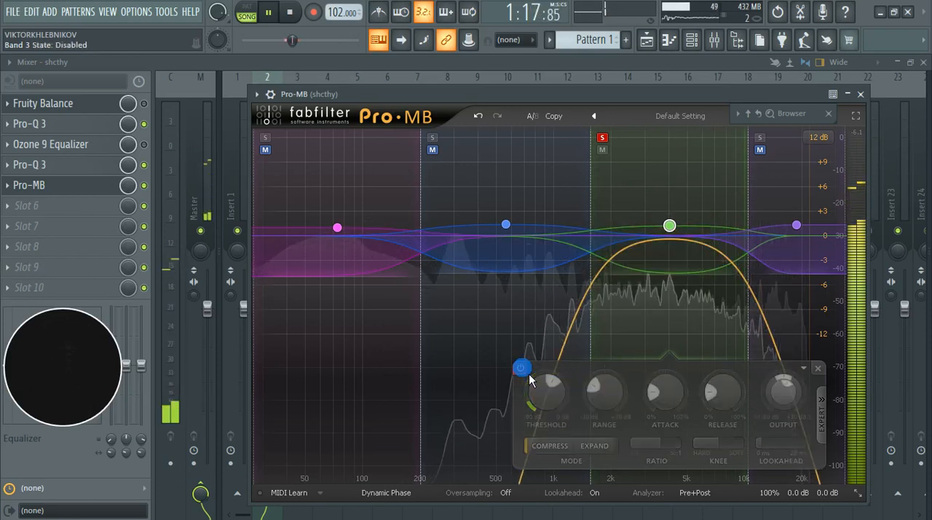
pyautogui.click(521, 369)
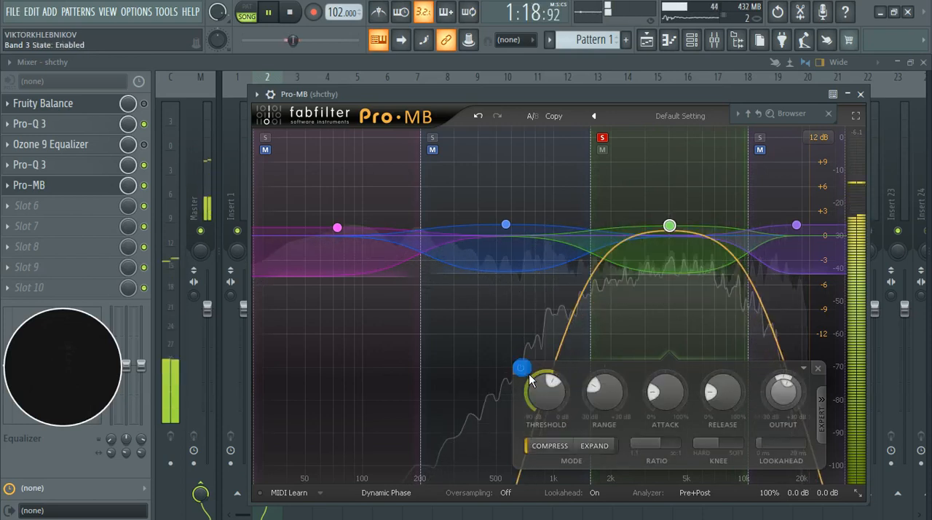
# Step: Move the solo from band 3 to band 4 and compare band 4 disabled and enabled
pyautogui.click(760, 137)
pyautogui.click(603, 137)
pyautogui.moveTo(796, 225)
pyautogui.mouseDown()
pyautogui.moveTo(781, 257)
pyautogui.moveTo(797, 225)
pyautogui.mouseUp()
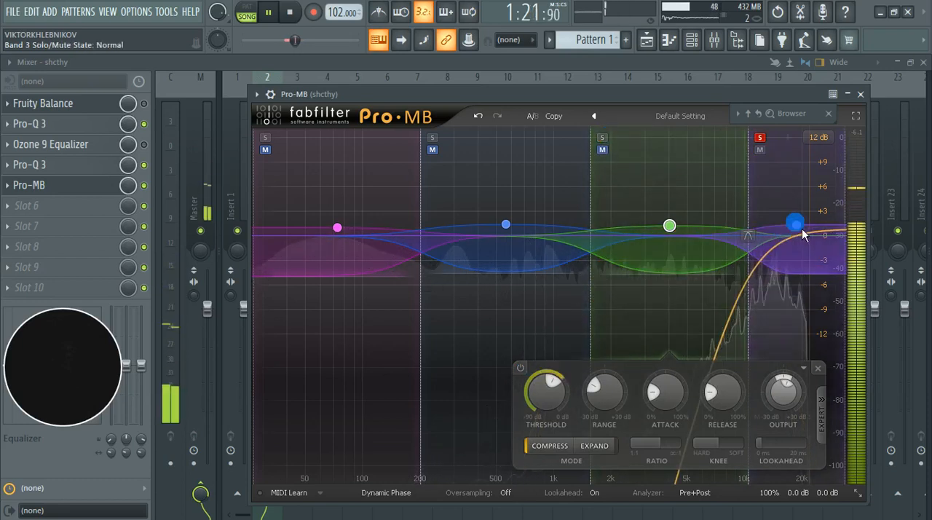
pyautogui.click(554, 370)
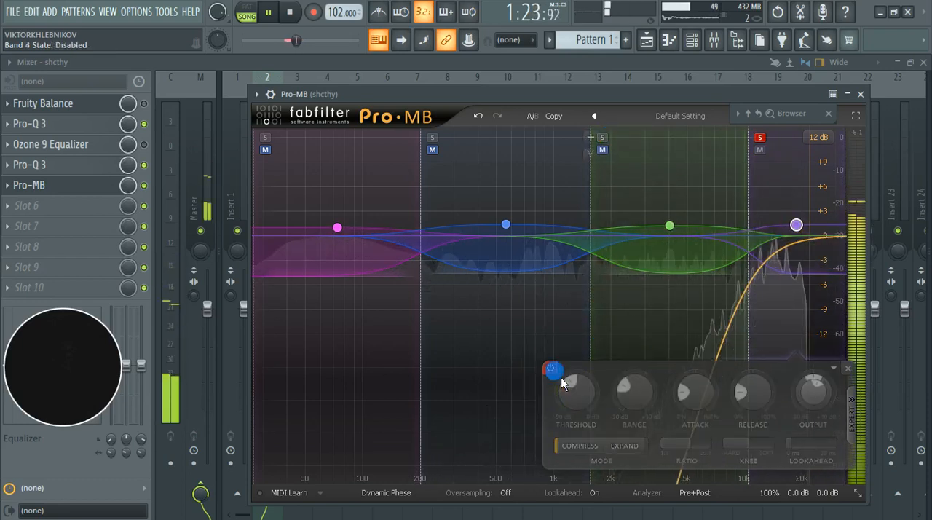
pyautogui.click(553, 370)
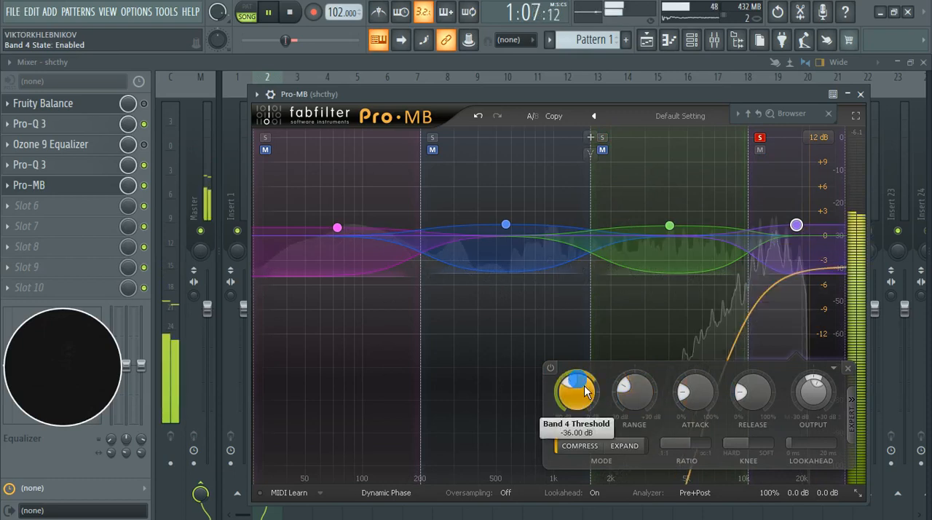
# Step: Set band 4's threshold to -30.49 dB and recheck the band disabled and enabled, leaving it enabled
pyautogui.moveTo(586, 385); pyautogui.dragTo(586, 384)
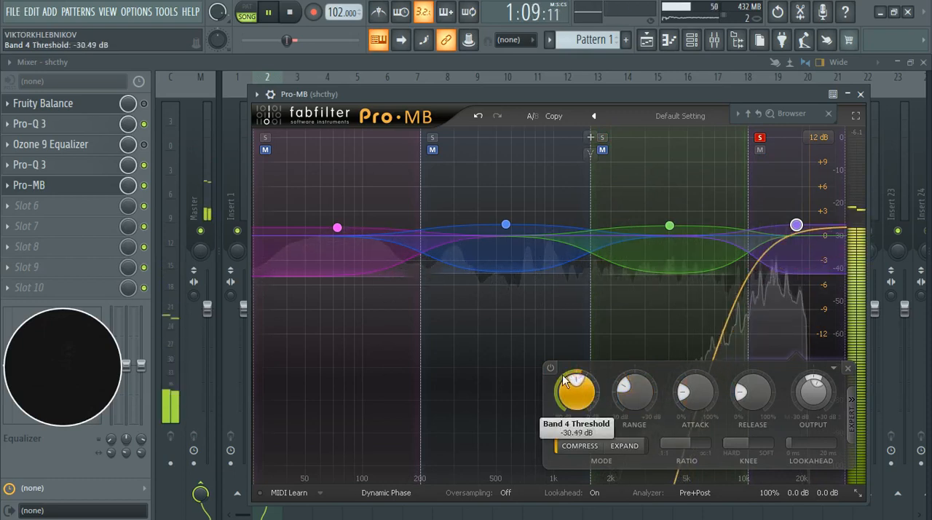
pyautogui.click(553, 370)
pyautogui.click(549, 367)
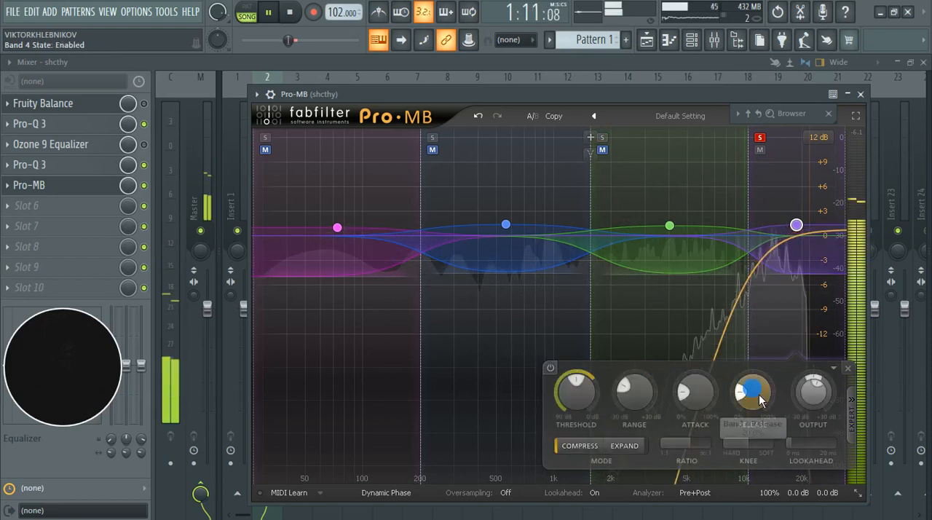
pyautogui.click(553, 370)
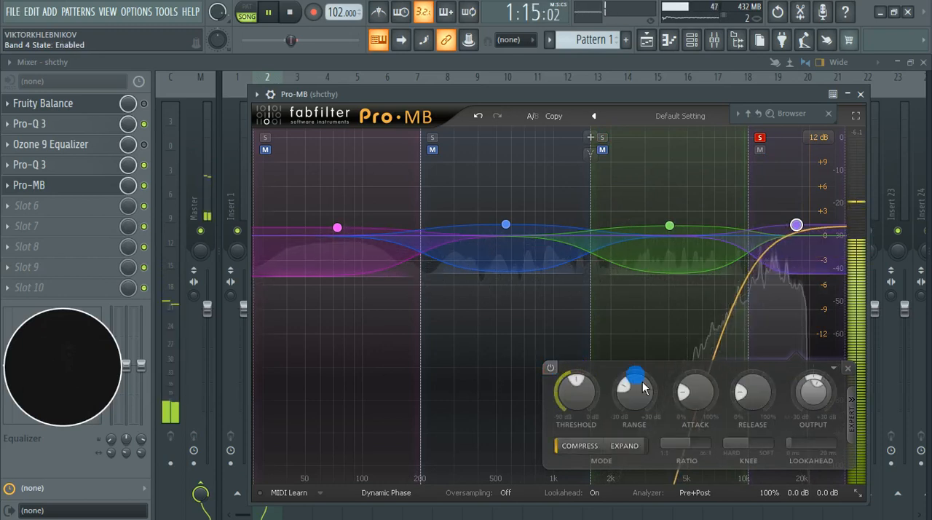
# Step: Remove the solo from band 4, restart playback, and close the Pro-MB window
pyautogui.press('space')
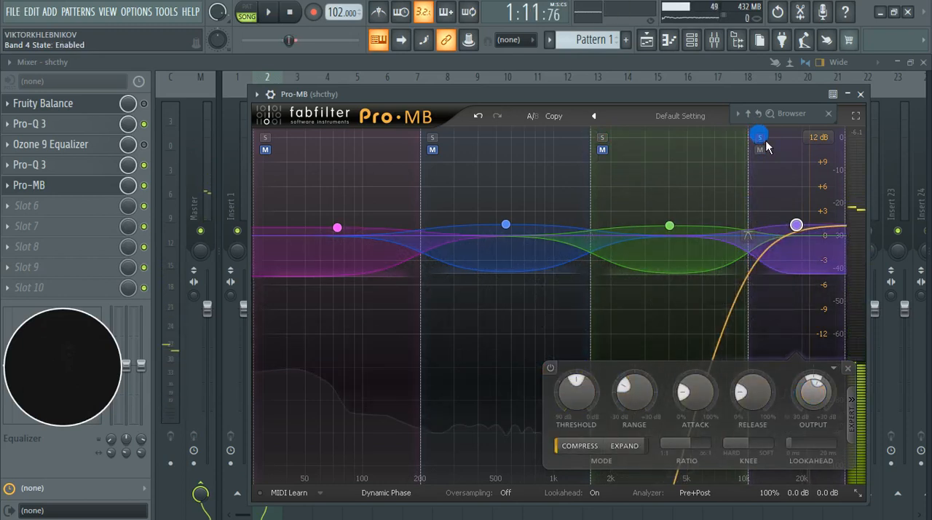
pyautogui.press('space')
pyautogui.click(790, 113)
pyautogui.click(861, 97)
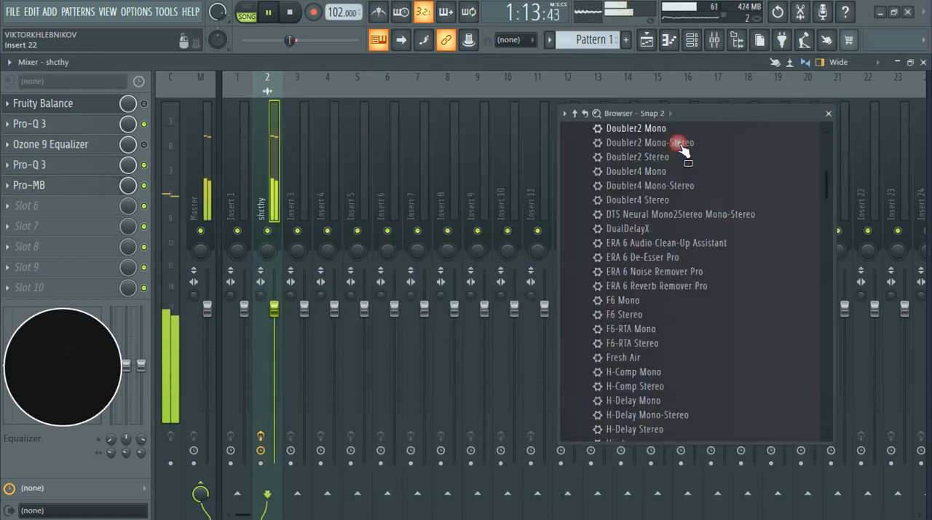
# Step: Compare the shcthy track with Pro-MB bypassed and active during playback, leave it active, and stop playback
pyautogui.click(145, 185)
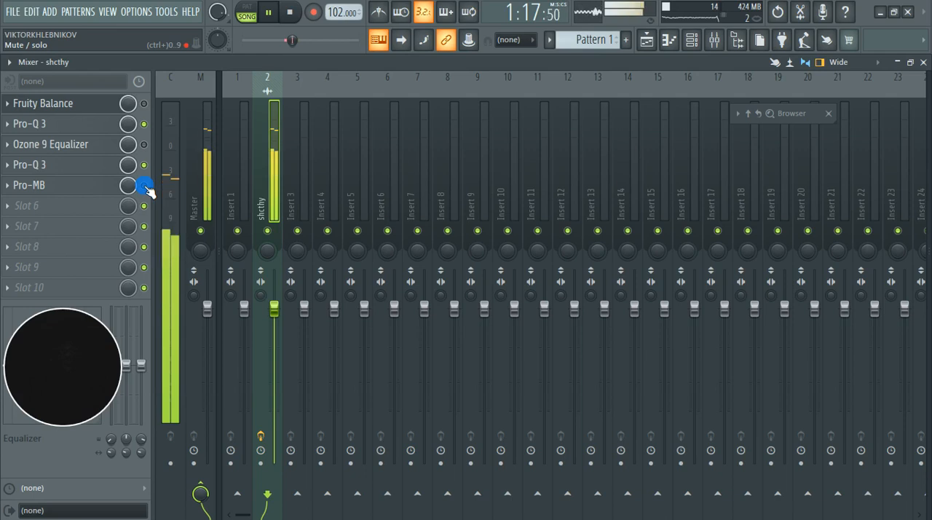
pyautogui.click(145, 186)
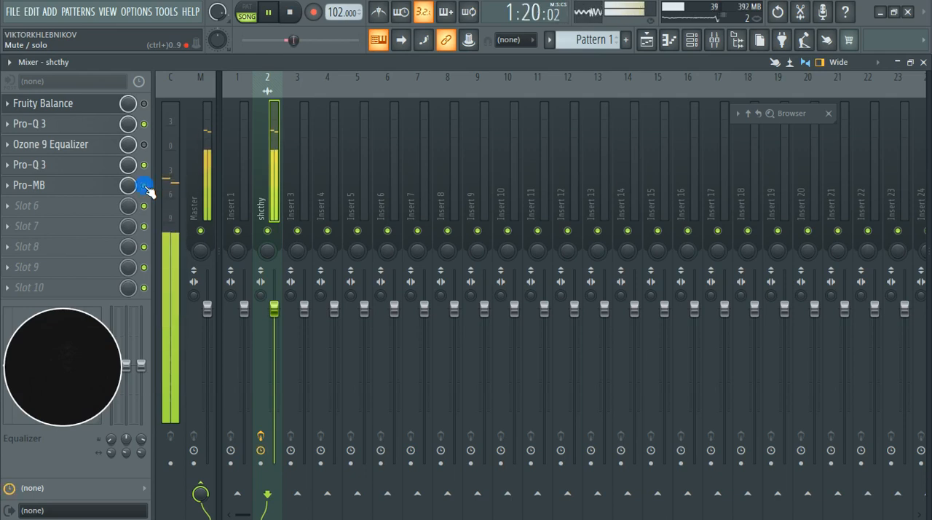
pyautogui.press('space')
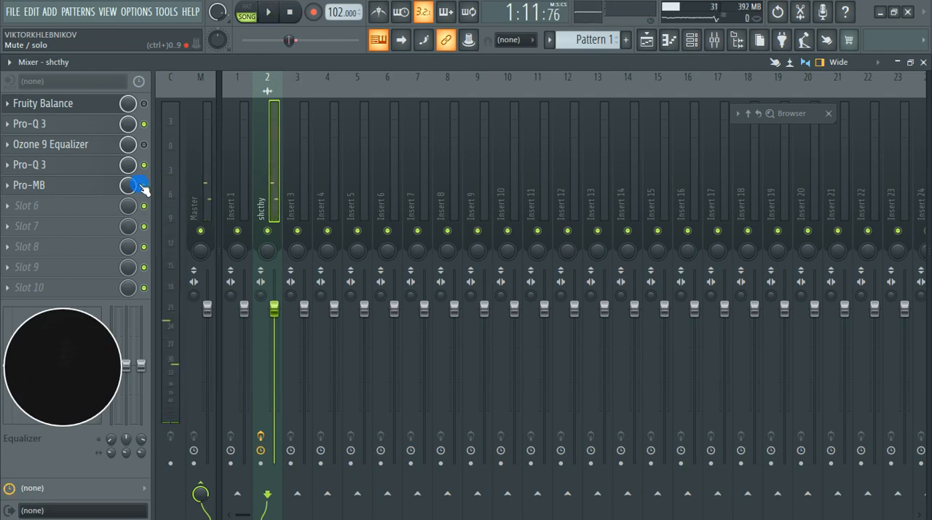
# Step: Enable the Fruity Balance and Ozone 9 Equalizer effects and arm the shcthy mixer track for disk recording
pyautogui.click(144, 144)
pyautogui.click(144, 104)
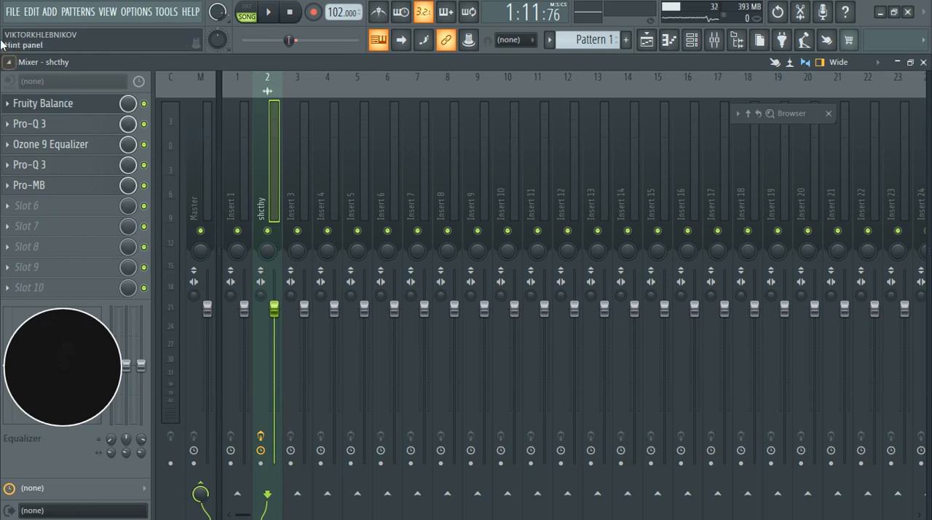
pyautogui.click(8, 64)
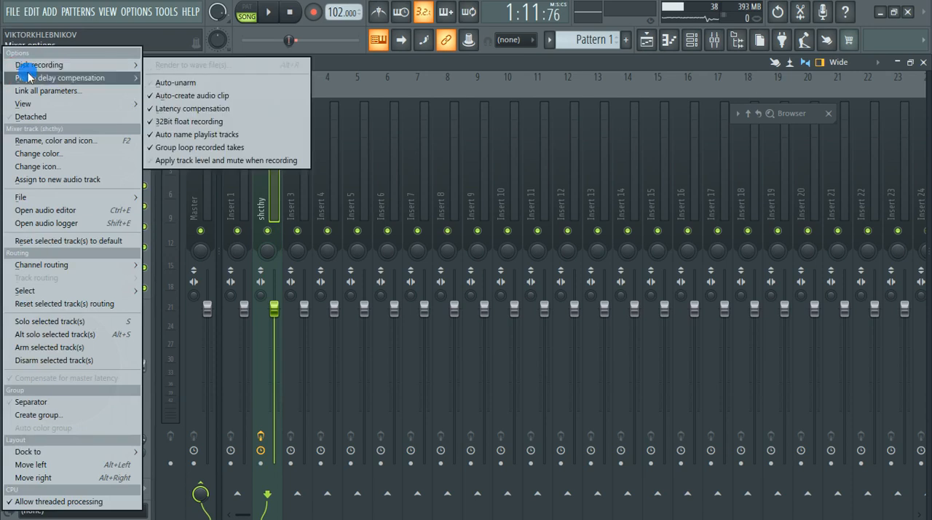
pyautogui.click(114, 78)
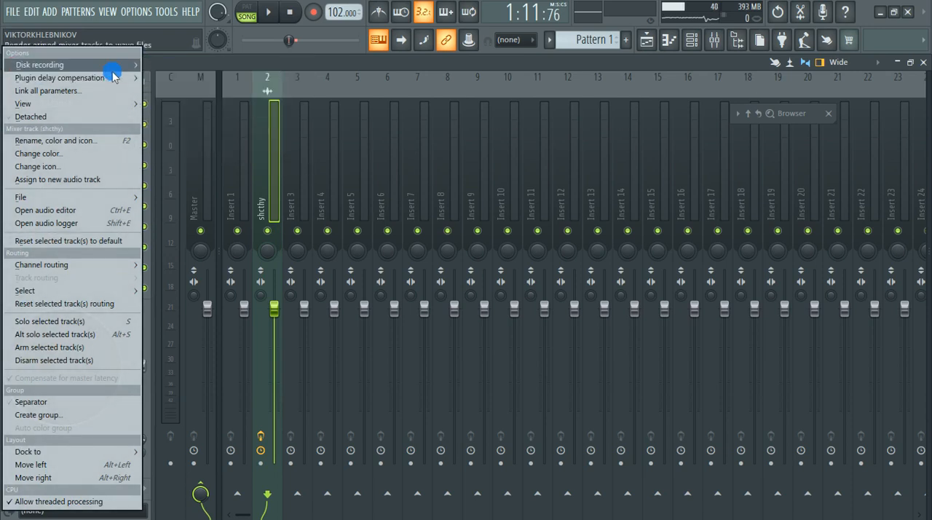
pyautogui.moveTo(112, 68)
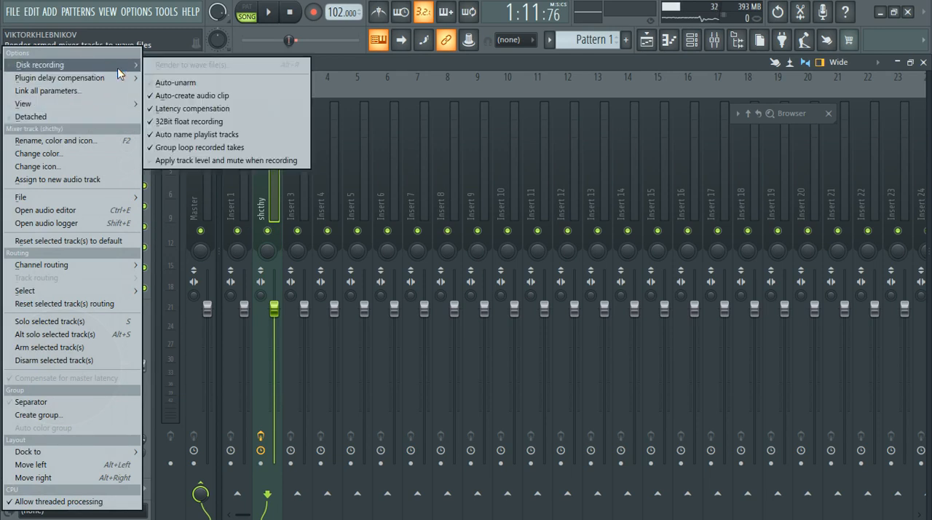
pyautogui.click(255, 470)
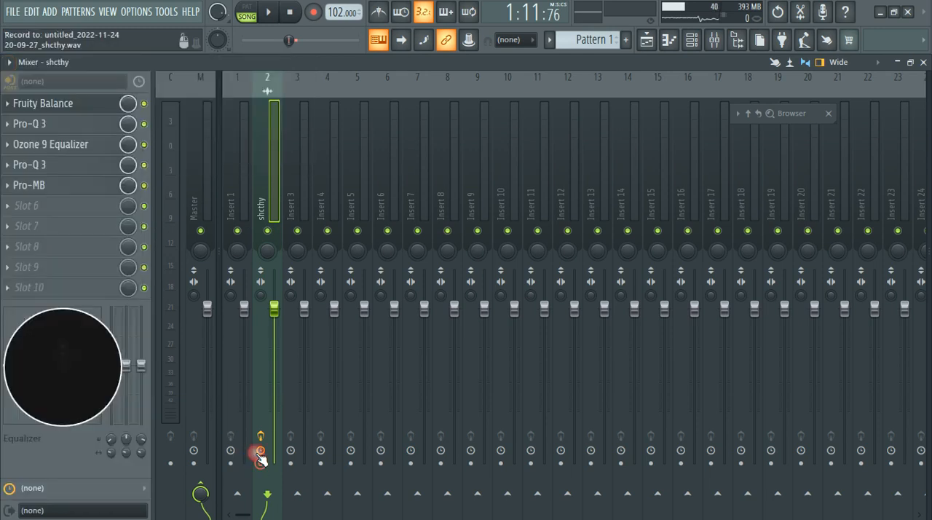
# Step: Render the armed shcthy mixer track to a wave file
pyautogui.click(10, 63)
pyautogui.moveTo(38, 71)
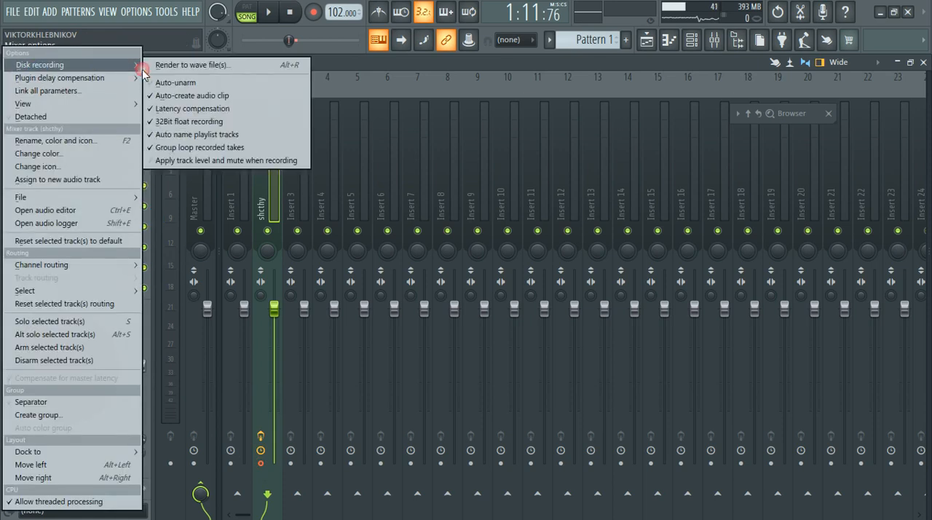
pyautogui.click(156, 65)
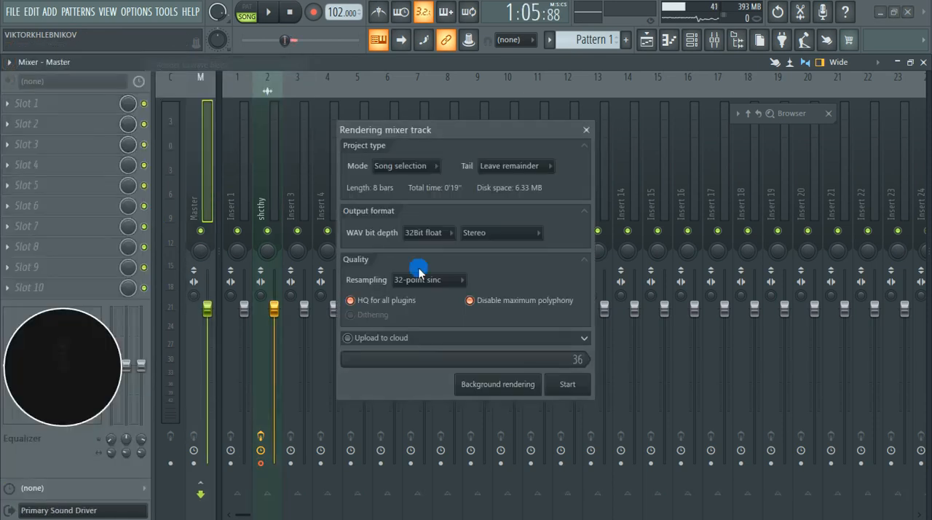
pyautogui.click(569, 388)
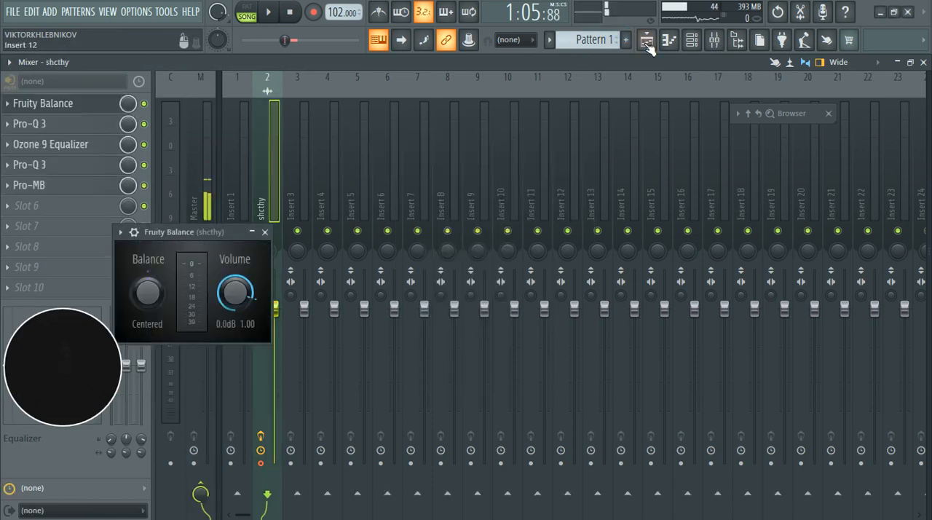
# Step: Clear the playlist's time selection and delete the short rendered clip at bar 29 on Track 3
pyautogui.click(647, 41)
pyautogui.doubleClick(205, 93)
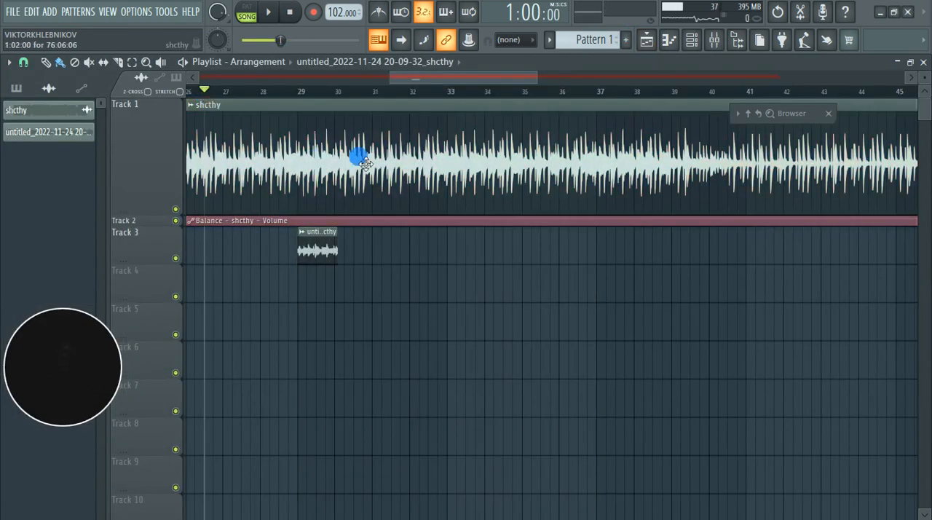
pyautogui.rightClick(328, 253)
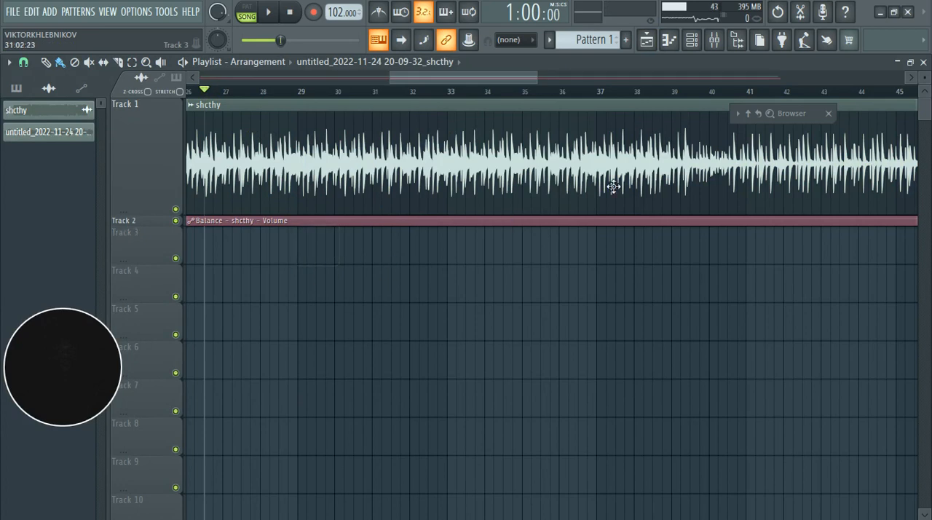
# Step: Render the armed shcthy track to a wave file again over the full song, and close the Fruity Balance window
pyautogui.click(714, 40)
pyautogui.click(9, 62)
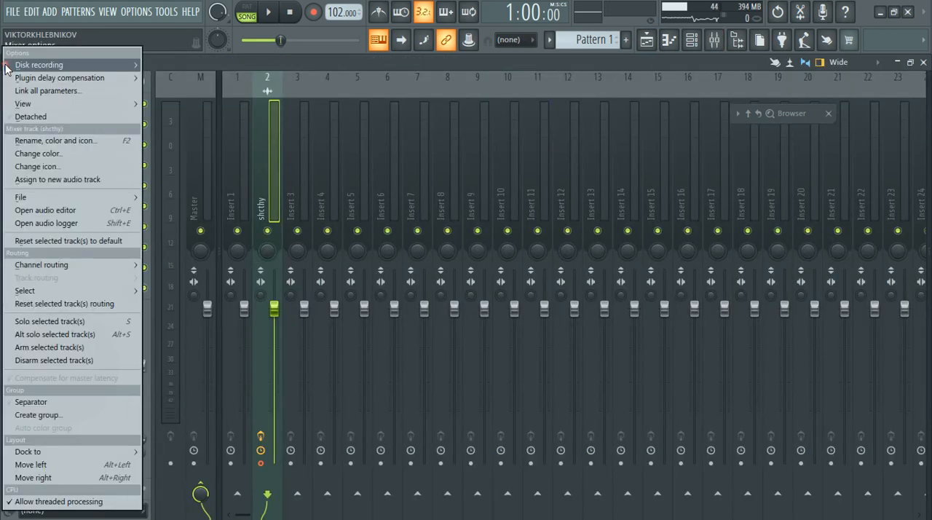
pyautogui.moveTo(46, 65)
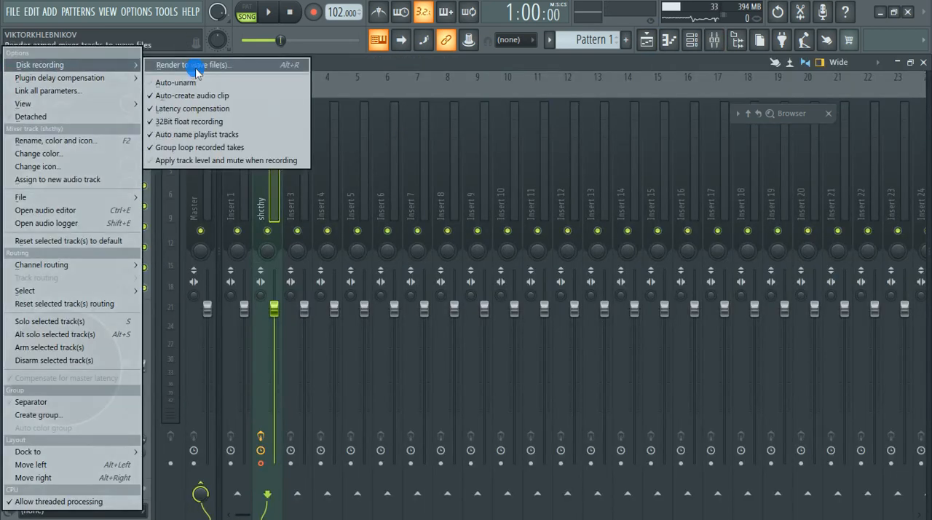
pyautogui.click(199, 66)
pyautogui.click(560, 384)
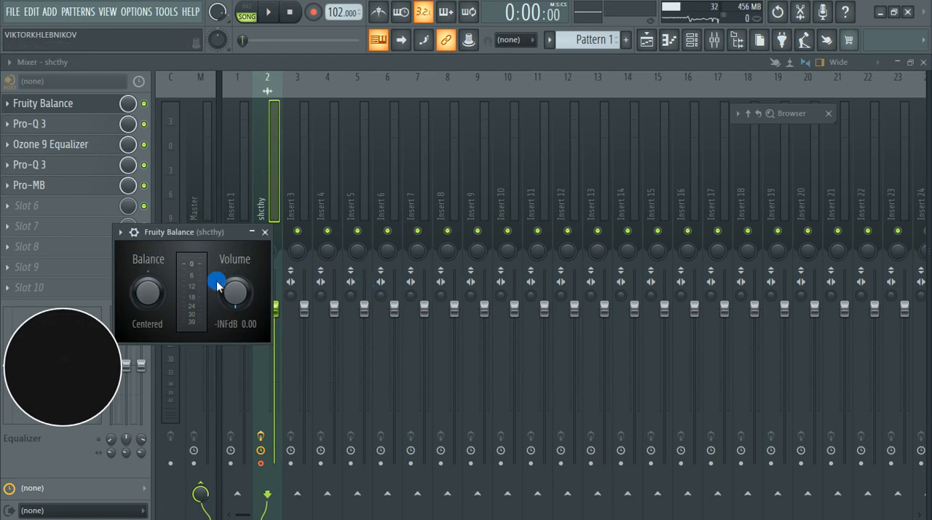
pyautogui.click(265, 232)
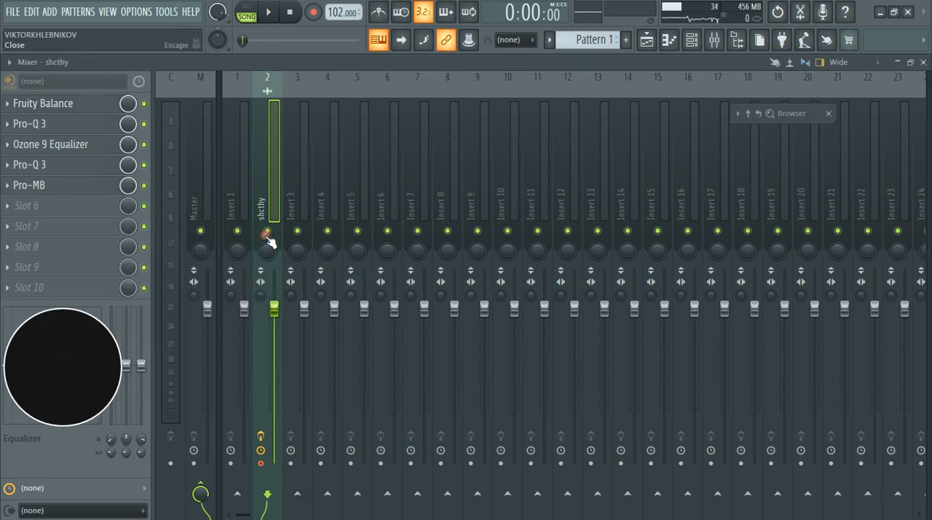
# Step: Examine the full rendered clip on Track 3 of the playlist against the original shcthy clip on Track 1
pyautogui.click(645, 40)
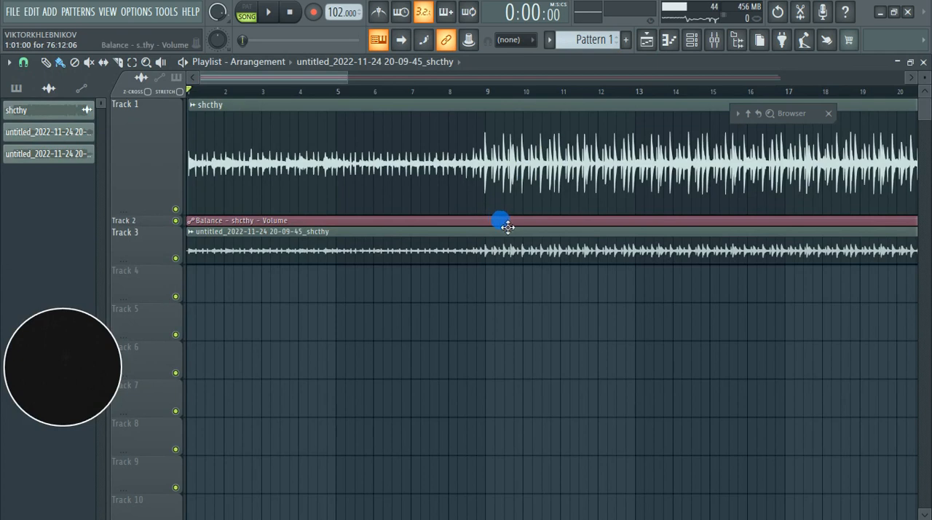
pyautogui.press('F9')
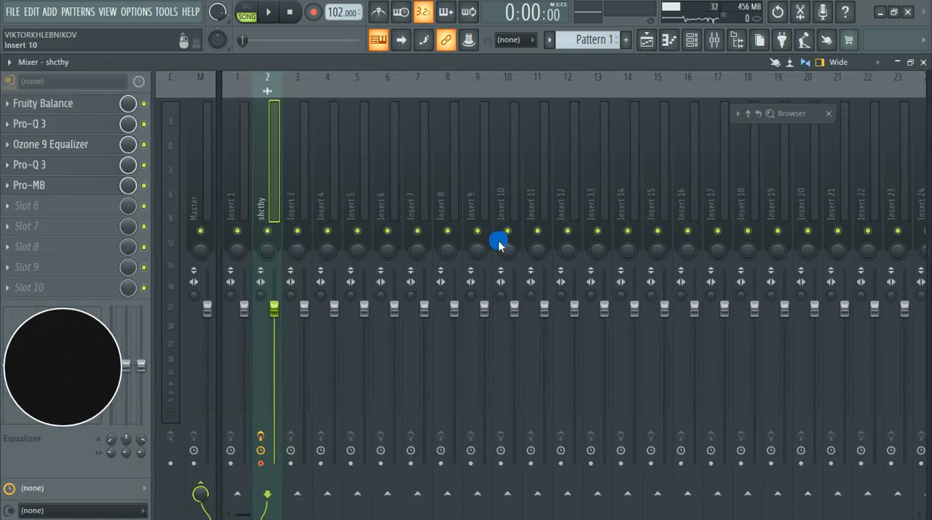
pyautogui.click(647, 40)
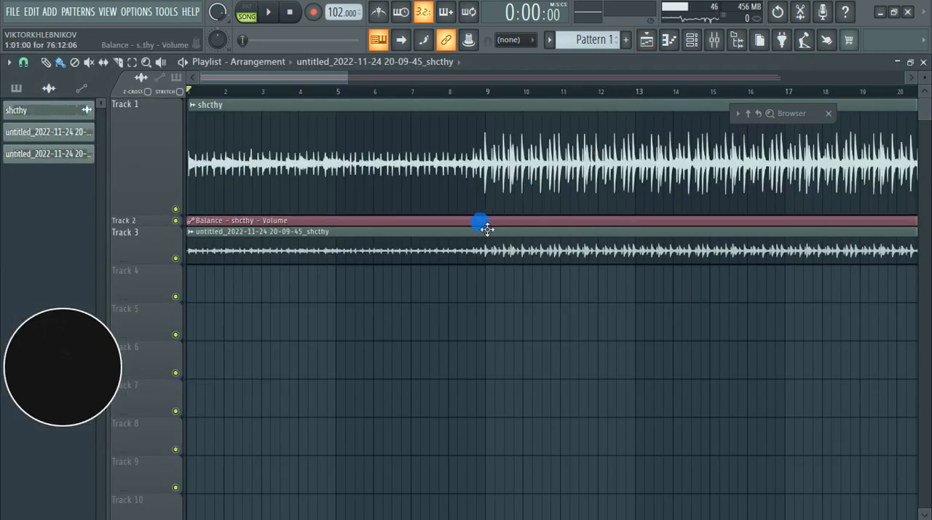
pyautogui.scroll(-3, 328, 330)
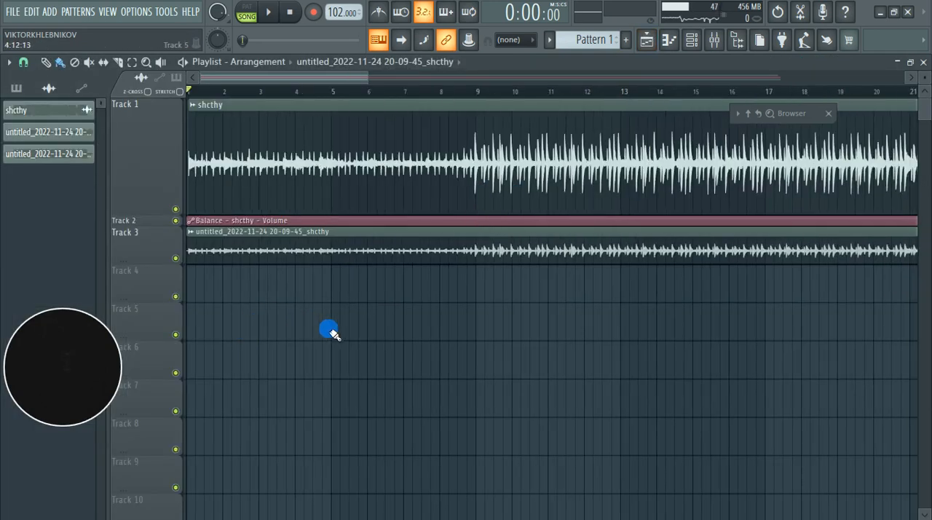
pyautogui.scroll(-5, 331, 330)
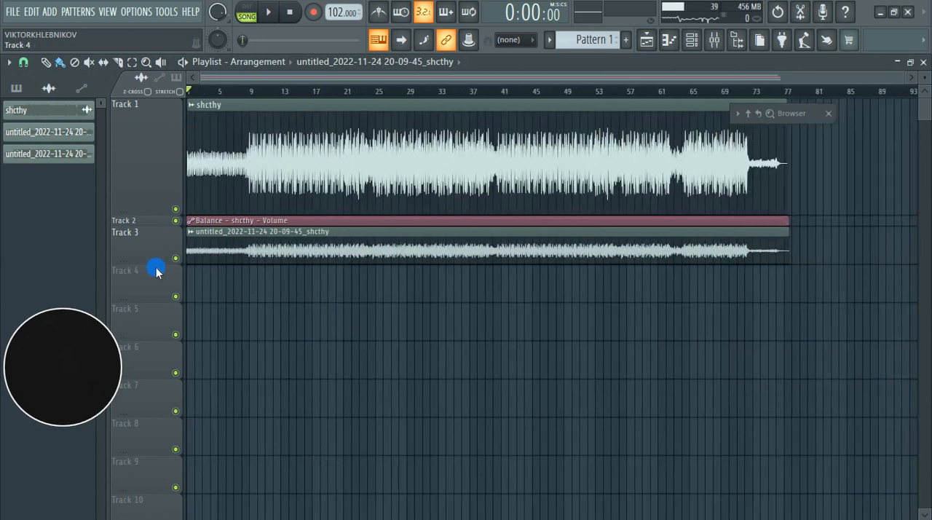
# Step: Enlarge Track 3 in the playlist and compare the rendered clip's waveform and ending with the original clip on Track 1
pyautogui.moveTo(162, 269); pyautogui.dragTo(163, 306)
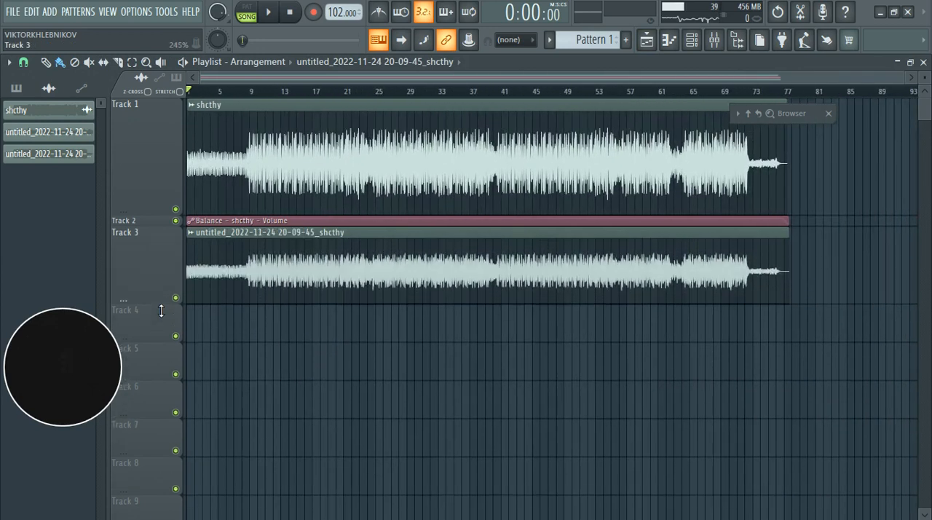
pyautogui.click(228, 277)
pyautogui.scroll(8, 804, 296)
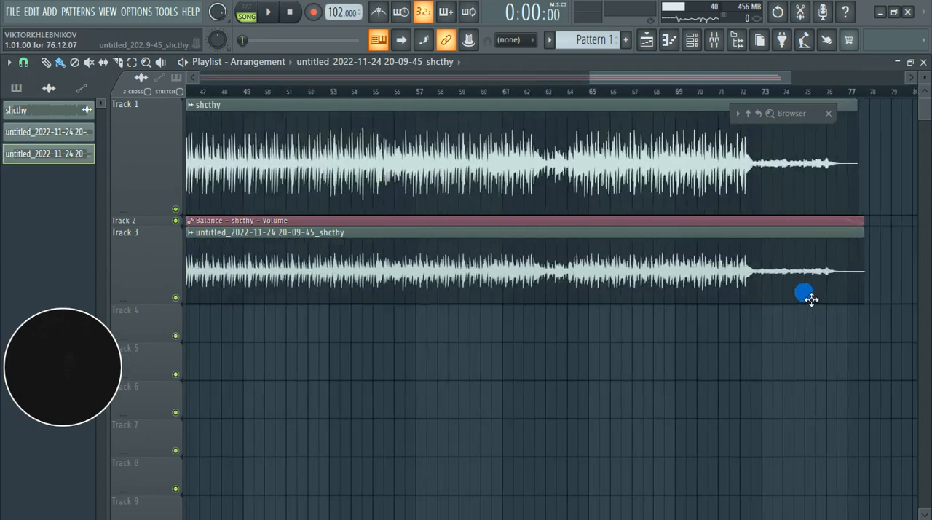
pyautogui.scroll(5, 894, 287)
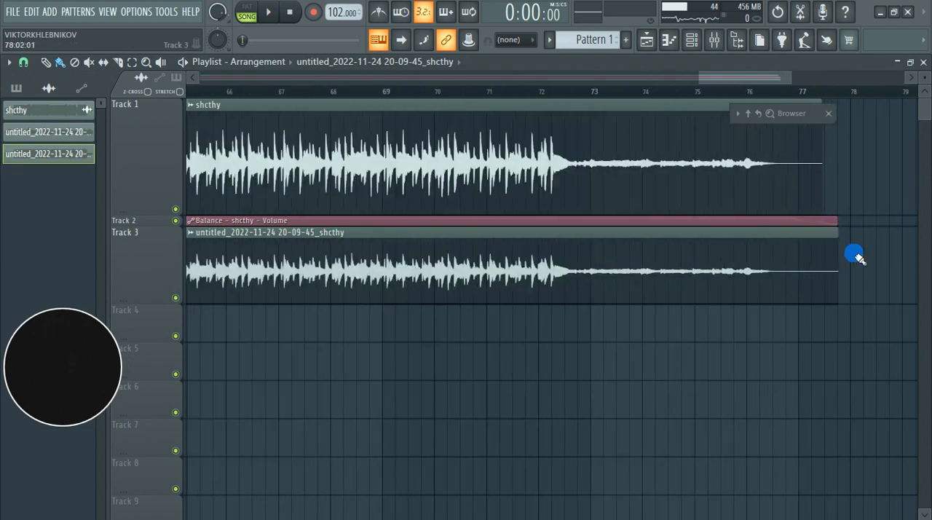
pyautogui.scroll(1, 846, 253)
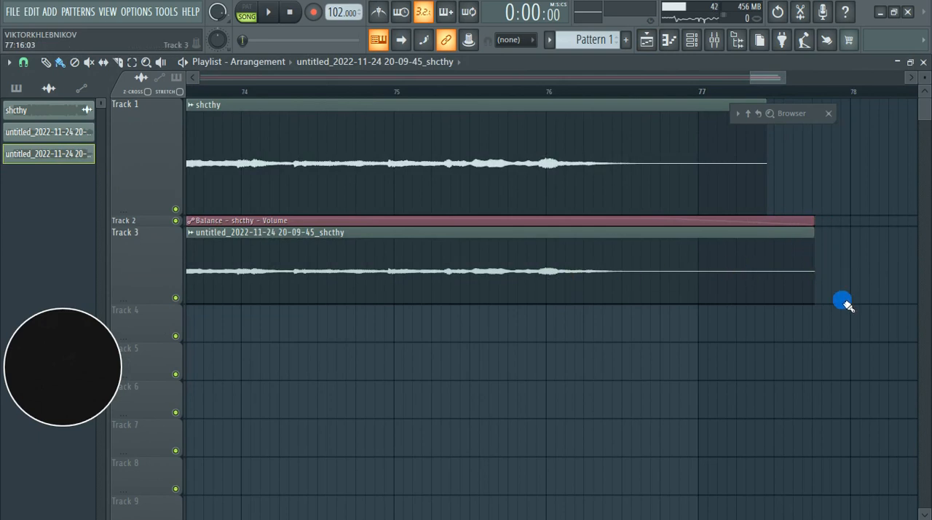
pyautogui.scroll(-2, 841, 298)
pyautogui.scroll(-7, 838, 295)
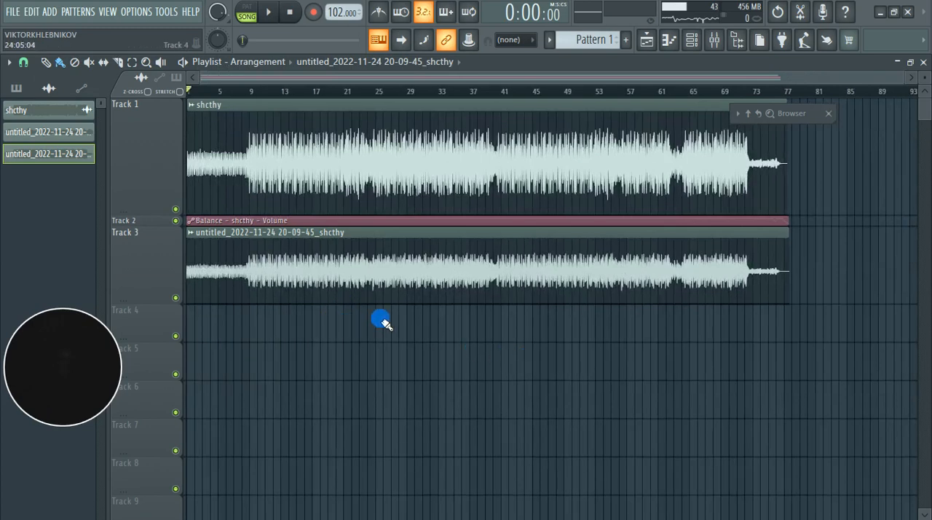
pyautogui.moveTo(155, 307); pyautogui.dragTo(161, 373)
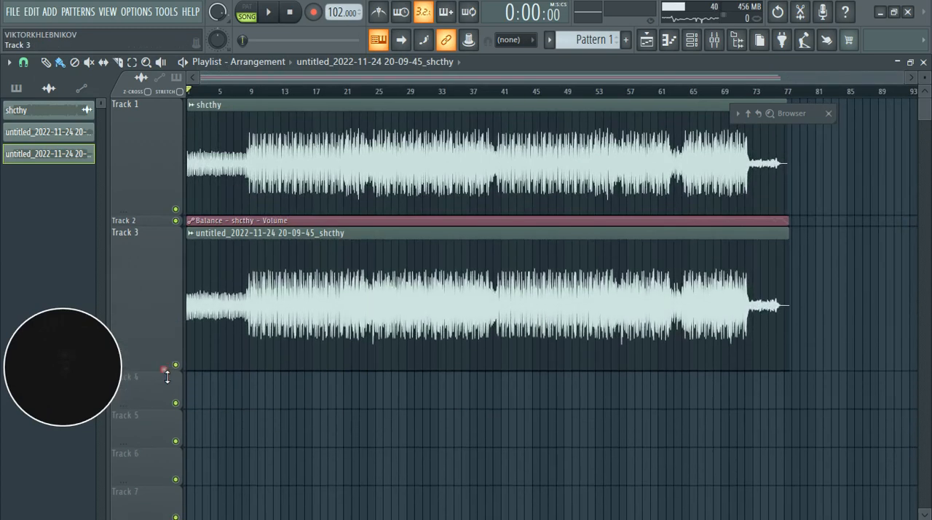
pyautogui.scroll(2, 405, 257)
pyautogui.scroll(-2, 412, 265)
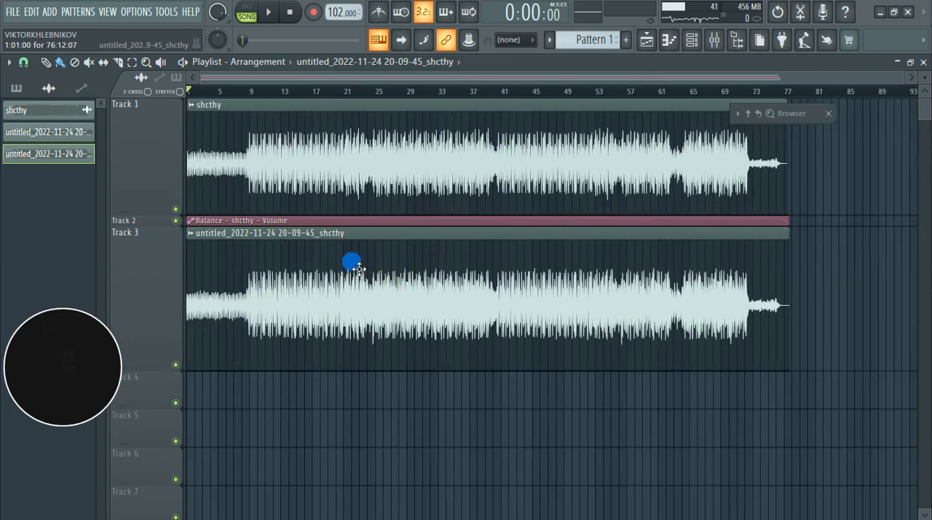
# Step: Delete the Balance volume automation and the original shcthy clip, and move the rendered clip from Track 3 to Track 1
pyautogui.rightClick(238, 221)
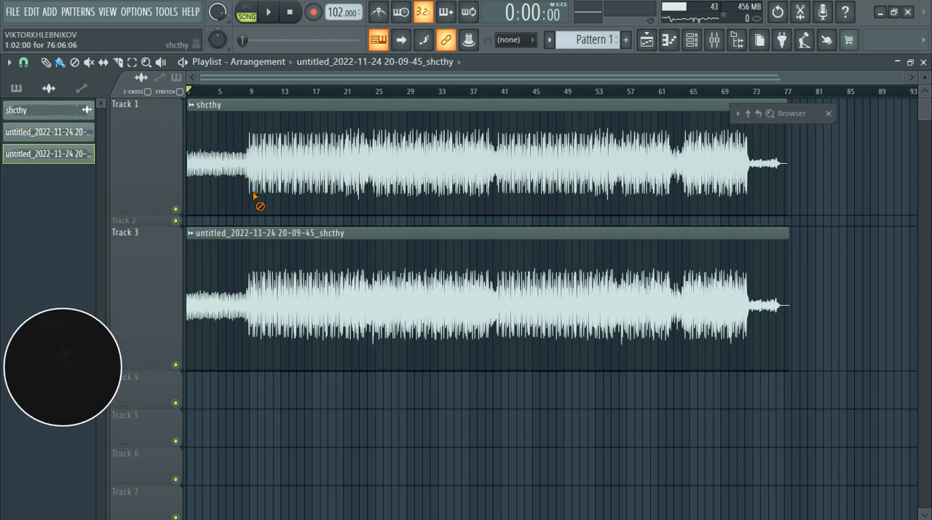
pyautogui.rightClick(255, 196)
pyautogui.moveTo(252, 300); pyautogui.dragTo(252, 128)
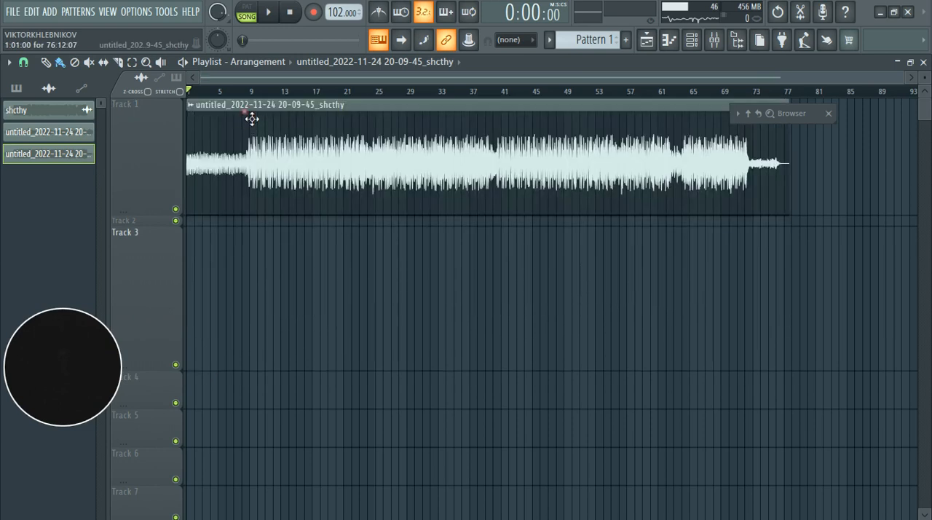
# Step: Assign the rendered audio clip to a free mixer track from its channel settings
pyautogui.doubleClick(403, 161)
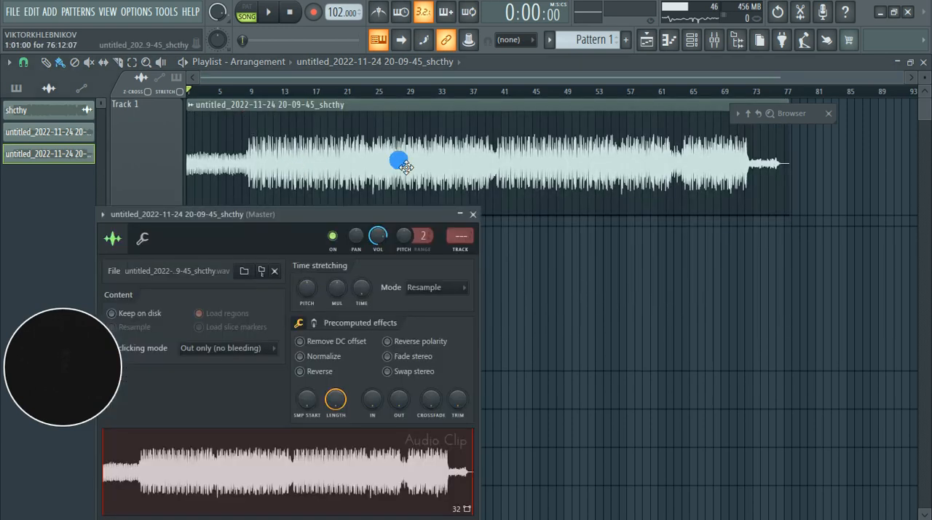
pyautogui.click(462, 251)
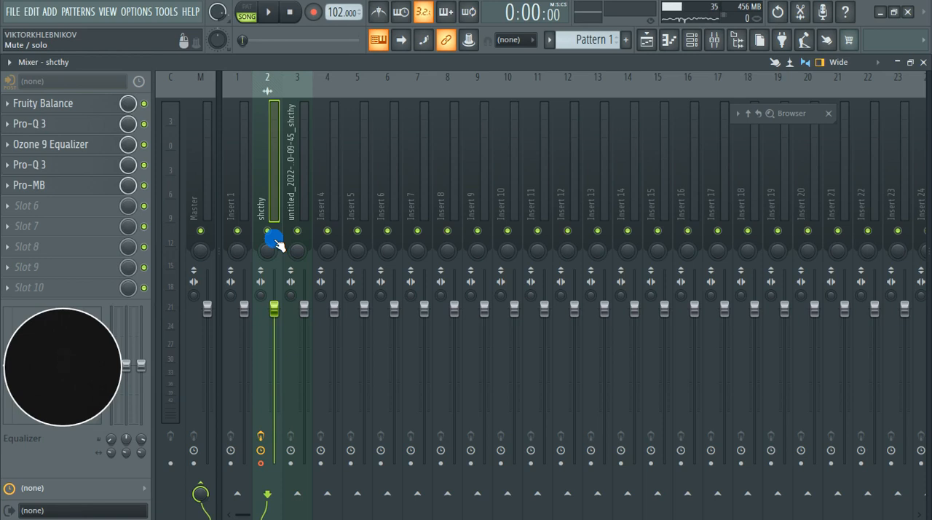
# Step: Bypass all effects on the shcthy mixer track, mute it and disarm its recording, leaving the rendered clip's mixer track selected
pyautogui.click(261, 436)
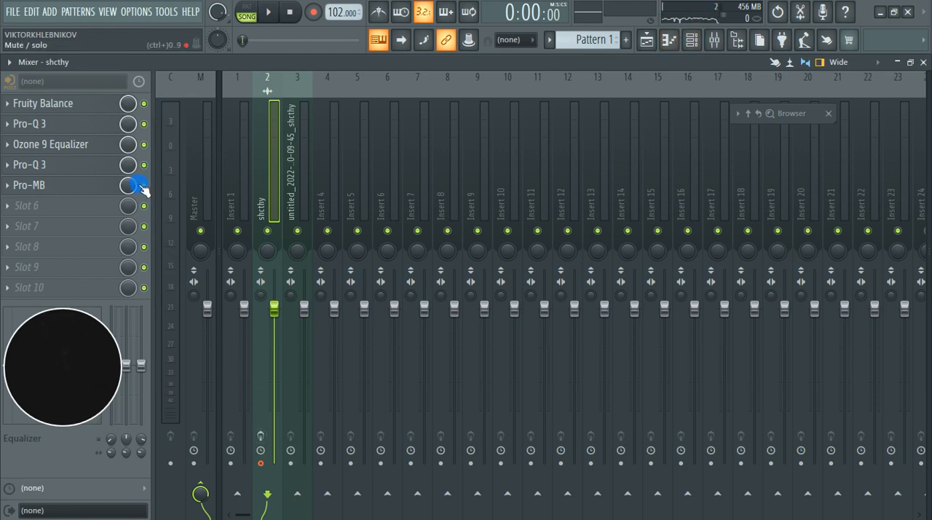
pyautogui.moveTo(142, 188); pyautogui.dragTo(144, 104)
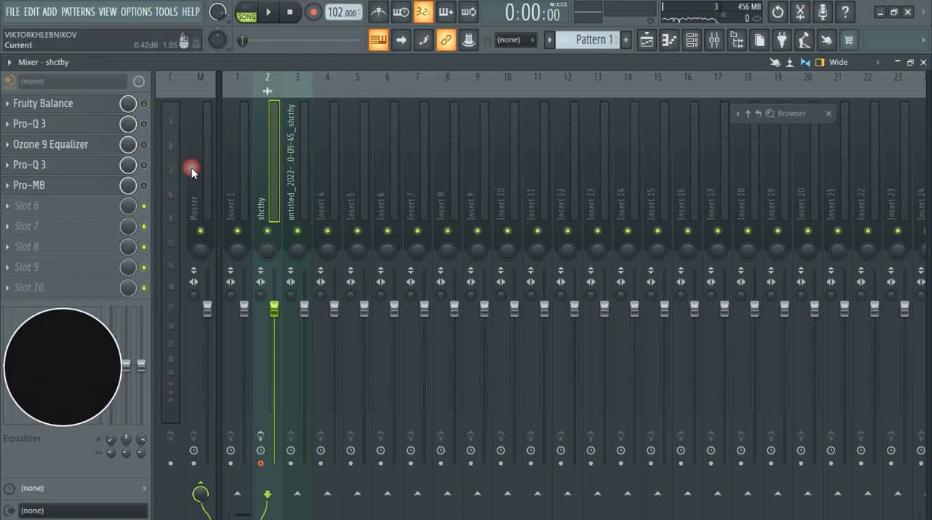
pyautogui.click(267, 230)
pyautogui.click(303, 176)
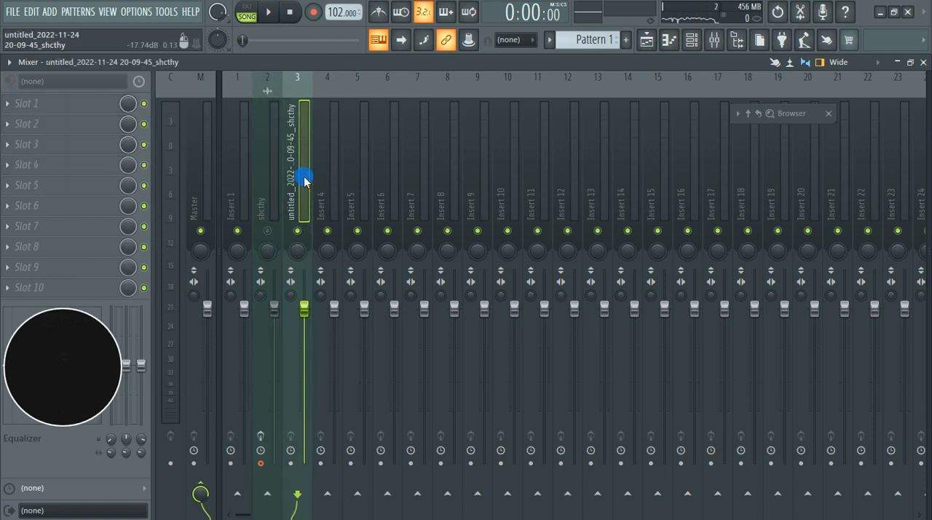
pyautogui.click(263, 466)
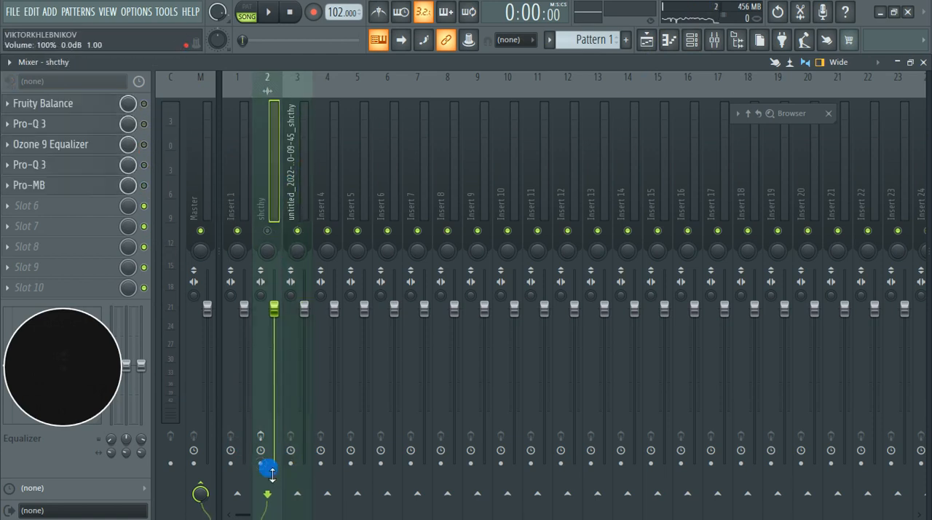
pyautogui.click(298, 164)
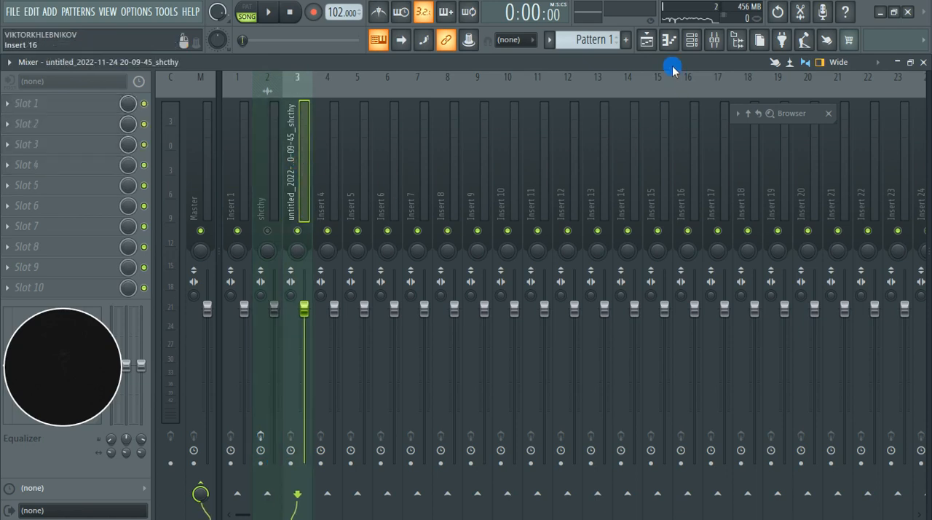
# Step: Select bars 29 to 39 in the playlist and play that section, checking the rendered clip's level in the mixer
pyautogui.click(692, 39)
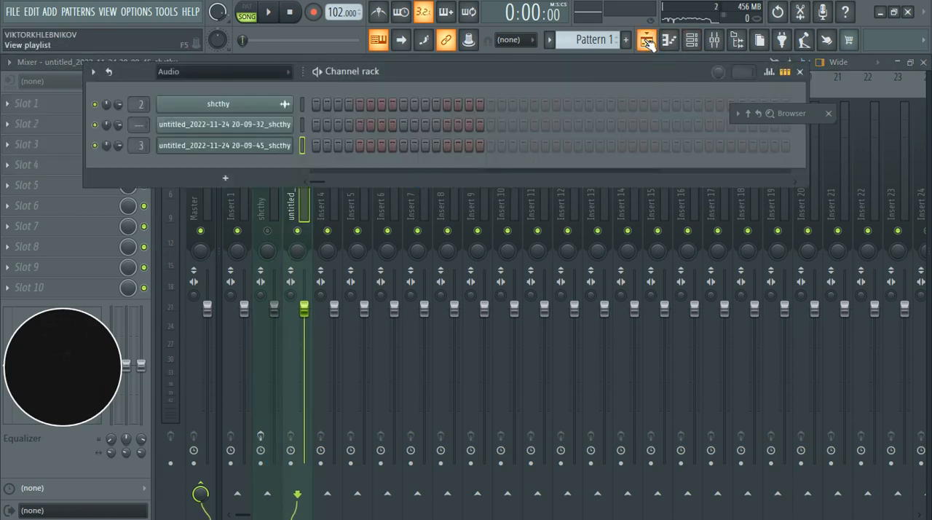
pyautogui.click(648, 40)
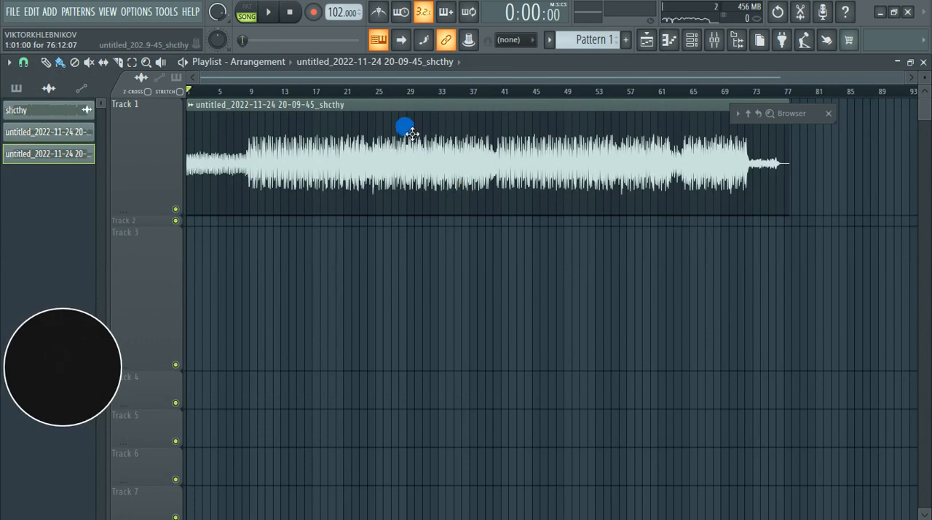
pyautogui.moveTo(402, 89); pyautogui.dragTo(486, 107)
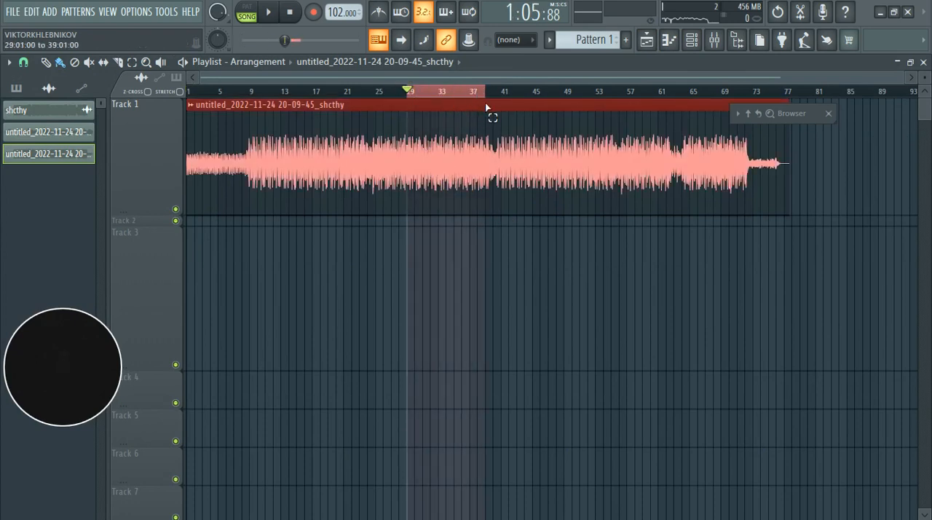
pyautogui.scroll(4, 424, 185)
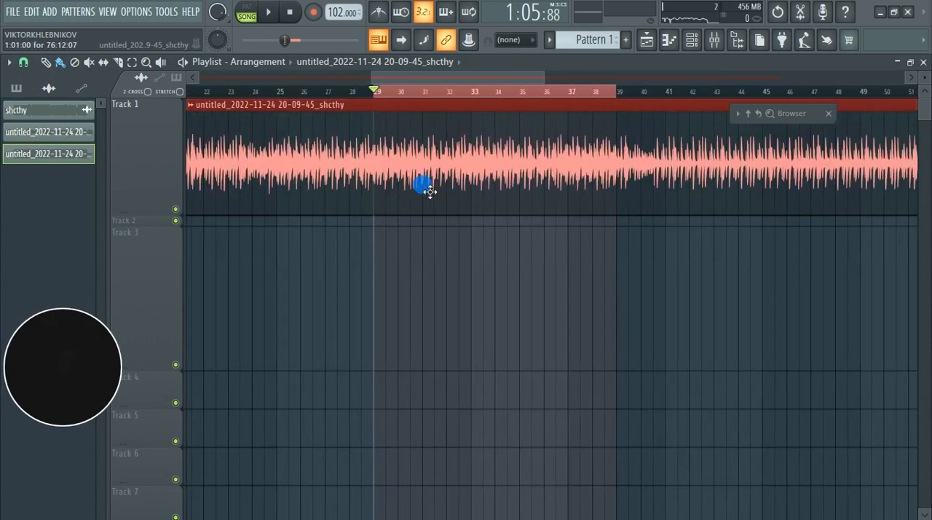
pyautogui.press('space')
pyautogui.click(715, 40)
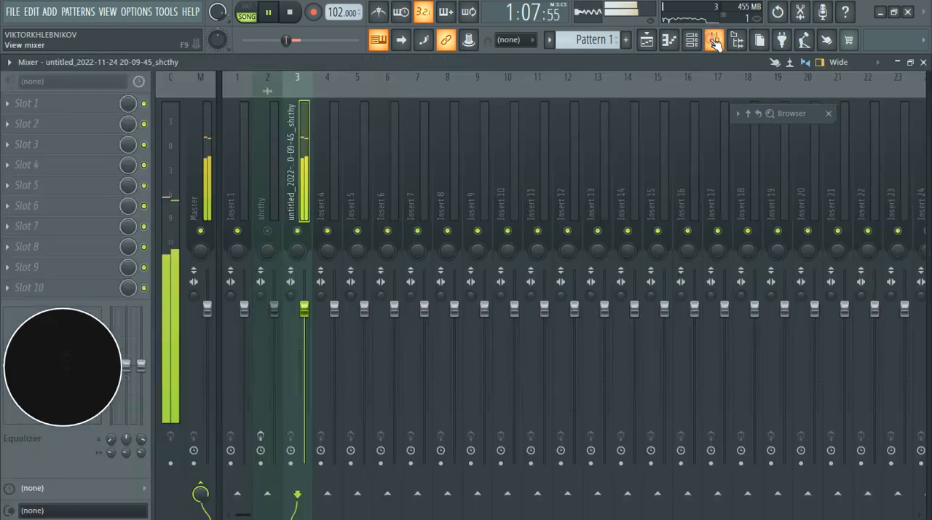
pyautogui.press('space')
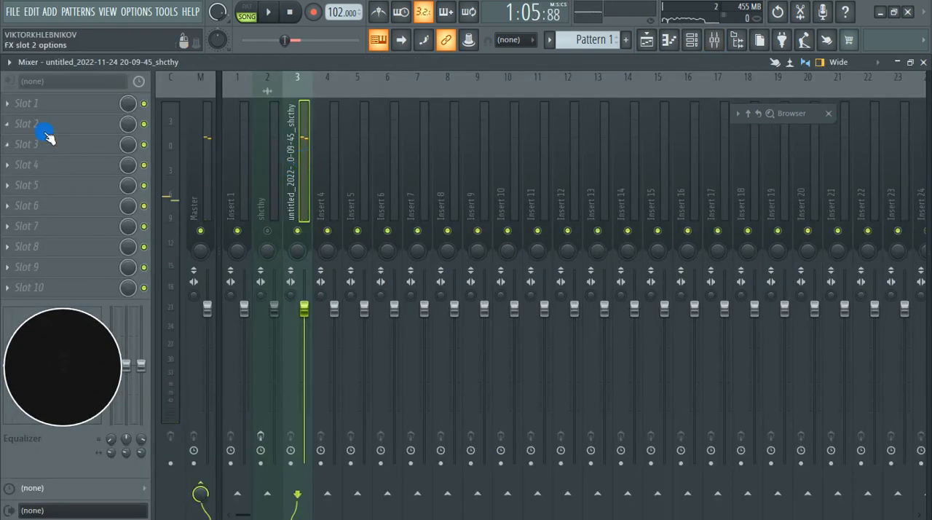
# Step: Find Ozone 9 Imager among the installed VST3 effects and load it into slot 1 of the rendered clip's mixer track
pyautogui.click(17, 108)
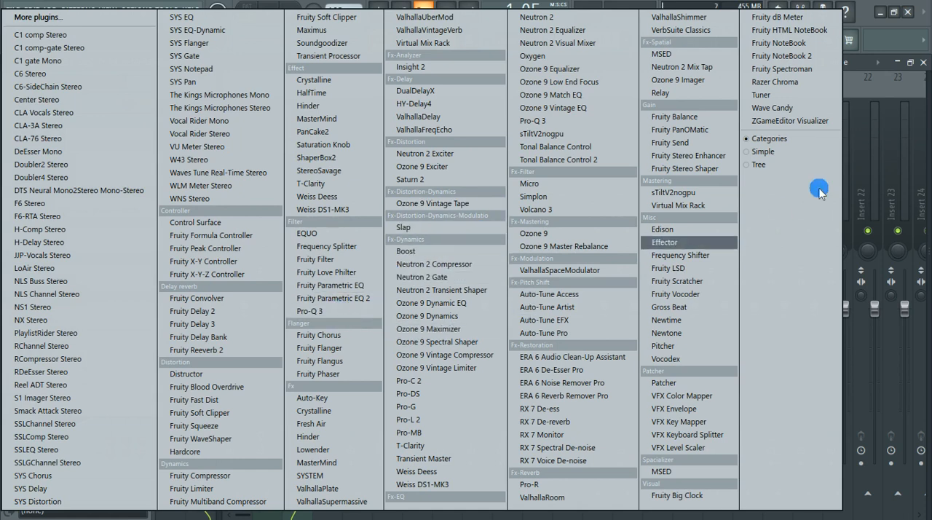
pyautogui.click(870, 65)
pyautogui.moveTo(756, 115)
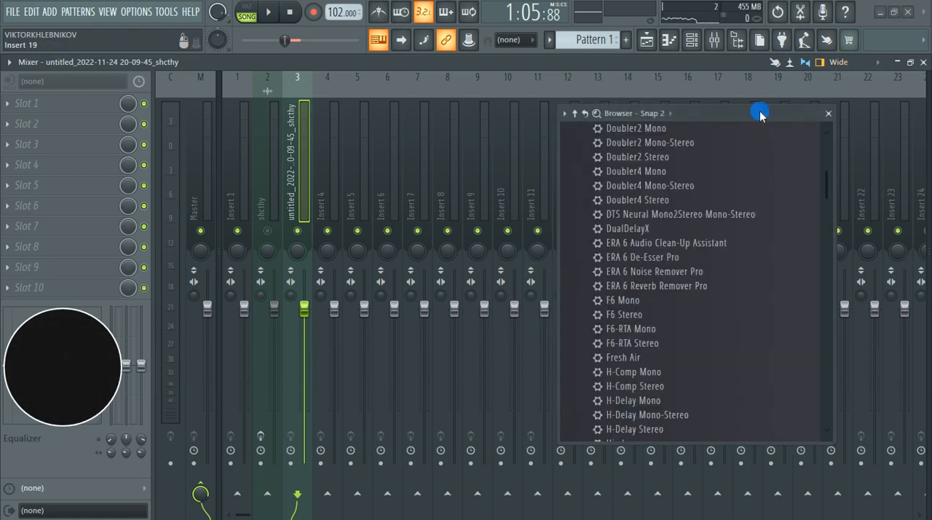
pyautogui.scroll(15, 649, 300)
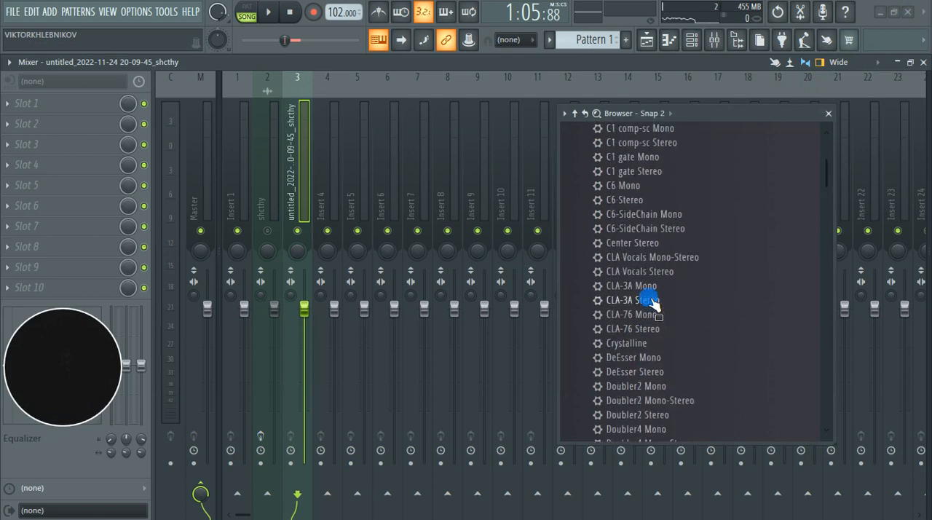
pyautogui.scroll(3, 649, 299)
pyautogui.click(641, 295)
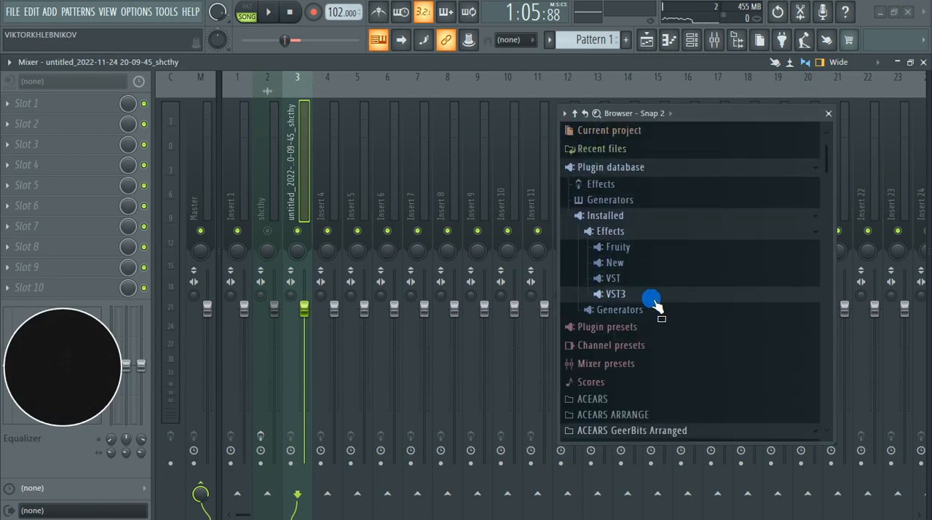
pyautogui.click(652, 297)
pyautogui.click(32, 103)
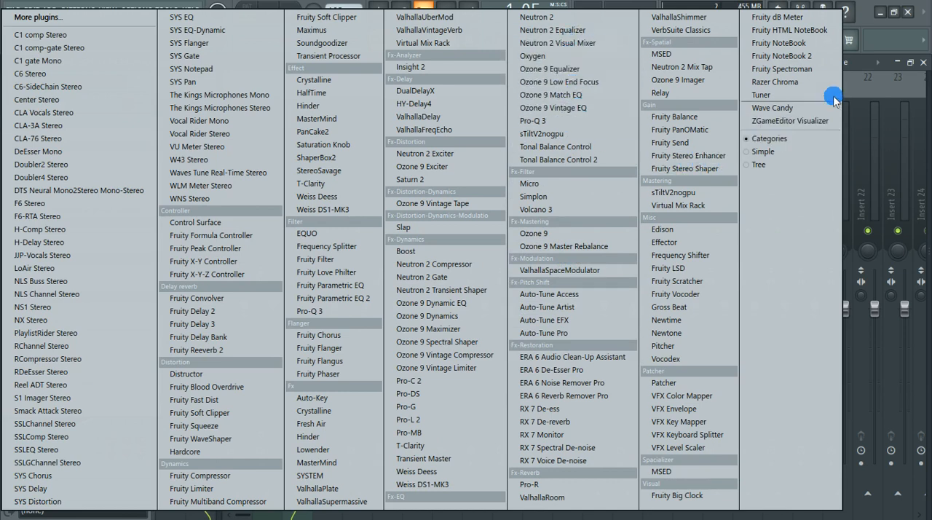
pyautogui.click(859, 64)
pyautogui.moveTo(783, 112)
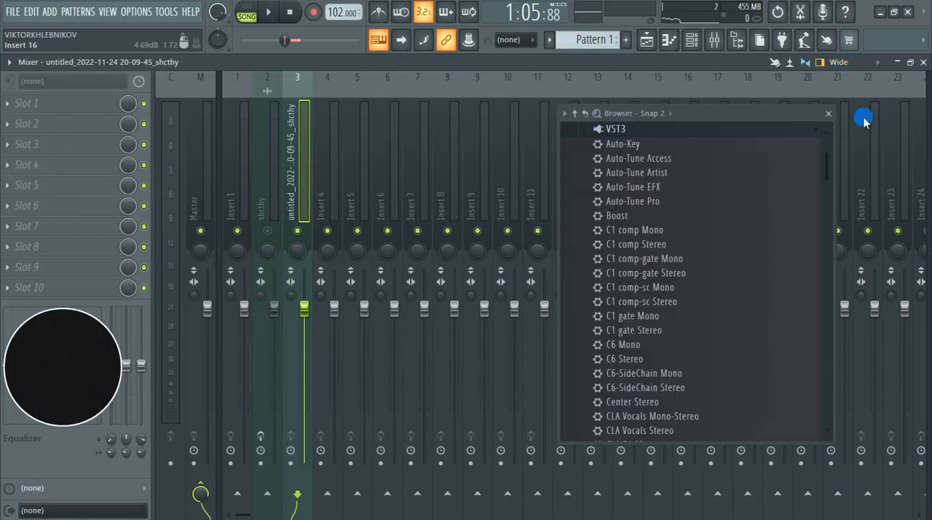
pyautogui.scroll(-8, 672, 321)
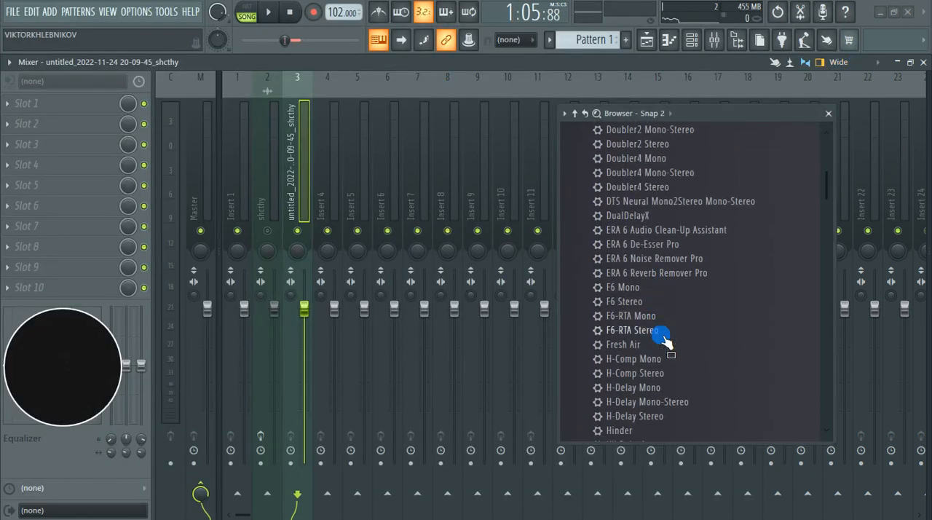
pyautogui.scroll(-20, 663, 335)
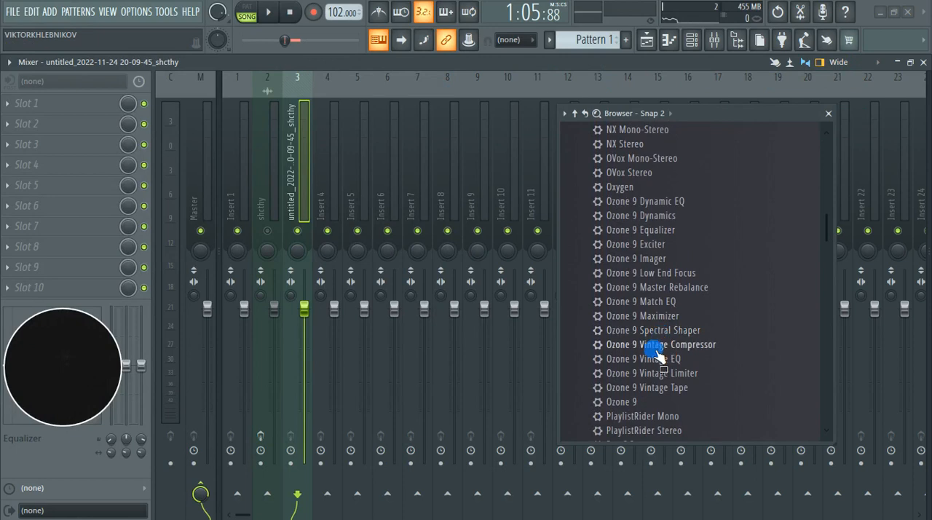
pyautogui.moveTo(638, 260); pyautogui.dragTo(48, 106)
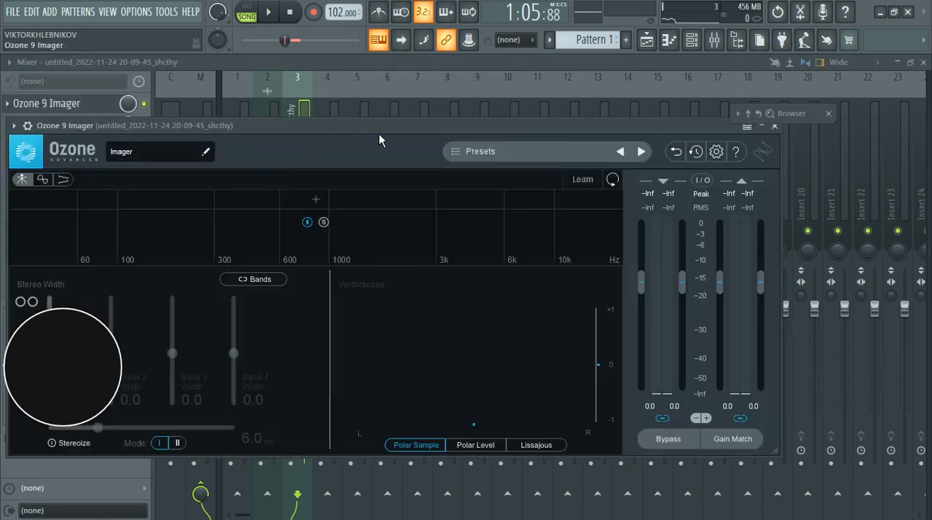
# Step: Reposition the Ozone 9 Imager window and split its spectrum into four bands, with the middle crossover at about 1.2 kHz
pyautogui.click(396, 126)
pyautogui.click(538, 153)
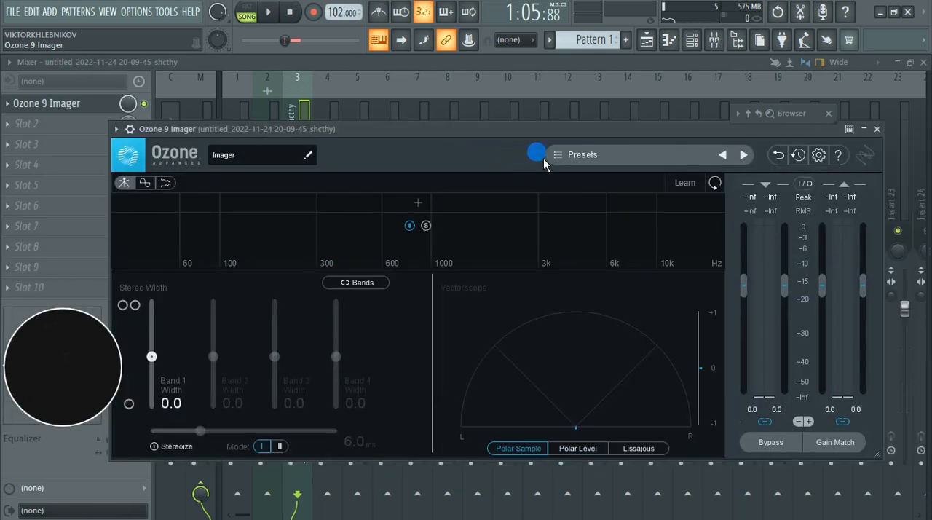
pyautogui.moveTo(486, 135); pyautogui.dragTo(499, 116)
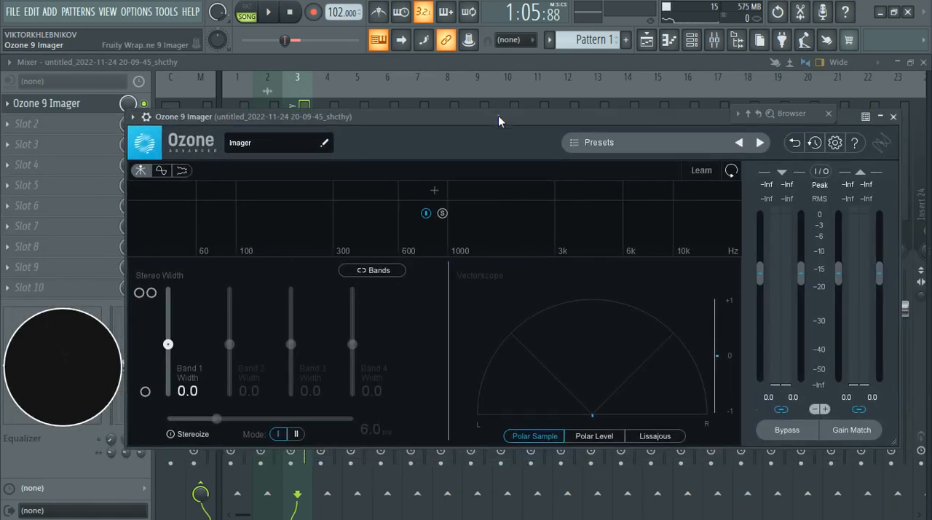
pyautogui.click(434, 191)
pyautogui.click(475, 197)
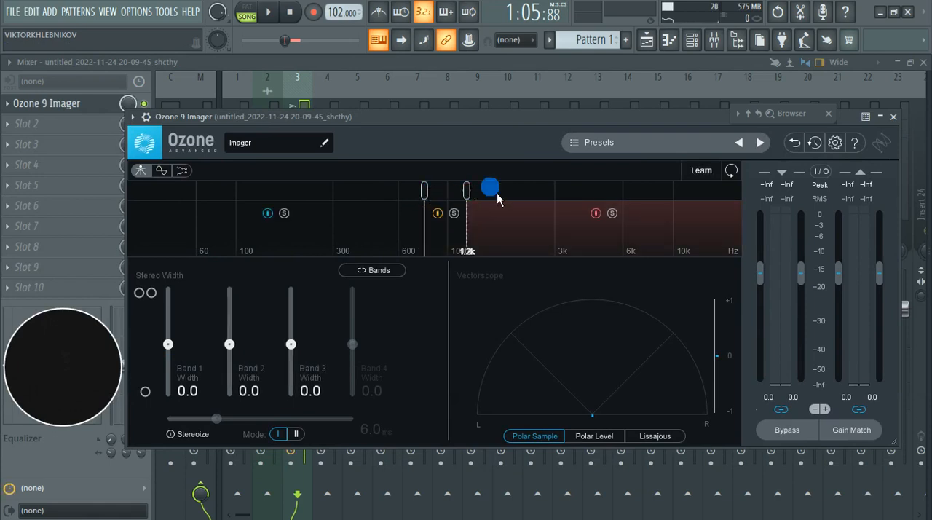
pyautogui.click(560, 198)
# Step: Solo band 1 in Ozone 9 Imager, play the section and set the lowest crossover to about 99 Hz
pyautogui.moveTo(426, 193); pyautogui.dragTo(273, 196)
pyautogui.press('space')
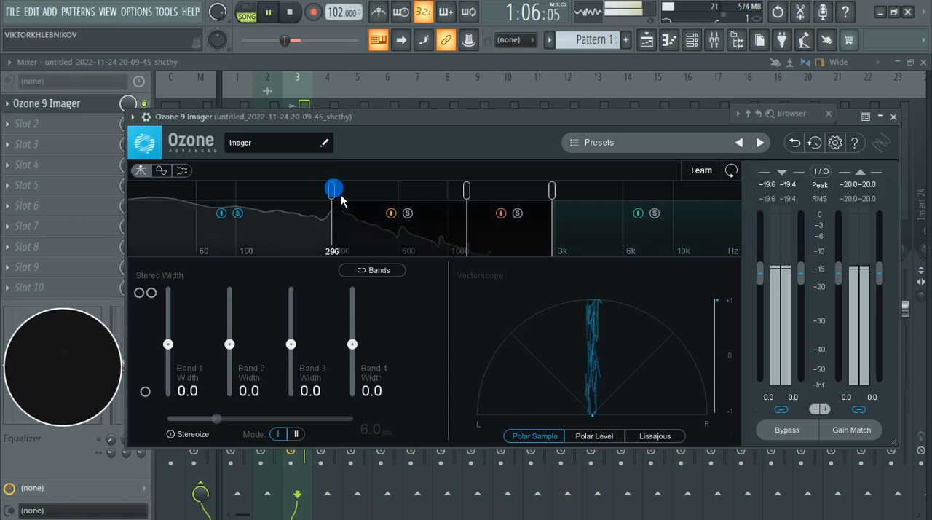
pyautogui.moveTo(331, 192); pyautogui.dragTo(262, 201)
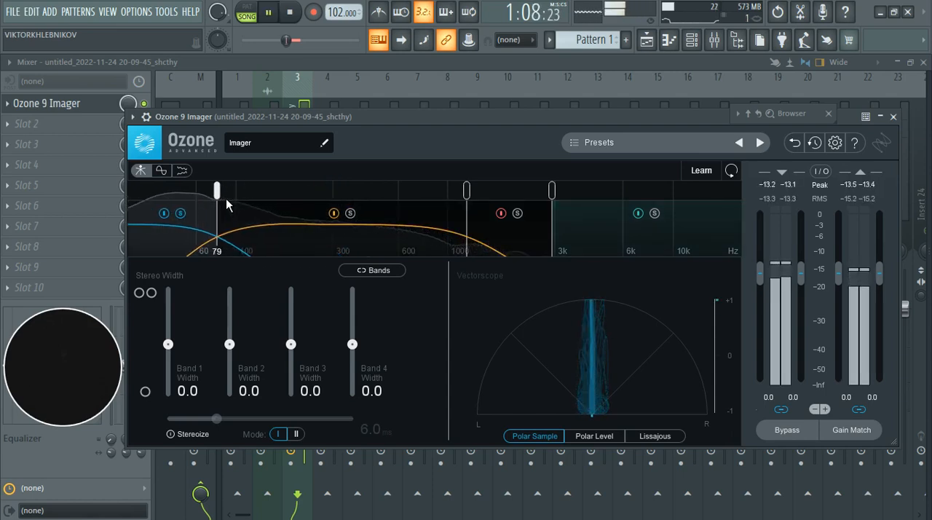
pyautogui.moveTo(523, 333); pyautogui.dragTo(630, 353)
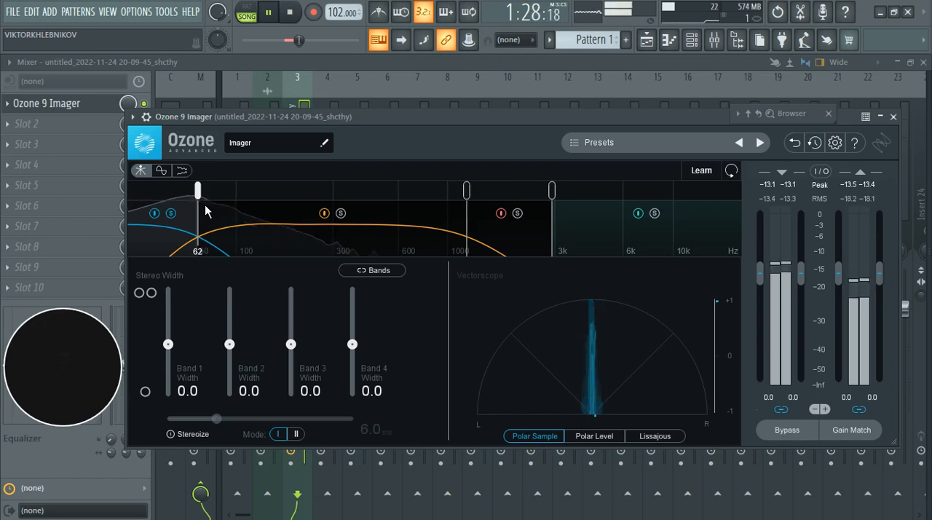
pyautogui.moveTo(199, 211); pyautogui.dragTo(235, 209)
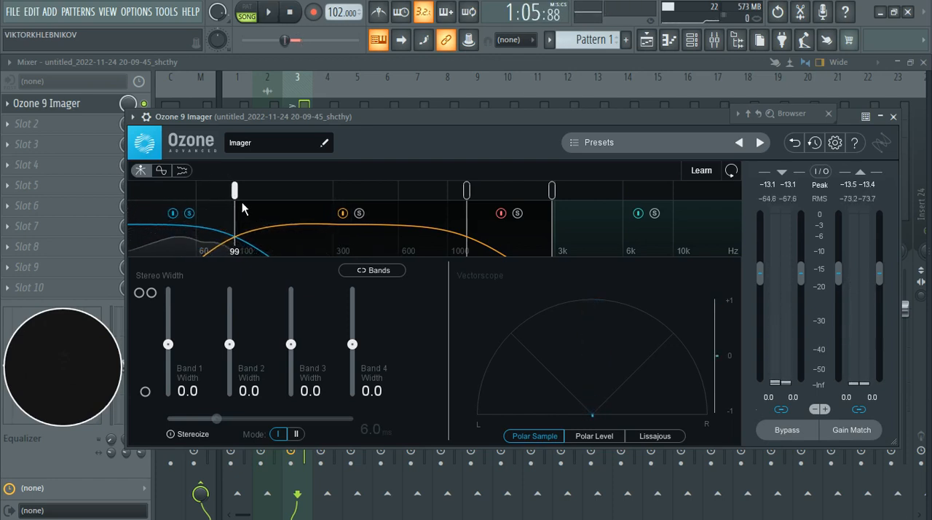
# Step: Narrow the Band 1 stereo width to -65.8 while listening to the soloed low end
pyautogui.press('space')
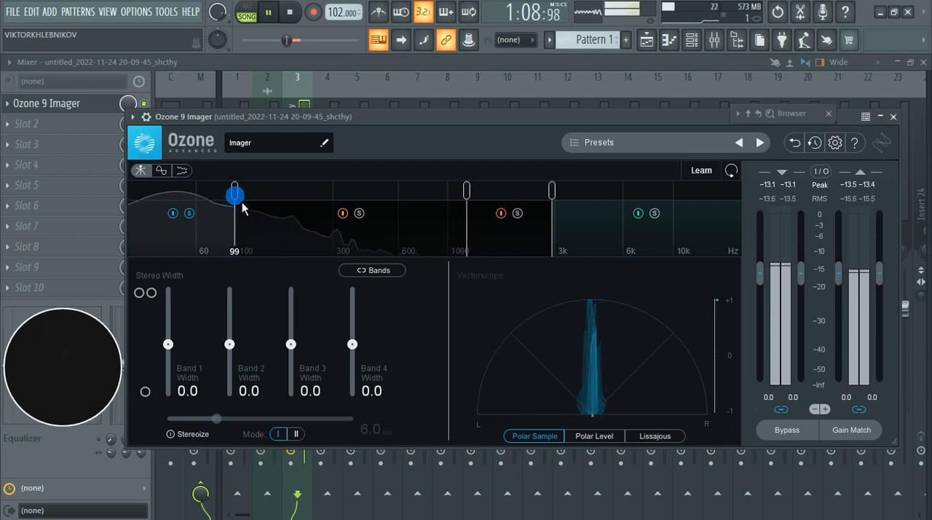
pyautogui.moveTo(168, 344); pyautogui.dragTo(177, 375)
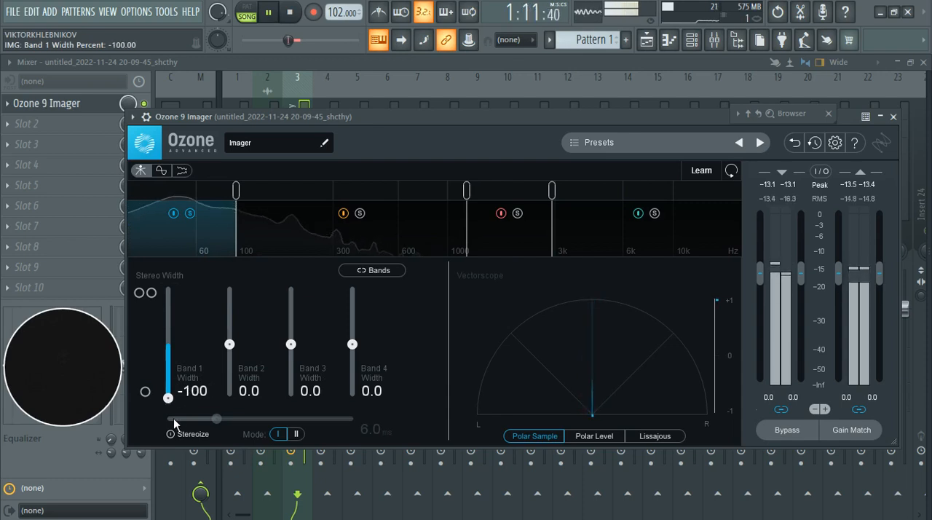
pyautogui.moveTo(173, 418); pyautogui.dragTo(175, 387)
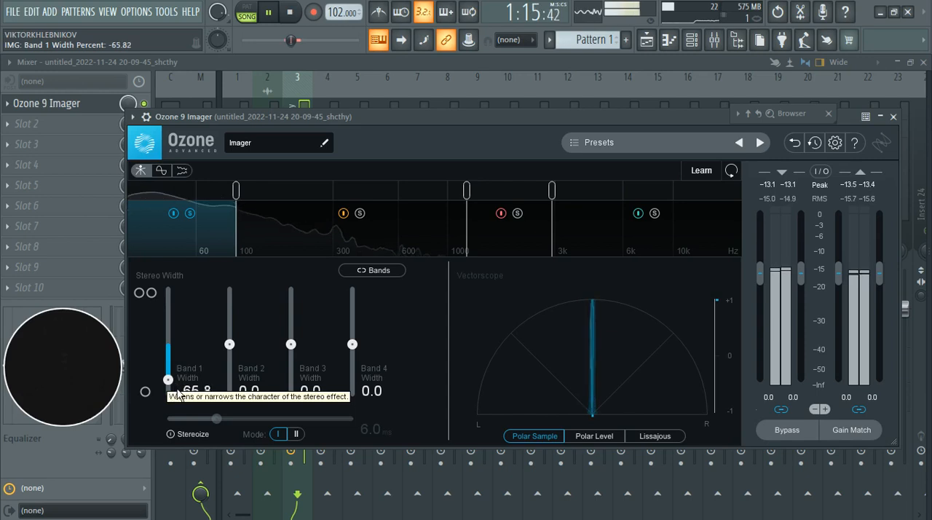
# Step: Solo band 2 in place of band 1 and lower the middle crossover to about 1 kHz during playback
pyautogui.click(360, 204)
pyautogui.click(361, 212)
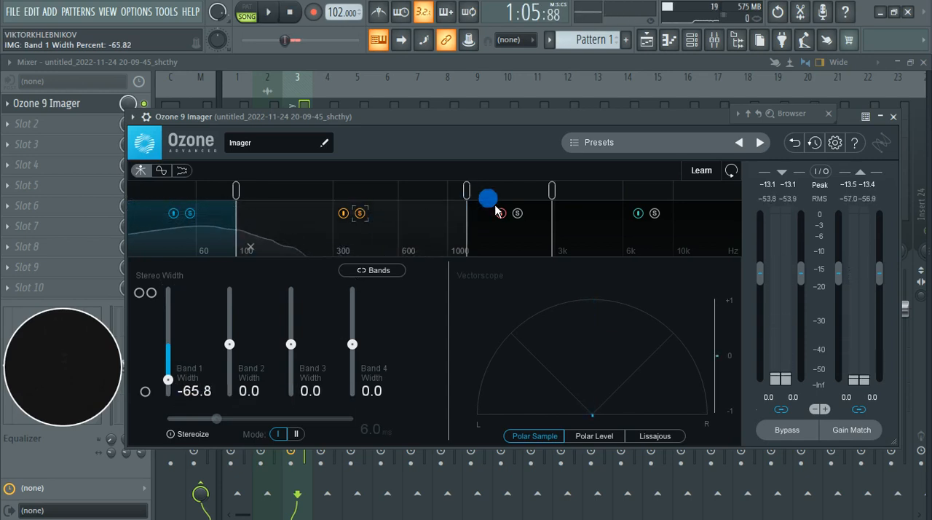
pyautogui.press('space')
pyautogui.click(191, 213)
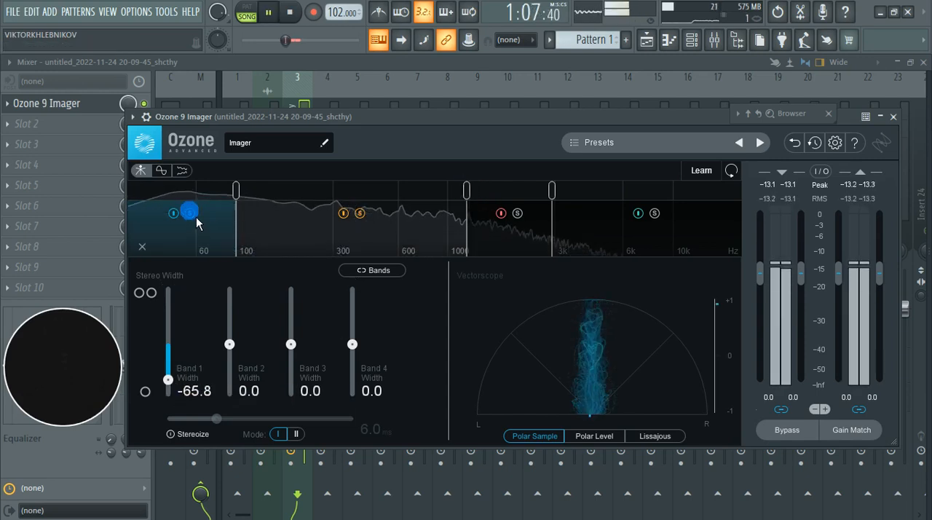
pyautogui.moveTo(470, 191); pyautogui.dragTo(462, 214)
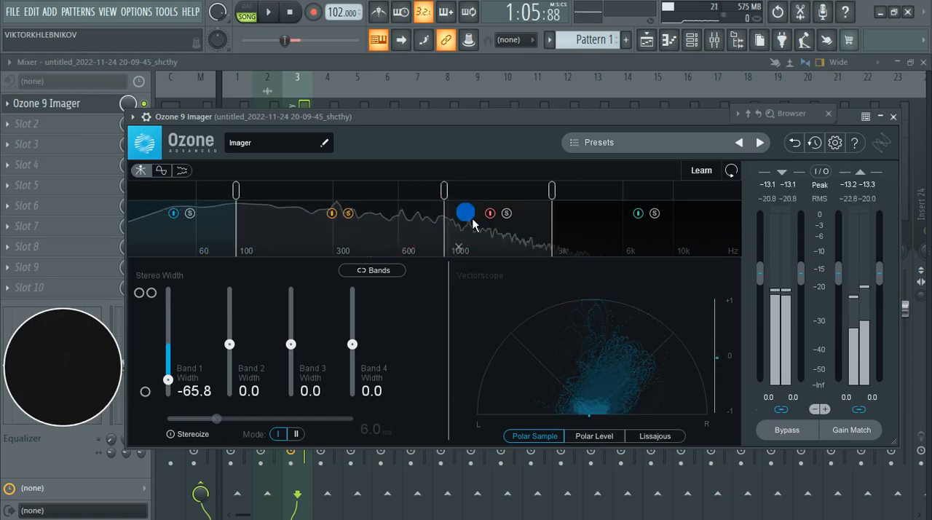
# Step: Solo band 3 in place of band 2 and raise the upper crossover to about 6 kHz
pyautogui.click(506, 214)
pyautogui.click(506, 214)
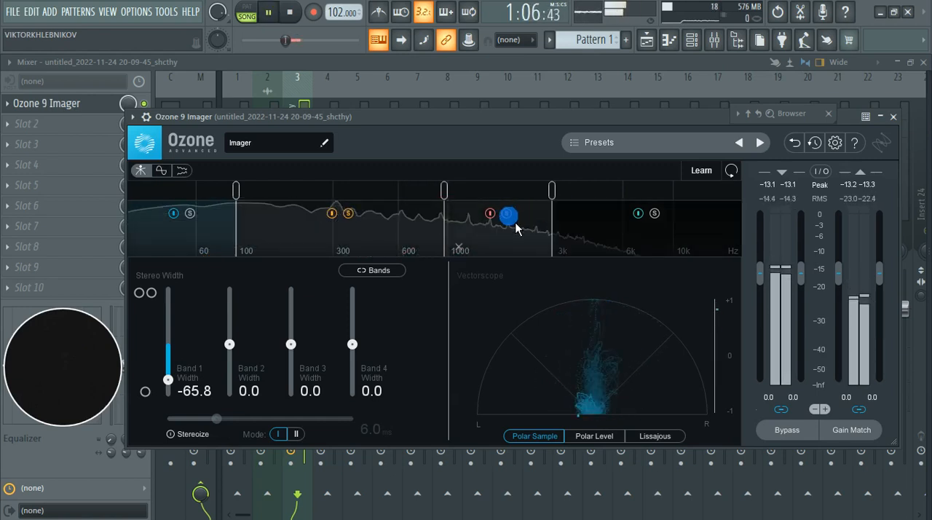
pyautogui.moveTo(558, 194); pyautogui.dragTo(637, 200)
pyautogui.press('space')
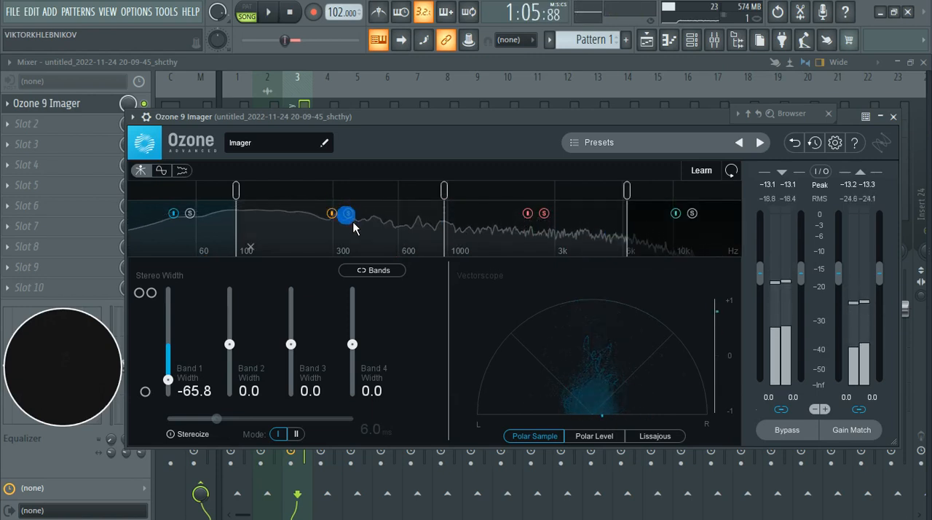
pyautogui.press('space')
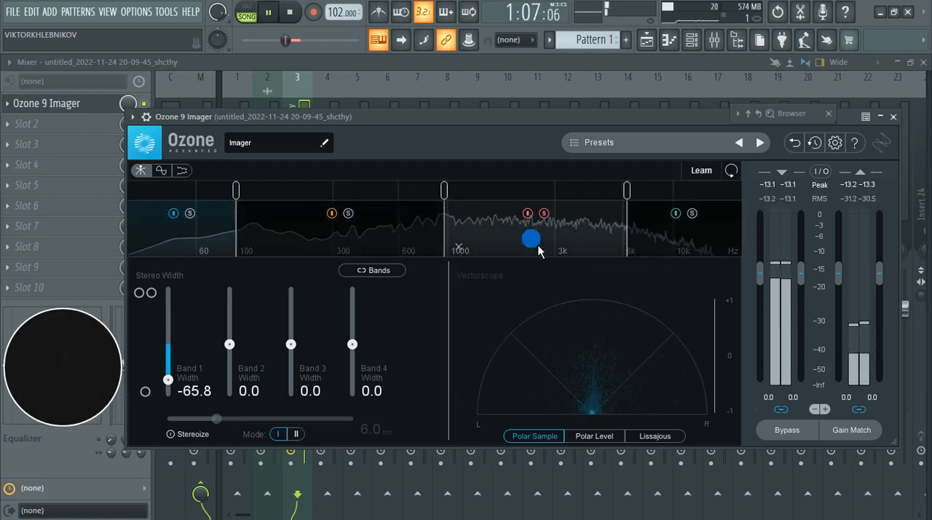
pyautogui.press('space')
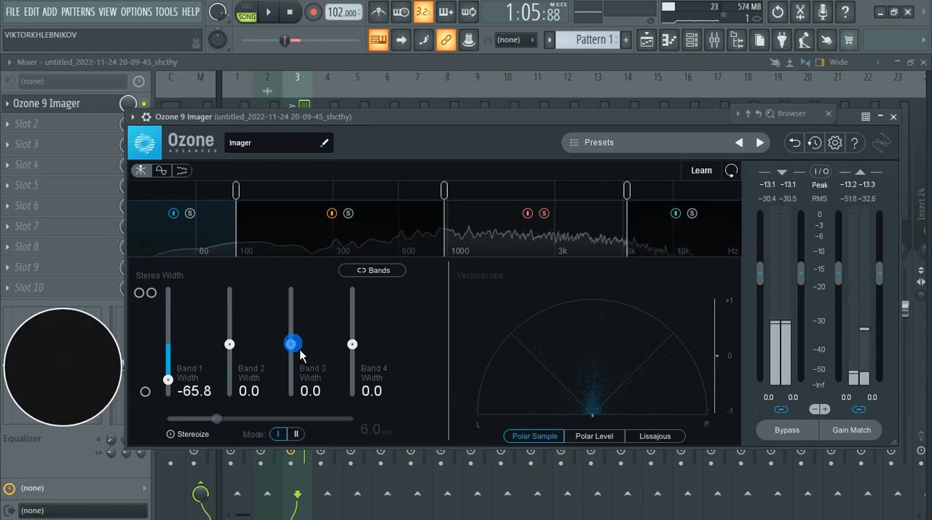
# Step: During playback, widen Band 3 to 12.7, solo band 4 as well and widen it to 22.8
pyautogui.press('space')
pyautogui.moveTo(299, 349); pyautogui.dragTo(300, 349)
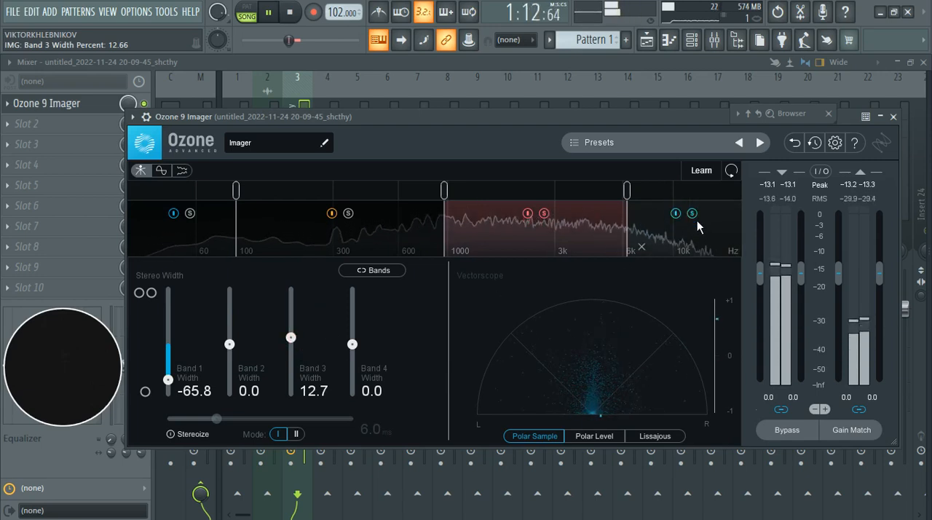
pyautogui.moveTo(357, 352)
pyautogui.mouseDown()
pyautogui.moveTo(353, 327)
pyautogui.moveTo(362, 347)
pyautogui.moveTo(360, 338)
pyautogui.mouseUp()
# Step: Add band 2 to the soloed bands for a check, clear the solo on all bands and replay the section
pyautogui.click(348, 224)
pyautogui.click(348, 214)
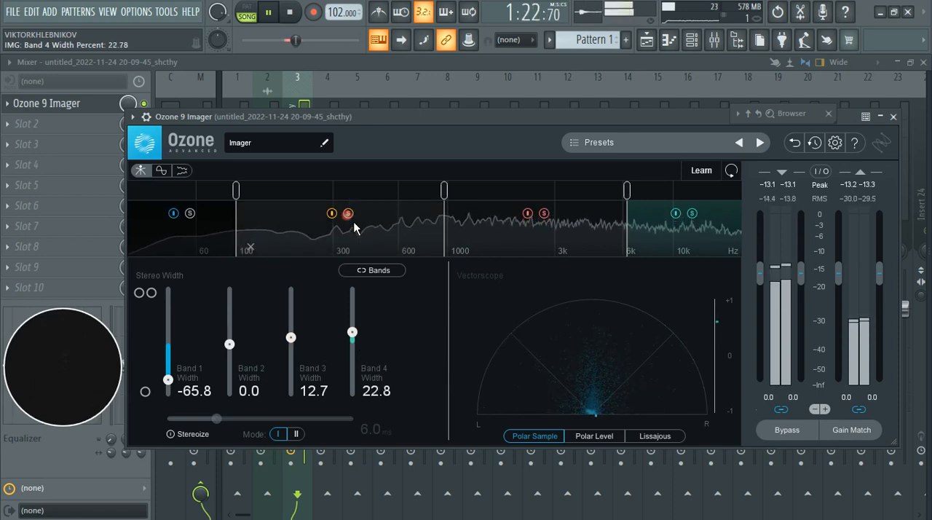
pyautogui.click(544, 216)
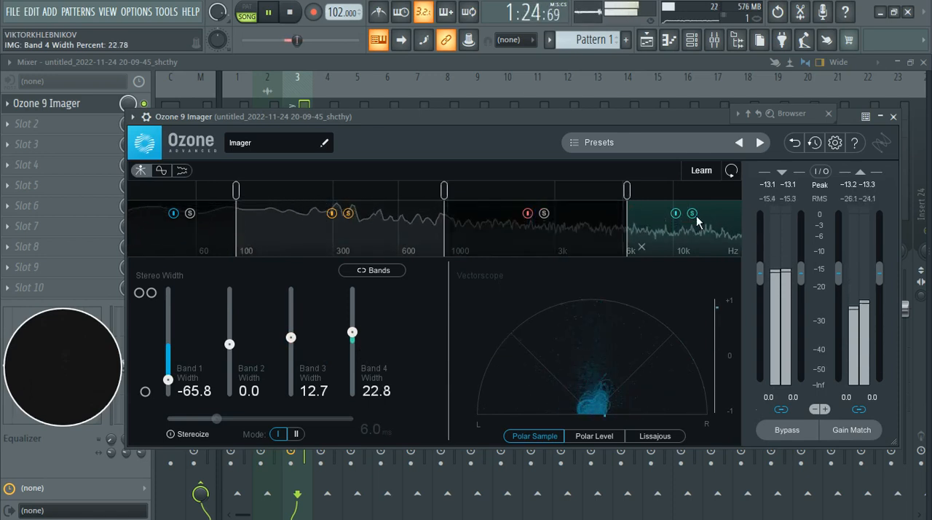
pyautogui.click(693, 214)
pyautogui.press('space')
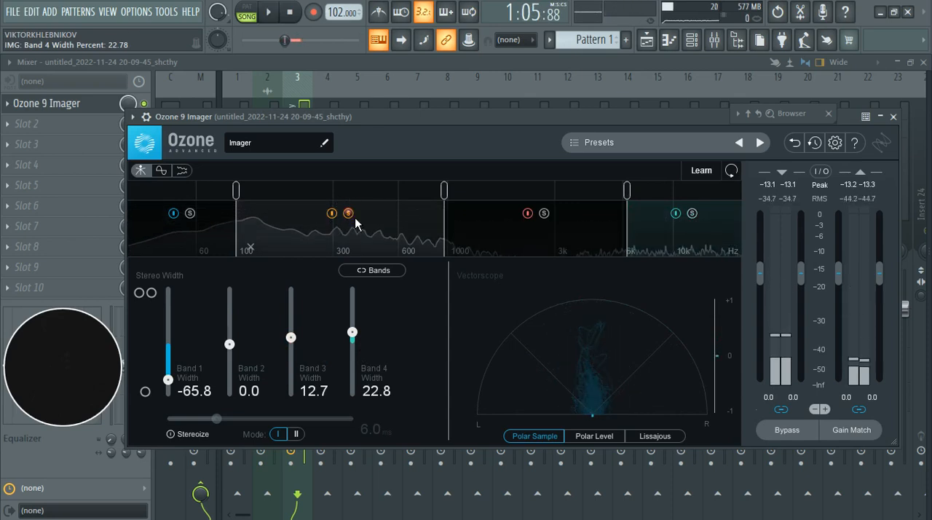
pyautogui.click(348, 214)
pyautogui.press('space')
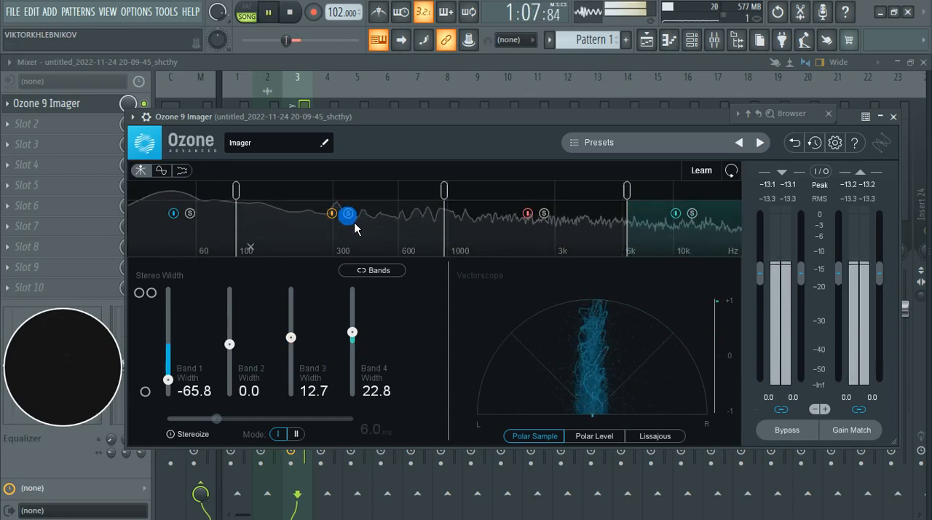
# Step: Switch the processing of bands 1, 2 and 3 off and on one at a time to compare each band's effect
pyautogui.click(175, 213)
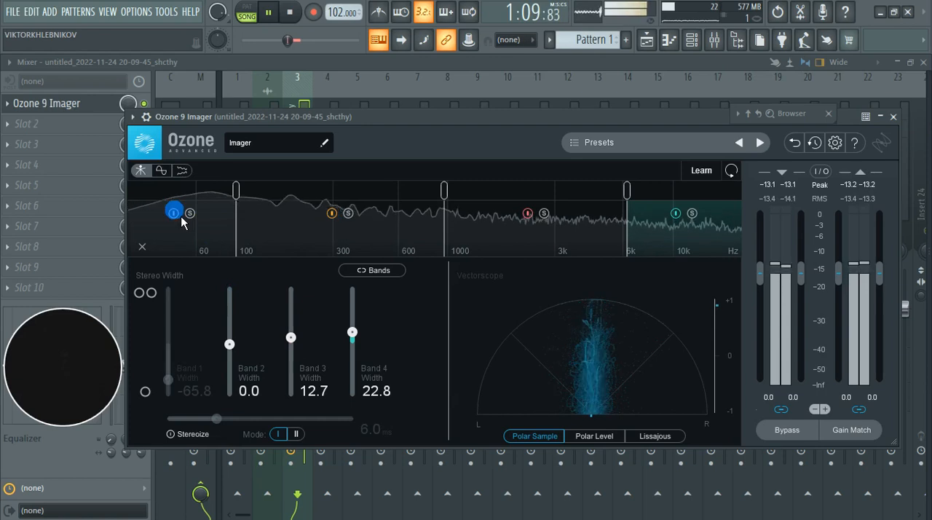
pyautogui.click(175, 213)
pyautogui.click(335, 216)
pyautogui.click(336, 216)
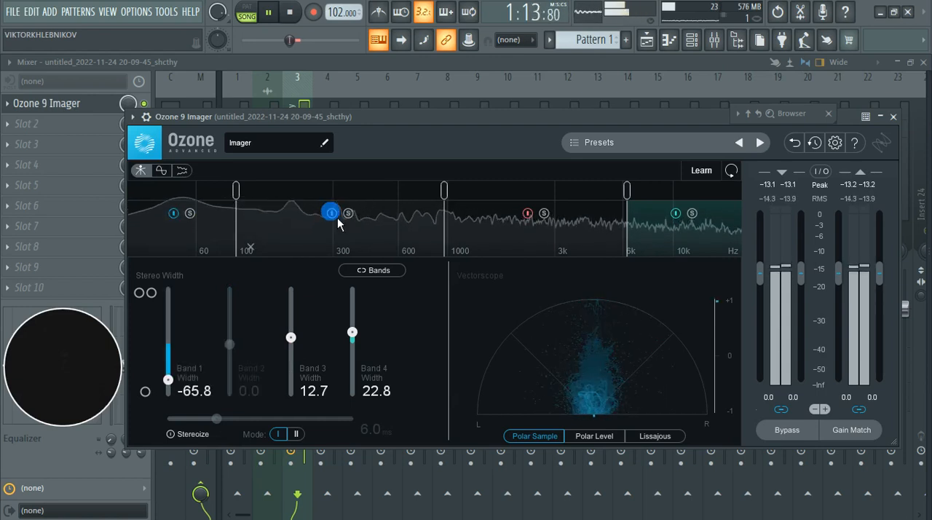
pyautogui.click(334, 214)
pyautogui.click(333, 214)
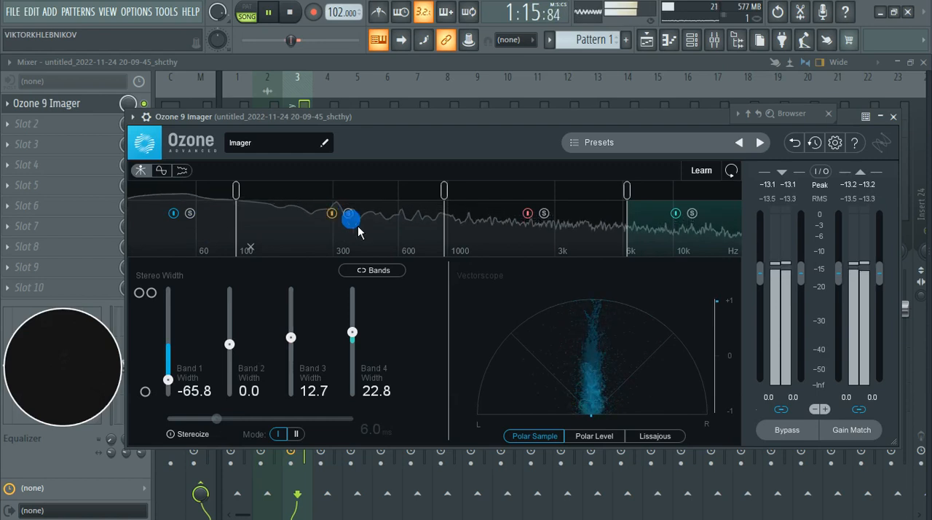
pyautogui.click(546, 215)
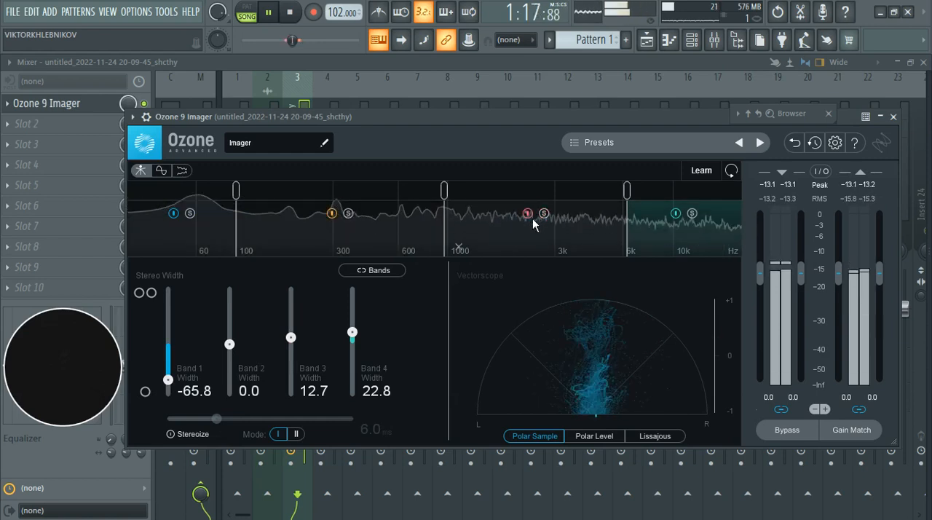
pyautogui.click(532, 219)
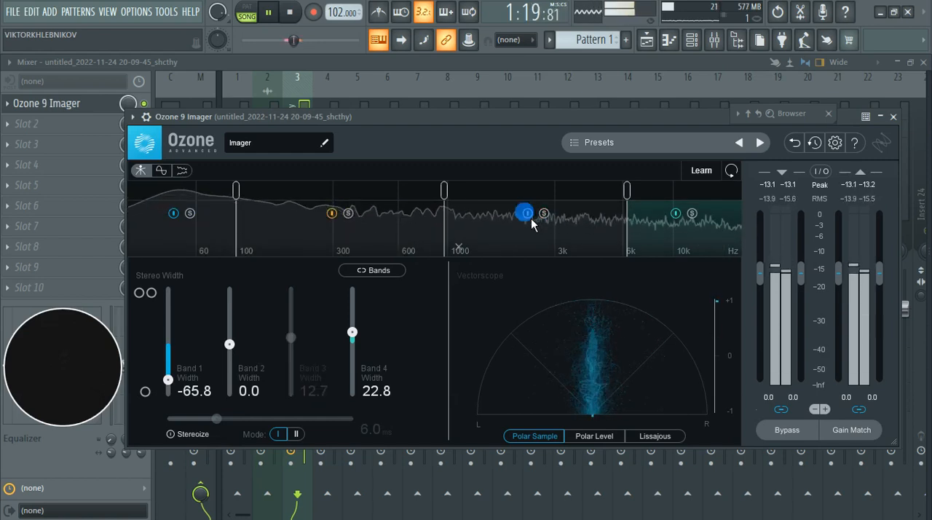
pyautogui.click(531, 217)
# Step: Reset the Band 3 stereo width to 0.0 and replay the section
pyautogui.press('space')
pyautogui.moveTo(301, 351); pyautogui.dragTo(302, 350)
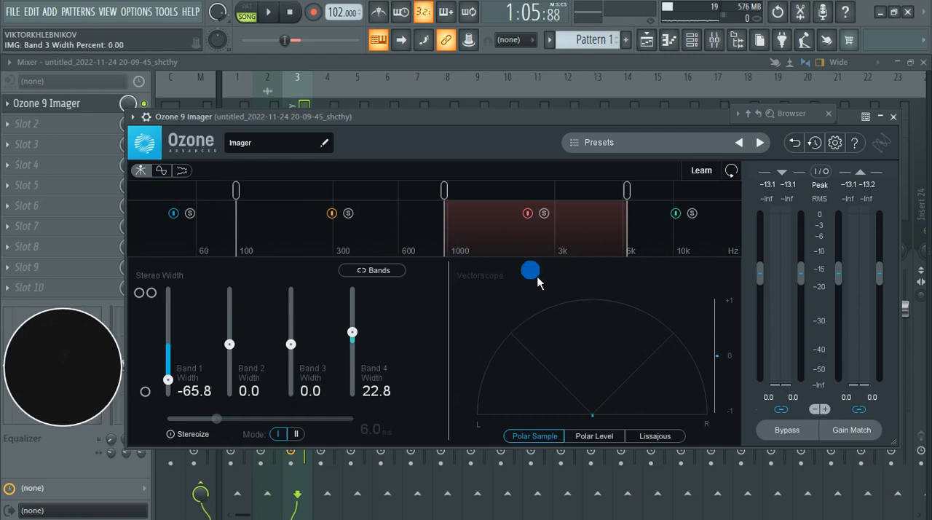
pyautogui.press('space')
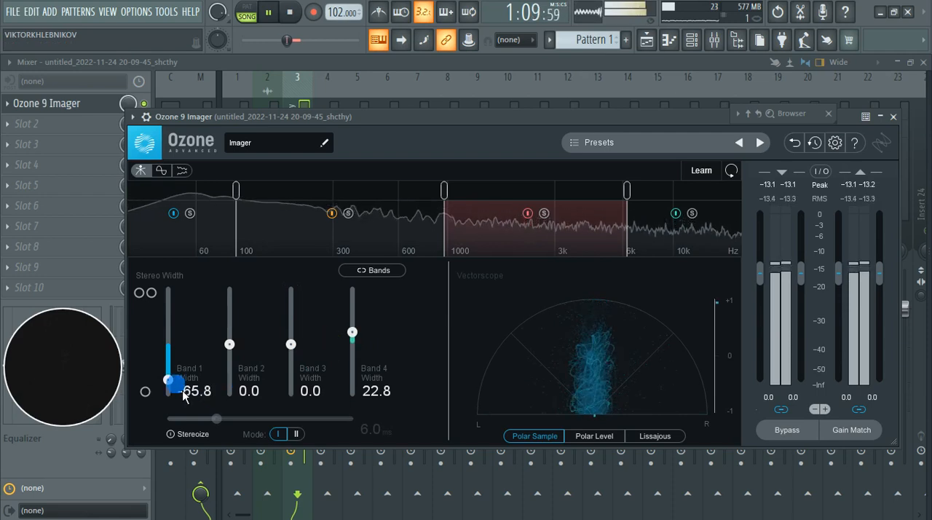
# Step: Adjust the Band 1 stereo width to -48.1 by ear during playback
pyautogui.moveTo(183, 393); pyautogui.dragTo(177, 373)
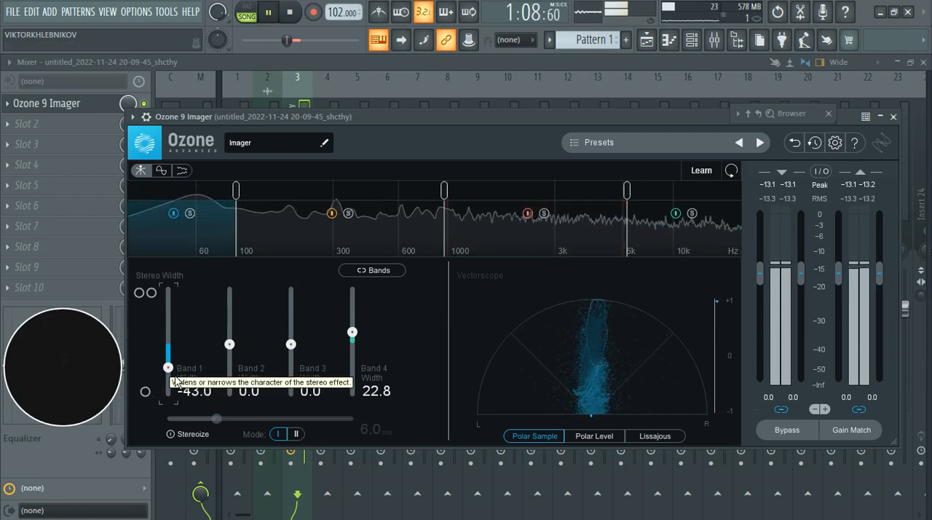
pyautogui.scroll(-3, 174, 376)
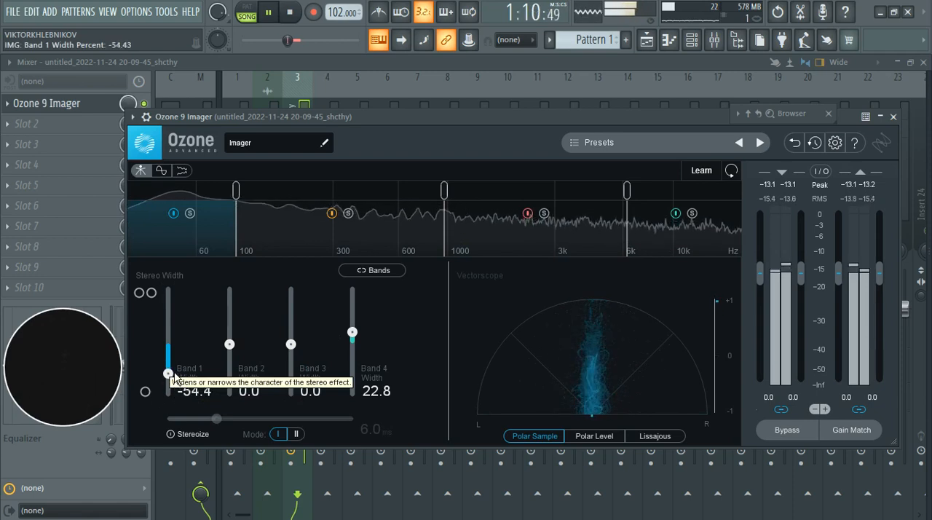
pyautogui.scroll(1, 174, 376)
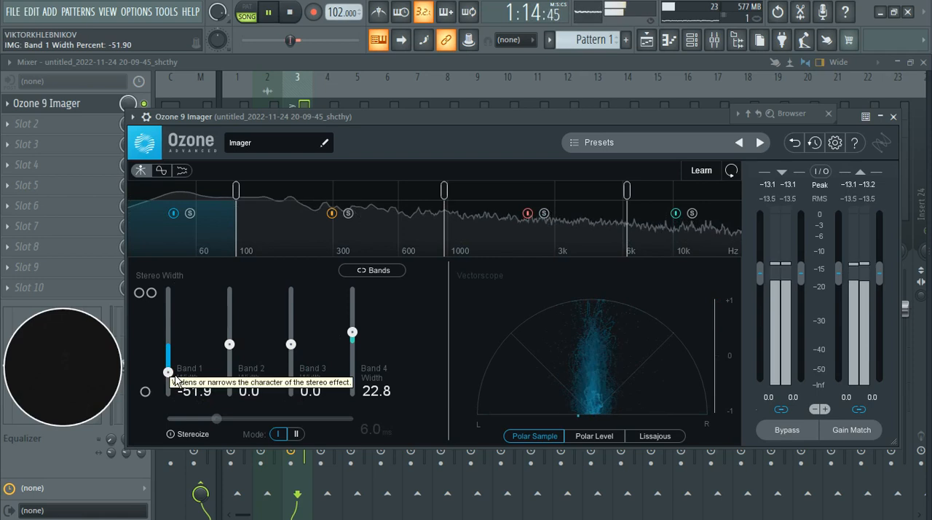
pyautogui.scroll(1, 174, 376)
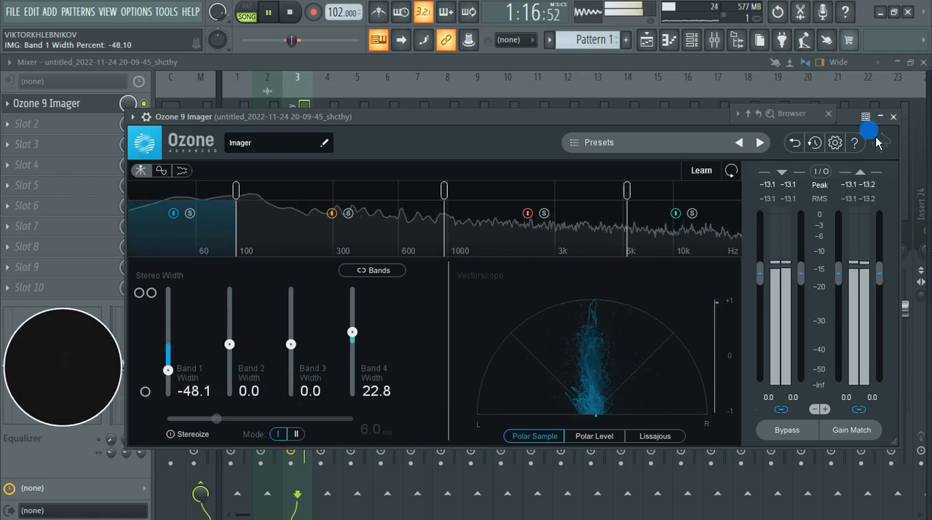
# Step: Turn the Imager's global bypass on and off to compare processed and unprocessed sound, and stop playback
pyautogui.click(789, 431)
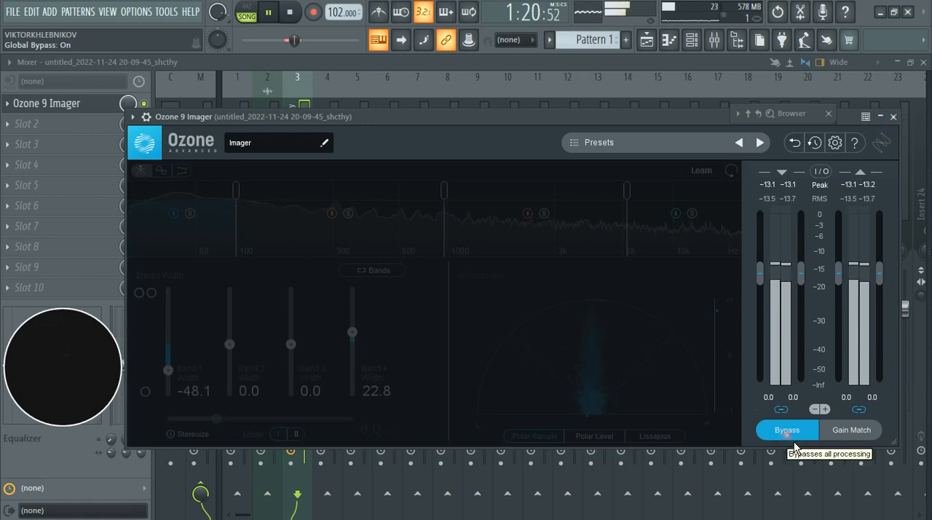
pyautogui.click(793, 439)
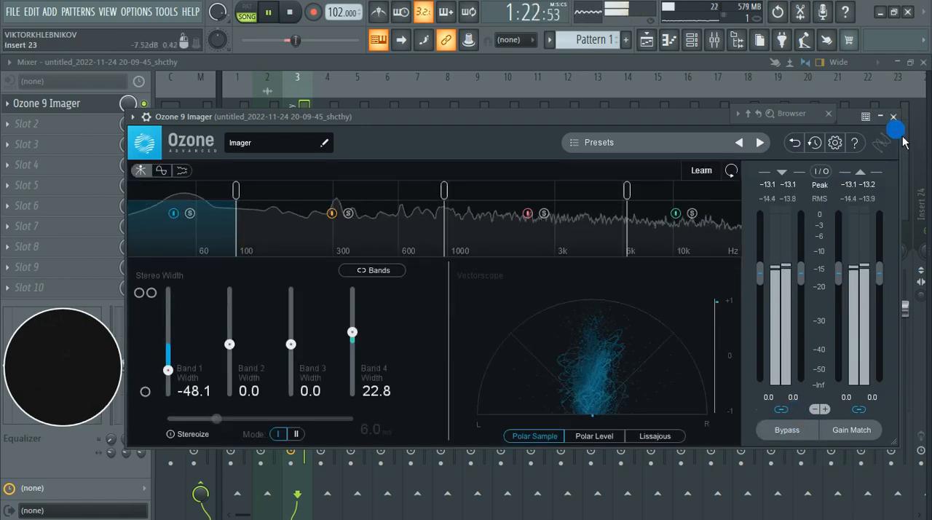
pyautogui.press('space')
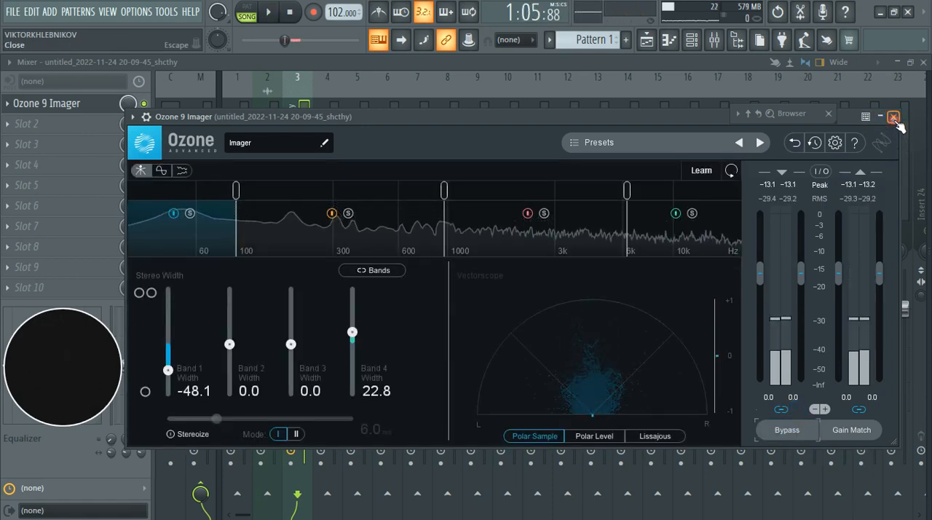
# Step: Close the Ozone 9 Imager window and switch off its mixer slot while the section plays
pyautogui.click(894, 117)
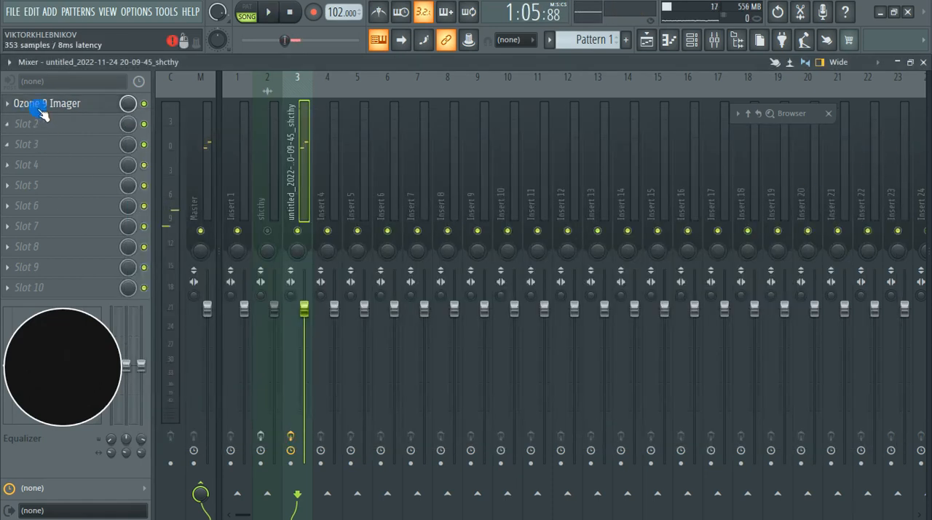
pyautogui.press('space')
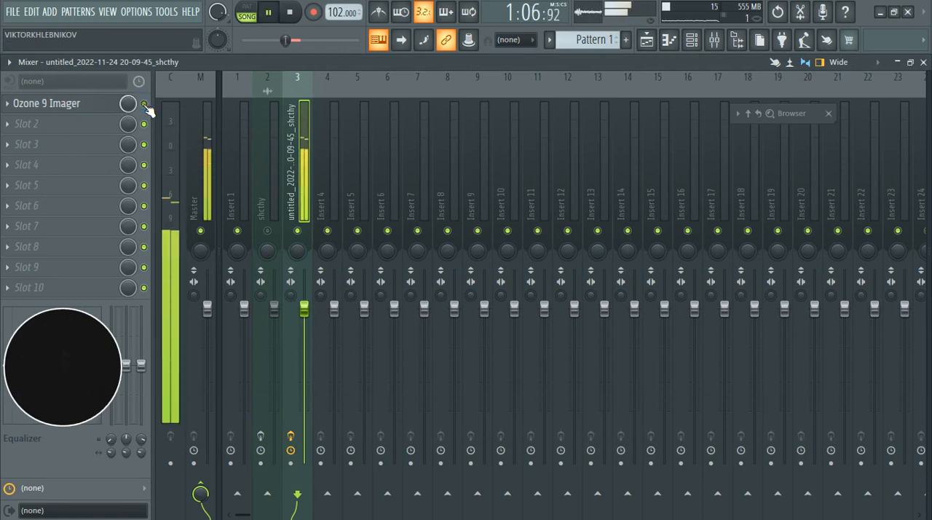
pyautogui.click(144, 105)
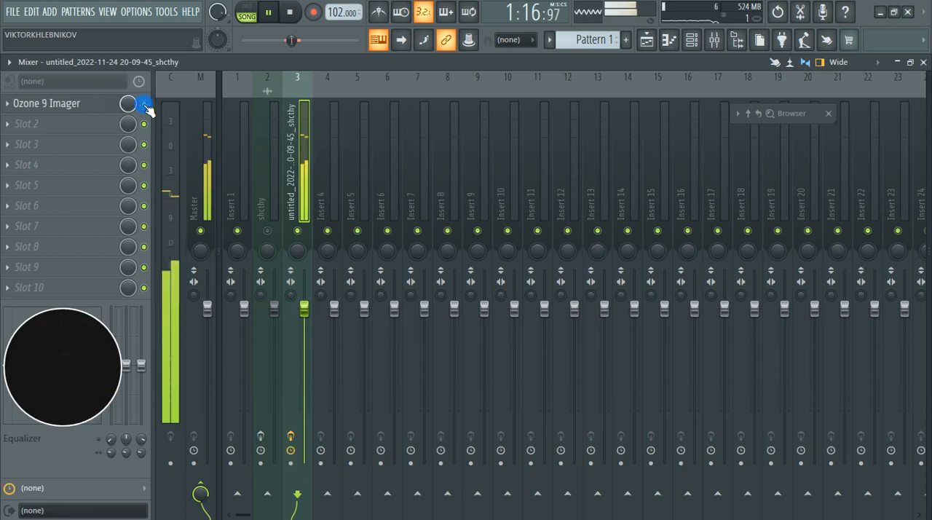
# Step: Stop playback, reopen Ozone 9 Imager, set the lowest crossover to 90 Hz and replay the section
pyautogui.press('space')
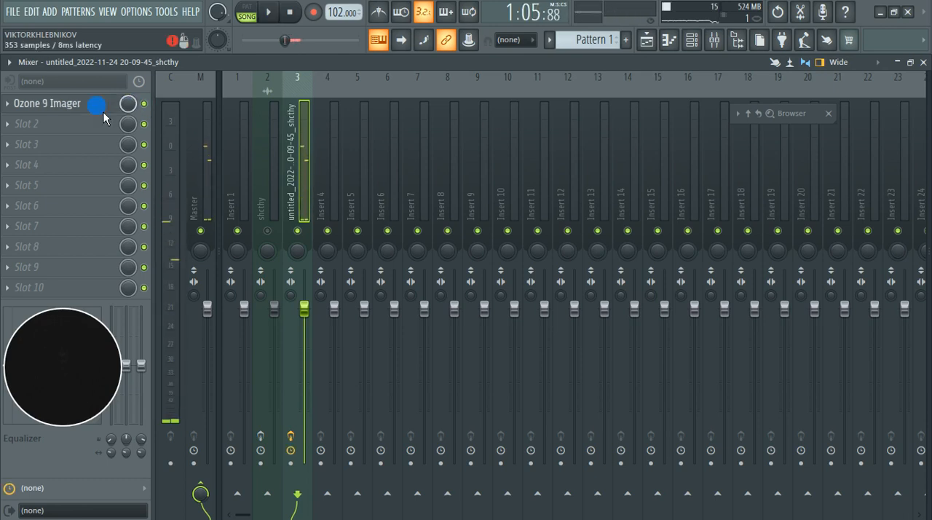
pyautogui.click(102, 109)
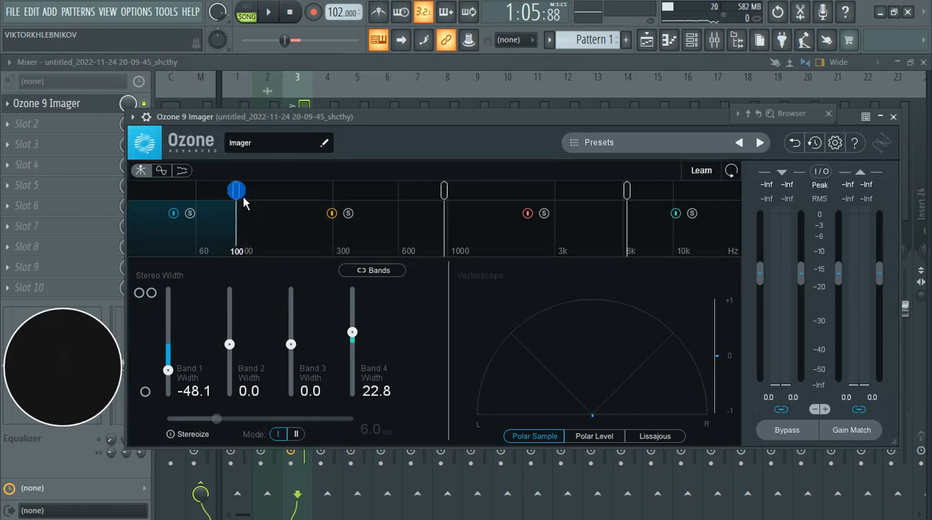
pyautogui.moveTo(241, 197); pyautogui.dragTo(235, 196)
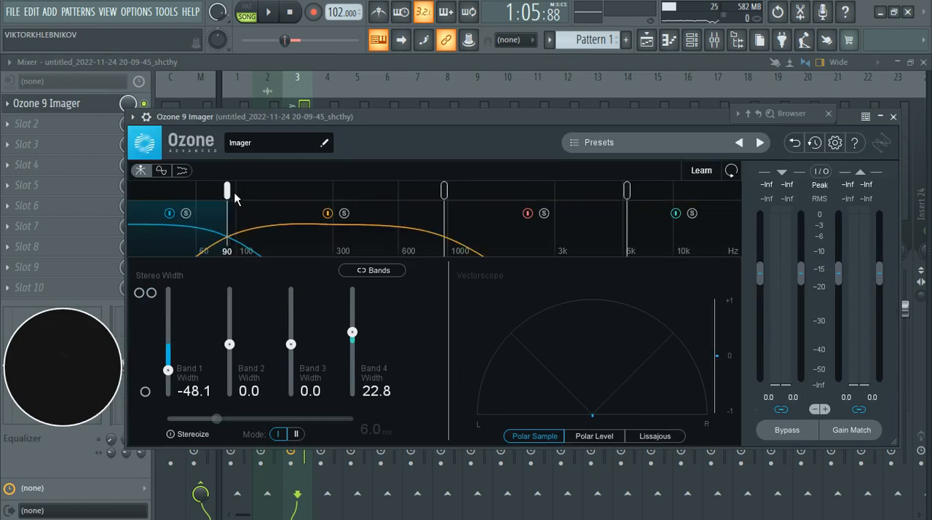
pyautogui.press('space')
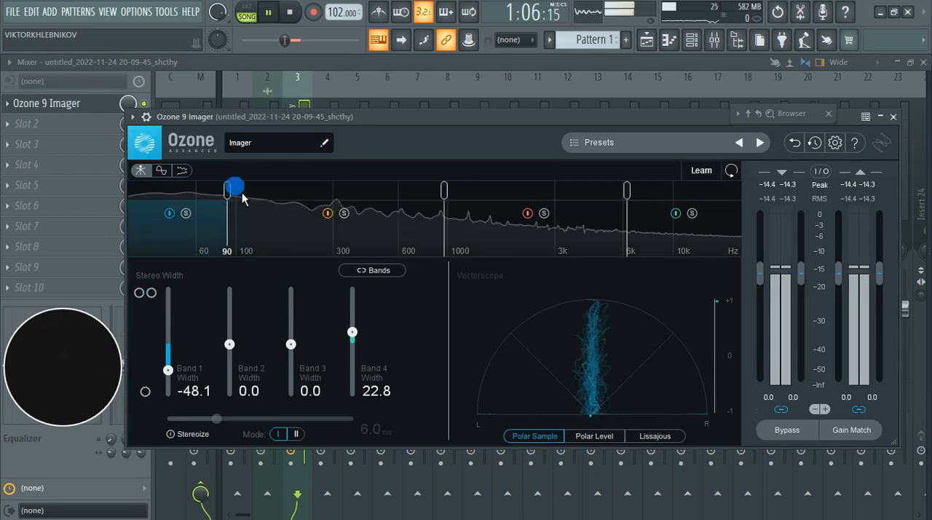
# Step: Close the Imager window and switch its mixer slot off and on during playback to compare the sound, and stop playback
pyautogui.click(894, 116)
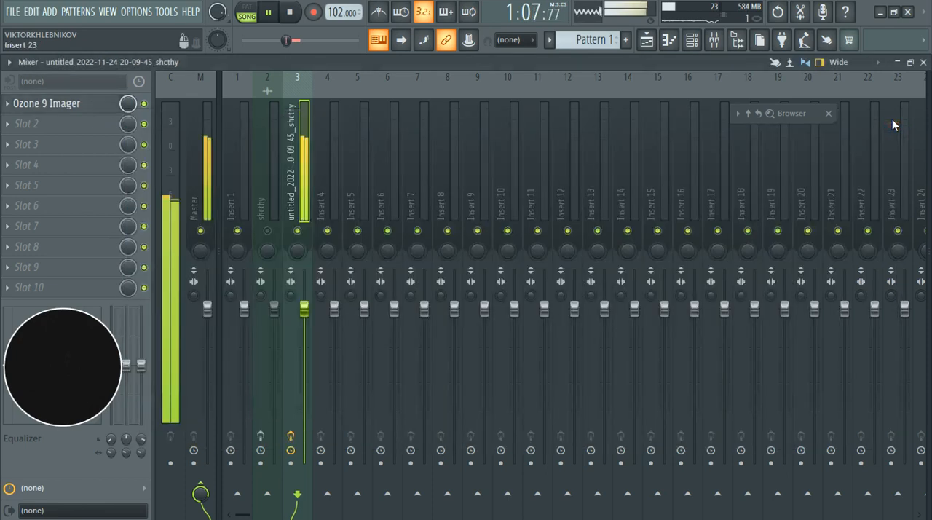
pyautogui.click(147, 104)
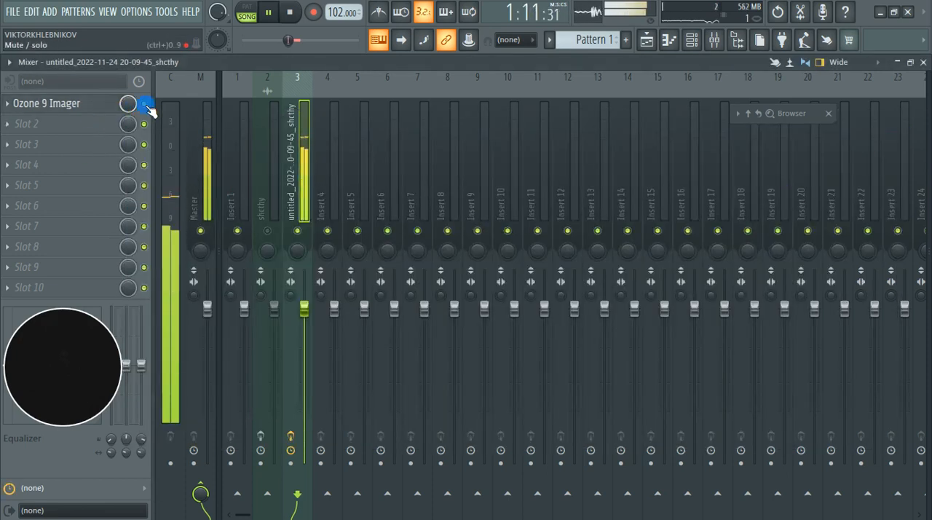
pyautogui.press('space')
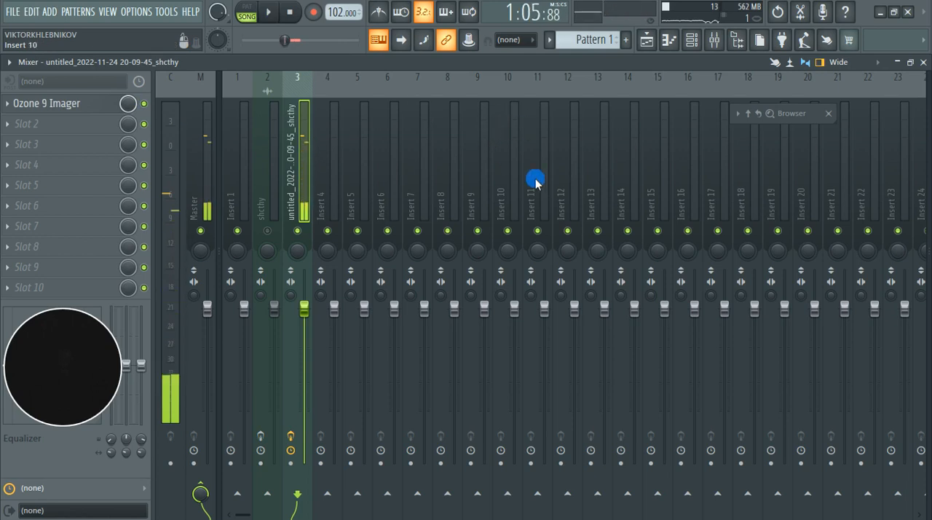
# Step: Load Saturation Knob into slot 2 of the shcthy track and audition it while the section plays
pyautogui.click(43, 129)
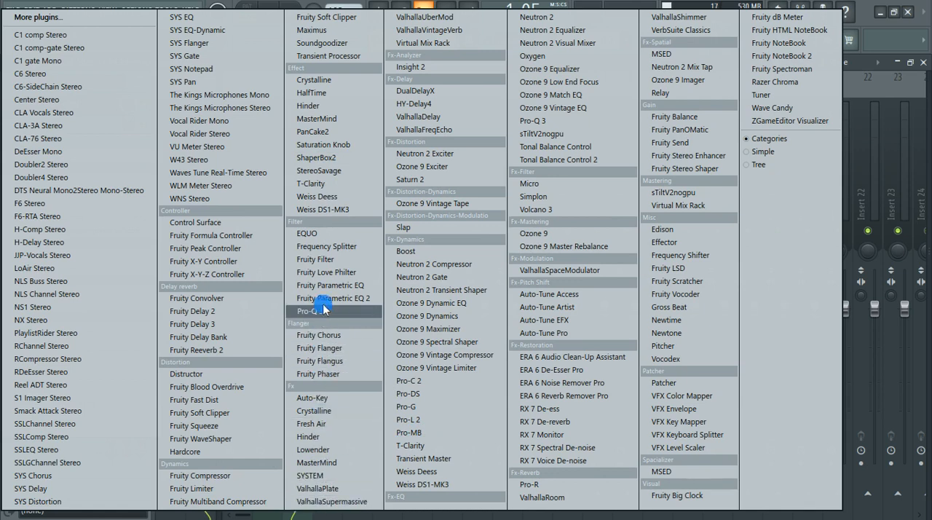
pyautogui.click(328, 145)
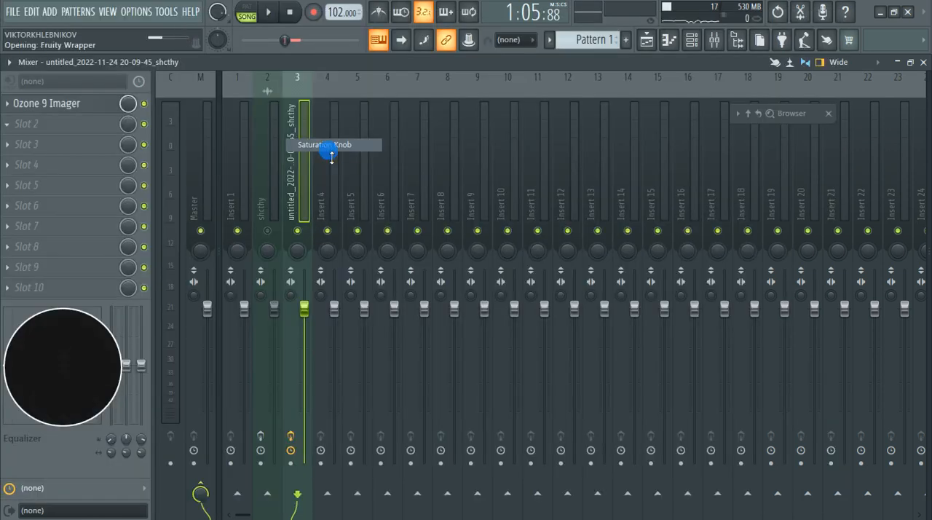
pyautogui.moveTo(151, 144); pyautogui.dragTo(535, 148)
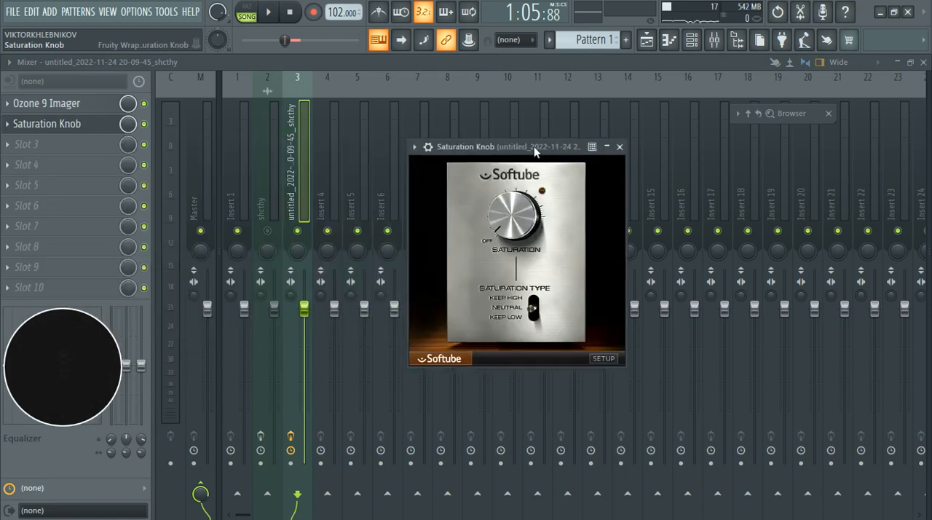
pyautogui.press('space')
pyautogui.press('space')
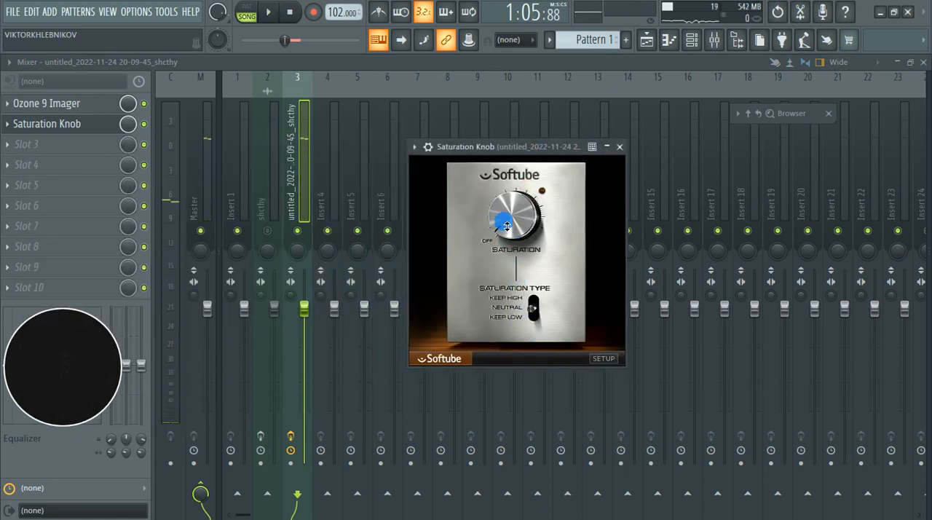
pyautogui.press('space')
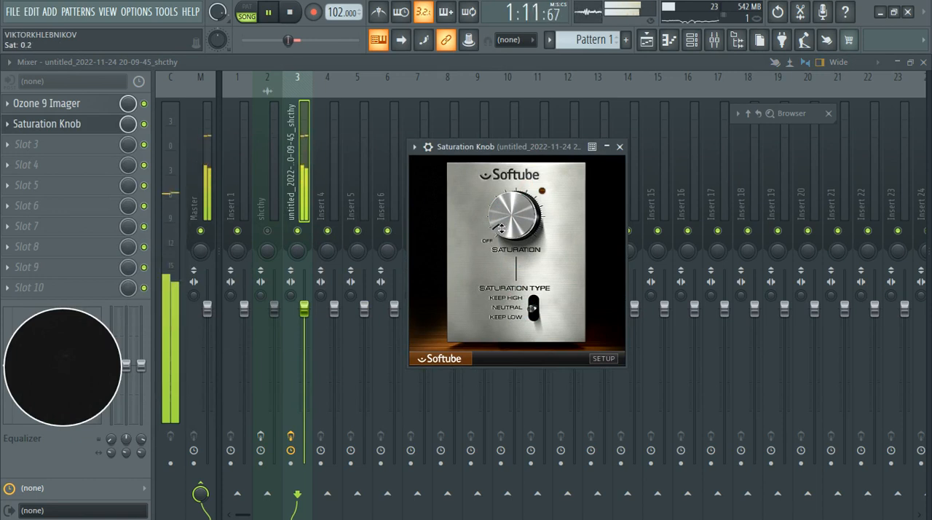
# Step: Place Saturation Knob ahead of Ozone 9 Imager in the effect chain and compare it on and off during playback
pyautogui.click(620, 147)
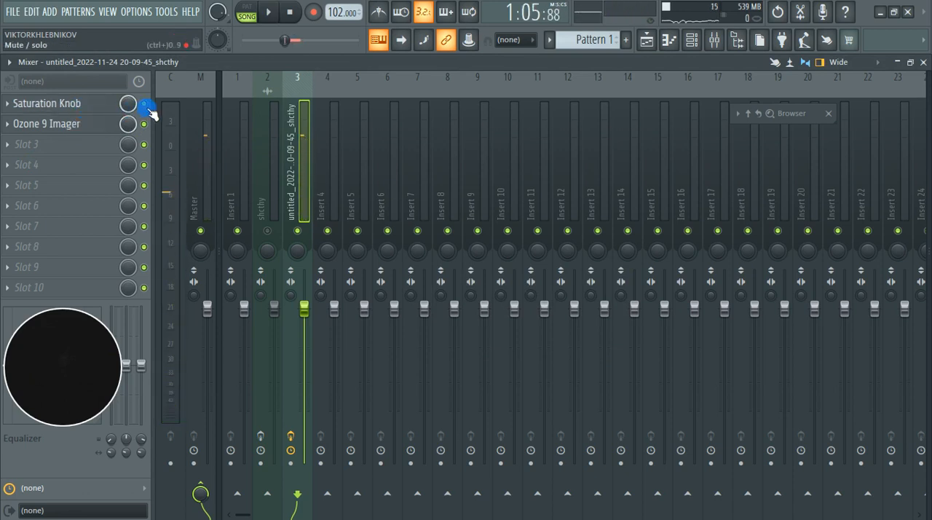
pyautogui.press('space')
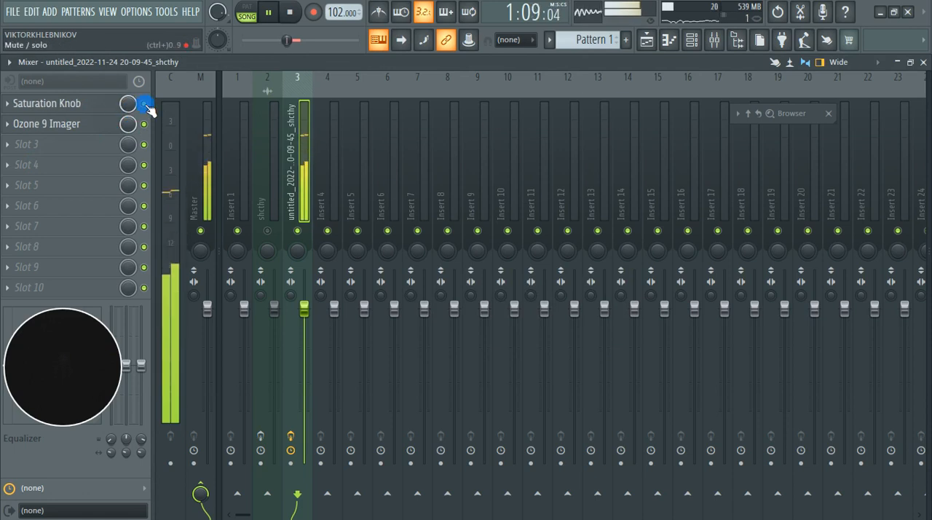
pyautogui.press('space')
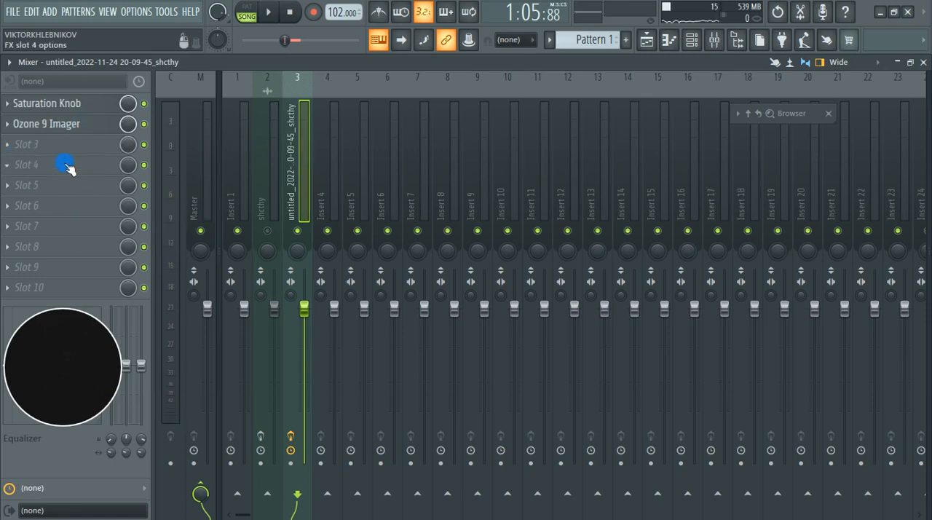
# Step: Load Tonal Balance Control 2 into slot 7 and choose the Modern target curve
pyautogui.click(19, 231)
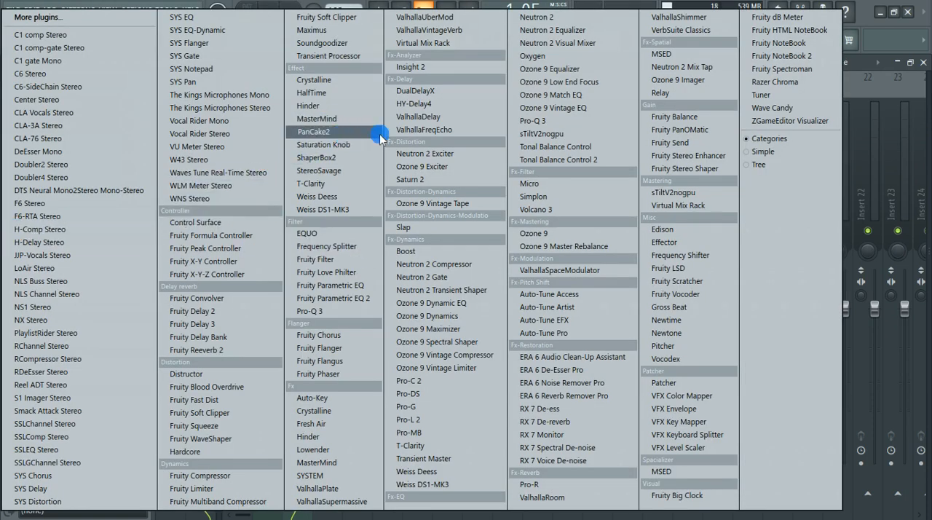
pyautogui.click(550, 160)
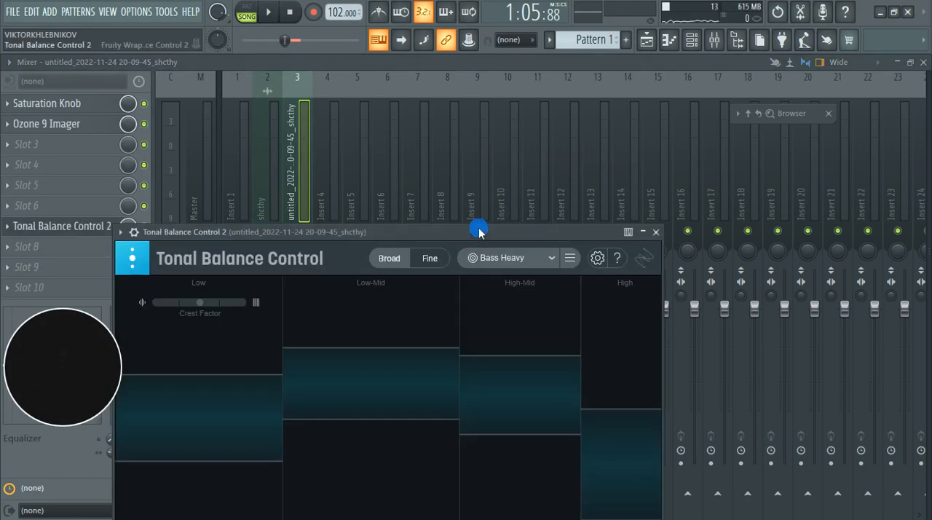
pyautogui.moveTo(479, 232)
pyautogui.mouseDown()
pyautogui.moveTo(539, 173)
pyautogui.moveTo(558, 73)
pyautogui.mouseUp()
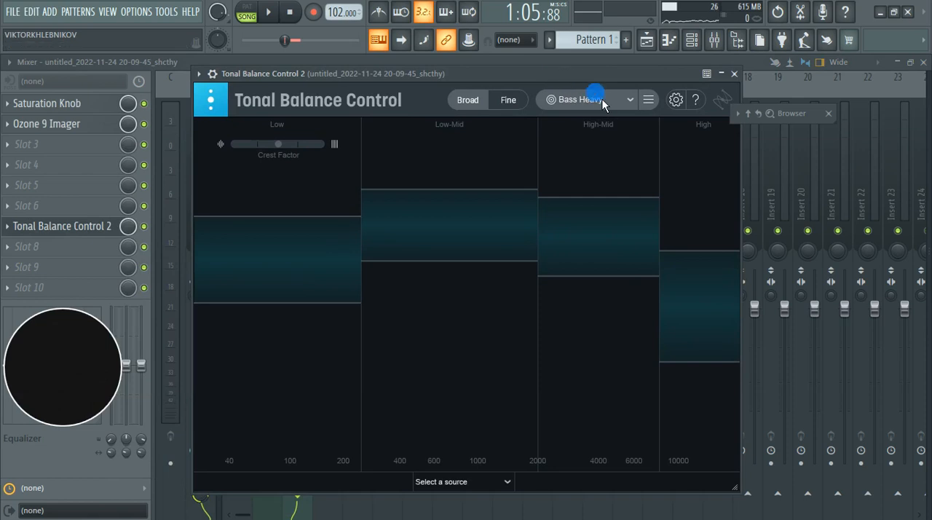
pyautogui.click(632, 103)
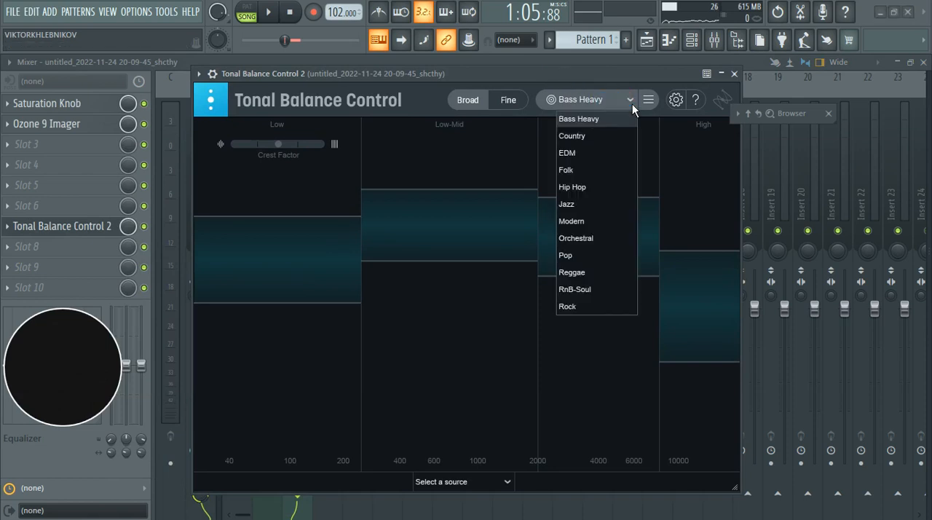
pyautogui.click(600, 226)
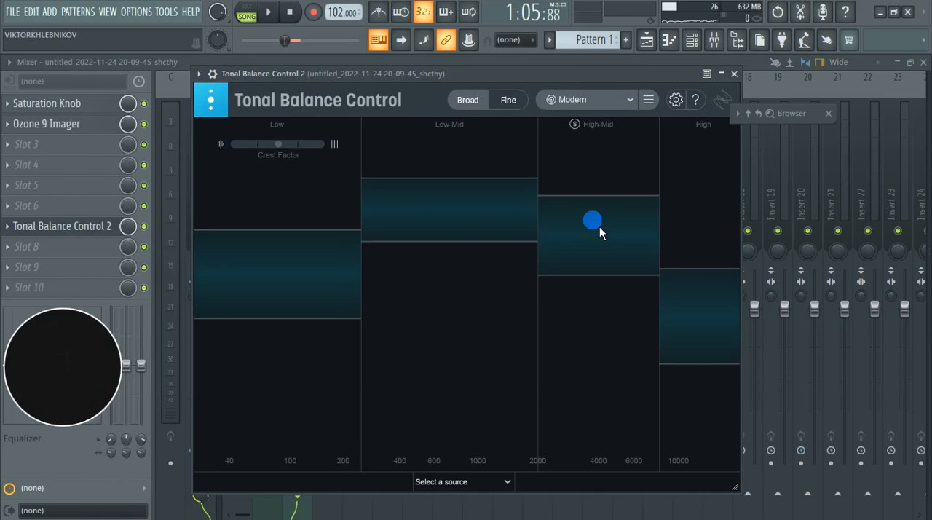
pyautogui.click(630, 109)
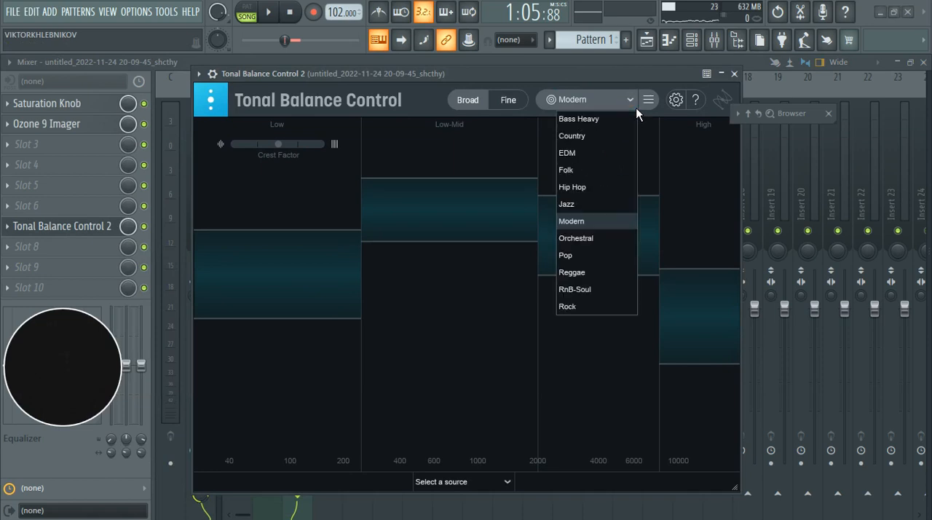
pyautogui.click(511, 76)
# Step: Examine how the playing section's low, mid and high levels sit against the Modern target, and close Tonal Balance Control
pyautogui.press('space')
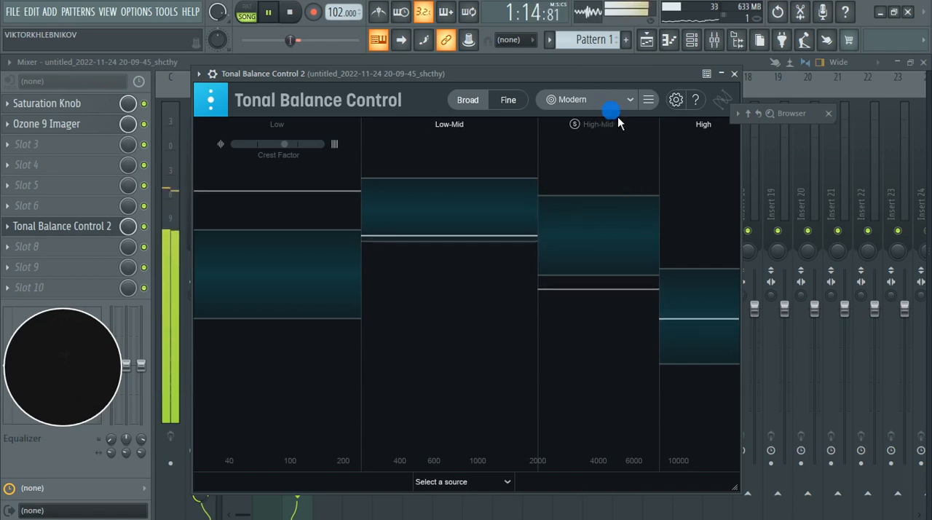
pyautogui.moveTo(603, 70)
pyautogui.mouseDown()
pyautogui.moveTo(675, 71)
pyautogui.moveTo(652, 72)
pyautogui.mouseUp()
pyautogui.click(333, 221)
pyautogui.press('space')
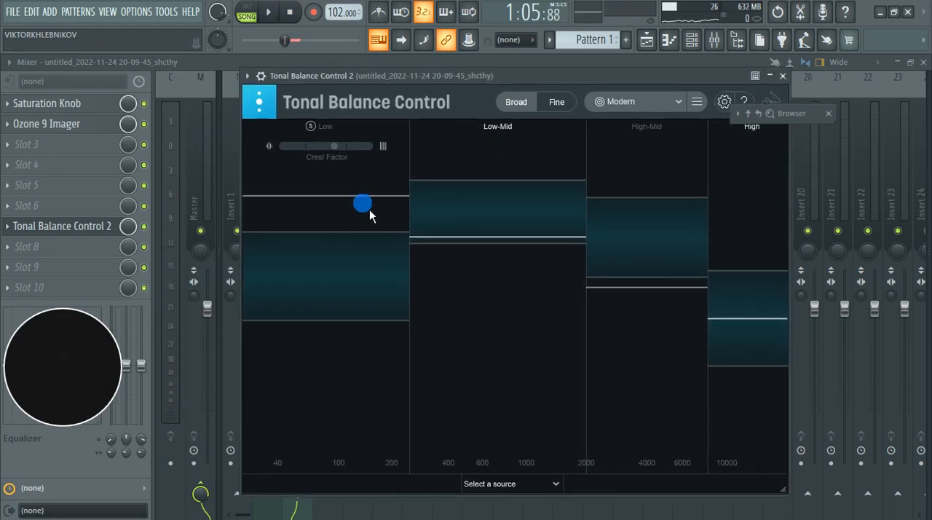
pyautogui.press('space')
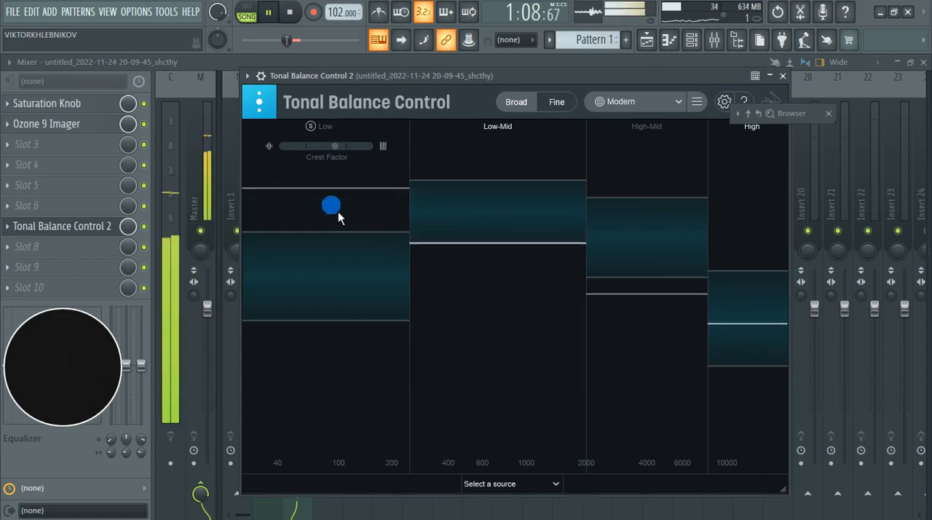
pyautogui.press('space')
pyautogui.press('space')
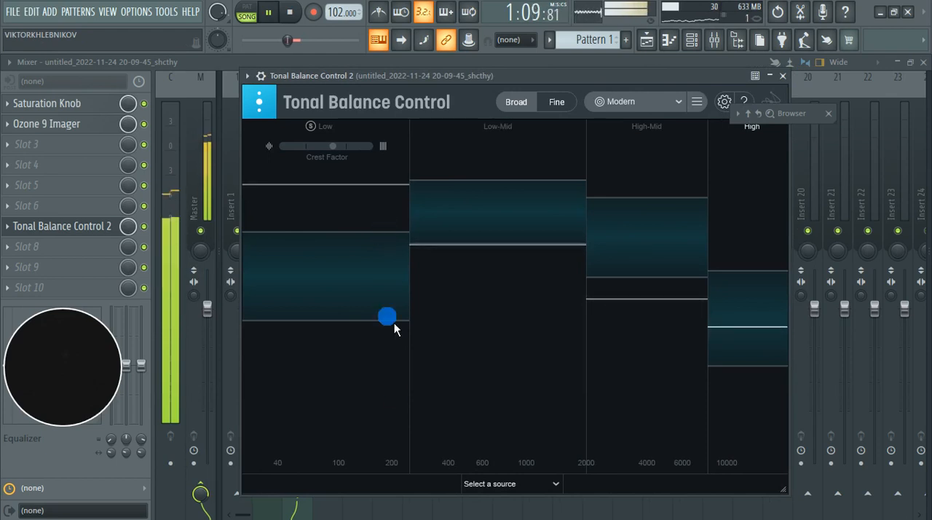
pyautogui.press('space')
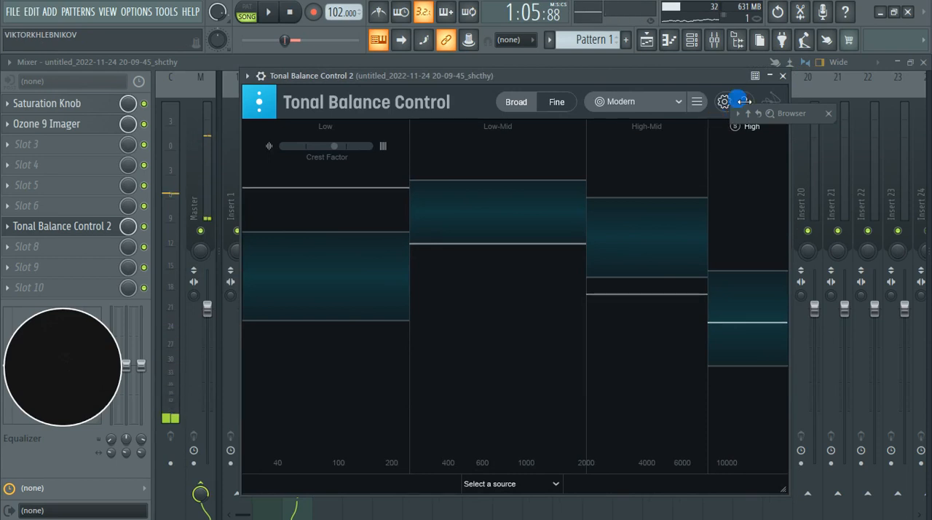
pyautogui.click(783, 76)
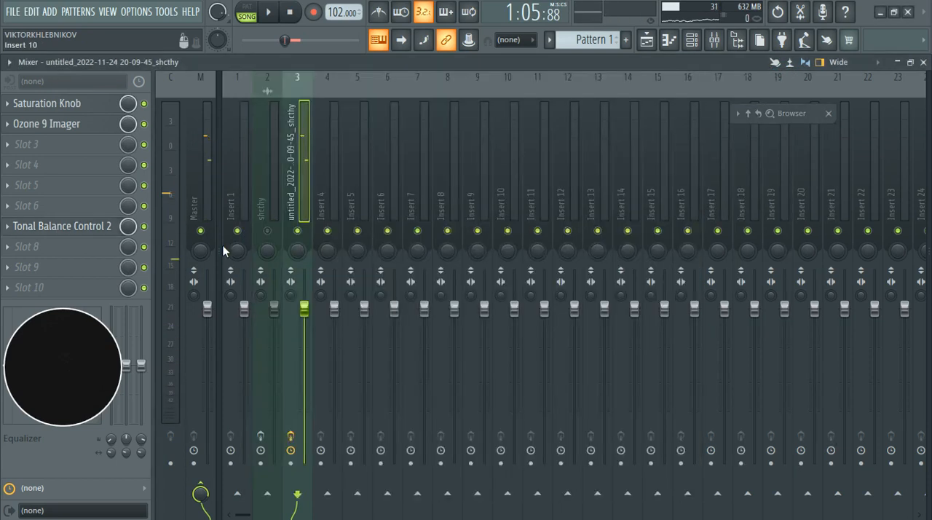
# Step: Load Pro-MB into slot 3 and add a low band with its high crossover at 207.69 Hz
pyautogui.click(26, 146)
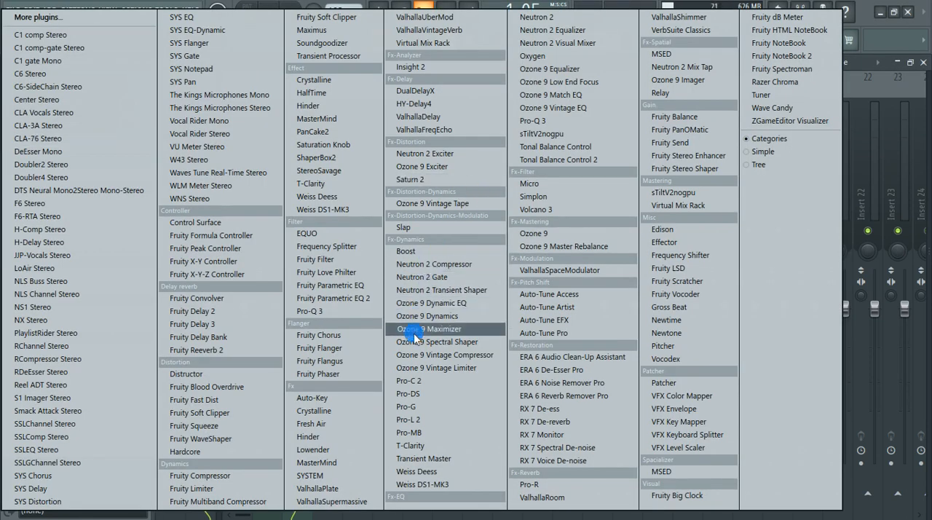
pyautogui.click(428, 434)
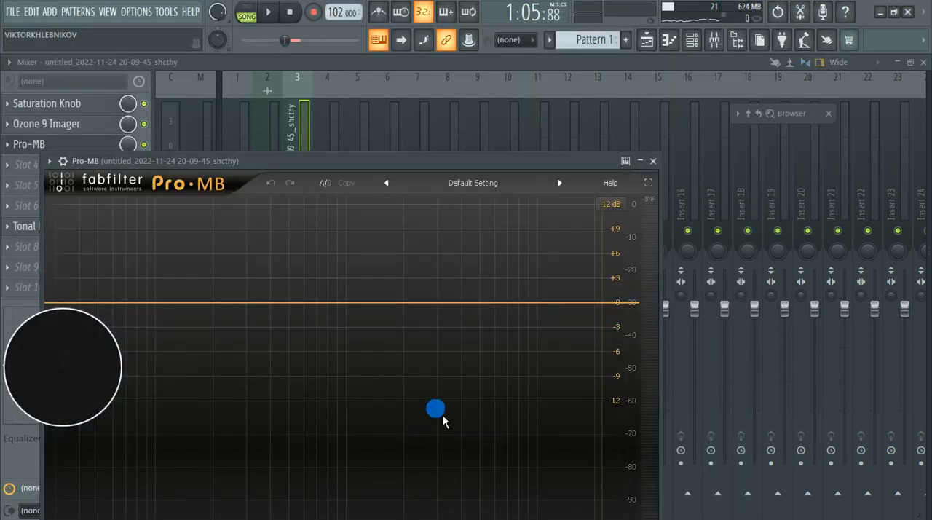
pyautogui.moveTo(389, 161); pyautogui.dragTo(610, 93)
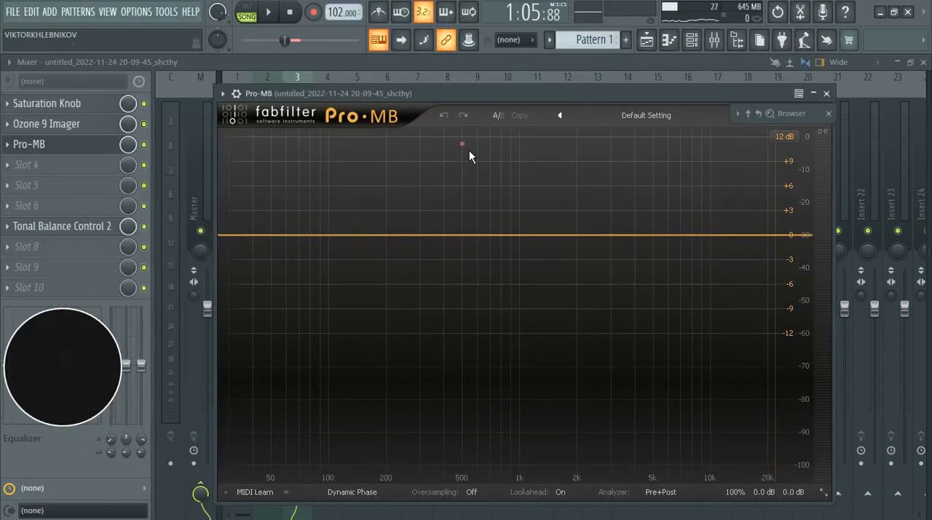
pyautogui.click(270, 234)
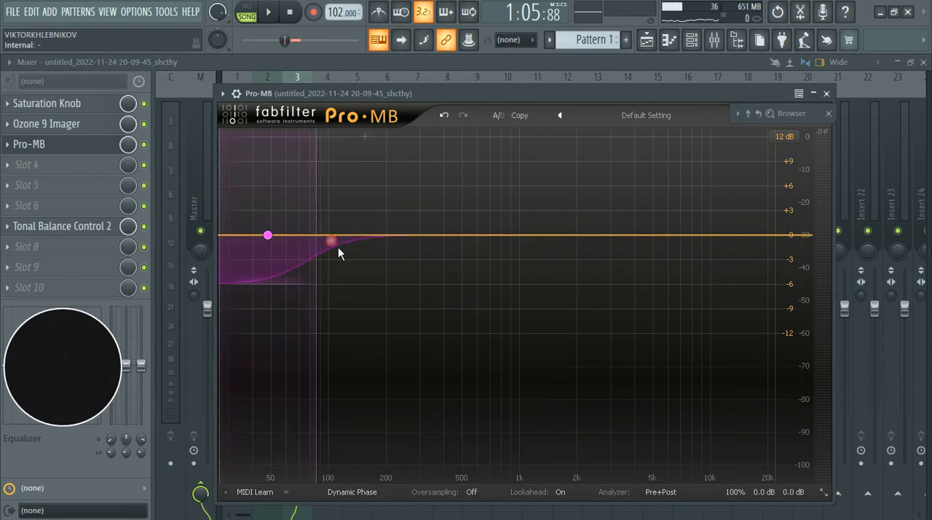
pyautogui.moveTo(325, 245); pyautogui.dragTo(391, 245)
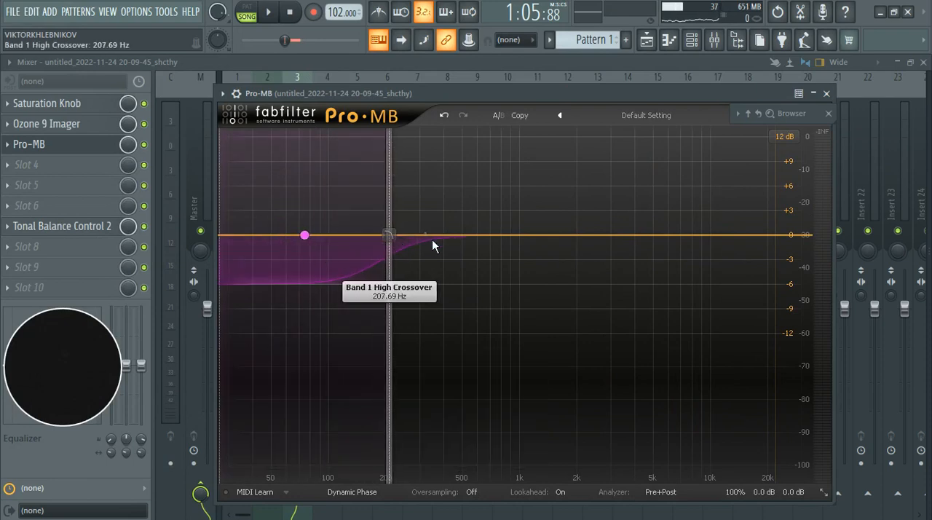
# Step: Add a second Pro-MB band up to about 2 kHz and a third with its high crossover at 7496.3 Hz, and start playback
pyautogui.click(512, 143)
pyautogui.moveTo(459, 237); pyautogui.dragTo(402, 242)
pyautogui.moveTo(568, 249)
pyautogui.mouseDown()
pyautogui.moveTo(557, 245)
pyautogui.moveTo(583, 250)
pyautogui.mouseUp()
pyautogui.click(644, 159)
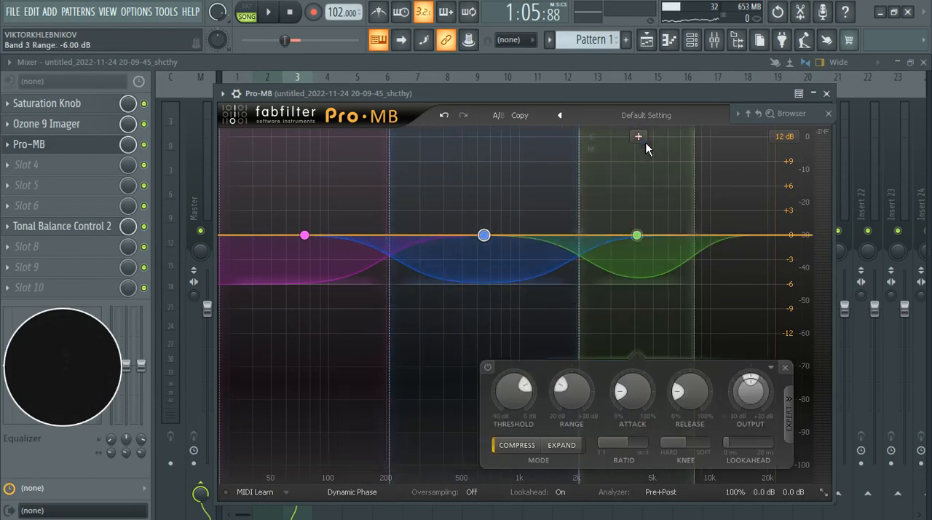
pyautogui.moveTo(693, 239)
pyautogui.mouseDown()
pyautogui.moveTo(716, 245)
pyautogui.moveTo(692, 227)
pyautogui.mouseUp()
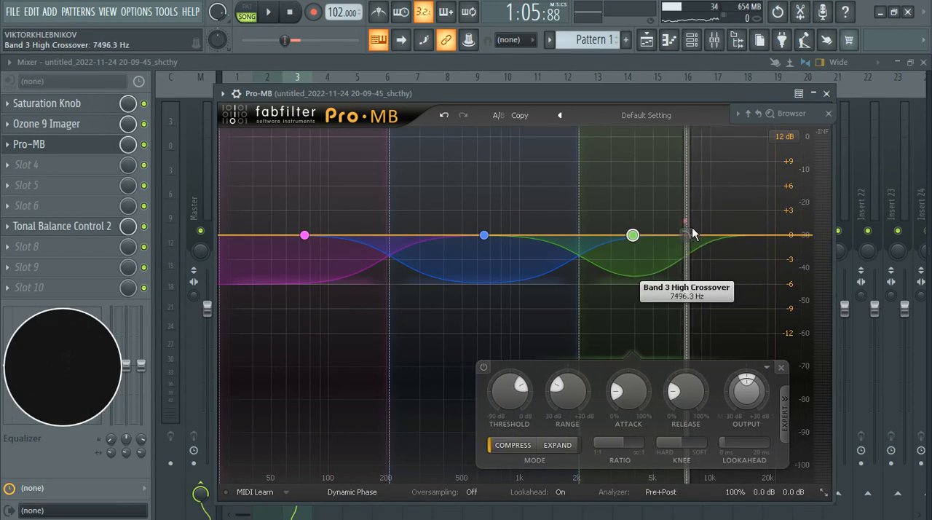
pyautogui.press('space')
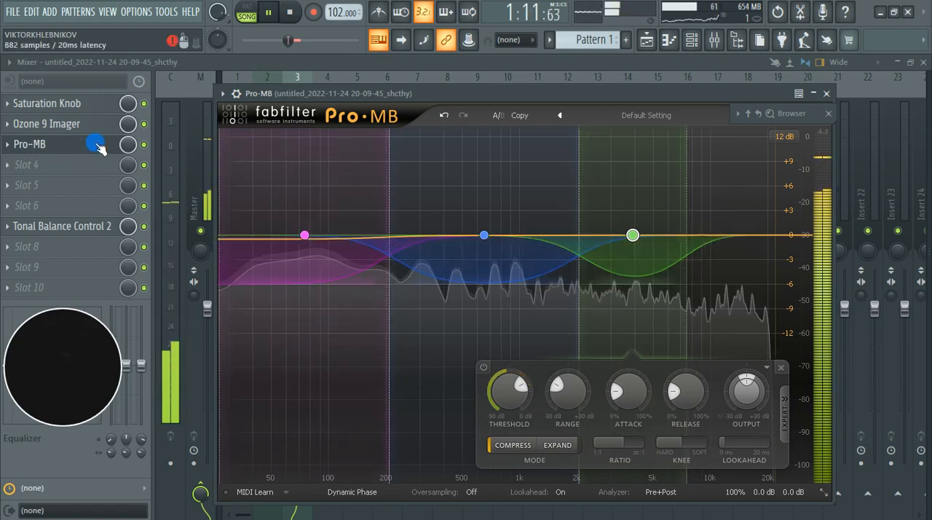
# Step: Bypass Tonal Balance Control 2 and set Pro-MB's low-band threshold to -23.38 dB while the section plays
pyautogui.click(143, 227)
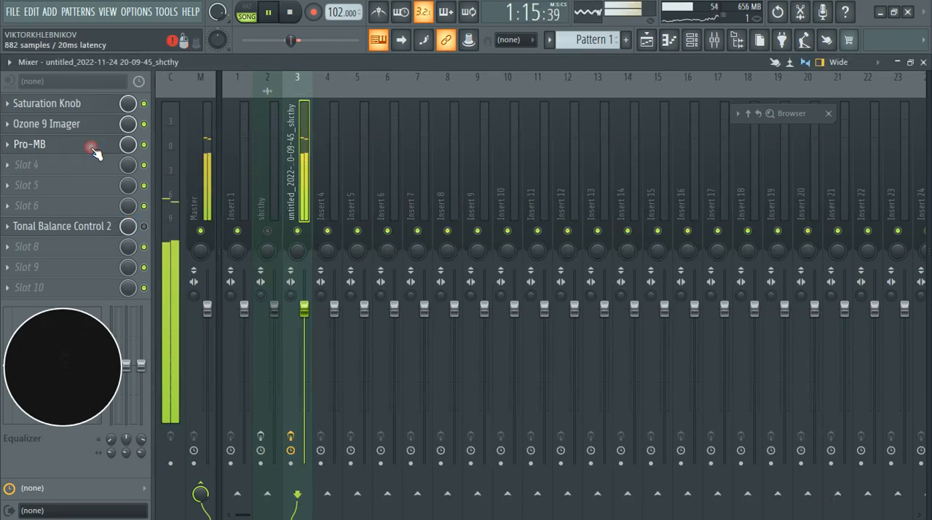
pyautogui.click(93, 149)
pyautogui.press('space')
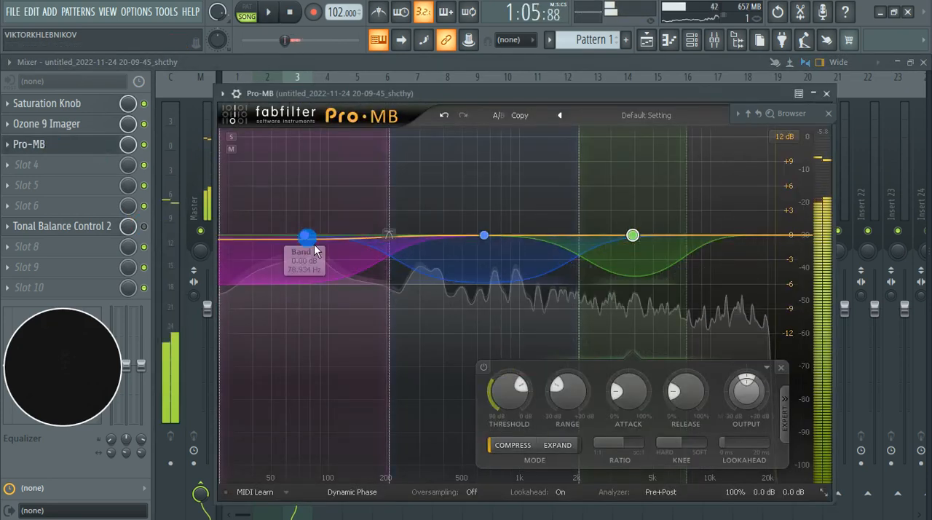
pyautogui.click(315, 250)
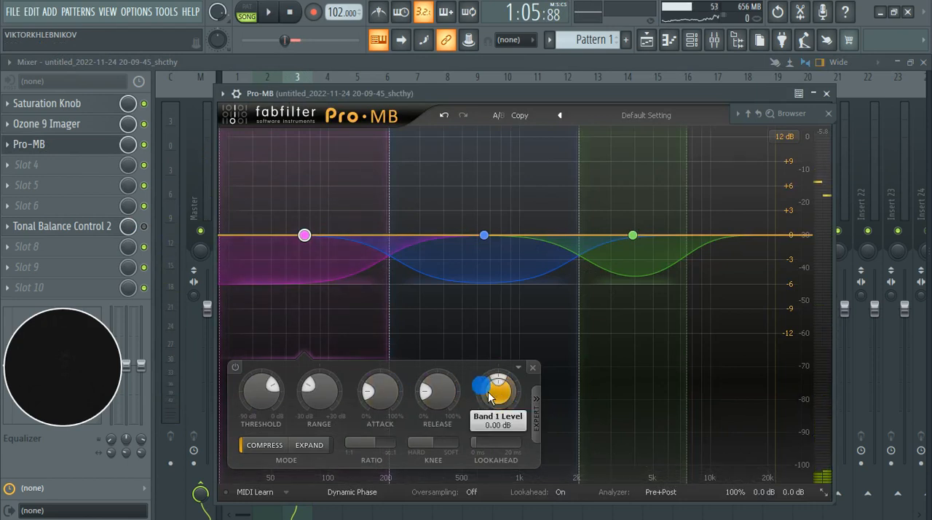
pyautogui.press('space')
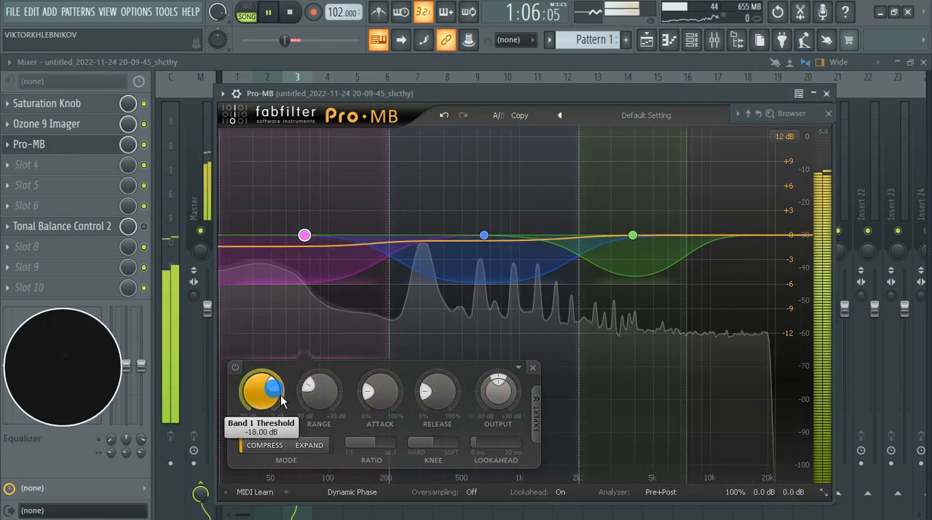
pyautogui.moveTo(281, 396)
pyautogui.mouseDown()
pyautogui.moveTo(267, 382)
pyautogui.moveTo(281, 394)
pyautogui.mouseUp()
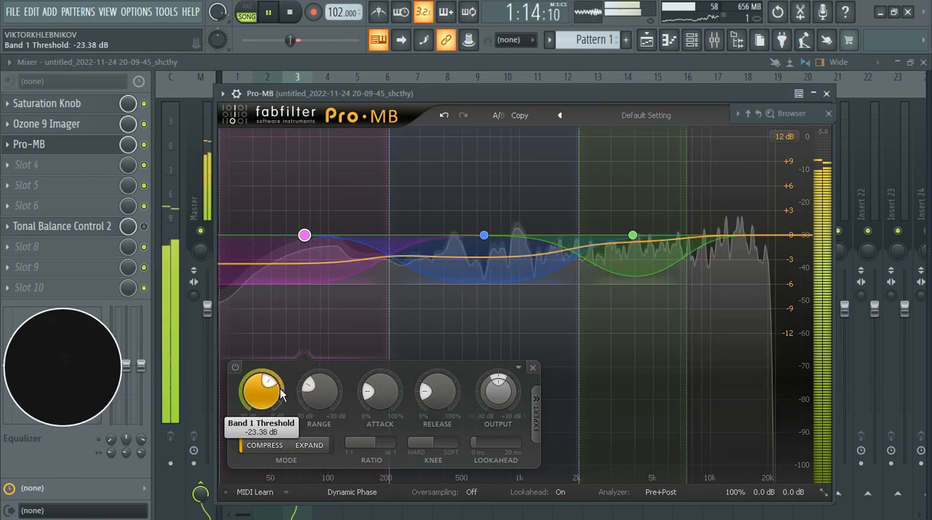
pyautogui.press('space')
# Step: Re-enable Tonal Balance Control 2 and check the playing section against the Modern target
pyautogui.click(489, 245)
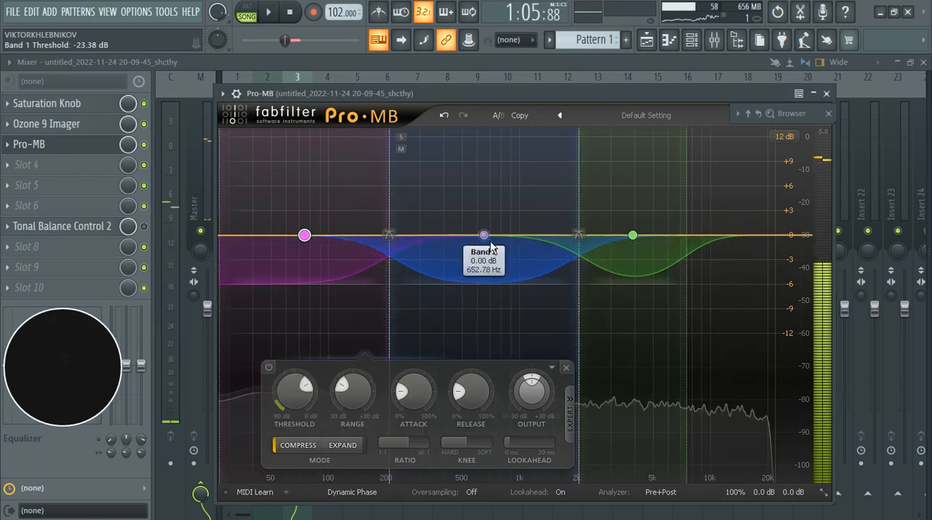
pyautogui.click(144, 230)
pyautogui.click(84, 229)
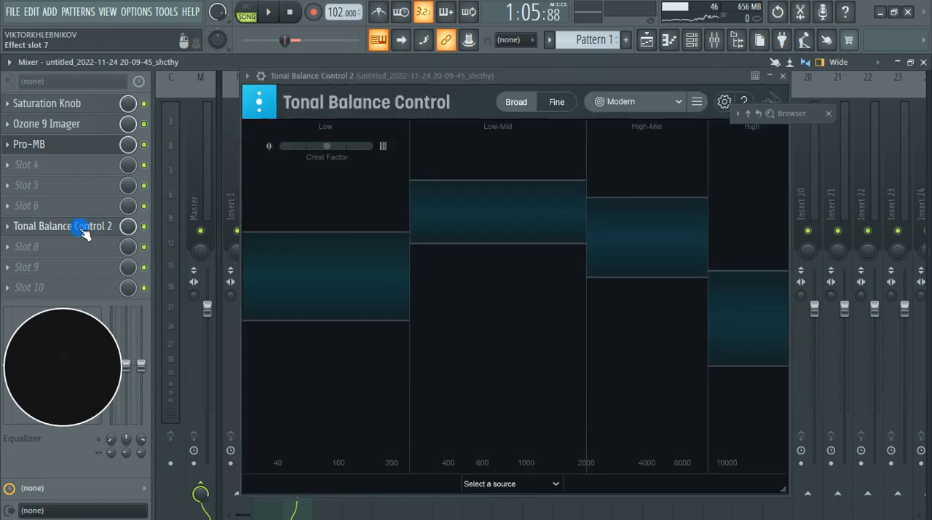
pyautogui.press('space')
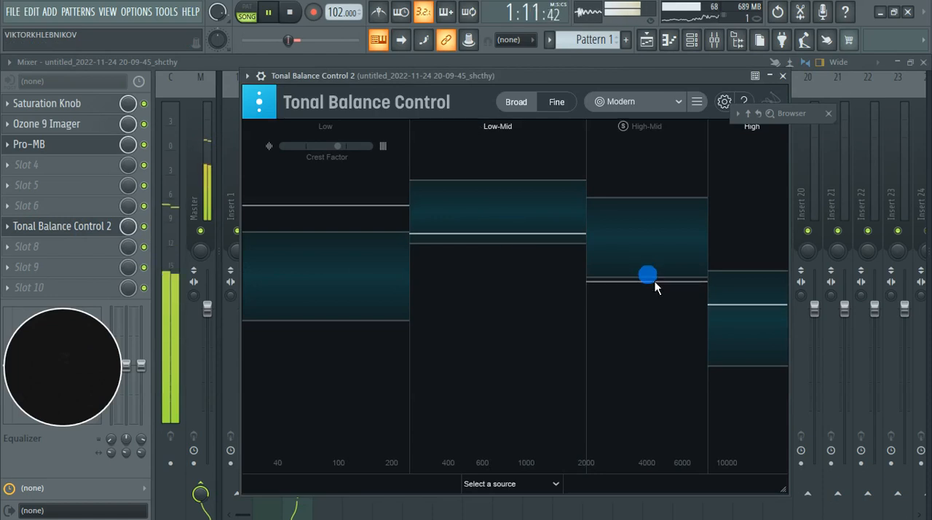
pyautogui.press('space')
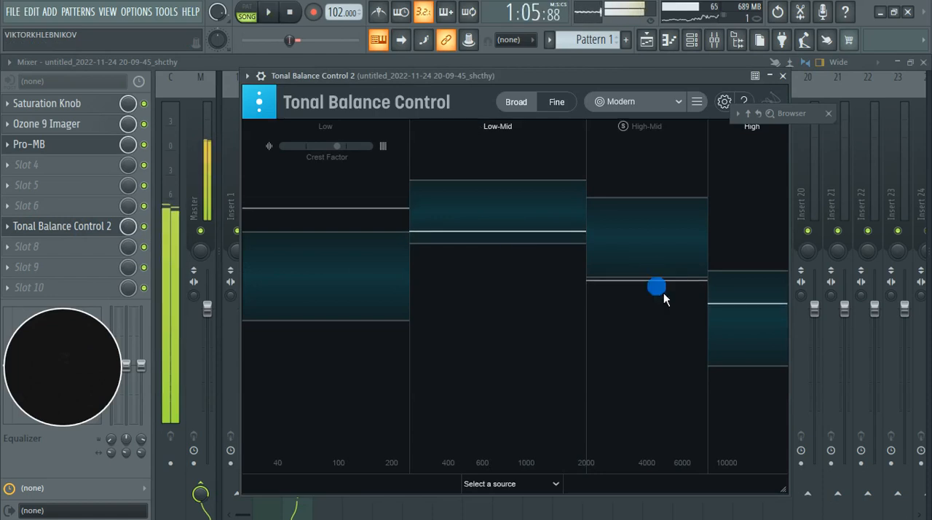
# Step: Set Pro-MB band 3's high crossover to 8139.6 Hz and raise its output level to +2.38 dB during playback
pyautogui.click(58, 147)
pyautogui.click(58, 147)
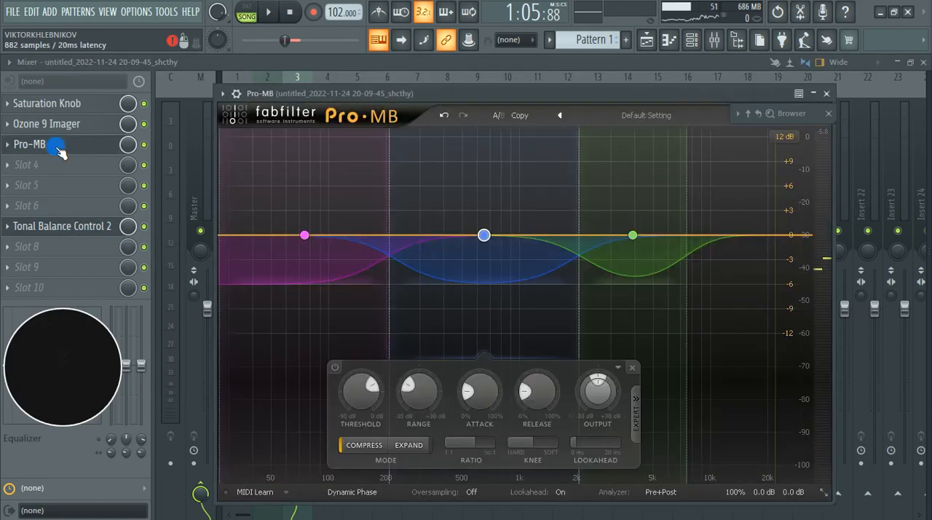
pyautogui.click(633, 236)
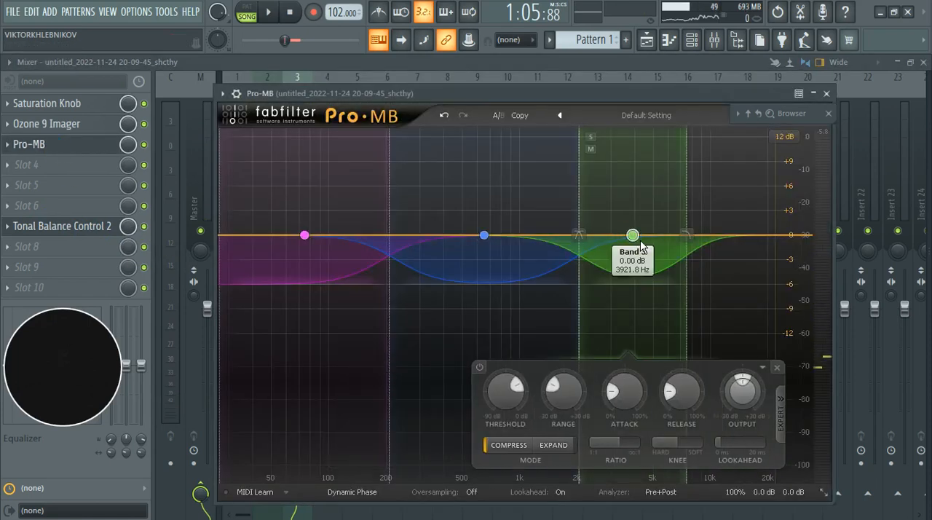
pyautogui.moveTo(684, 242); pyautogui.dragTo(702, 249)
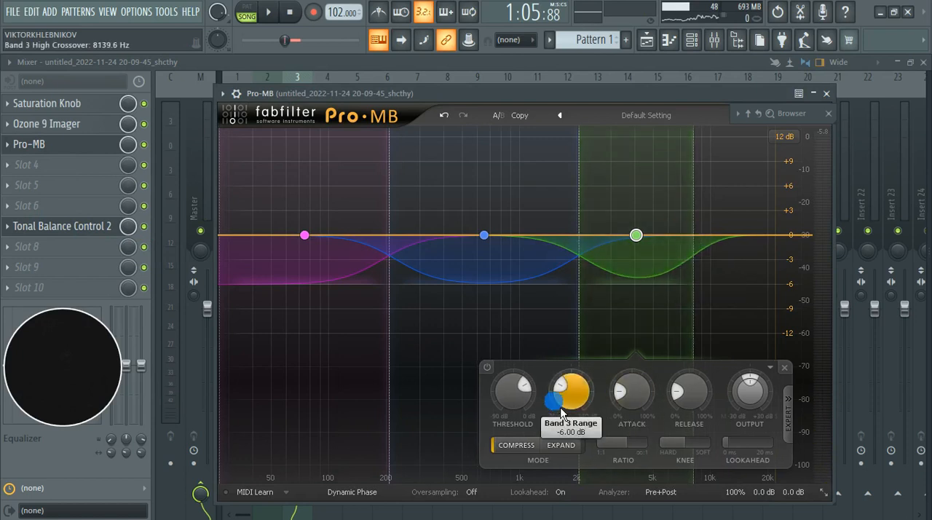
pyautogui.press('space')
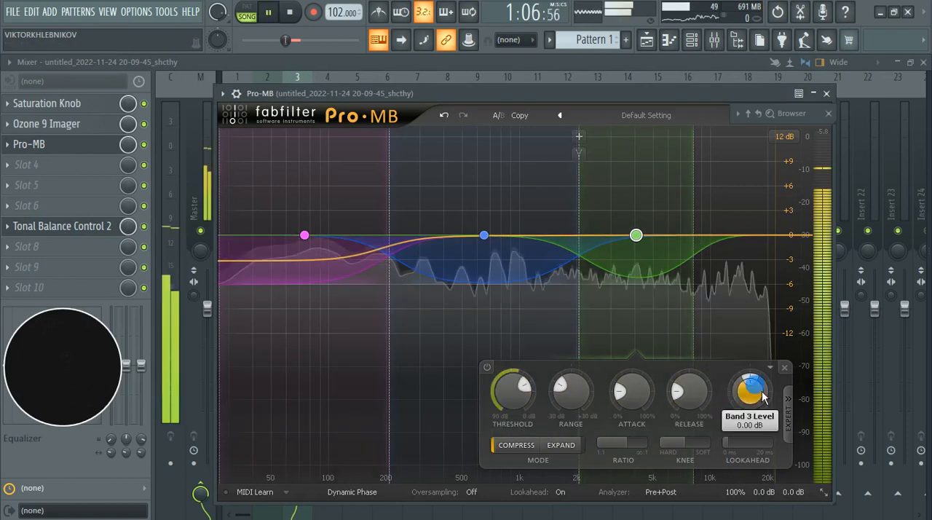
pyautogui.scroll(3, 760, 394)
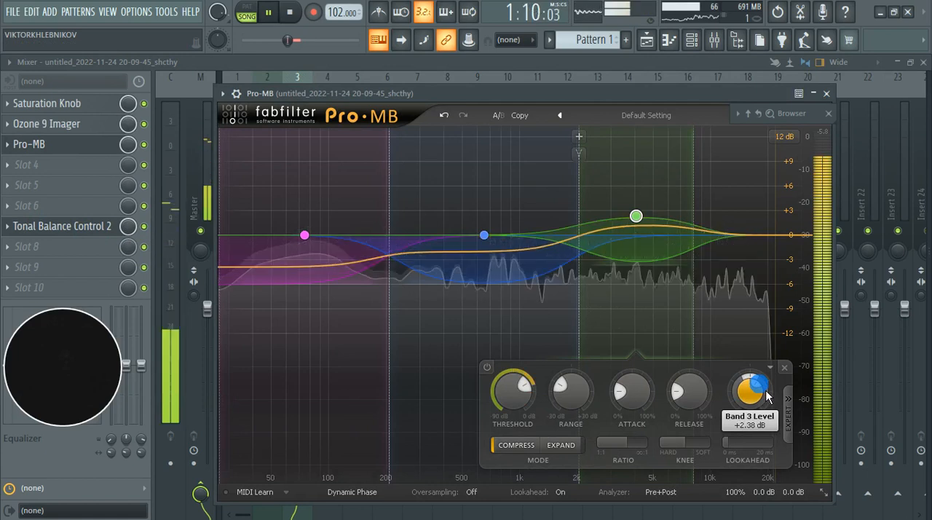
pyautogui.press('space')
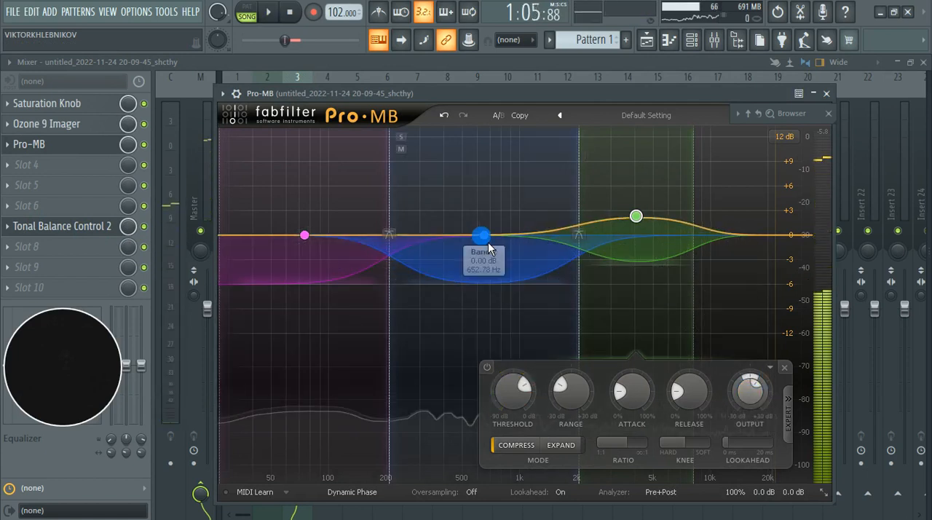
# Step: Play the section and compare its four frequency ranges with the Modern target in Tonal Balance Control
pyautogui.click(488, 242)
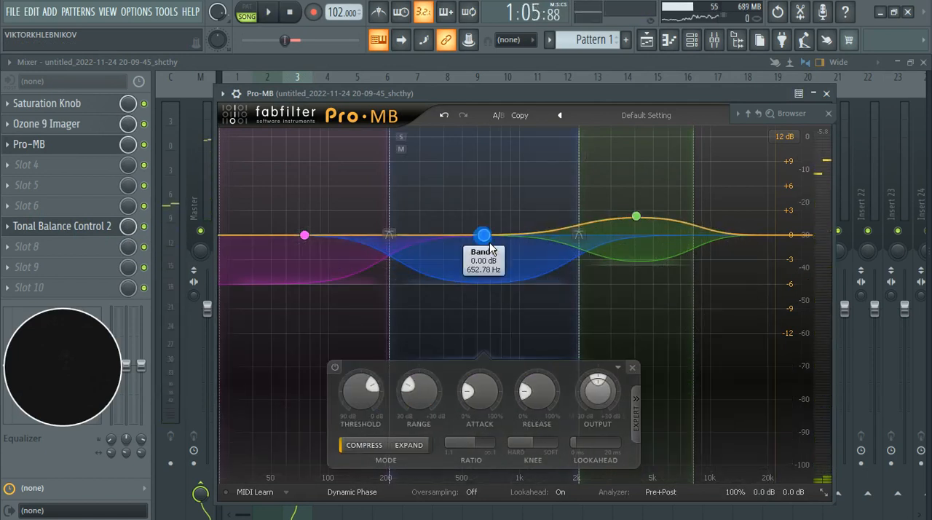
pyautogui.press('Escape')
pyautogui.press('space')
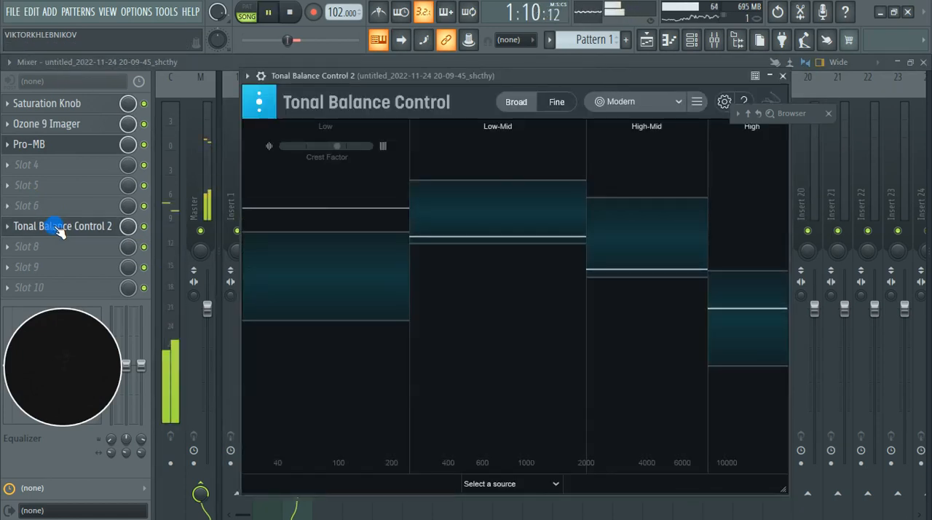
pyautogui.press('space')
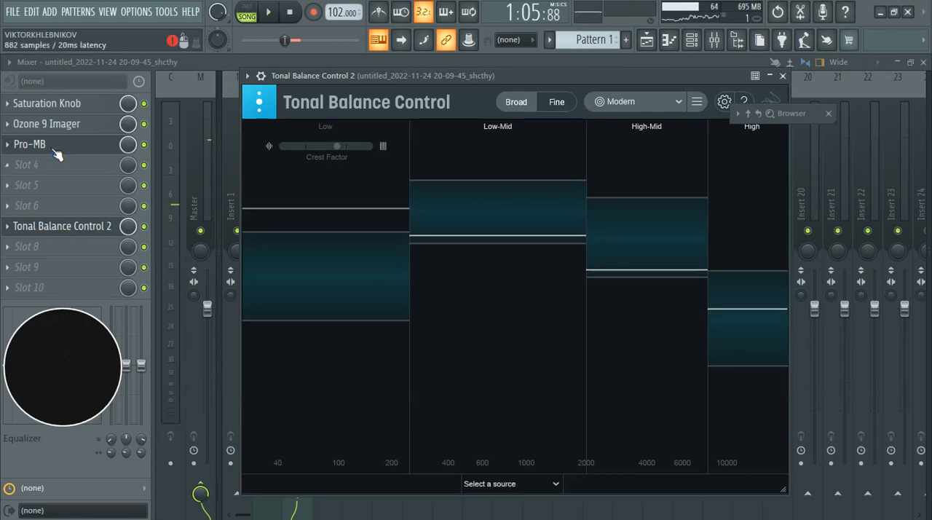
# Step: Lower Pro-MB band 1's output level to -2.16 dB and raise band 2's to +0.96 dB
pyautogui.click(54, 149)
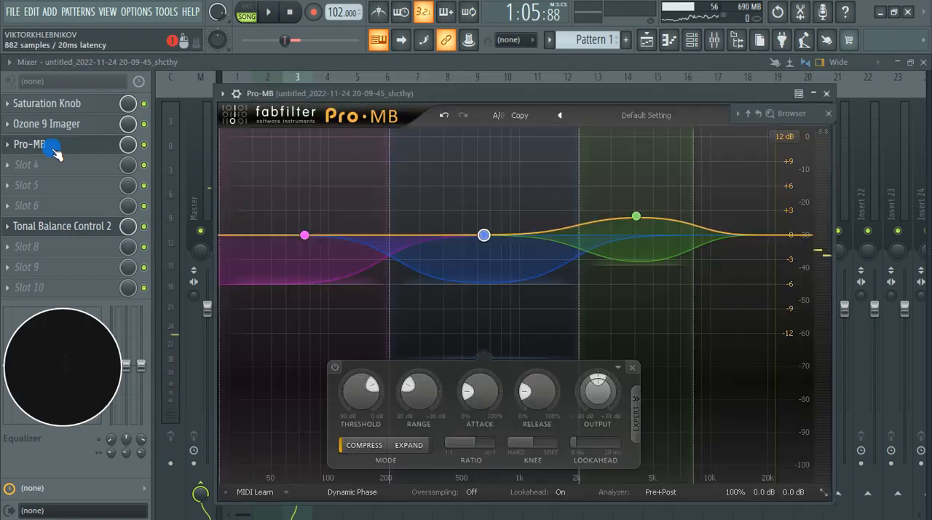
pyautogui.click(305, 235)
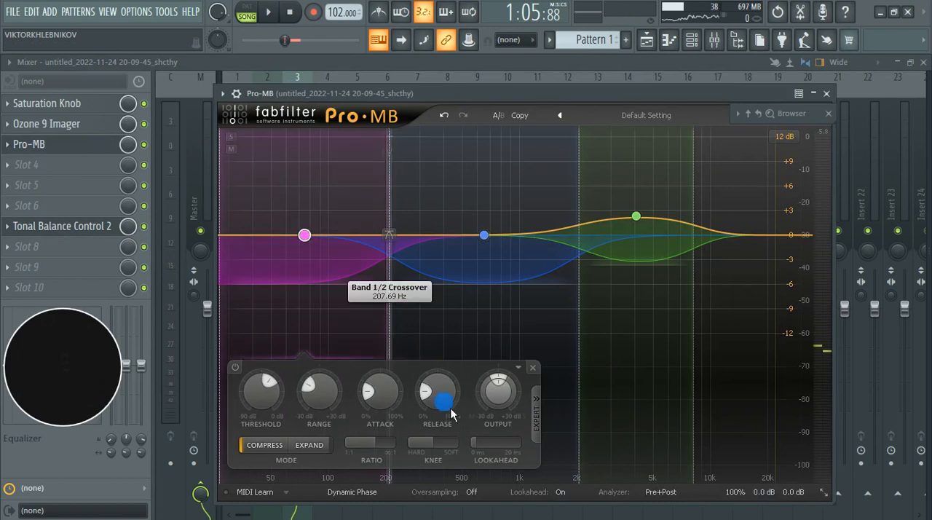
pyautogui.click(498, 391)
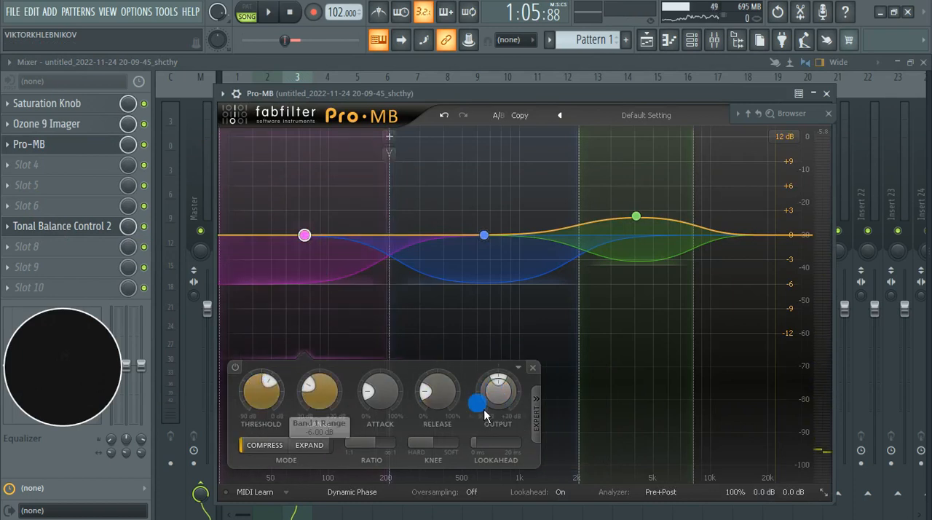
pyautogui.scroll(-5, 499, 392)
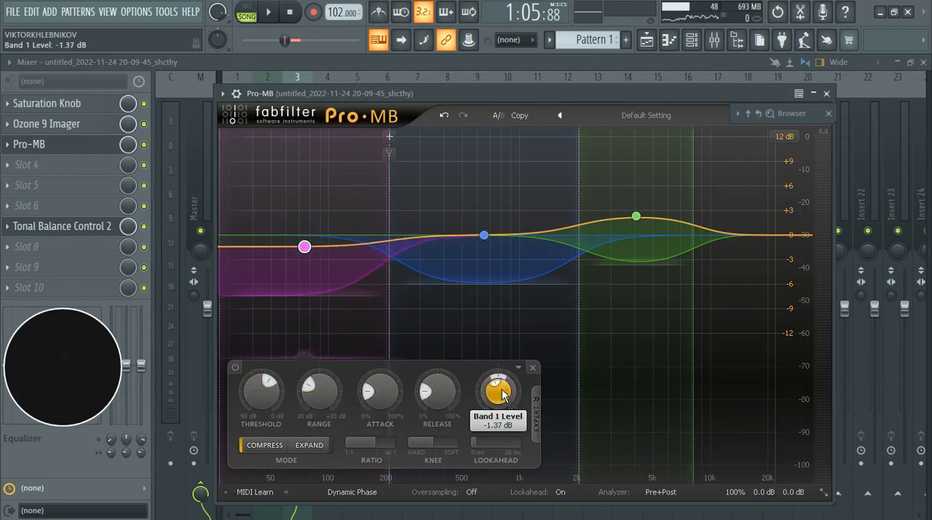
pyautogui.press('space')
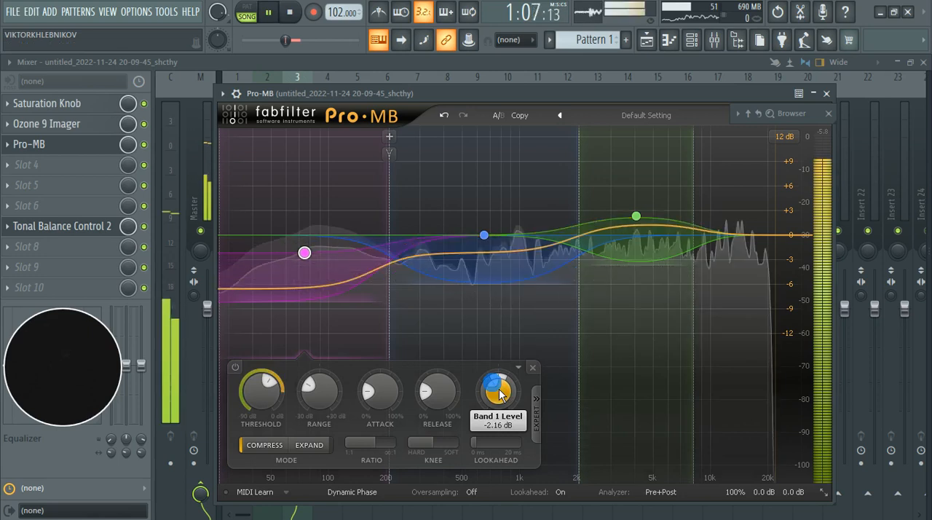
pyautogui.click(488, 245)
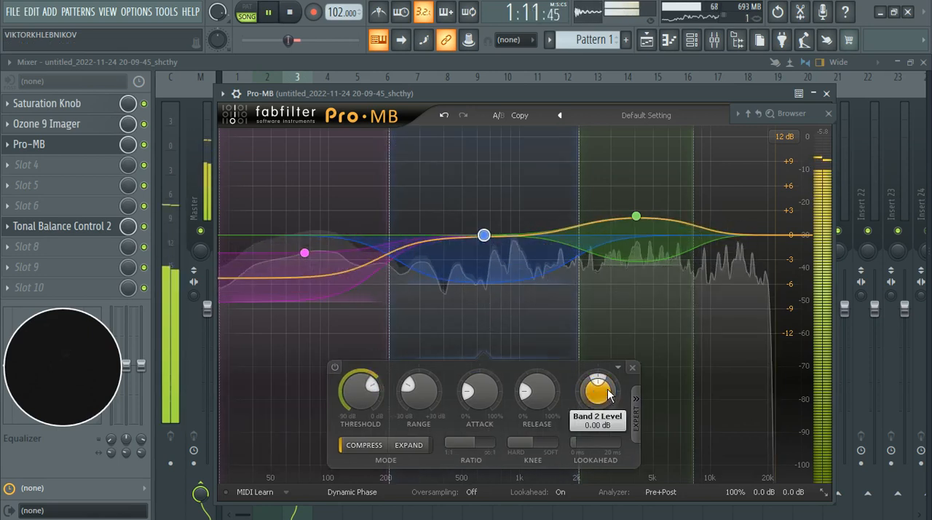
pyautogui.scroll(2, 609, 397)
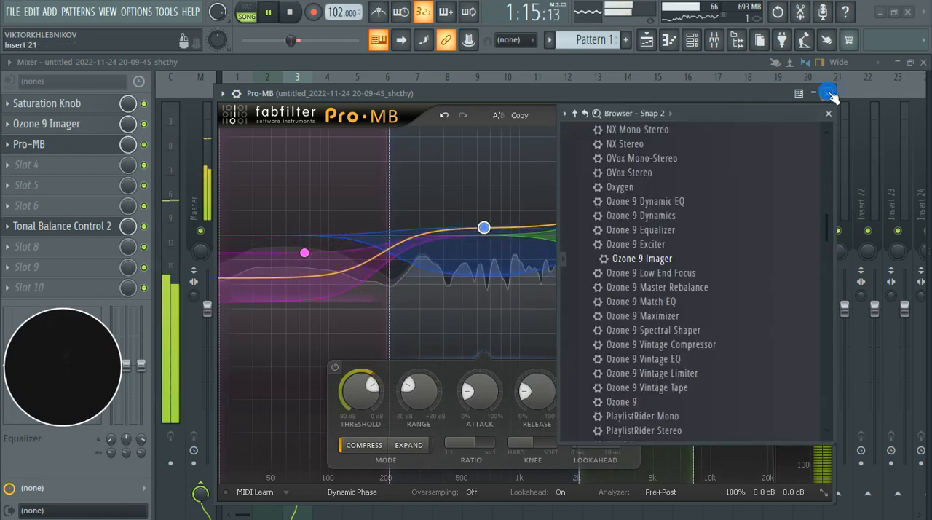
# Step: Close Pro-MB and the plugin browser, and recheck the playing section's low and mid levels in Tonal Balance Control
pyautogui.click(827, 93)
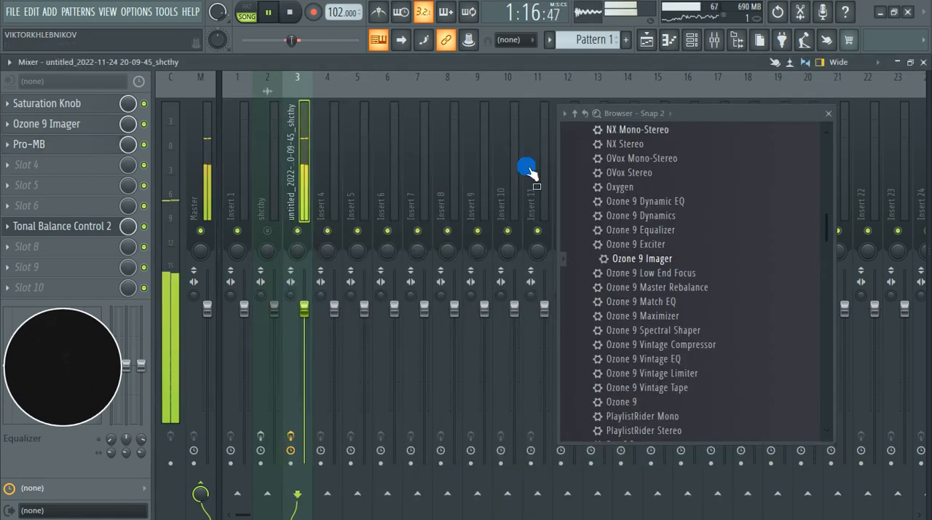
pyautogui.click(827, 114)
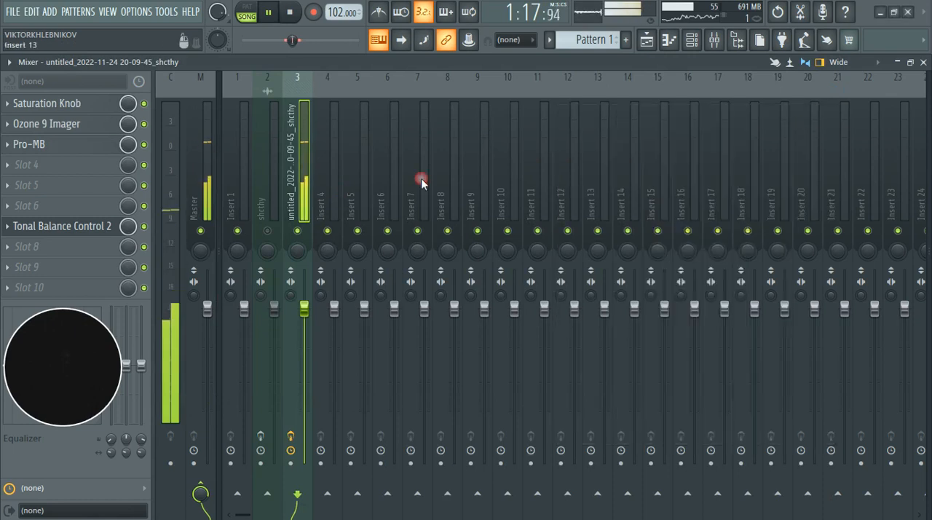
pyautogui.click(73, 229)
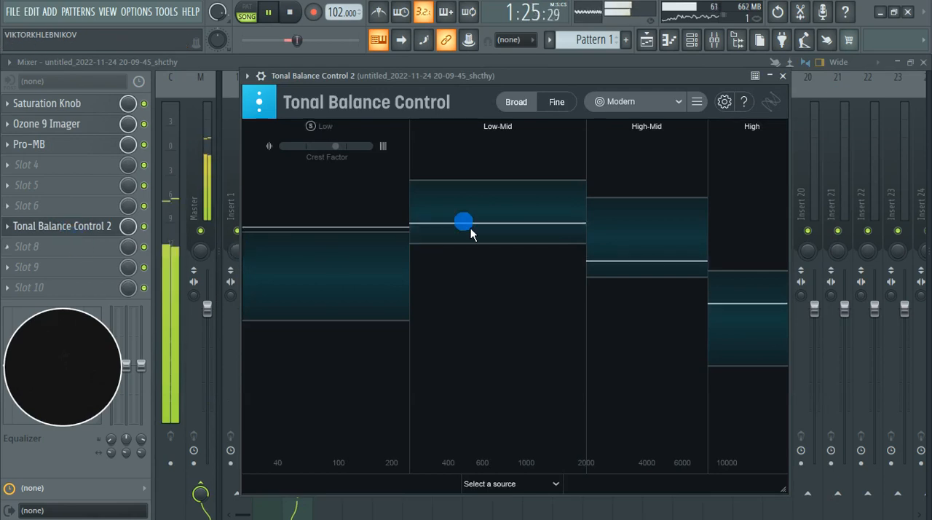
pyautogui.press('space')
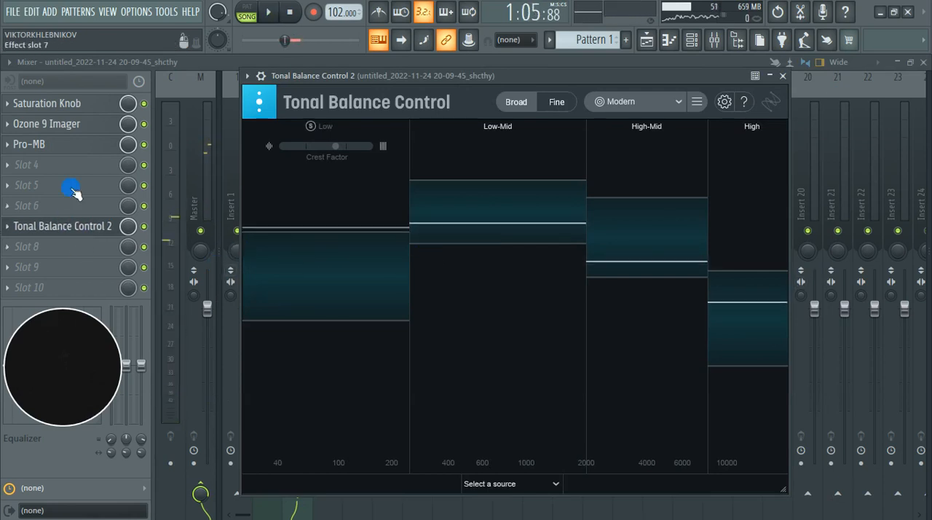
# Step: Set Pro-MB's output levels to -3.42 dB for band 1, +2.56 dB for band 2 and +3.67 dB for band 3
pyautogui.click(58, 150)
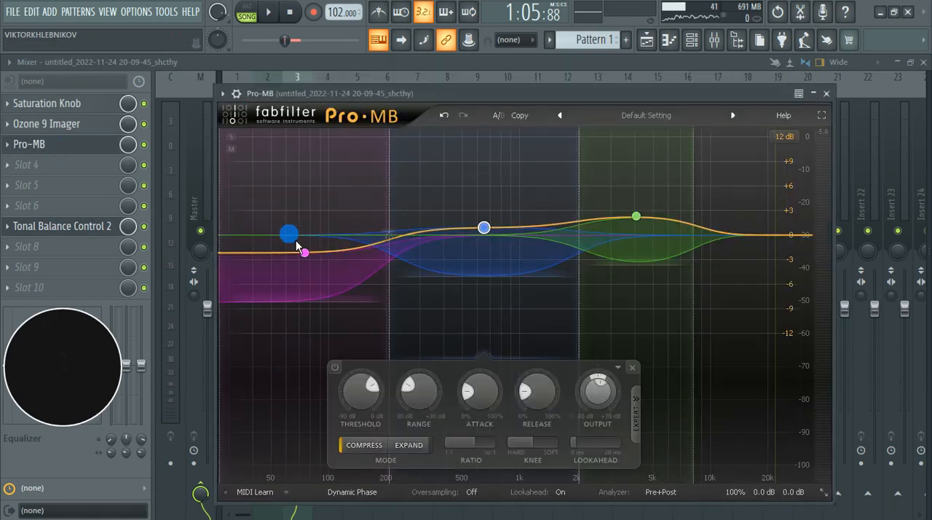
pyautogui.click(305, 260)
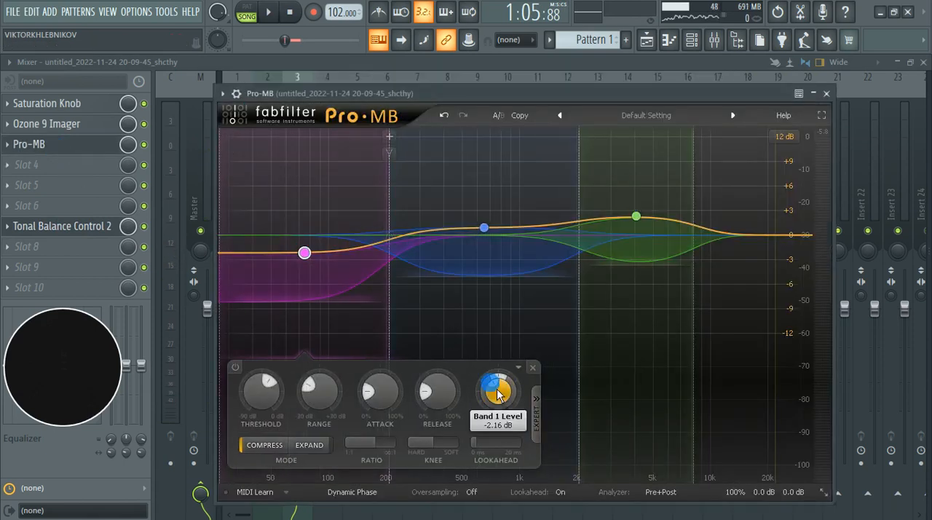
pyautogui.scroll(-2, 499, 395)
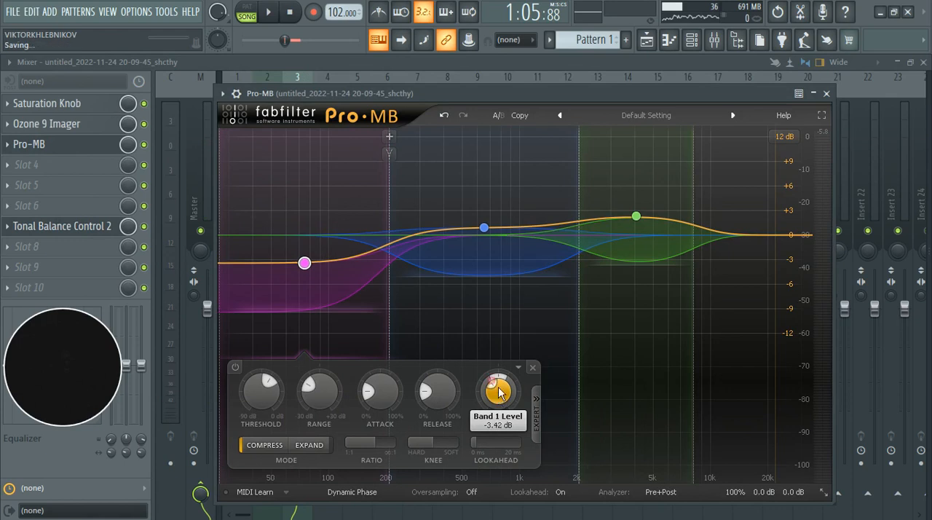
pyautogui.click(488, 231)
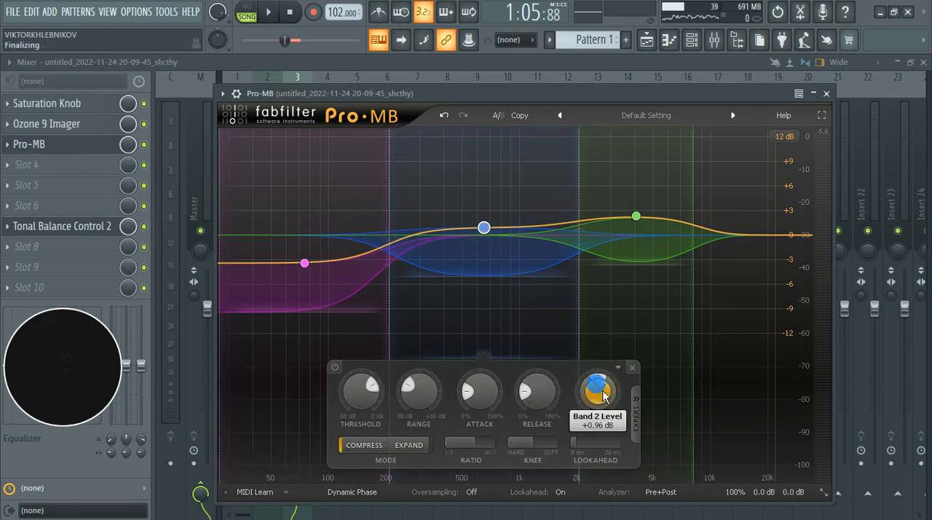
pyautogui.scroll(4, 607, 393)
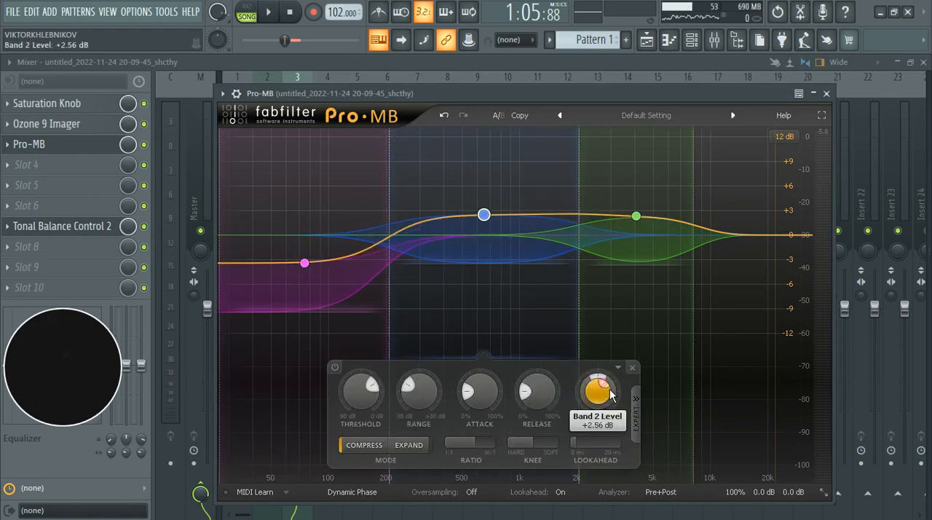
pyautogui.click(637, 217)
pyautogui.scroll(5, 750, 391)
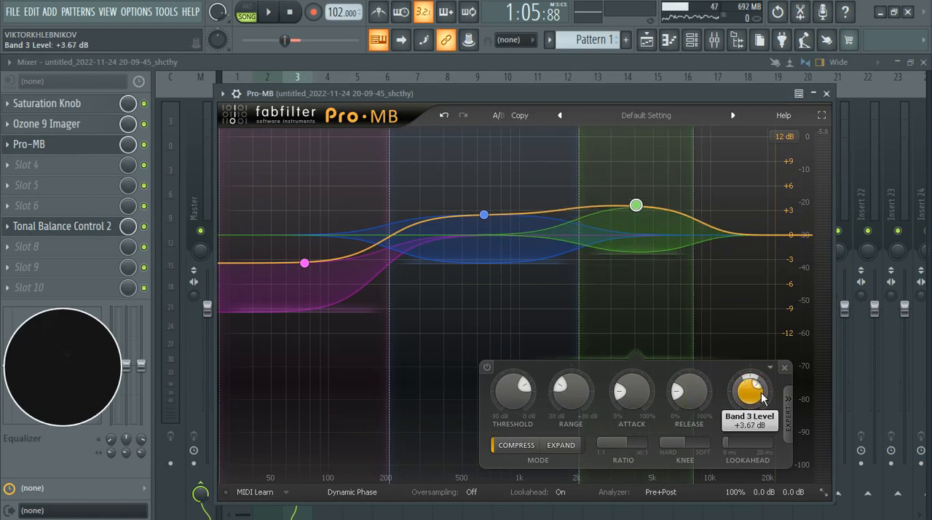
# Step: Add a fourth Pro-MB band above band 3, centred at about 15.6 kHz, and reselect band 3
pyautogui.click(752, 236)
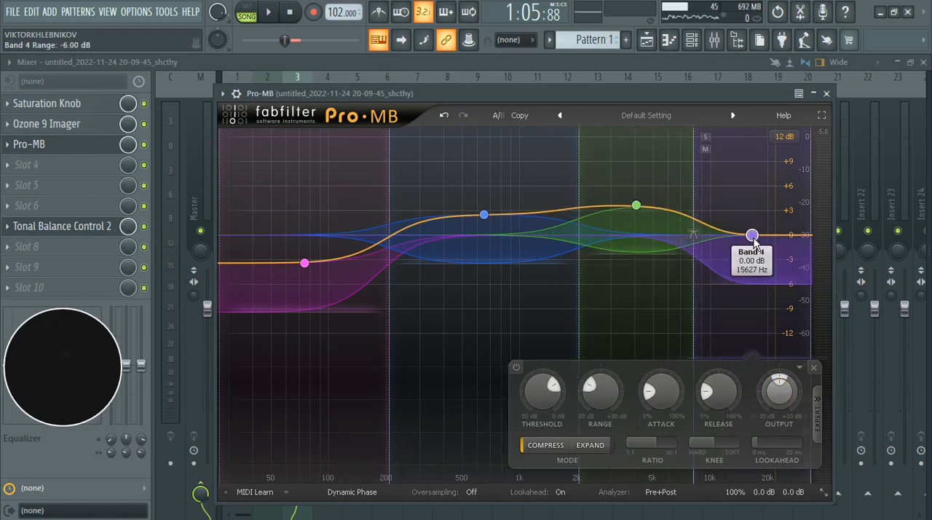
pyautogui.click(638, 205)
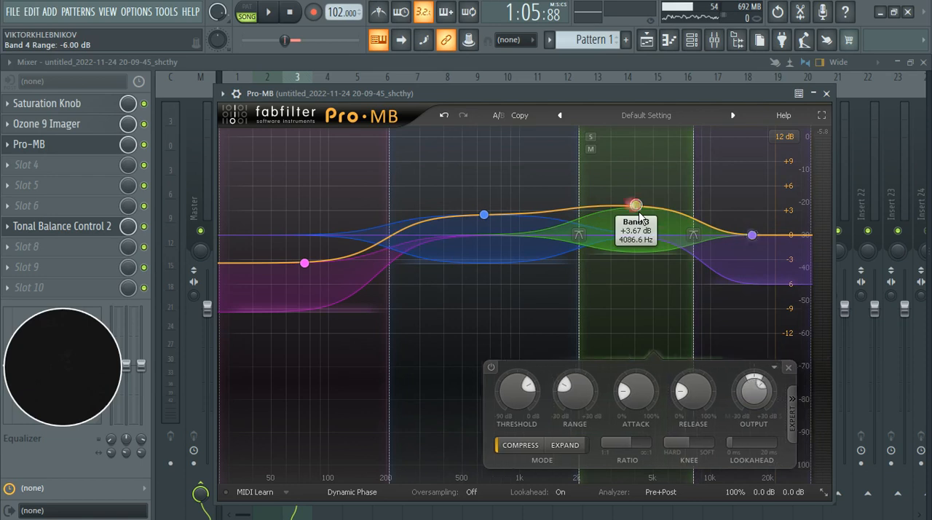
# Step: Reopen Tonal Balance Control 2 and play the section to compare its four ranges with the Modern target
pyautogui.click(54, 231)
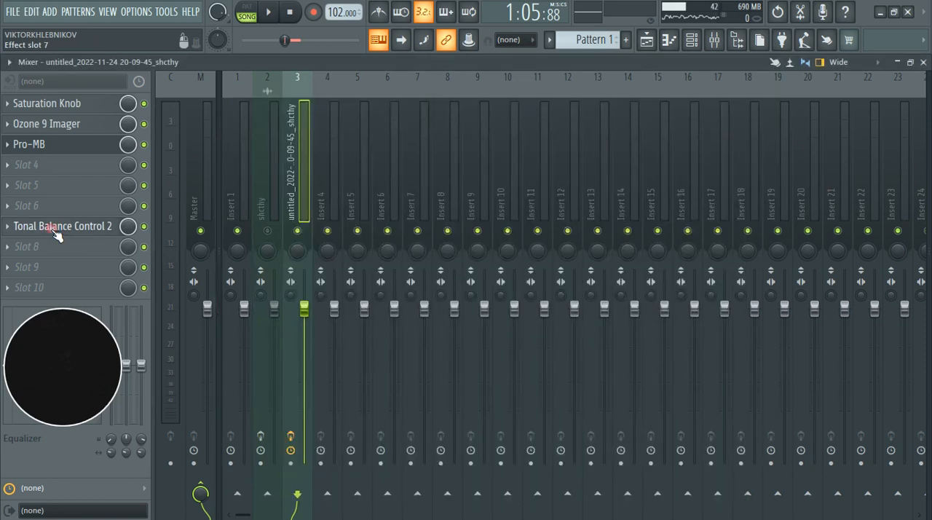
pyautogui.click(55, 232)
pyautogui.press('space')
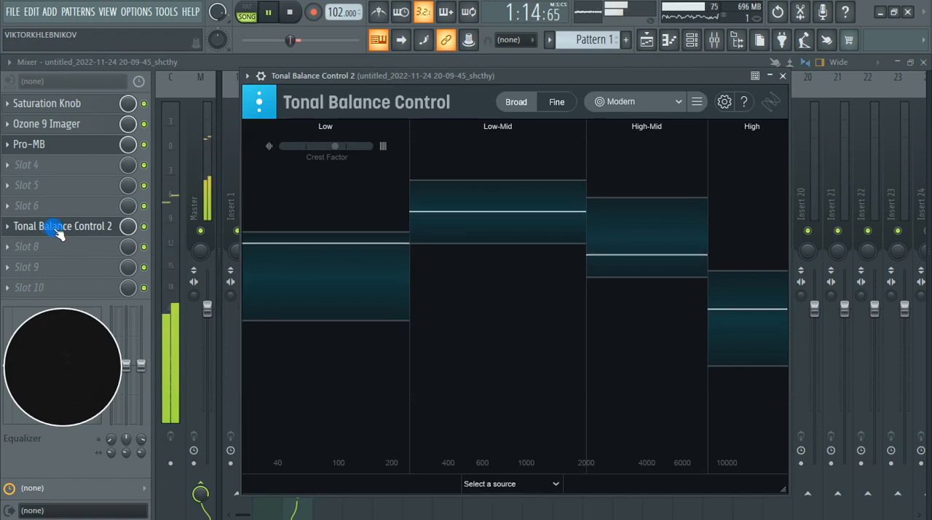
pyautogui.press('space')
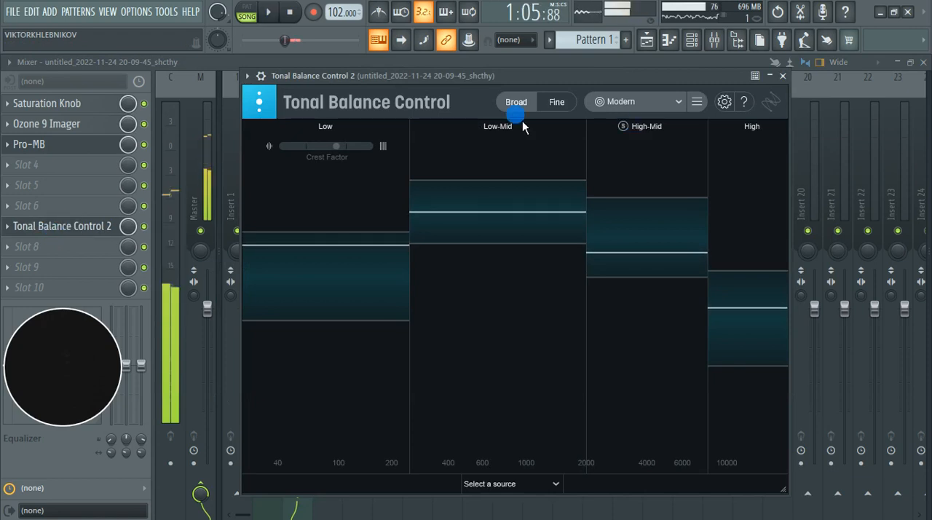
# Step: Play the section against the Hip Hop and Pop targets in Tonal Balance Control and compare the four ranges
pyautogui.click(674, 106)
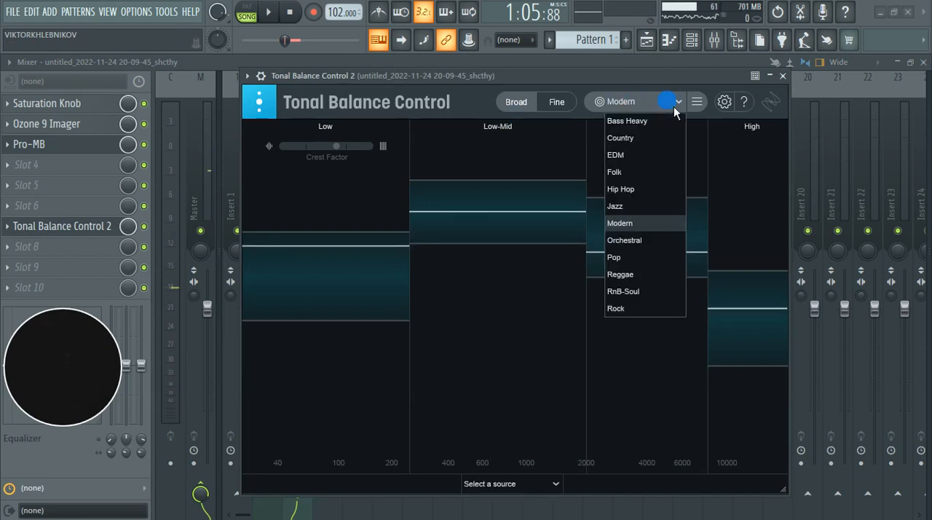
pyautogui.click(634, 194)
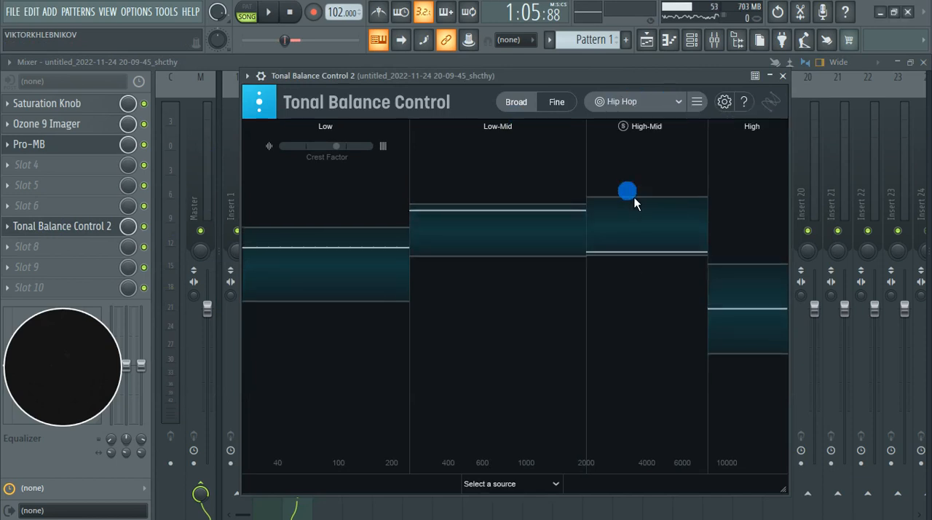
pyautogui.press('space')
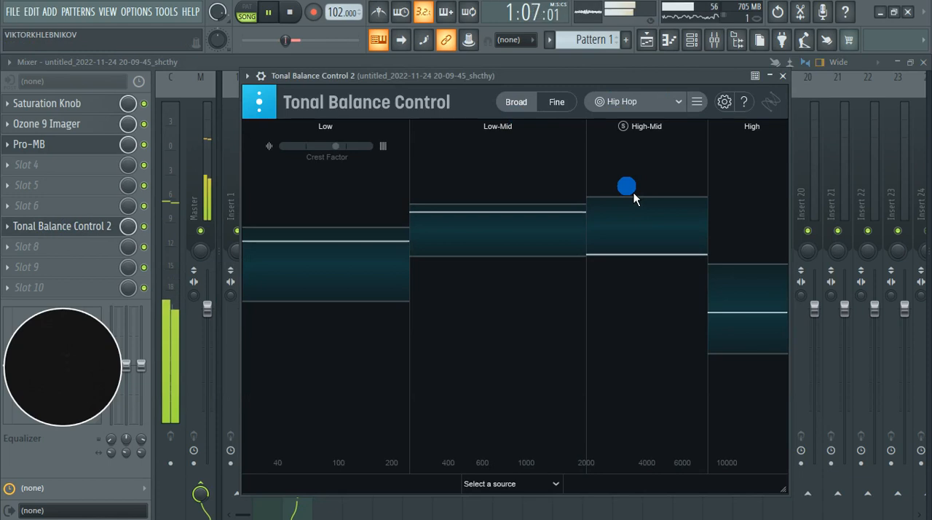
pyautogui.press('space')
pyautogui.click(664, 106)
pyautogui.click(646, 261)
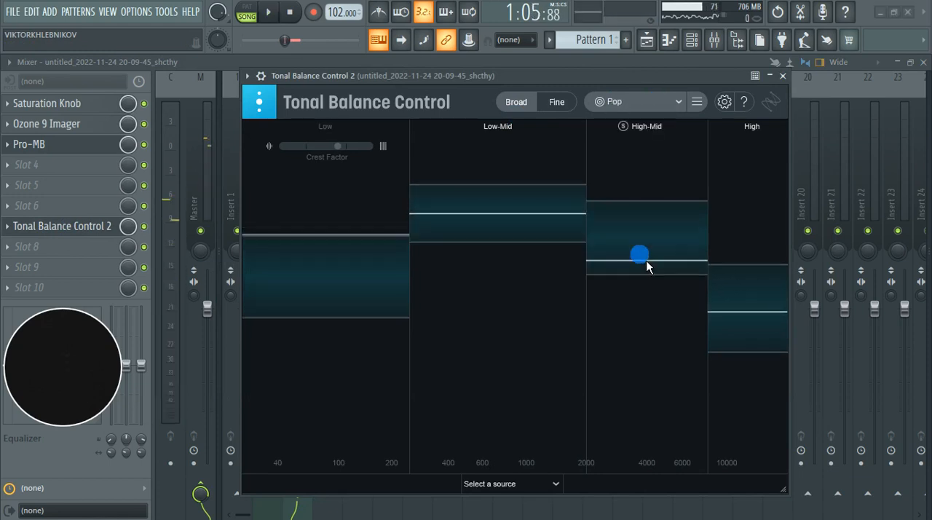
pyautogui.press('space')
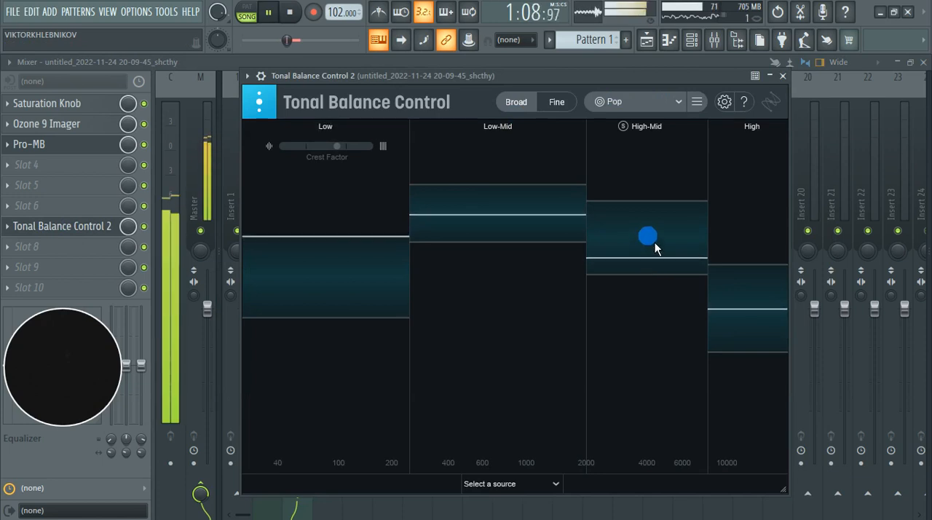
pyautogui.press('space')
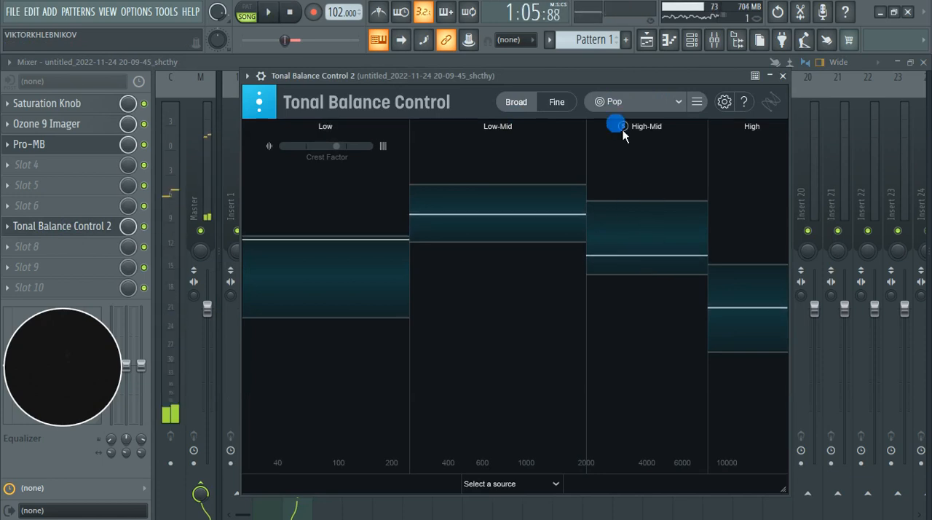
# Step: Close Tonal Balance Control 2 and delete it from slot 7 of the clip's mixer track
pyautogui.click(640, 101)
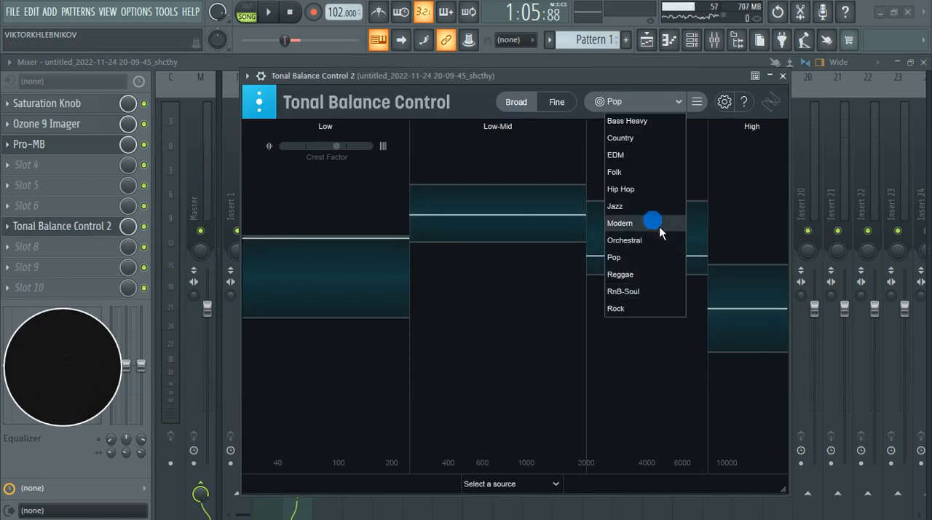
pyautogui.click(781, 77)
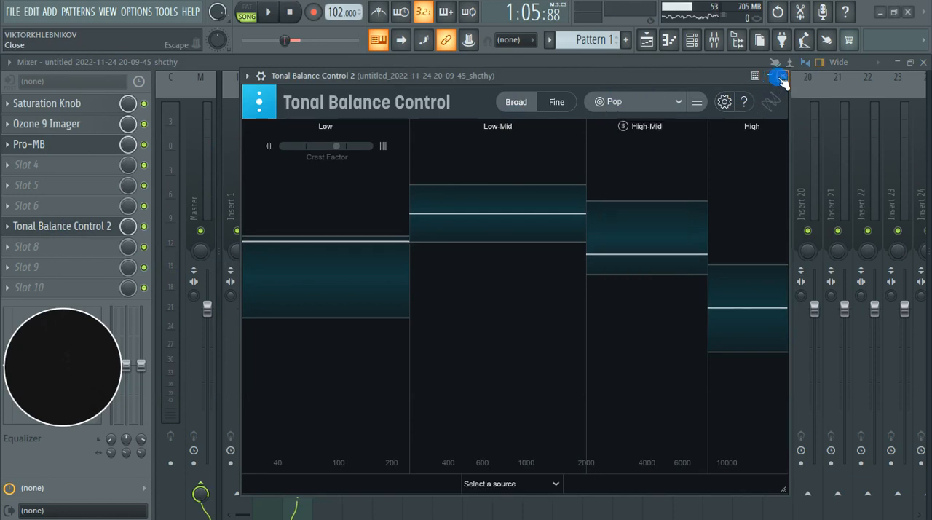
pyautogui.click(781, 79)
pyautogui.click(20, 226)
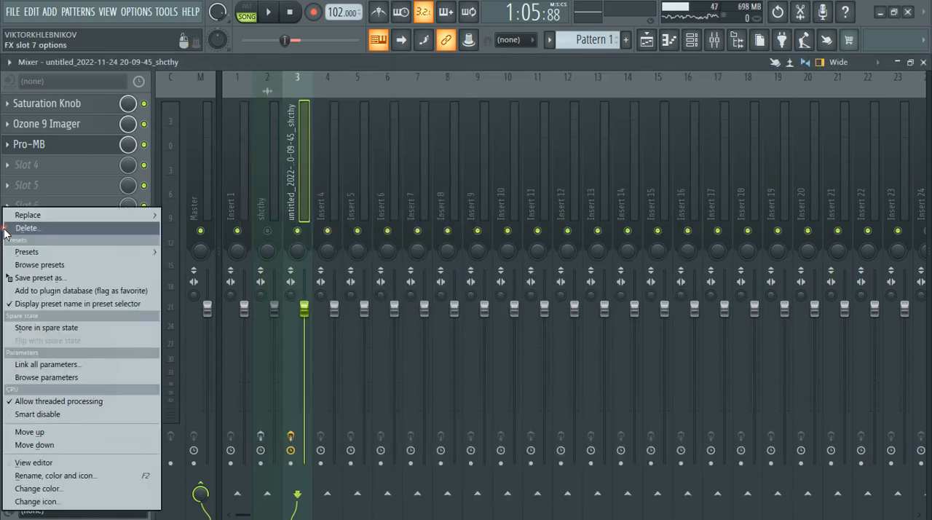
pyautogui.click(29, 213)
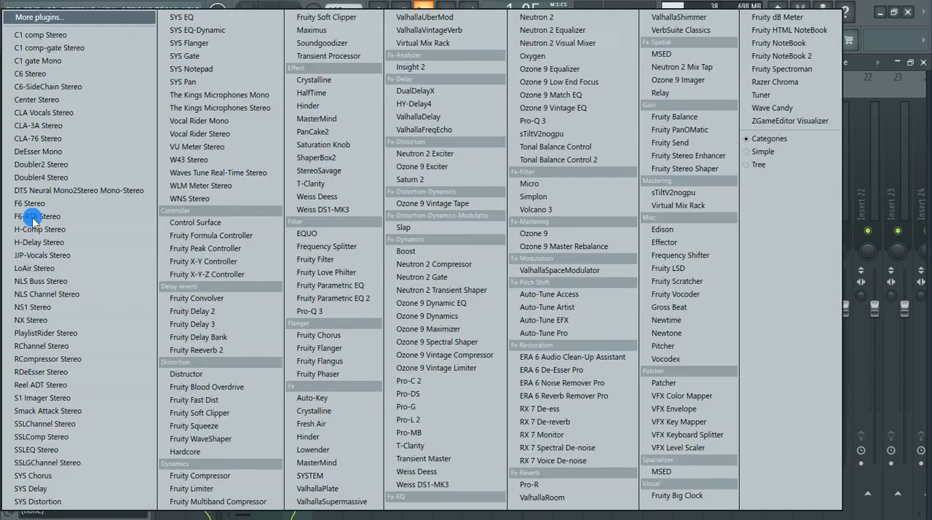
pyautogui.click(869, 24)
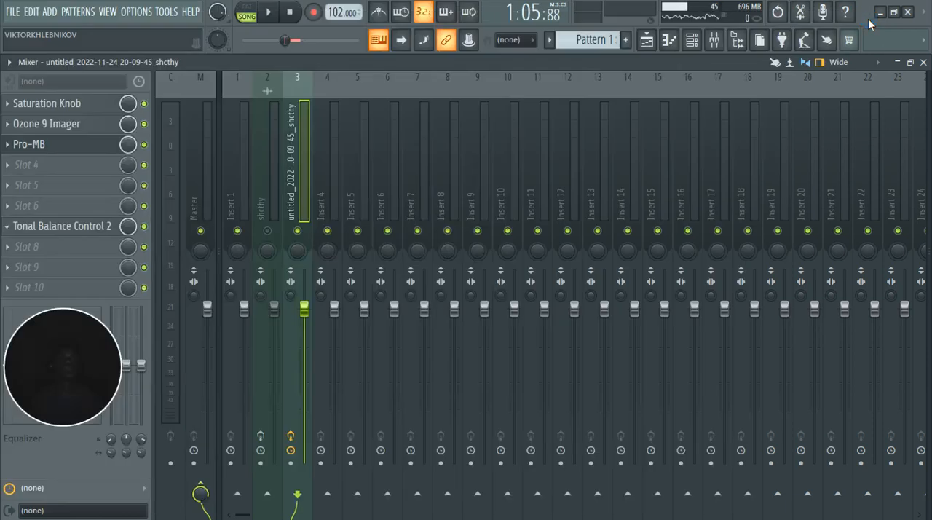
pyautogui.click(20, 227)
pyautogui.click(34, 228)
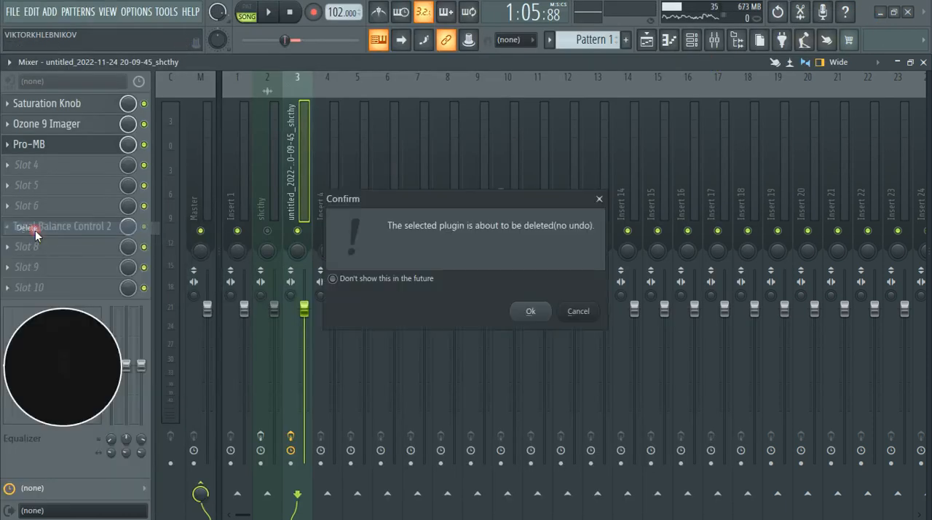
pyautogui.click(537, 306)
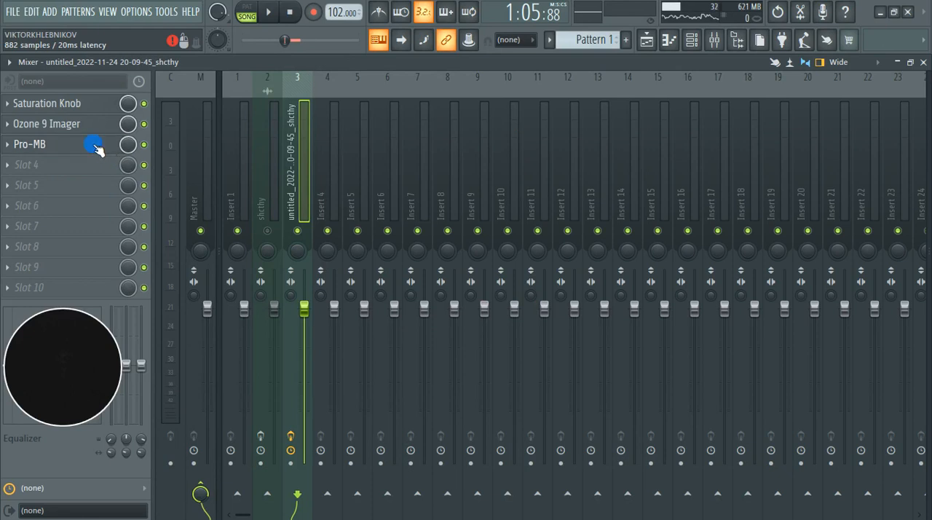
# Step: Play the section with Pro-MB enabled and bypassed to compare the sound, leaving Pro-MB enabled
pyautogui.click(95, 146)
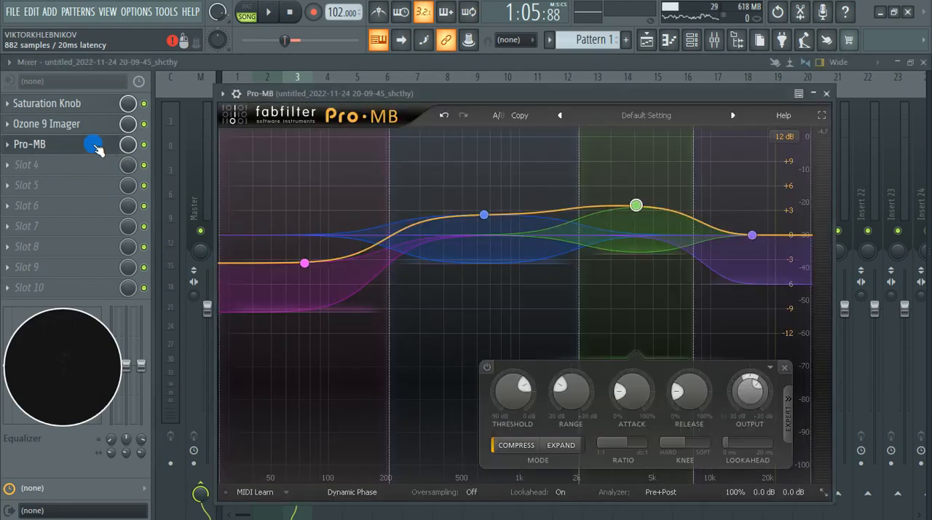
pyautogui.click(821, 94)
pyautogui.press('space')
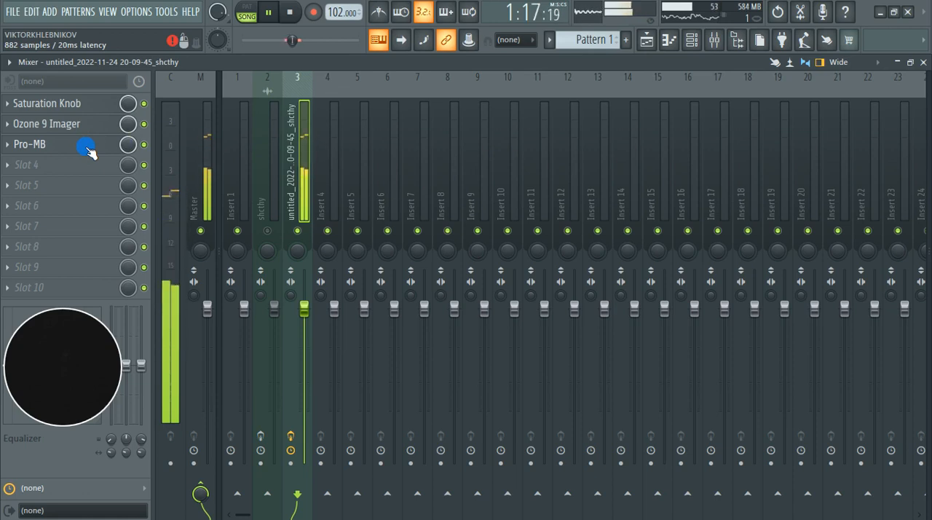
pyautogui.press('space')
pyautogui.press('space')
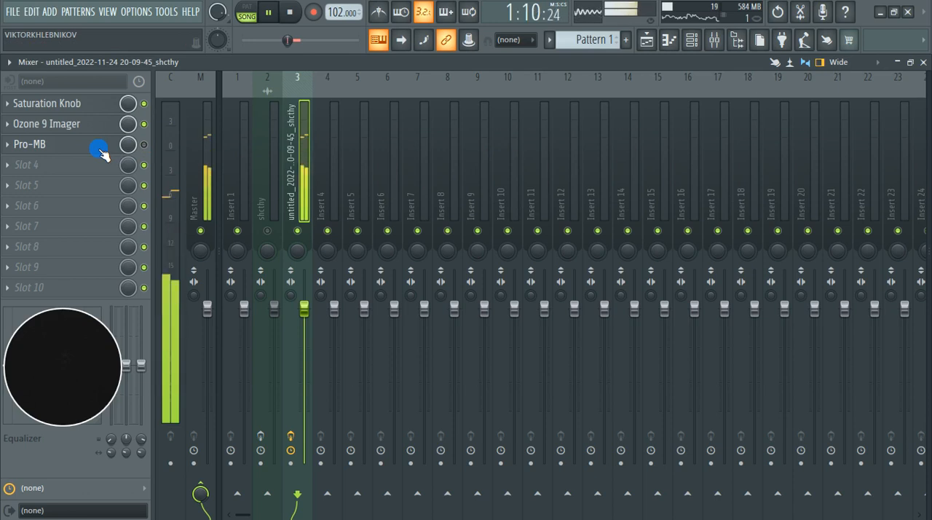
pyautogui.press('space')
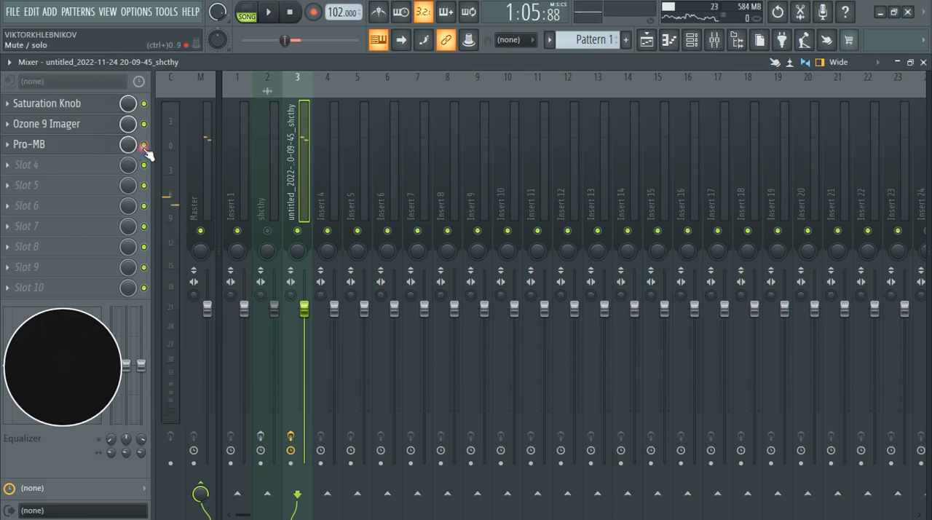
pyautogui.press('space')
pyautogui.click(73, 151)
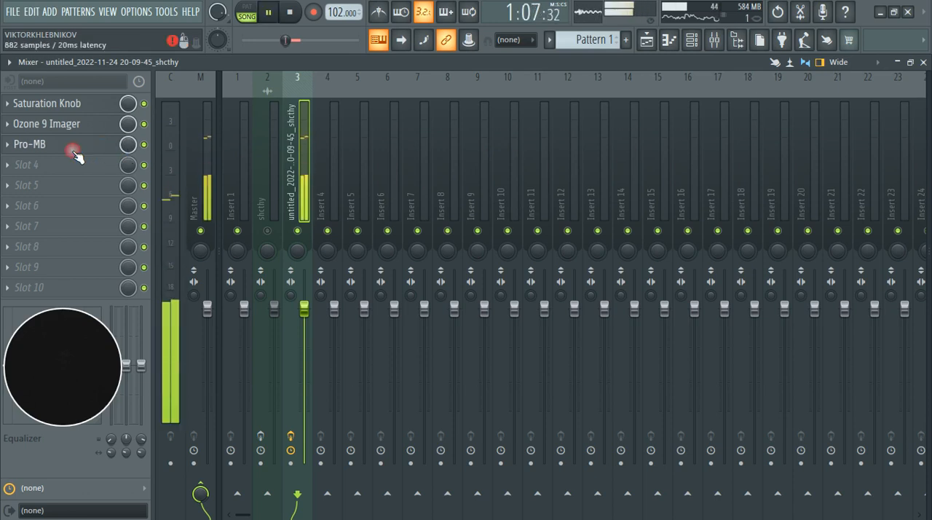
pyautogui.click(72, 151)
pyautogui.press('space')
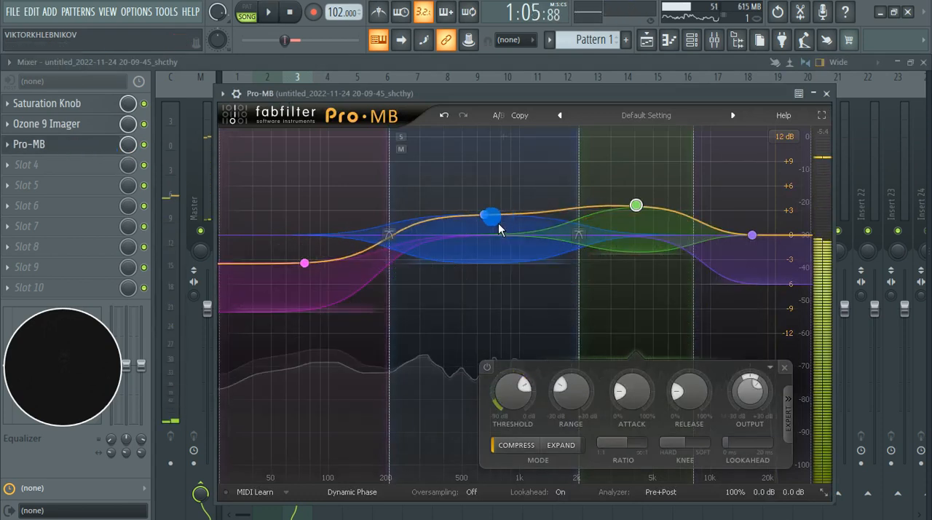
# Step: Bypass Ozone 9 Imager on the clip's mixer track and bring the Pro-MB window back up
pyautogui.click(129, 125)
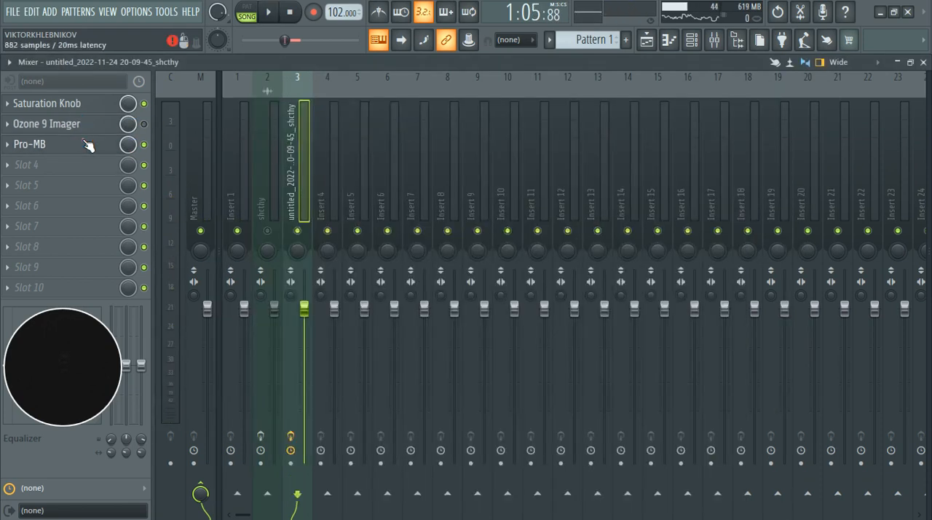
pyautogui.click(87, 145)
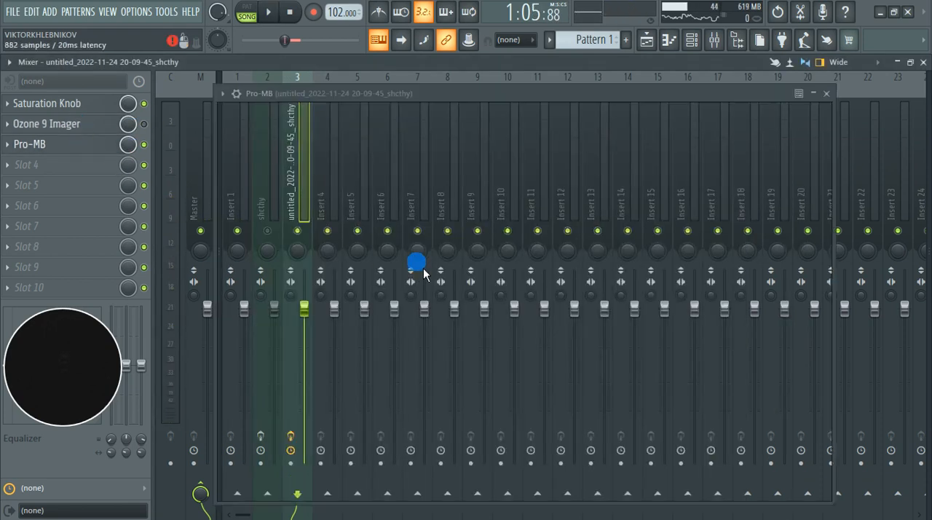
# Step: Play the section and raise Pro-MB band 1's output level to -1.91 dB
pyautogui.press('space')
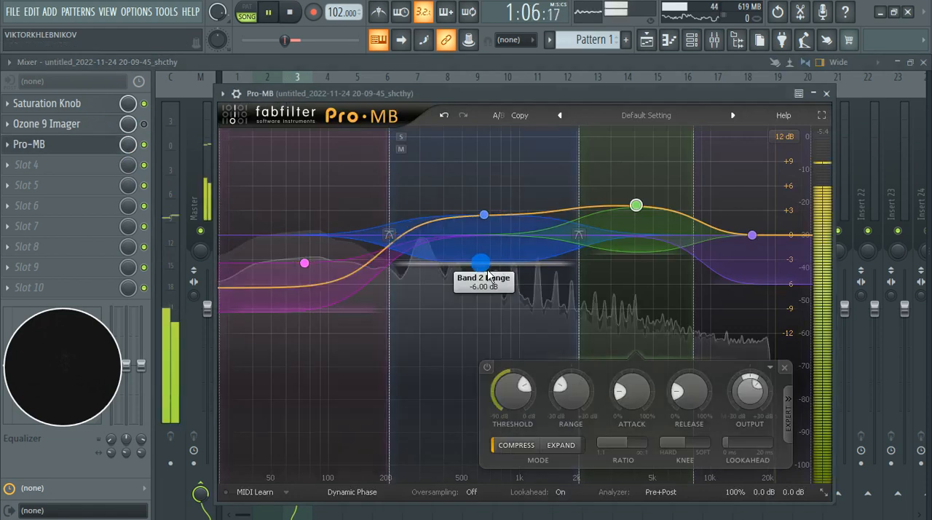
pyautogui.click(313, 265)
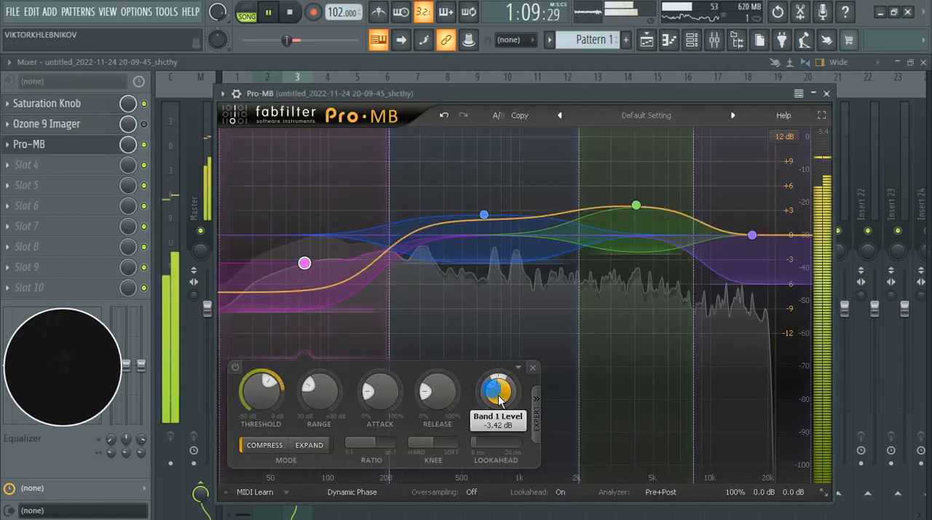
pyautogui.moveTo(509, 404); pyautogui.dragTo(499, 397)
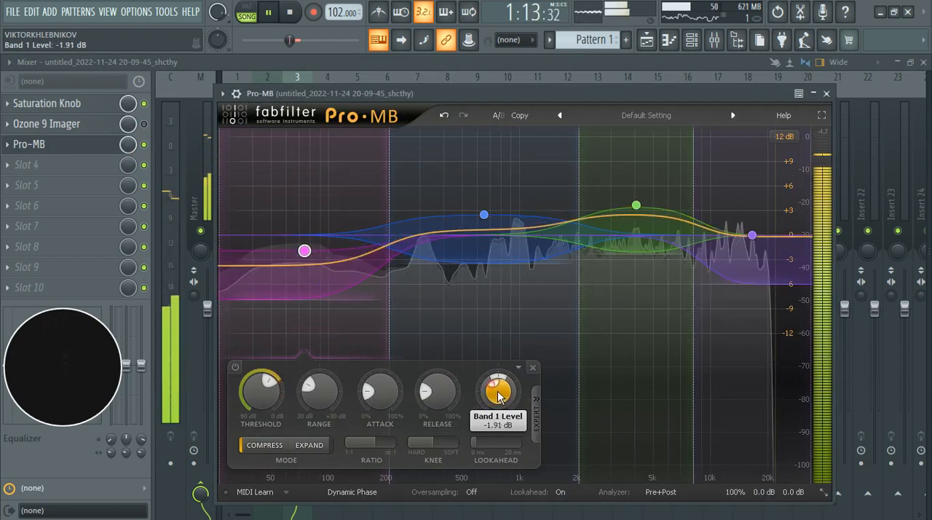
# Step: Audition Pro-MB band 2 in solo during playback, and switch the solo to band 3
pyautogui.click(488, 223)
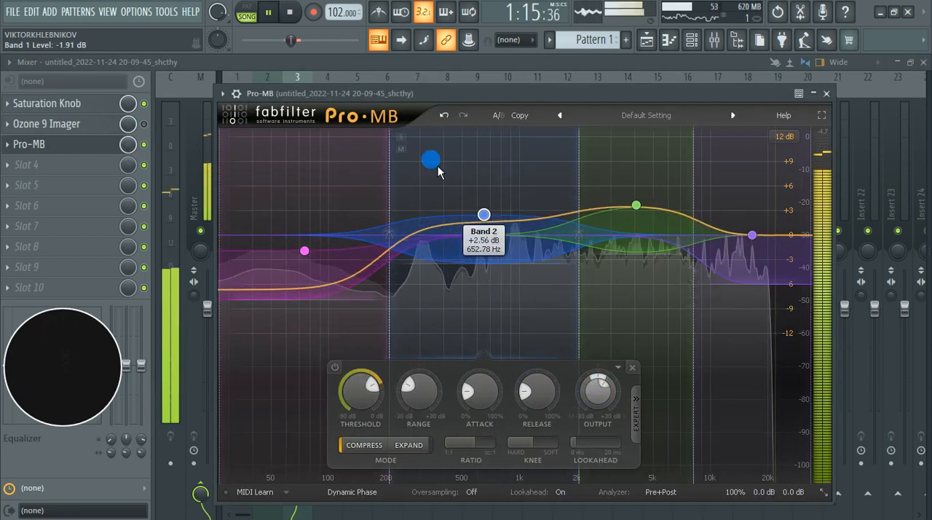
pyautogui.click(410, 144)
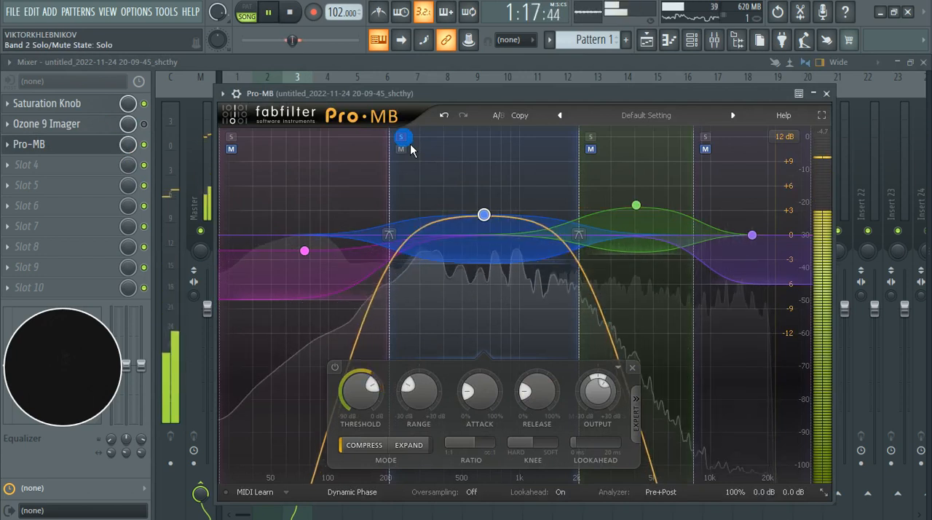
pyautogui.click(410, 143)
pyautogui.click(591, 137)
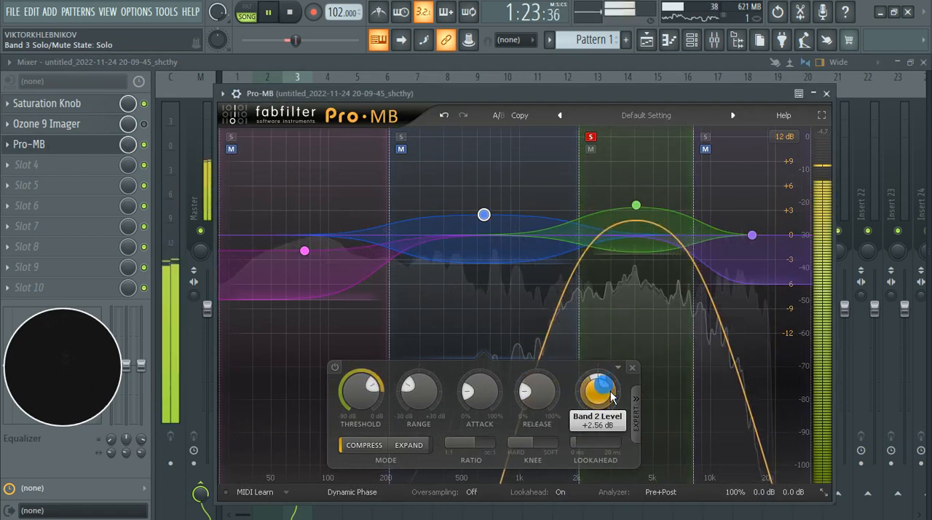
# Step: Raise Pro-MB band 2's output level to +3.40 dB, leaving band 2 selected
pyautogui.scroll(7, 613, 393)
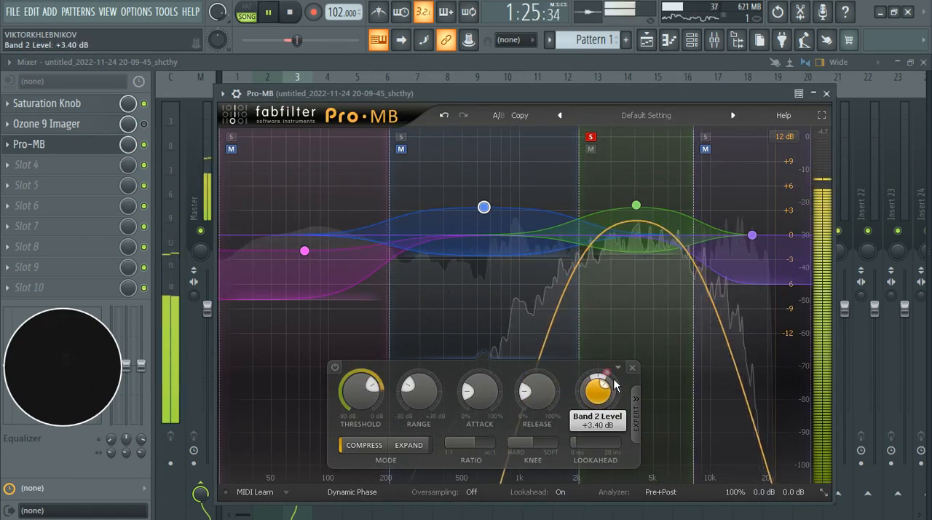
pyautogui.click(638, 207)
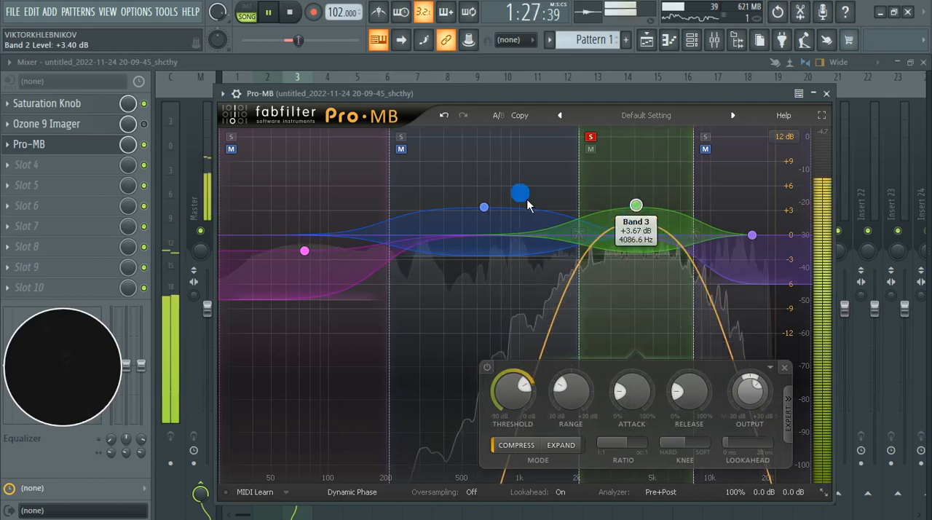
pyautogui.click(484, 207)
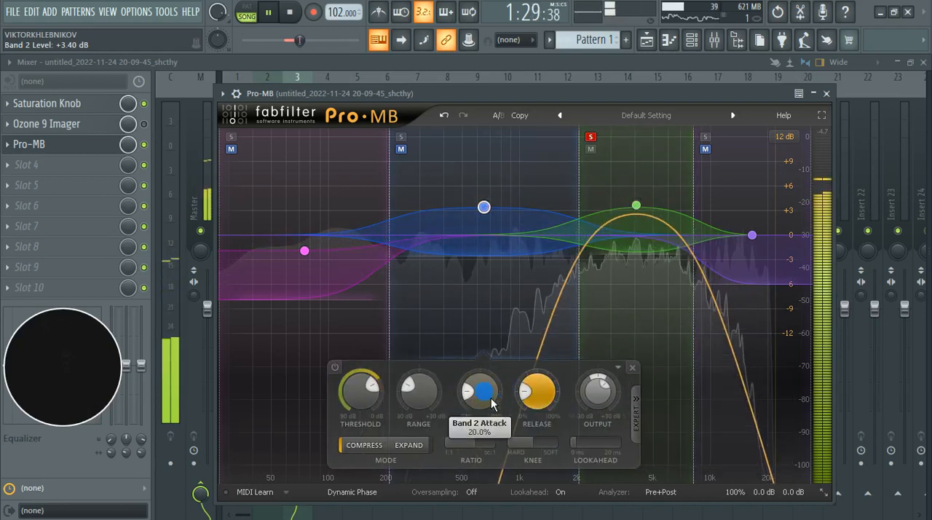
# Step: Lower Pro-MB band 2's output level to +1.08 dB and take band 3 out of solo
pyautogui.scroll(-3, 615, 393)
pyautogui.scroll(-2, 615, 393)
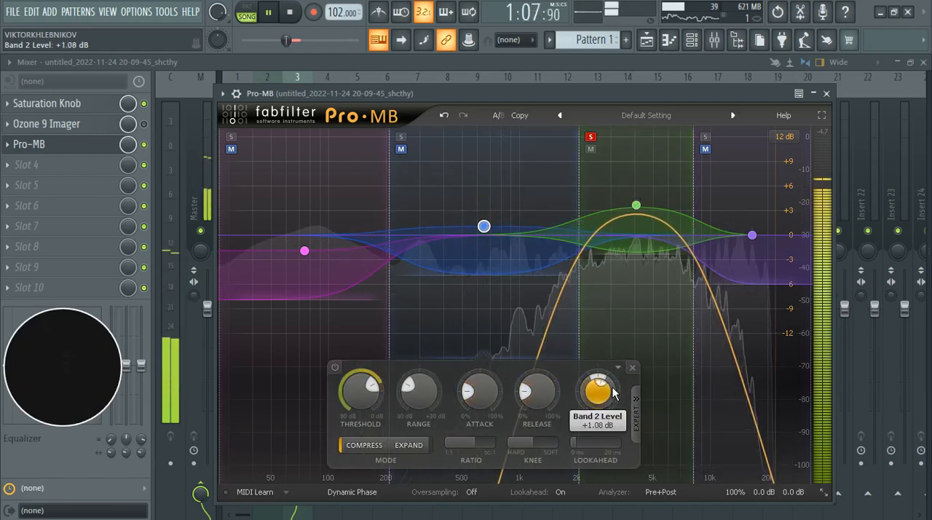
pyautogui.click(645, 215)
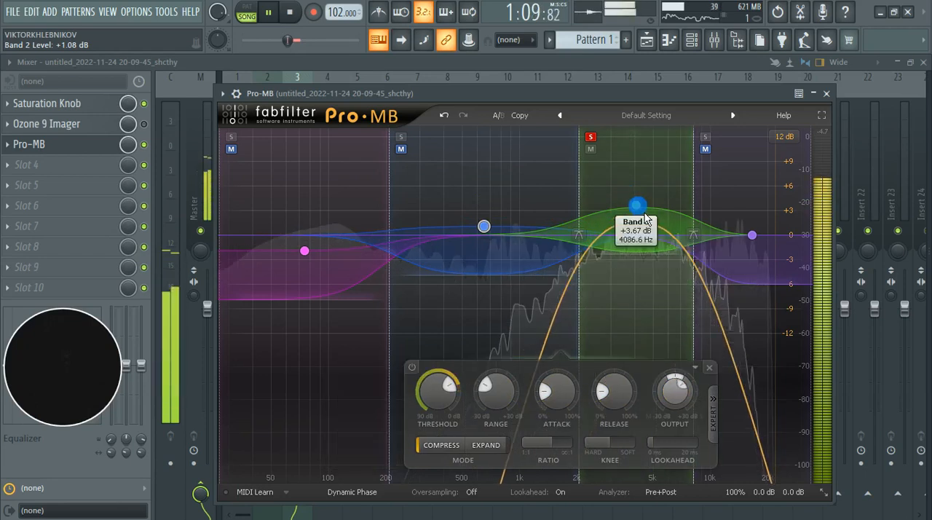
pyautogui.click(590, 137)
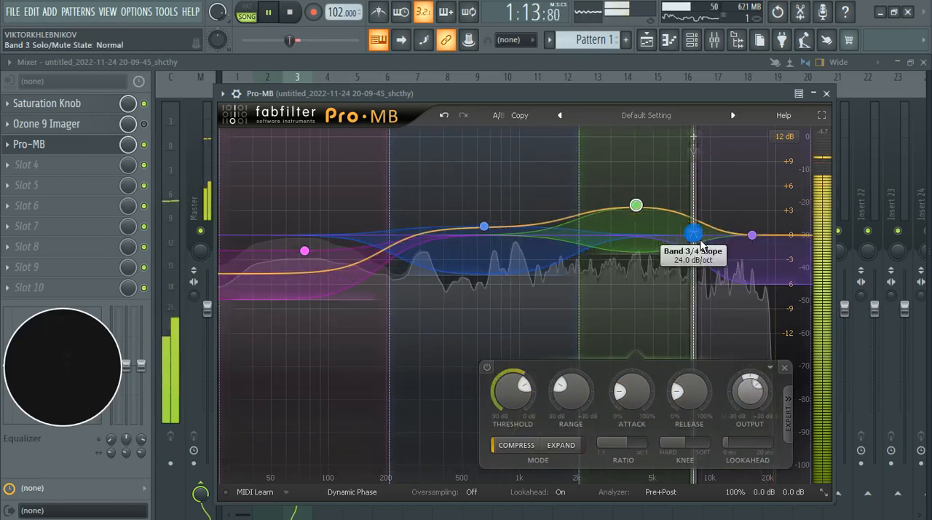
# Step: Raise the band 3/4 crossover to 8838.1 Hz, set band 1's threshold to -18.95 dB, and close Pro-MB
pyautogui.moveTo(702, 246); pyautogui.dragTo(708, 245)
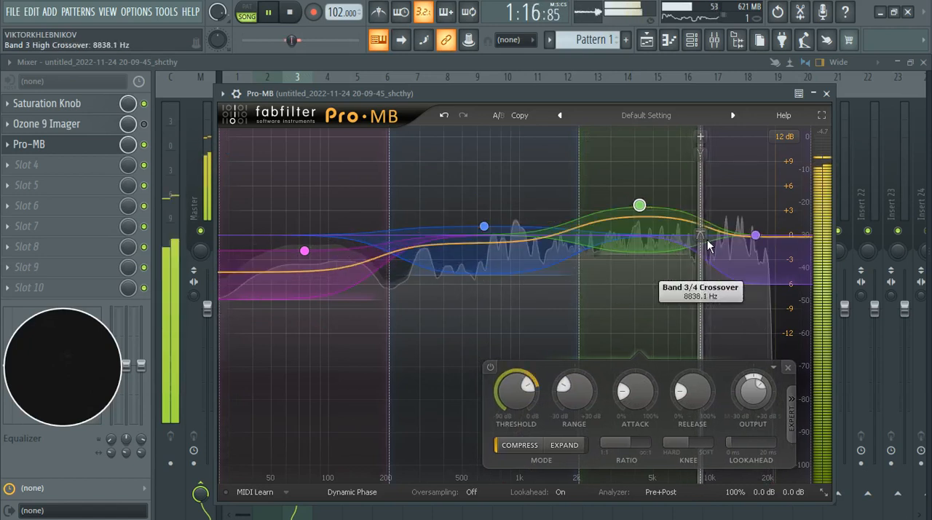
pyautogui.click(758, 237)
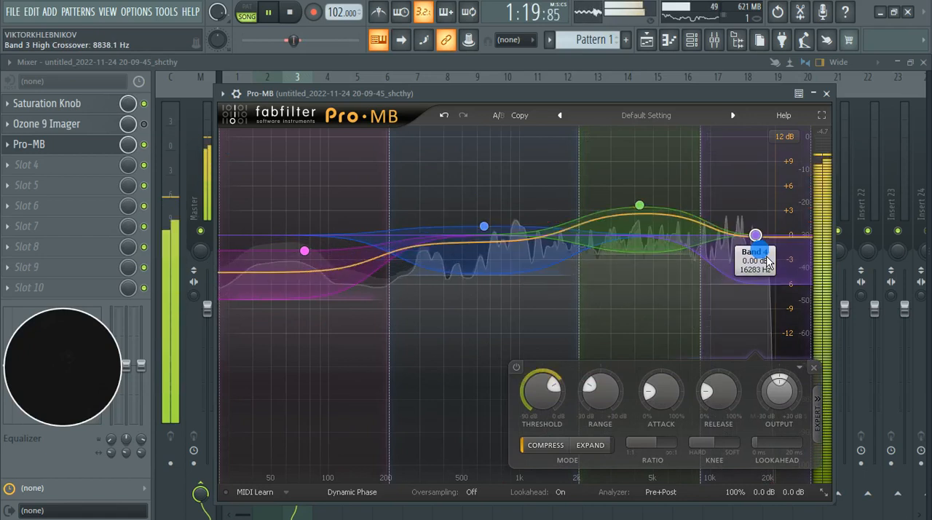
pyautogui.click(309, 258)
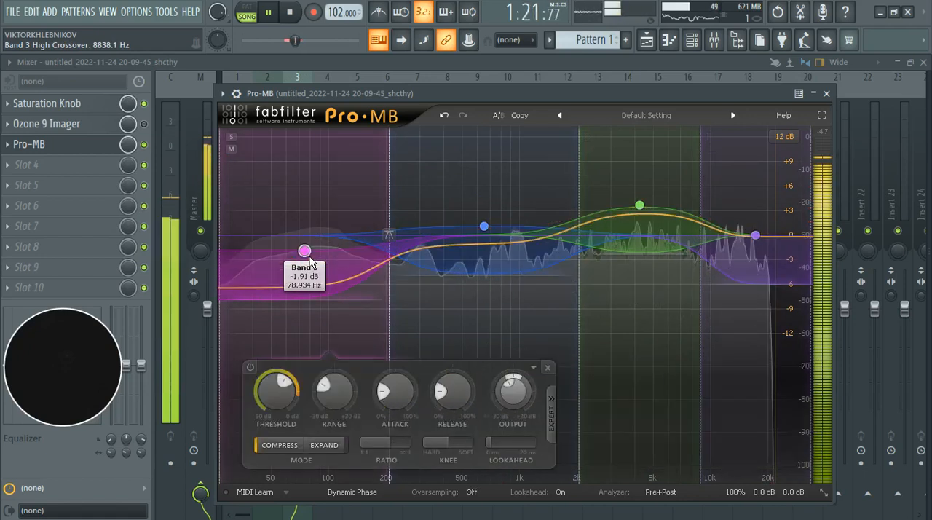
pyautogui.scroll(4, 281, 395)
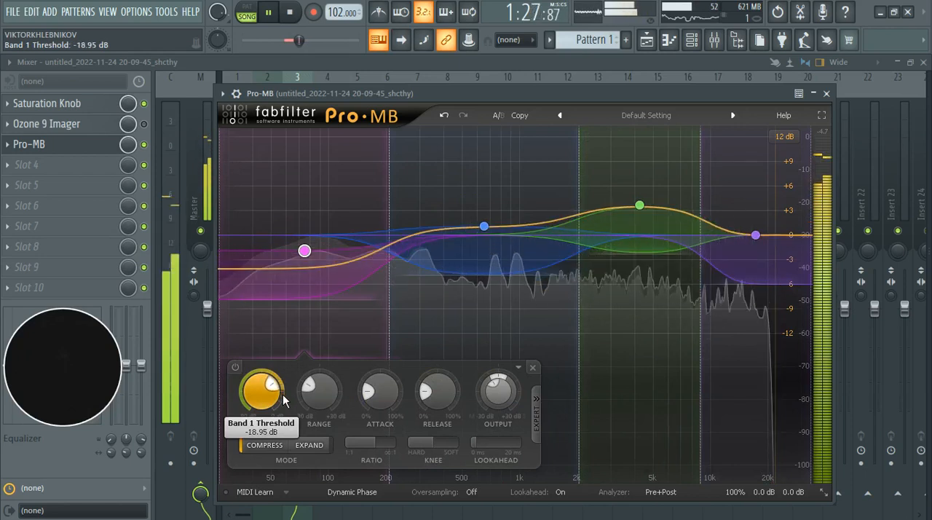
pyautogui.click(826, 93)
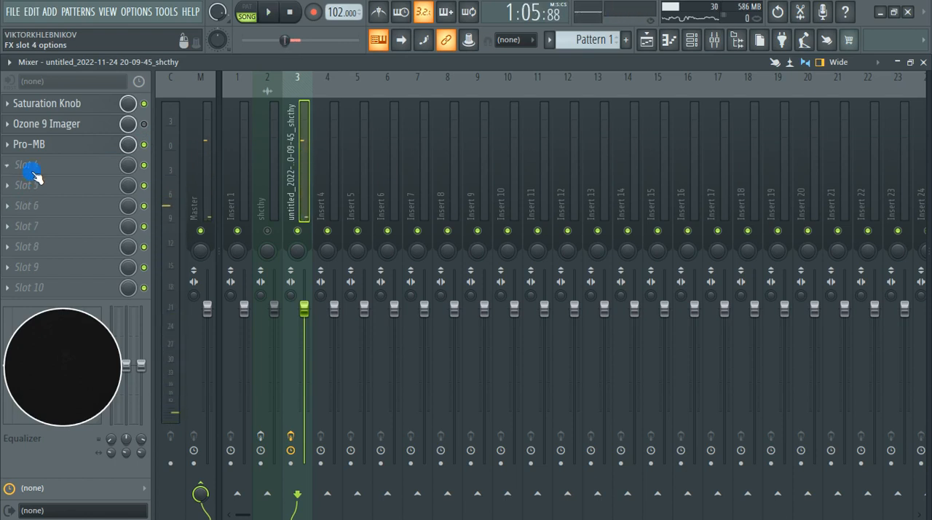
# Step: Load Tonal Balance Control into slot 6 of the clip's mixer track and move its window clear of the effect slots
pyautogui.click(13, 204)
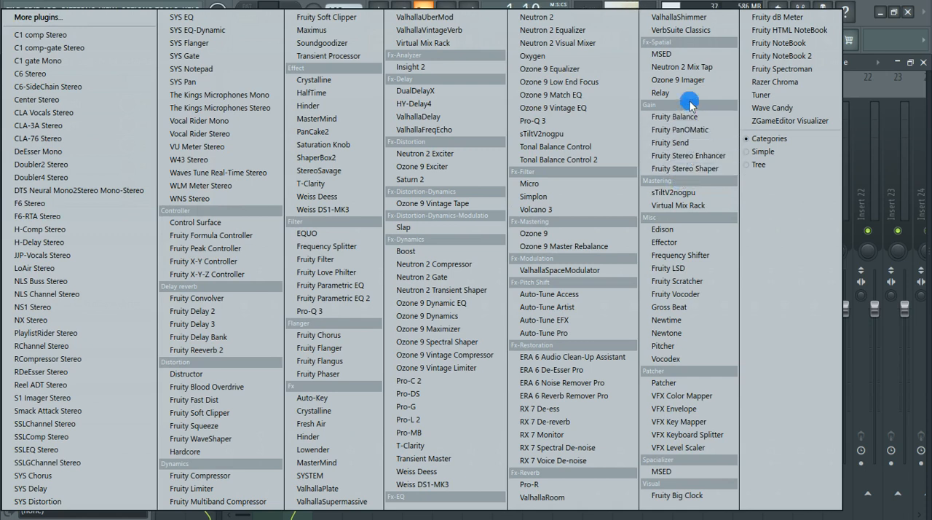
pyautogui.click(568, 148)
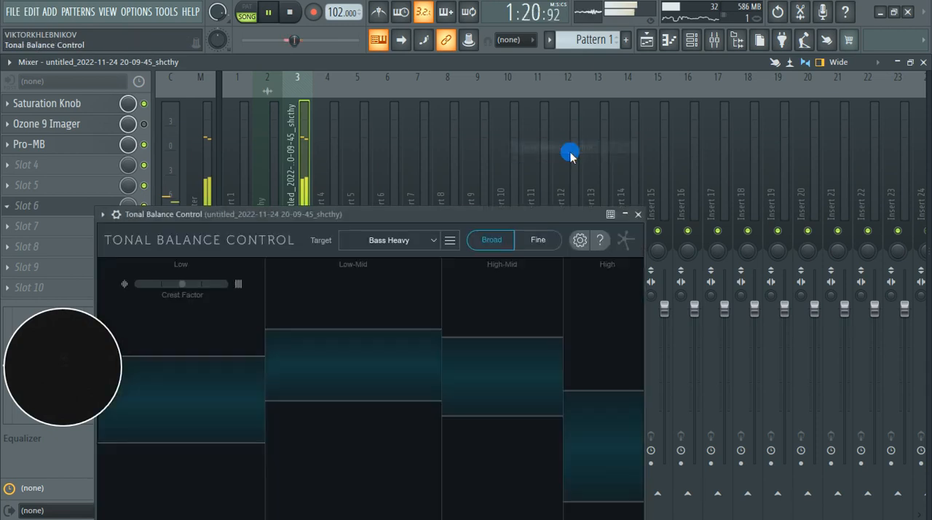
pyautogui.moveTo(422, 210); pyautogui.dragTo(536, 112)
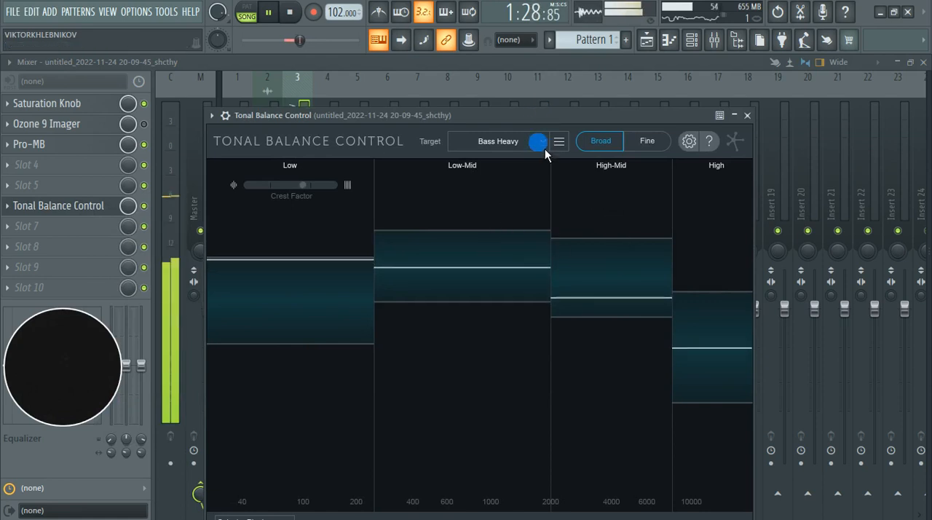
# Step: Compare the playing clip against the Modern target in Tonal Balance Control, using both the Fine and Broad views
pyautogui.click(543, 144)
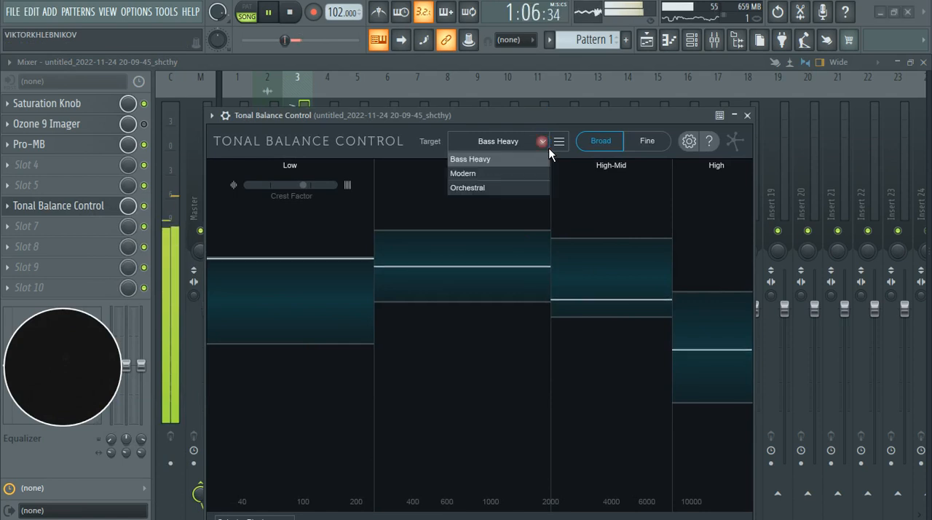
pyautogui.click(519, 175)
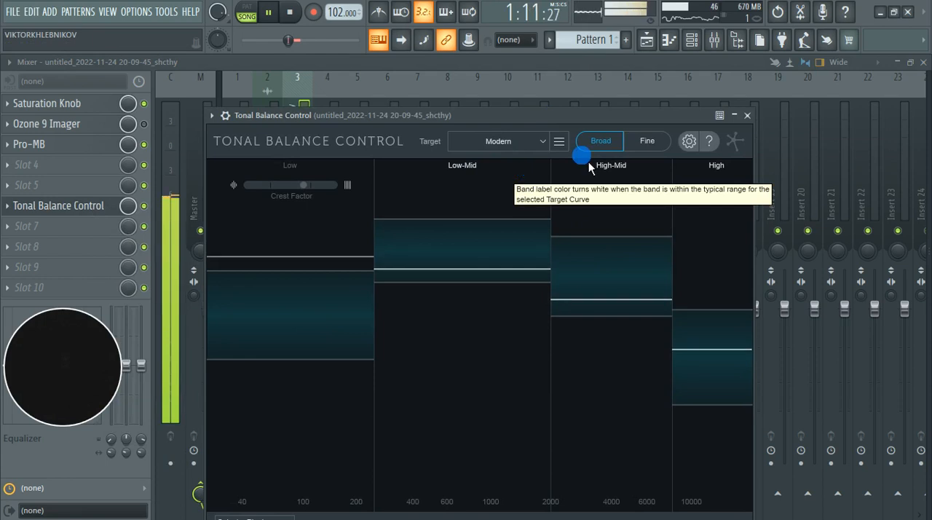
pyautogui.click(648, 143)
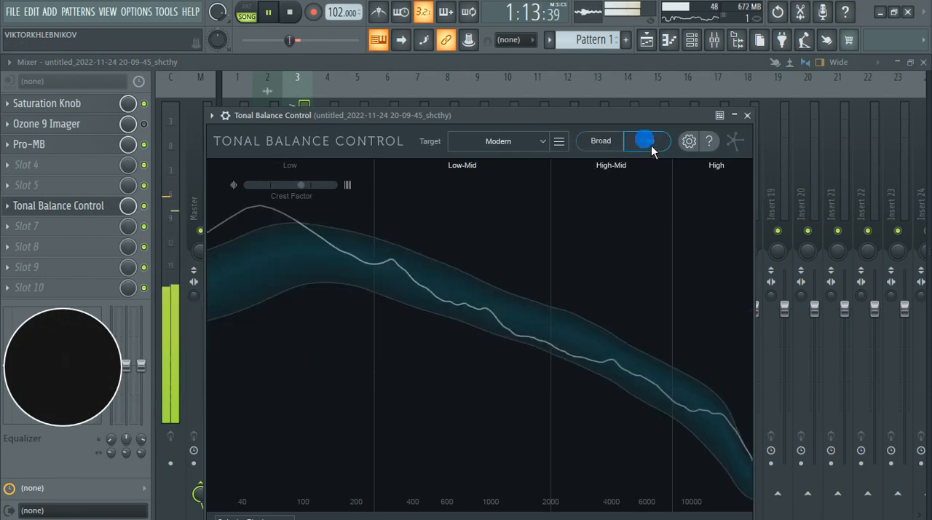
pyautogui.click(601, 141)
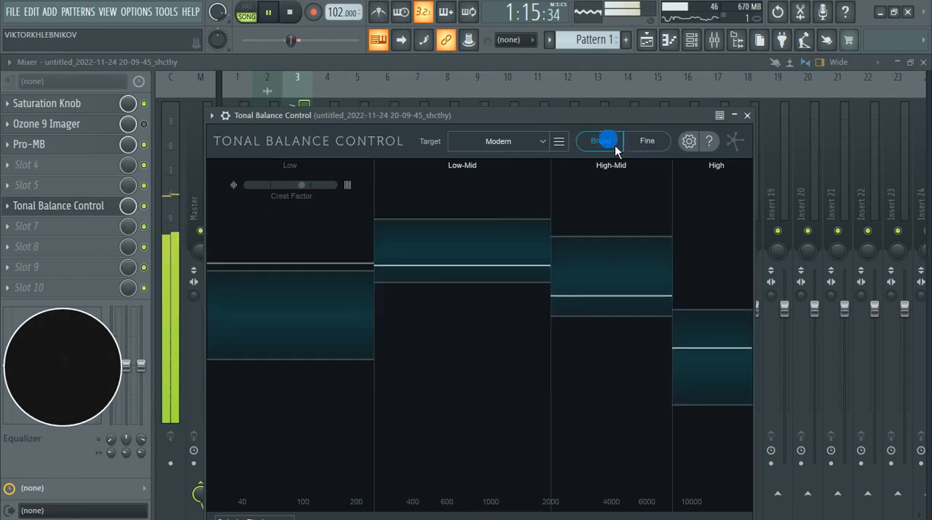
# Step: Close Tonal Balance Control, stop playback and delete the analyzer from slot 6
pyautogui.click(739, 116)
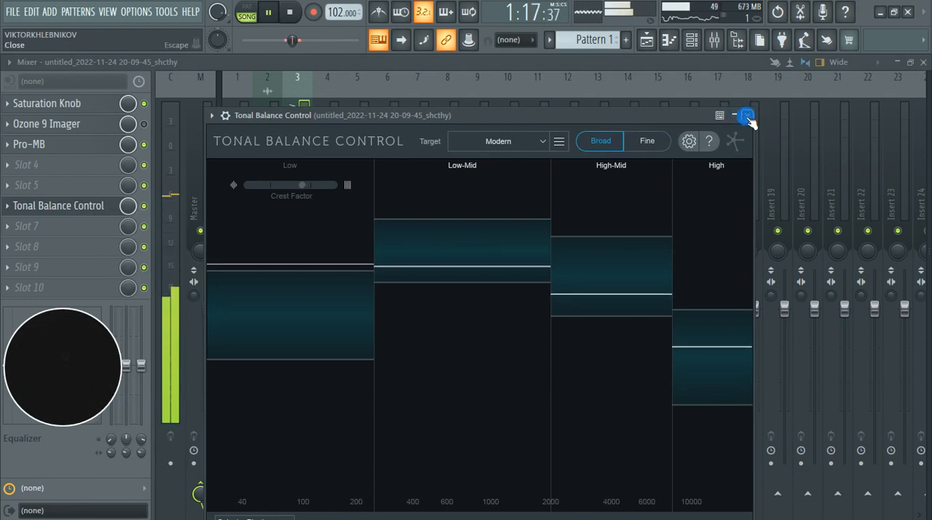
pyautogui.click(748, 116)
pyautogui.press('space')
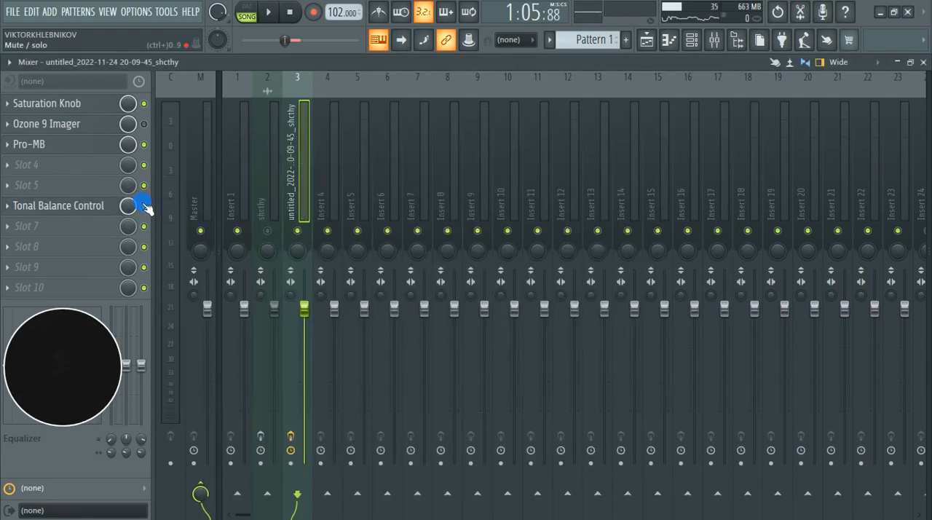
pyautogui.click(20, 208)
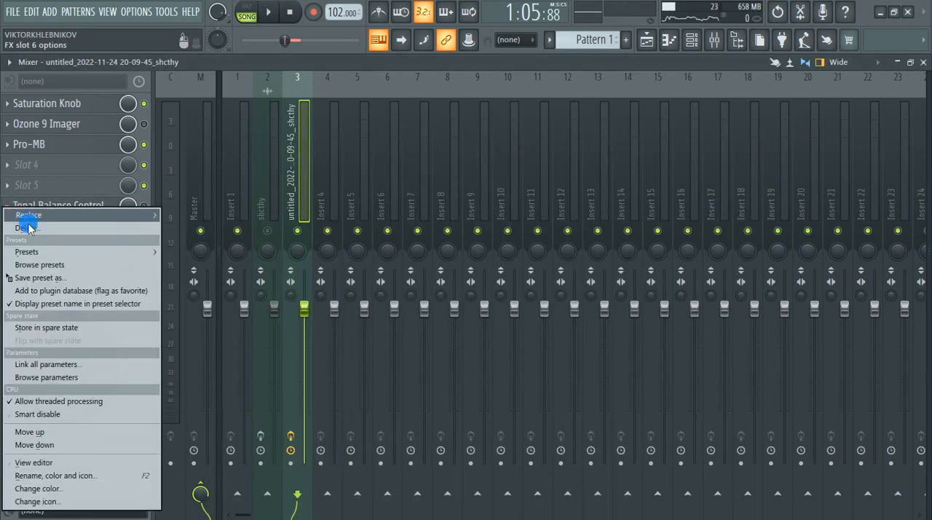
pyautogui.click(25, 225)
pyautogui.click(555, 312)
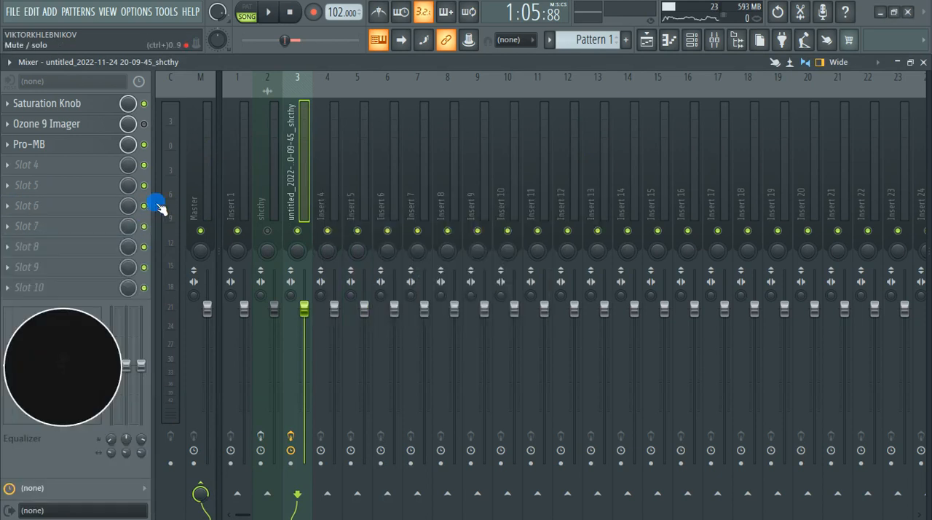
# Step: Play the section, bypass Saturation Knob and re-enable Ozone 9 Imager on the clip's mixer track
pyautogui.press('space')
pyautogui.press('space')
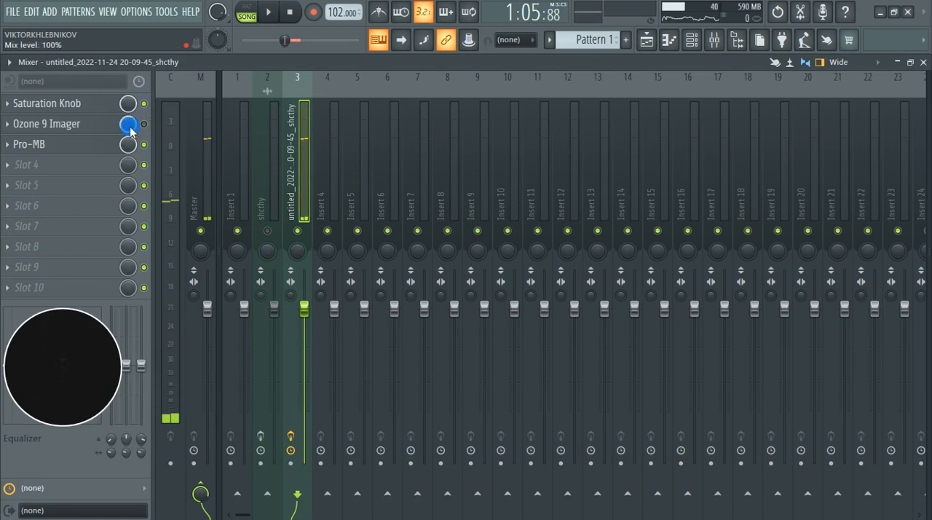
pyautogui.press('space')
pyautogui.click(144, 125)
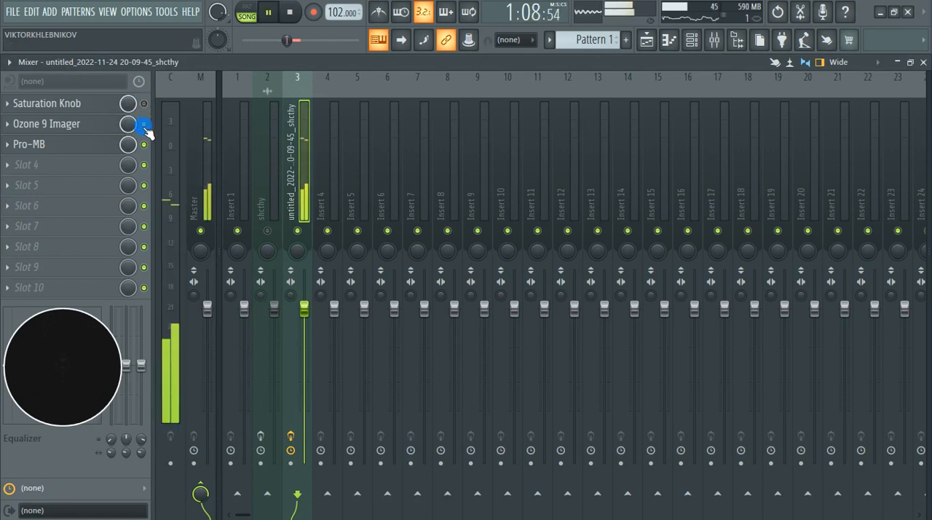
pyautogui.press('space')
# Step: Bring up the playlist, clear the time selection and play the clip from near bar 3
pyautogui.click(648, 40)
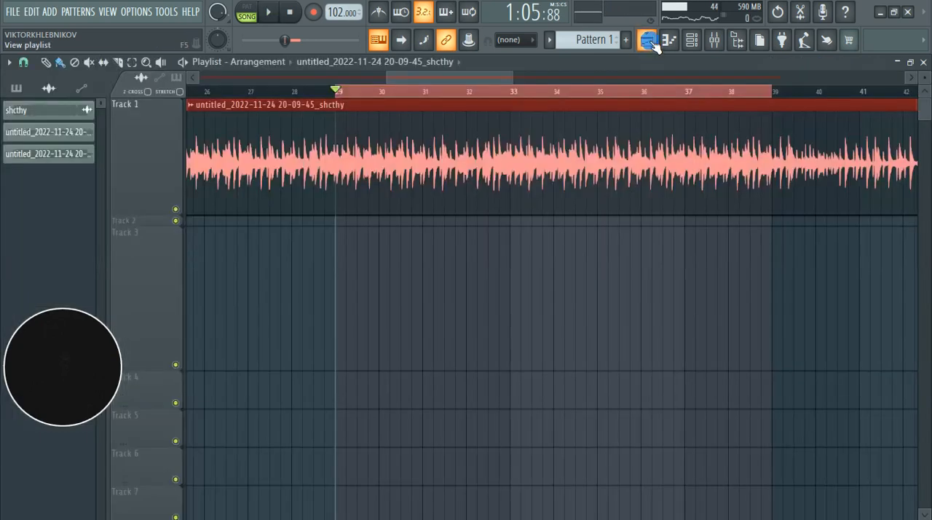
pyautogui.scroll(-8, 646, 301)
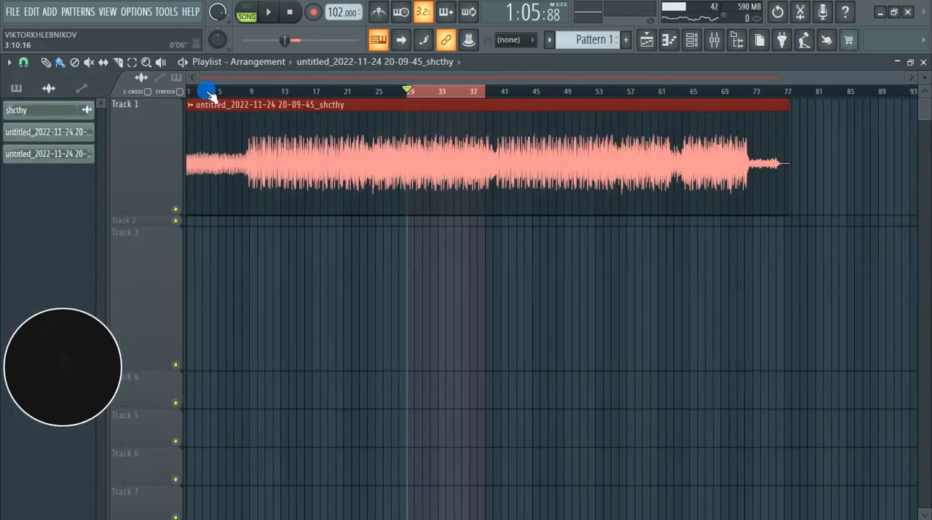
pyautogui.click(209, 94)
pyautogui.press('space')
pyautogui.scroll(4, 135, 193)
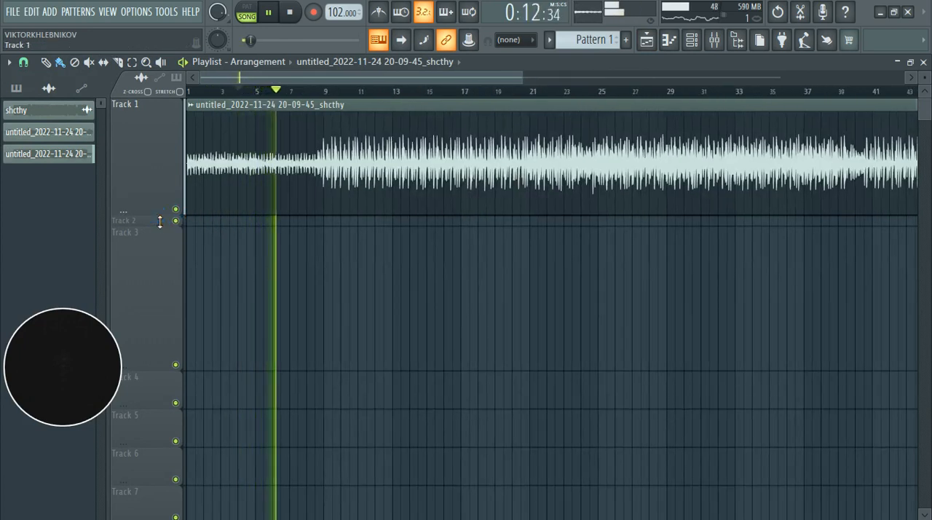
# Step: Reduce Track 1's height in the playlist, return to the mixer and stop playback
pyautogui.moveTo(170, 217); pyautogui.dragTo(162, 109)
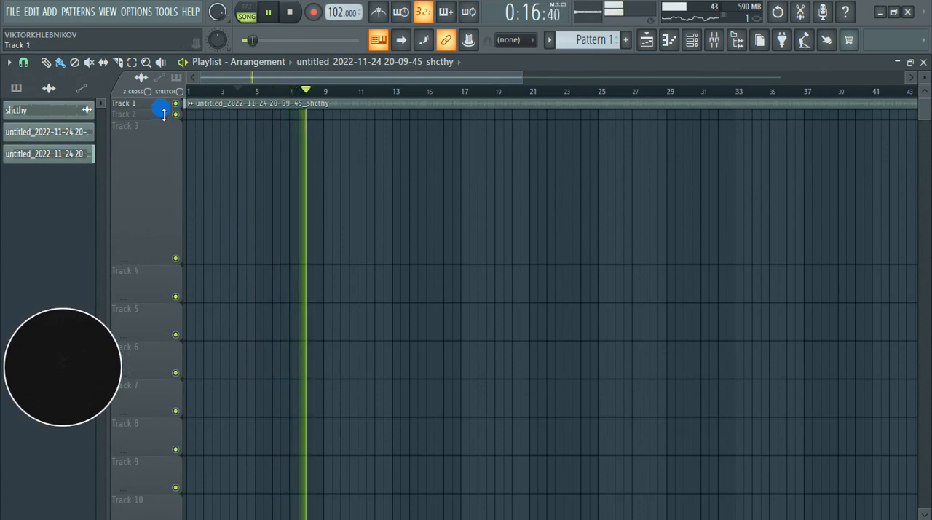
pyautogui.moveTo(163, 109); pyautogui.dragTo(163, 159)
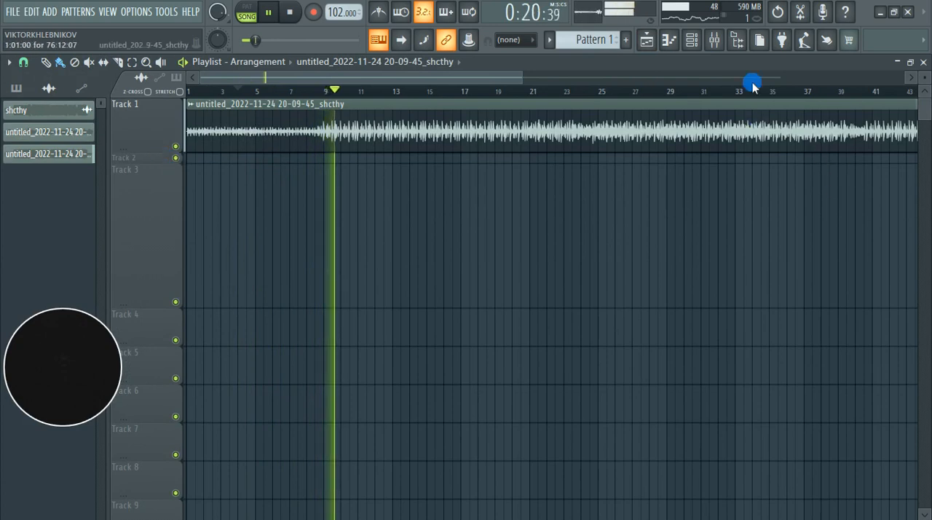
pyautogui.click(716, 41)
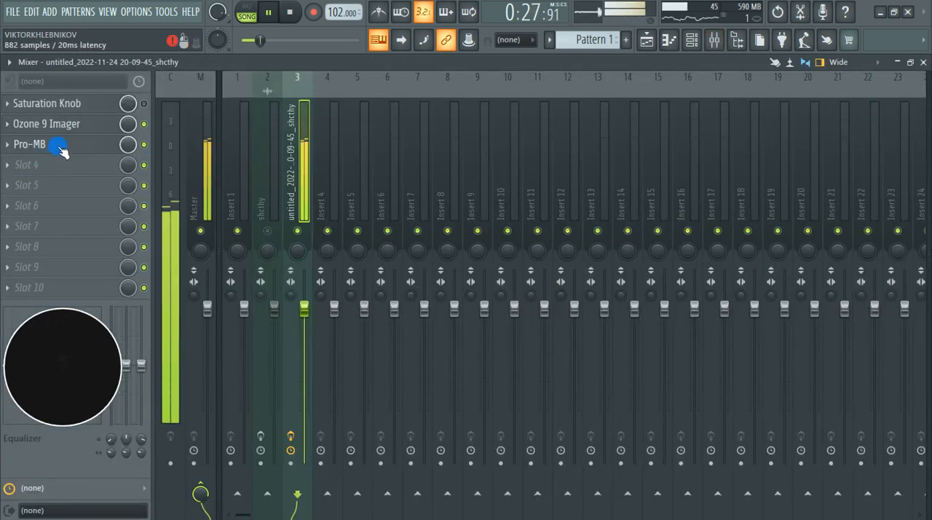
pyautogui.press('space')
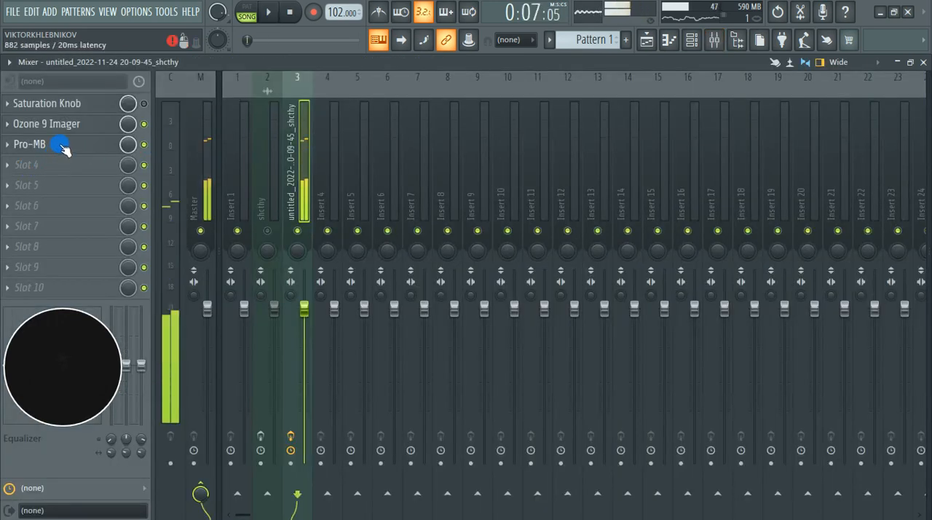
# Step: Load Tonal Balance Control into slot 6 of the clip's track and move Pro-MB up to the first slot
pyautogui.click(22, 206)
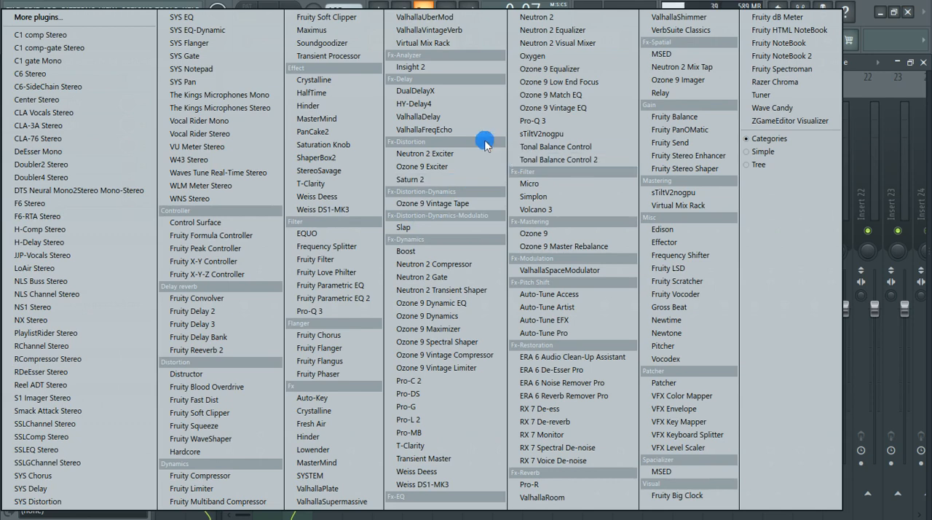
pyautogui.click(573, 154)
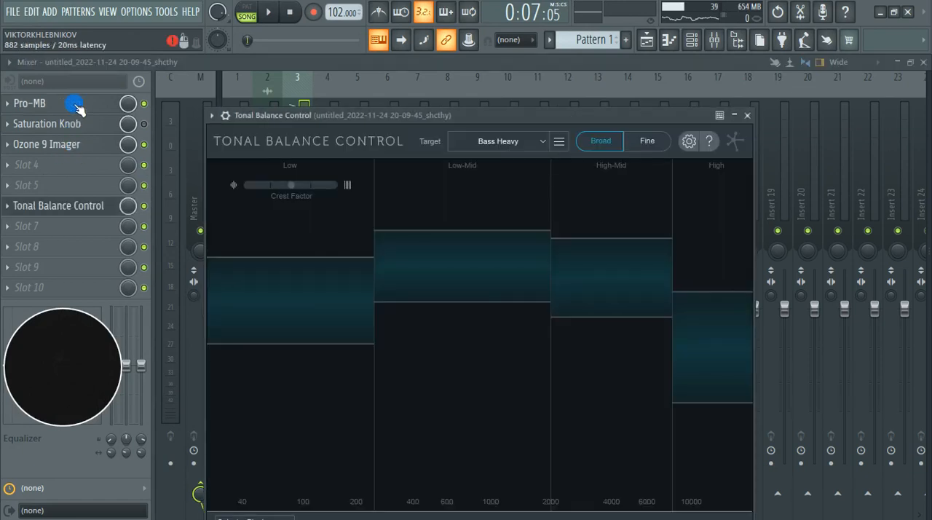
pyautogui.click(145, 125)
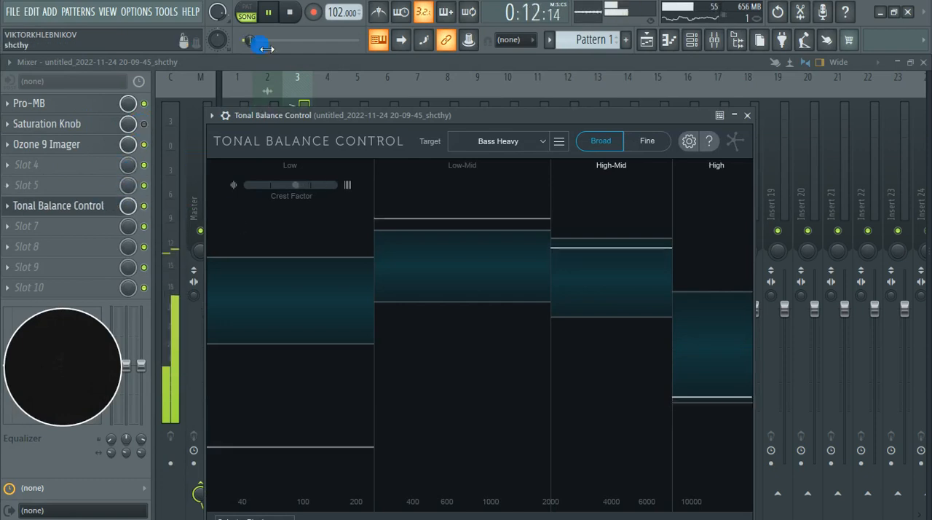
# Step: Play the clip from song position 32:02:20 to check its tonal balance against the Bass Heavy target
pyautogui.press('space')
pyautogui.press('space')
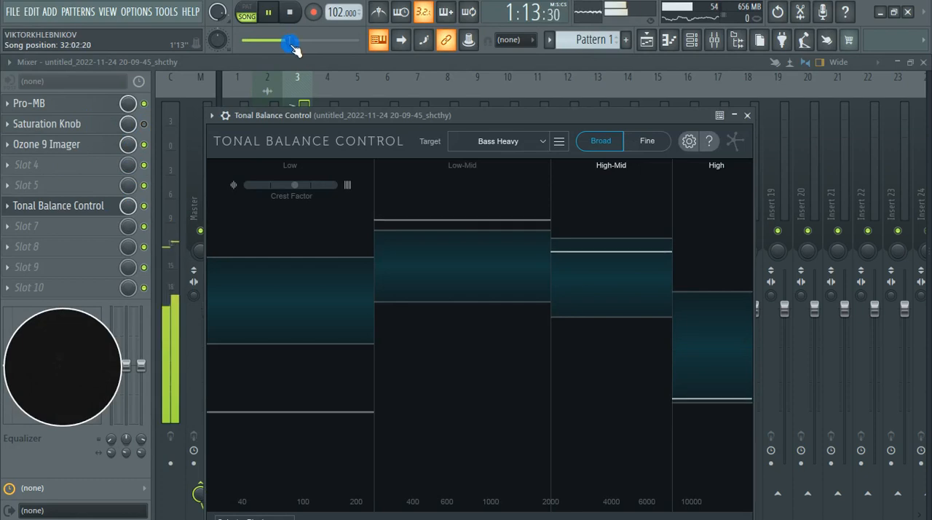
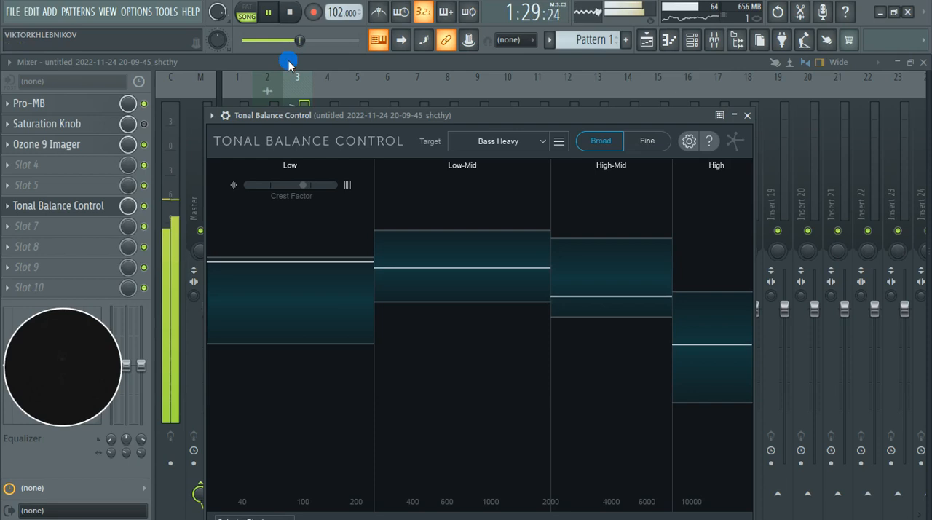
# Step: Stop playback and close the Tonal Balance Control window
pyautogui.press('space')
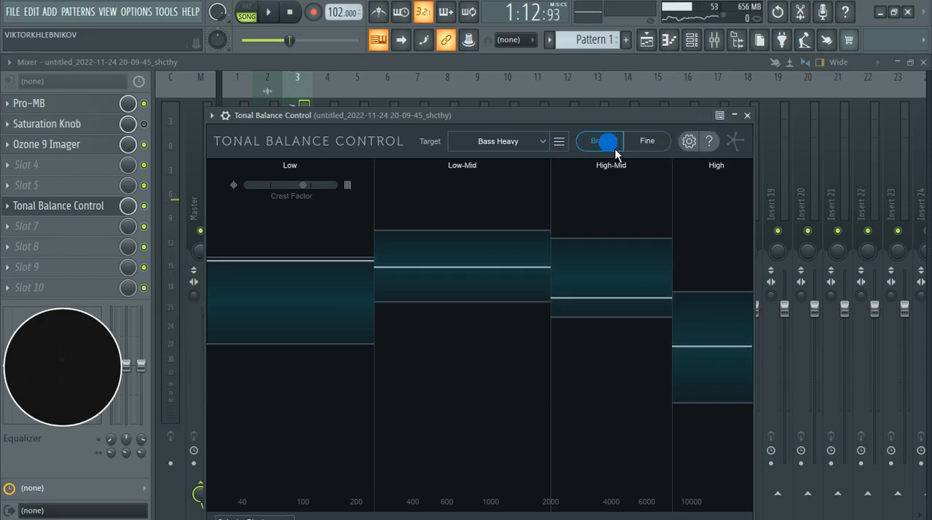
pyautogui.click(747, 116)
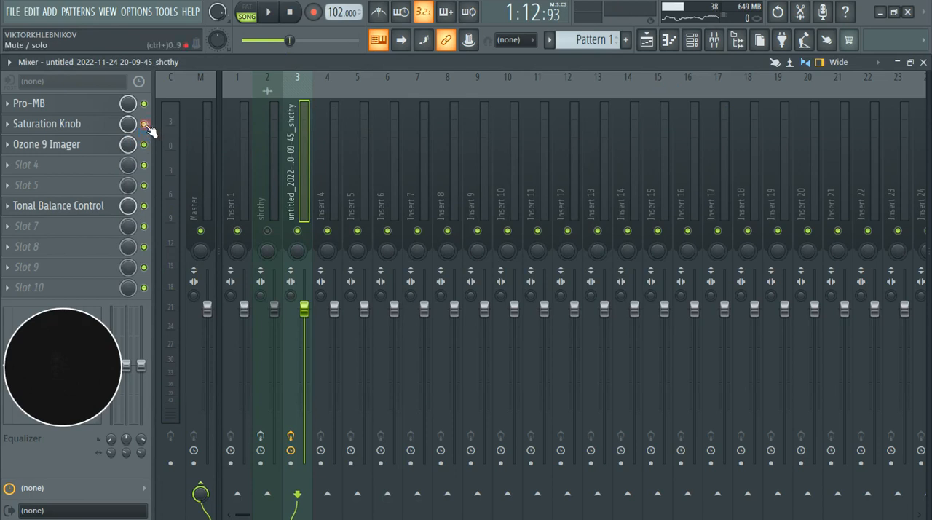
pyautogui.click(9, 211)
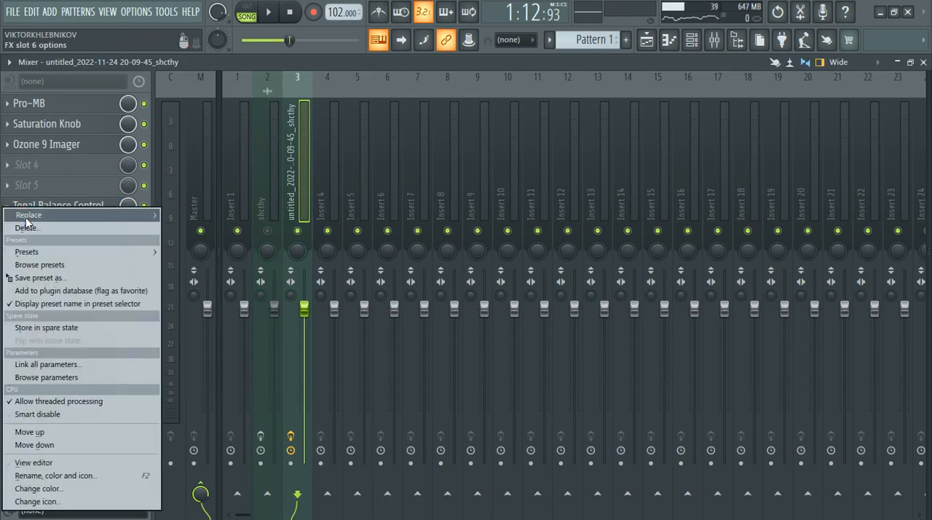
pyautogui.moveTo(16, 213)
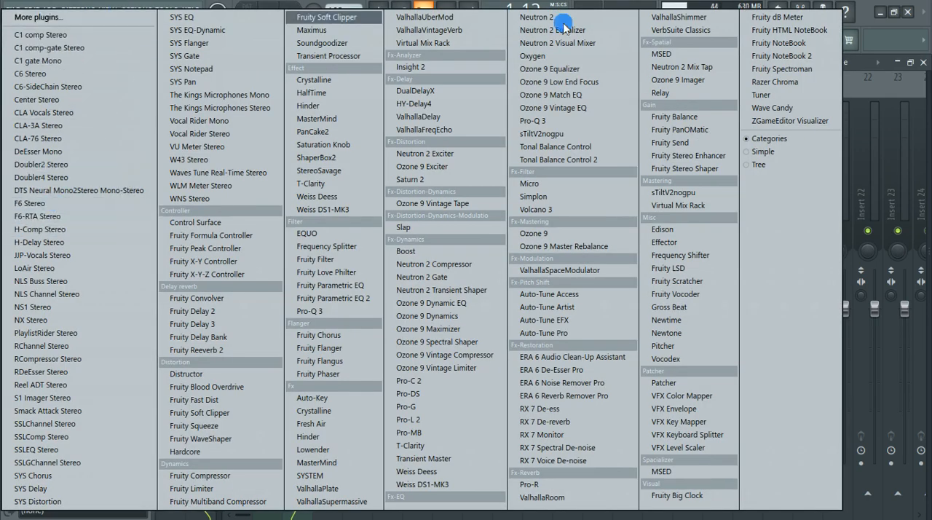
pyautogui.click(865, 21)
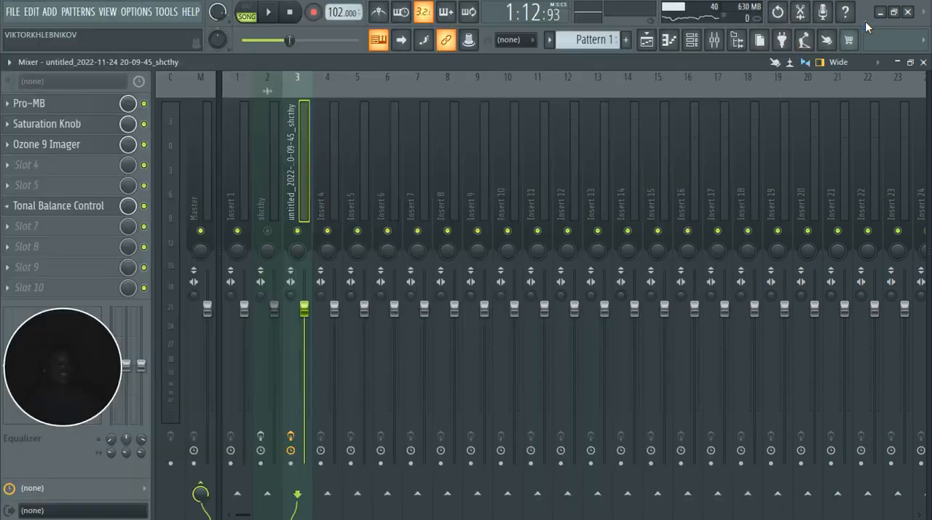
pyautogui.click(8, 211)
pyautogui.moveTo(16, 211)
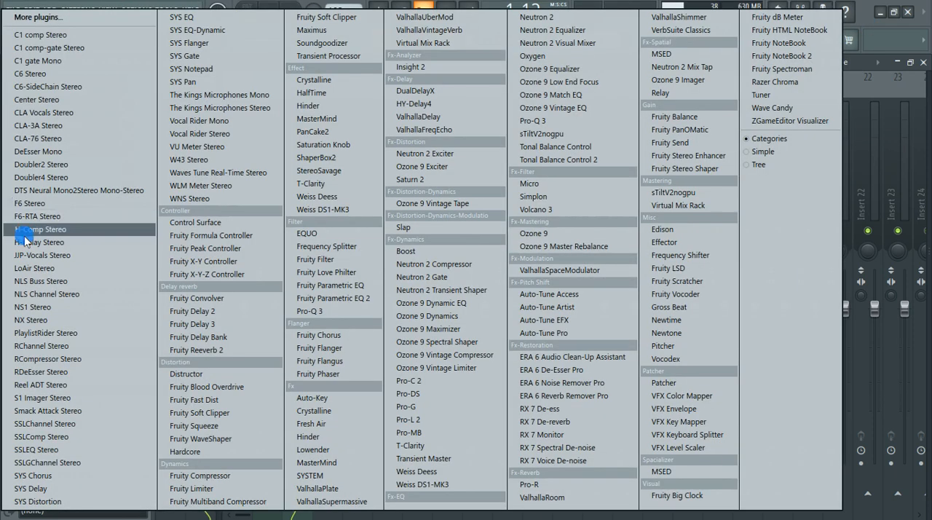
pyautogui.click(878, 14)
# Step: Delete Tonal Balance Control from slot 6 of the rendered clip's track and confirm the removal
pyautogui.click(13, 210)
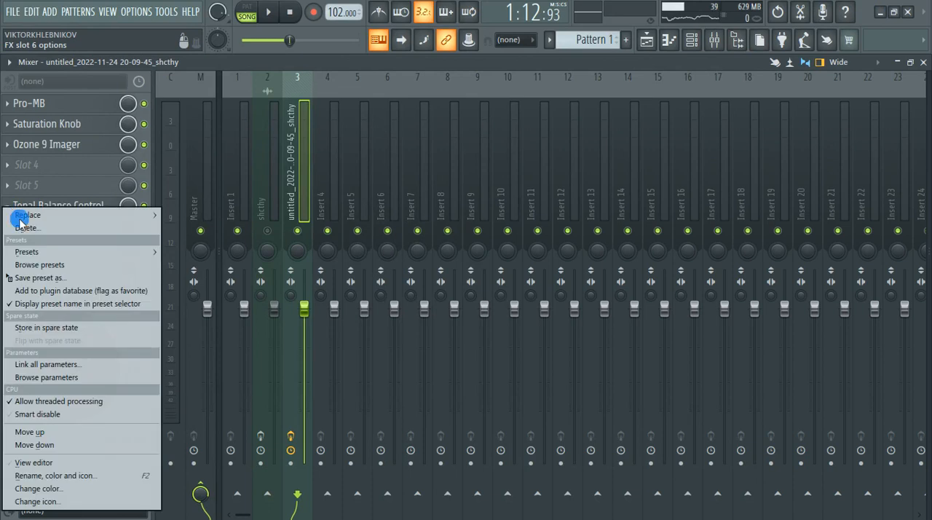
pyautogui.click(29, 234)
pyautogui.click(522, 314)
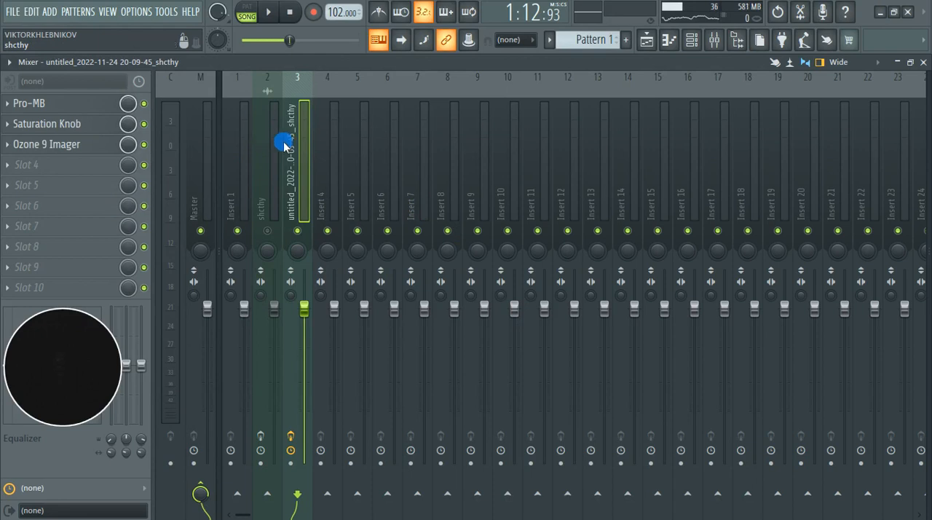
# Step: Compare the effect chain on the shcthy track with the one on the rendered clip's track
pyautogui.click(269, 160)
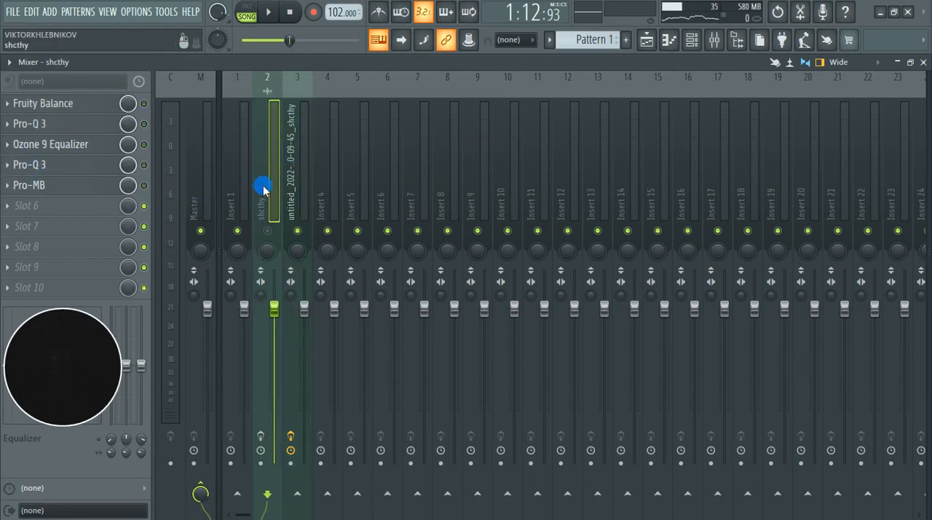
pyautogui.click(289, 185)
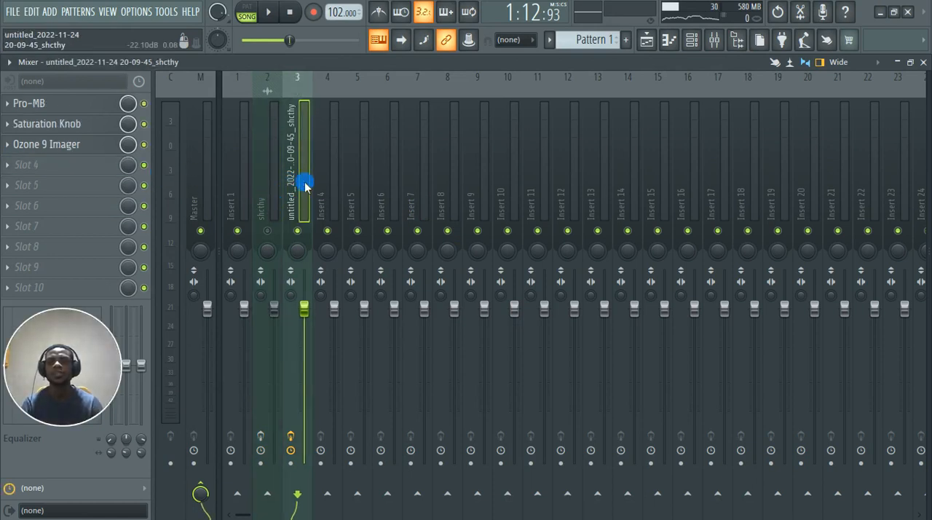
pyautogui.click(272, 188)
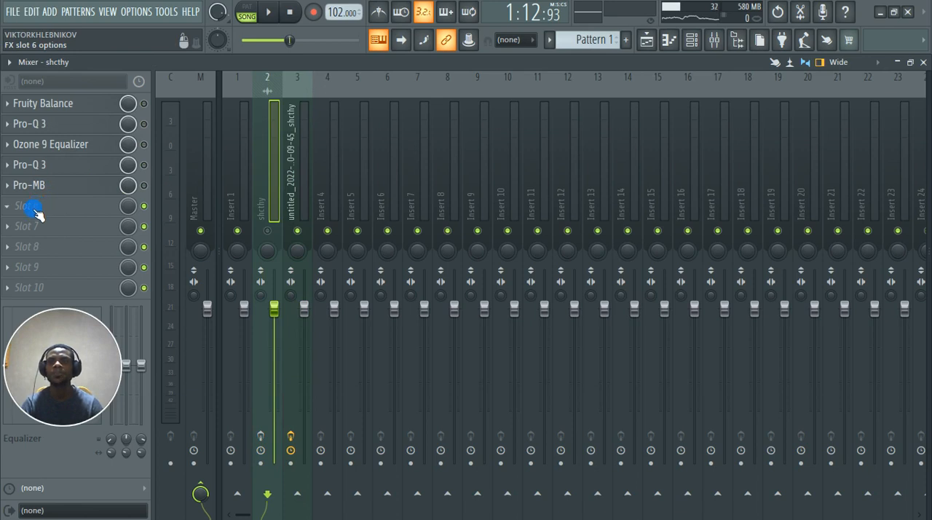
pyautogui.click(296, 213)
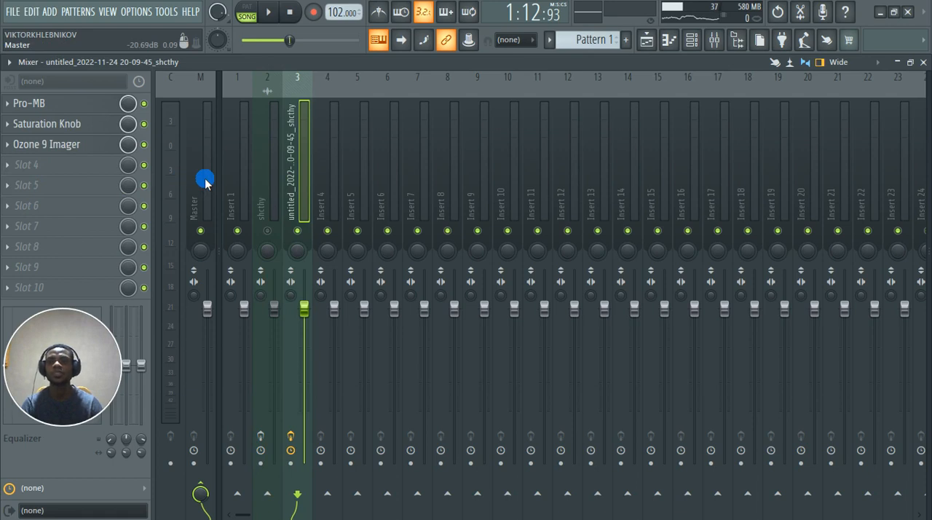
# Step: Load Center Stereo into slot 4 of the rendered clip's track and move its window clear of the effect slots
pyautogui.click(89, 174)
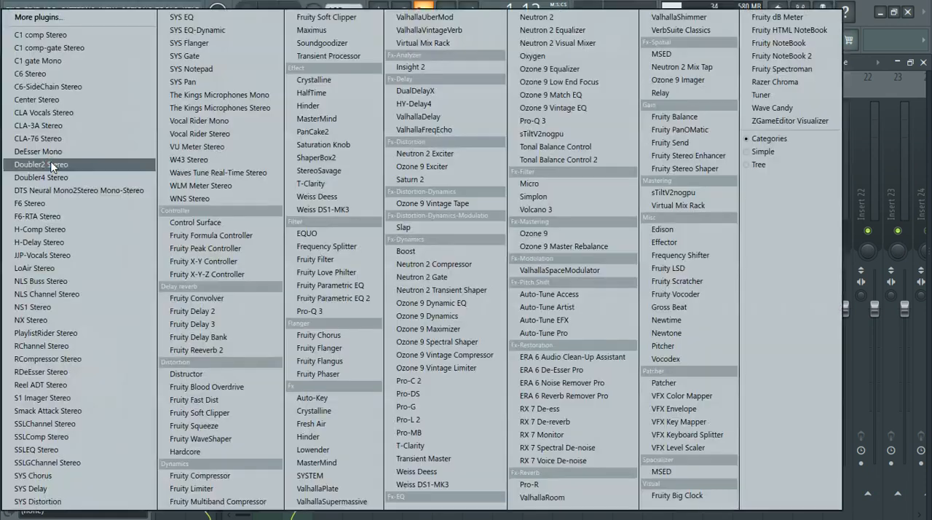
pyautogui.click(64, 101)
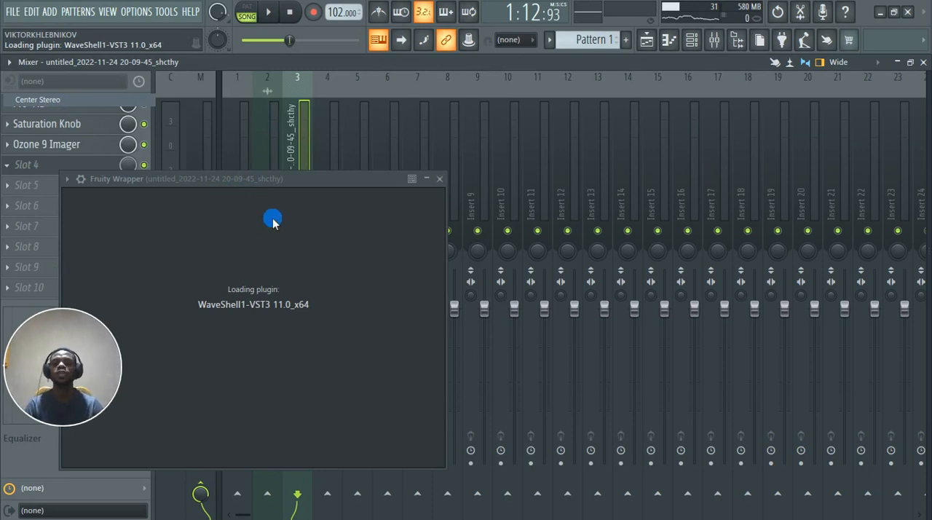
pyautogui.moveTo(202, 187); pyautogui.dragTo(508, 138)
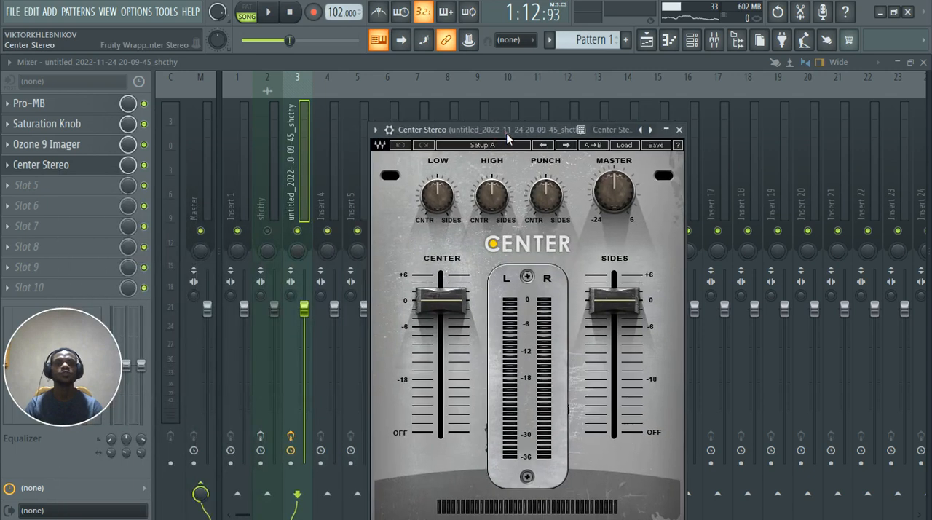
# Step: Audition the clip through Center Stereo with the Center level at 0.7 and the Sides level off
pyautogui.click(274, 14)
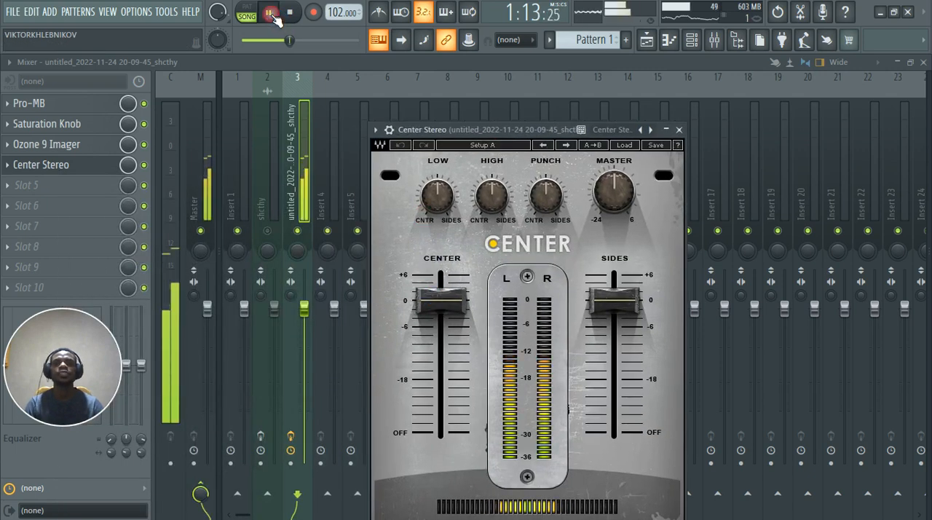
pyautogui.moveTo(442, 295)
pyautogui.mouseDown()
pyautogui.moveTo(452, 324)
pyautogui.moveTo(444, 301)
pyautogui.moveTo(442, 433)
pyautogui.moveTo(441, 300)
pyautogui.mouseUp()
pyautogui.press('space')
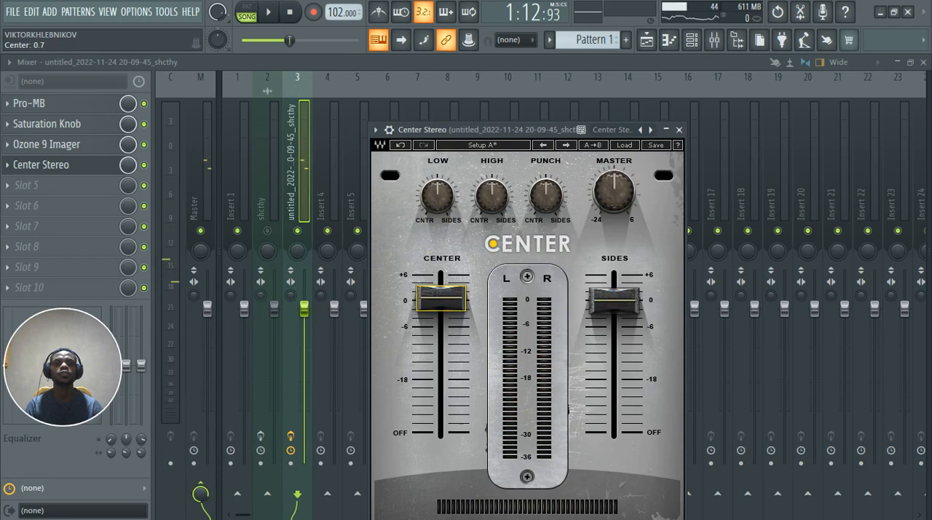
pyautogui.moveTo(614, 299); pyautogui.dragTo(614, 432)
pyautogui.press('space')
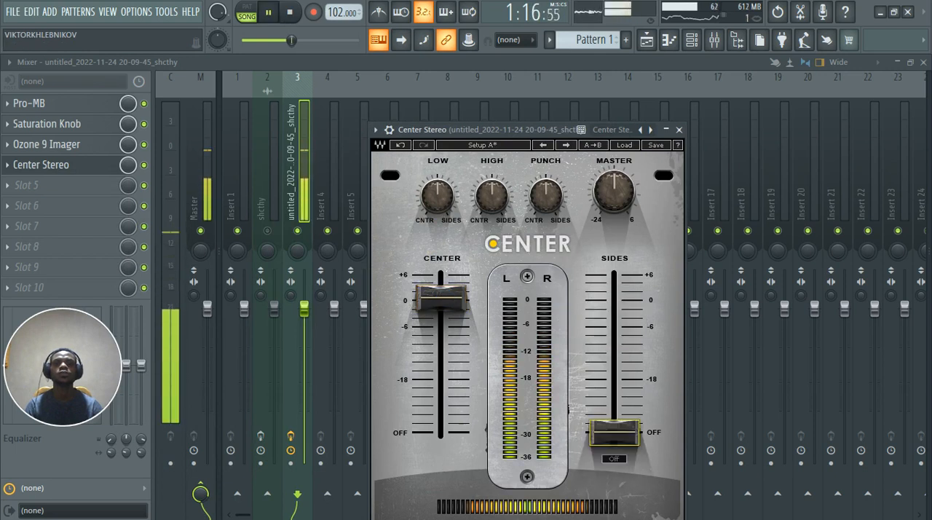
pyautogui.press('space')
# Step: Set Center Stereo's Sides level to 0.2 and its Center level to 0.4, and close the plugin
pyautogui.moveTo(614, 433); pyautogui.dragTo(614, 300)
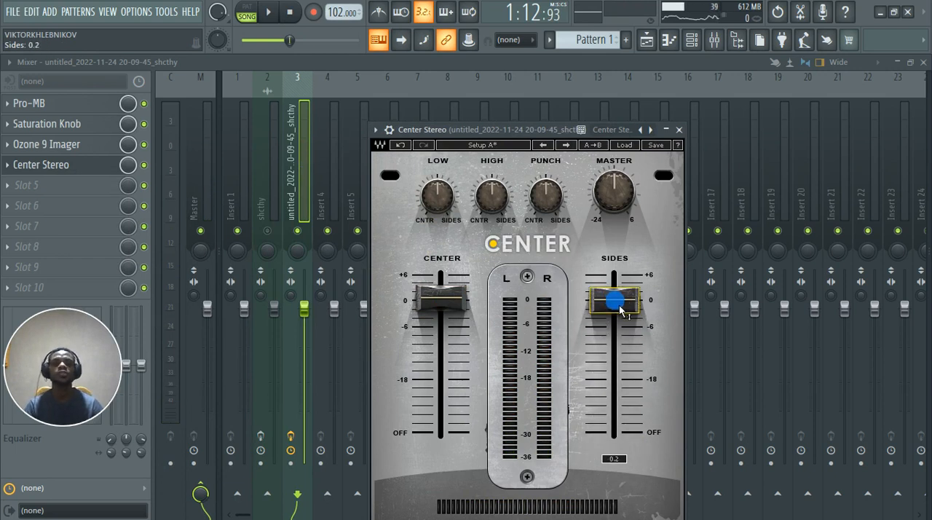
pyautogui.moveTo(440, 298); pyautogui.dragTo(439, 300)
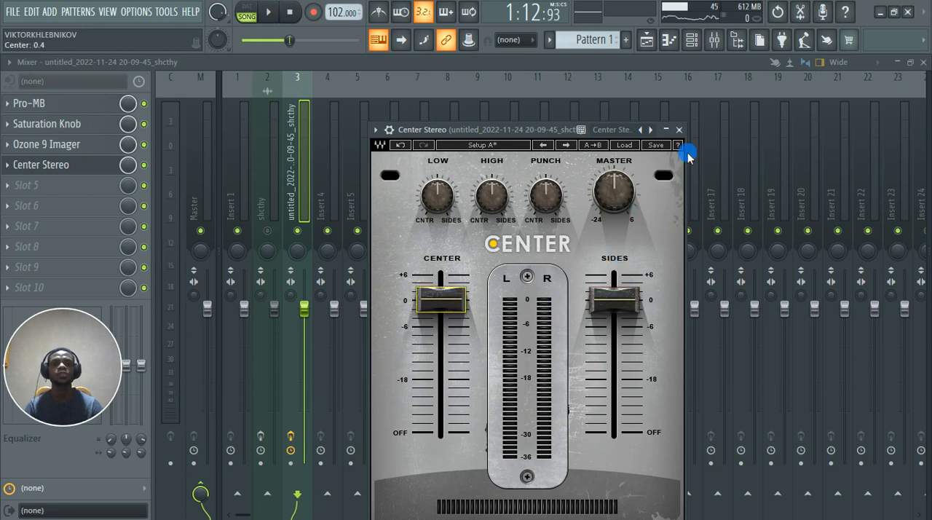
pyautogui.click(679, 130)
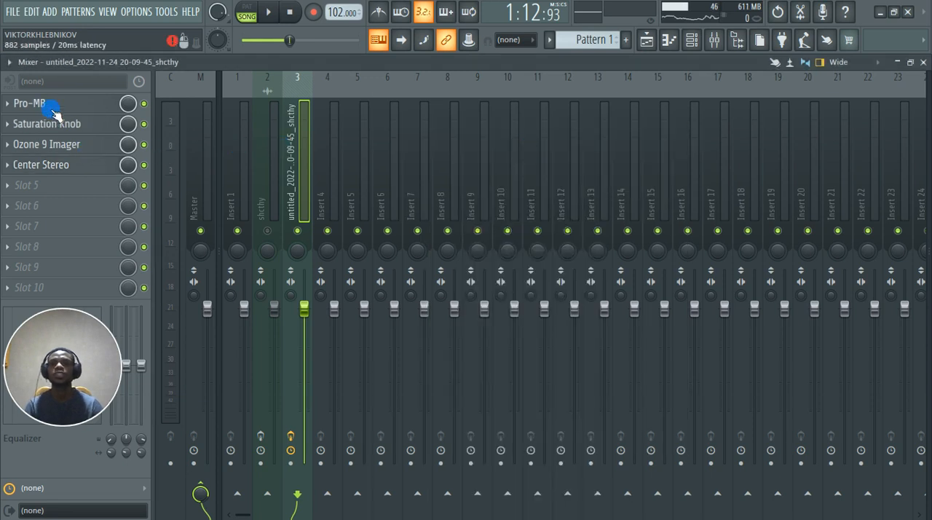
# Step: Move Pro-MB below Ozone 9 Imager into slot 3, and bypass both Center Stereo and Pro-MB
pyautogui.moveTo(55, 130); pyautogui.dragTo(52, 145)
pyautogui.click(143, 167)
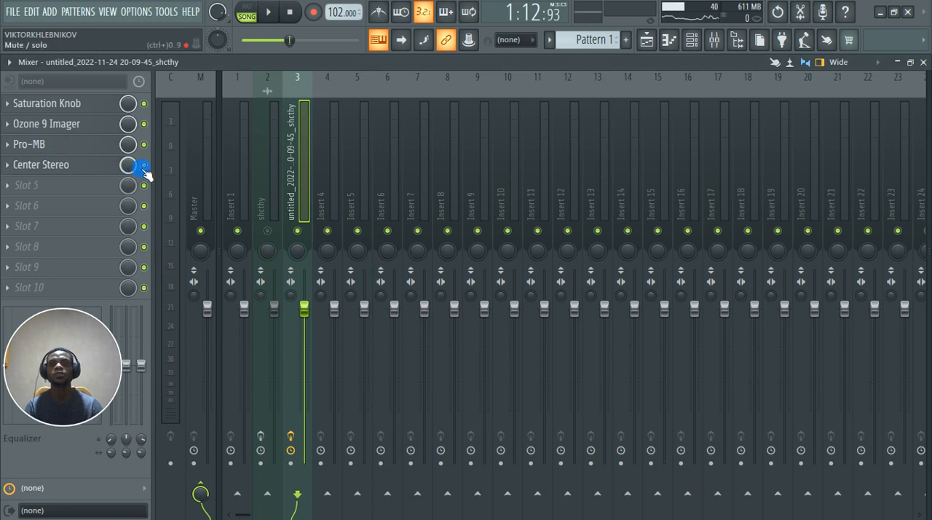
pyautogui.click(72, 143)
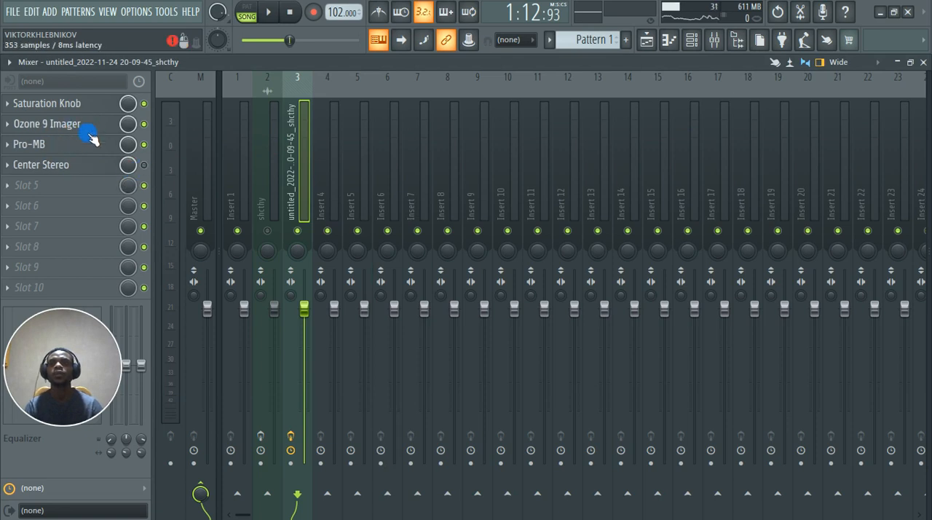
pyautogui.click(72, 145)
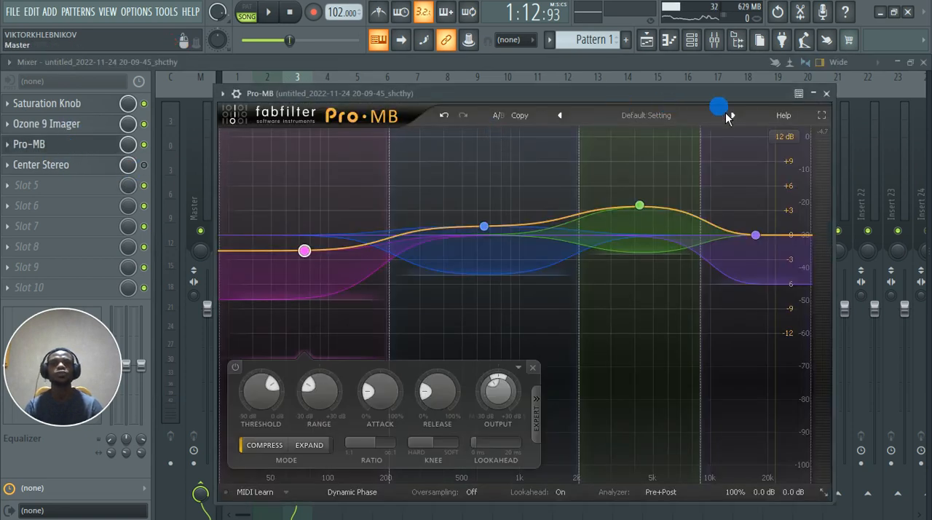
pyautogui.click(827, 95)
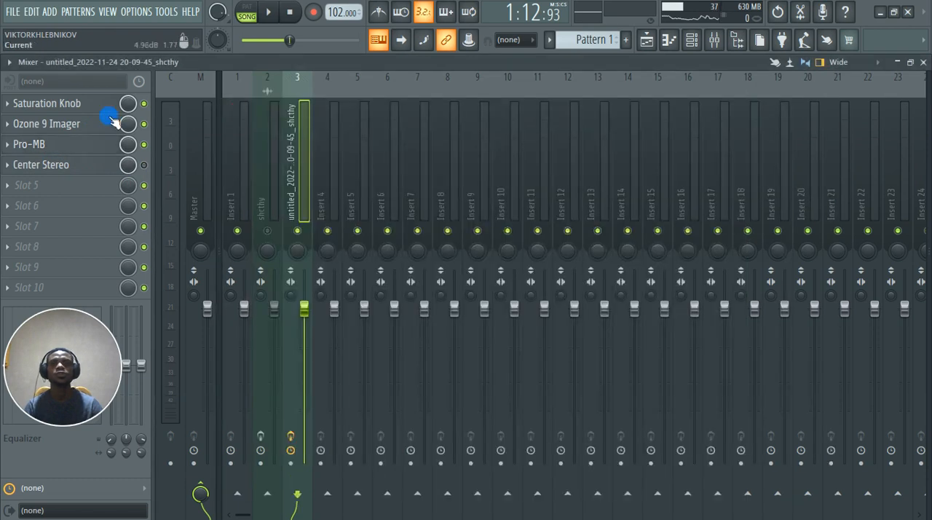
# Step: Solo Band 1 in Ozone 9 Imager and raise its upper crossover to 138 Hz while the clip plays
pyautogui.click(86, 131)
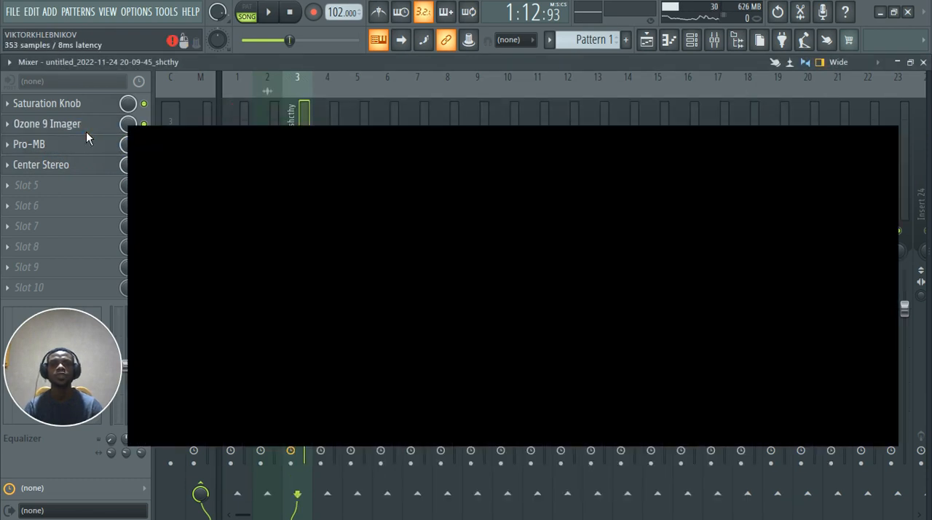
pyautogui.click(84, 129)
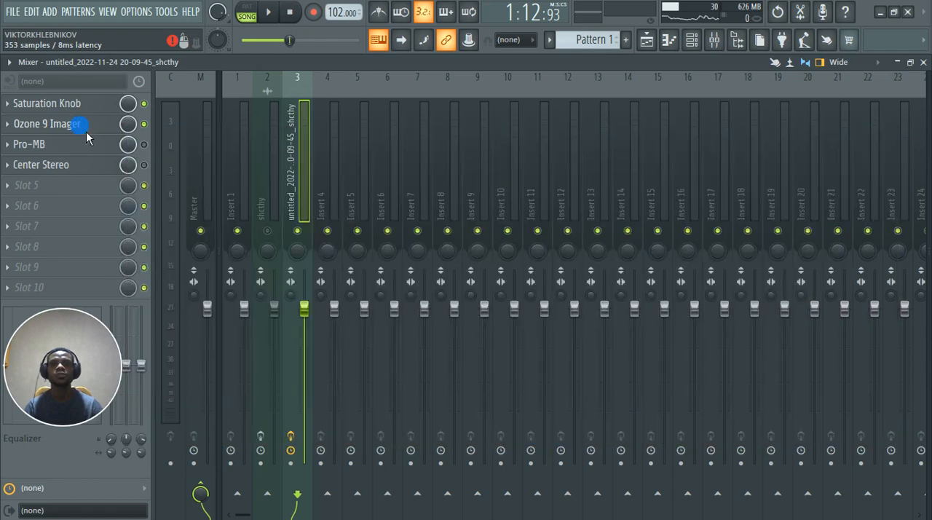
pyautogui.click(86, 132)
pyautogui.click(186, 215)
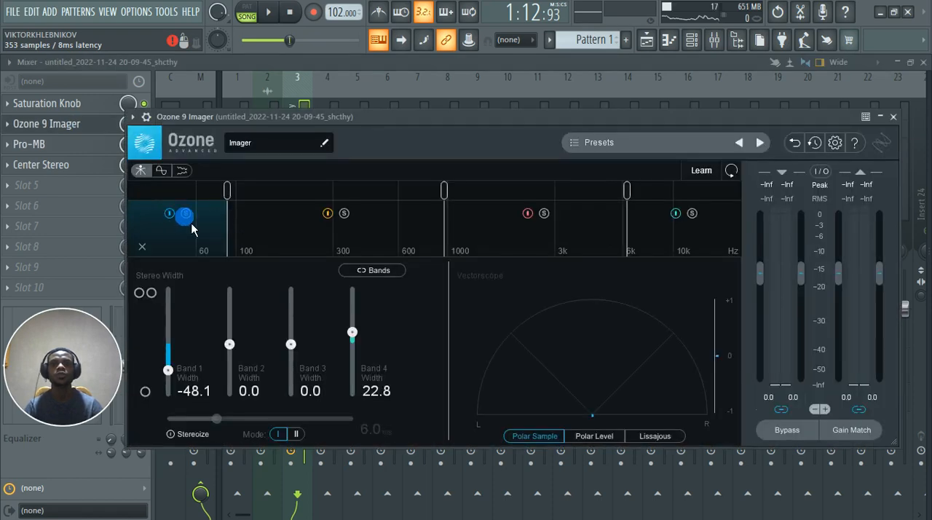
pyautogui.press('space')
pyautogui.click(227, 193)
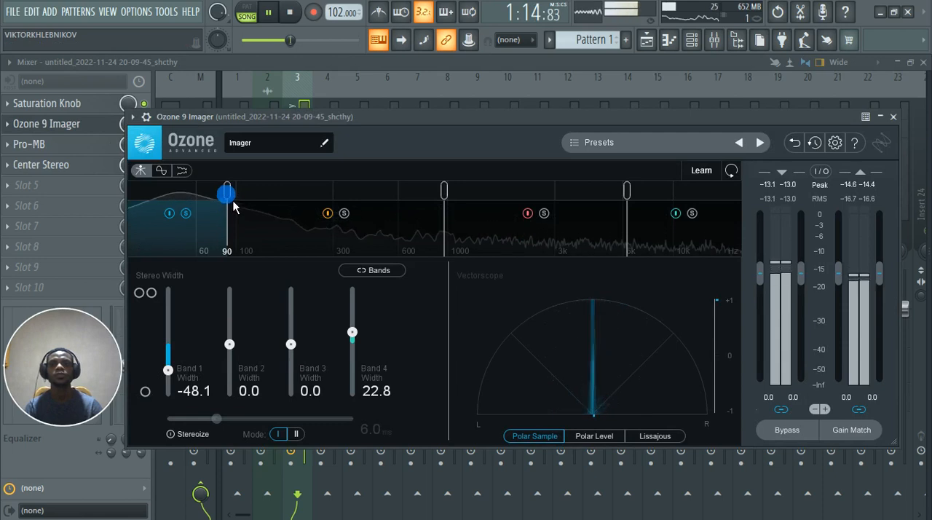
pyautogui.moveTo(236, 208); pyautogui.dragTo(269, 211)
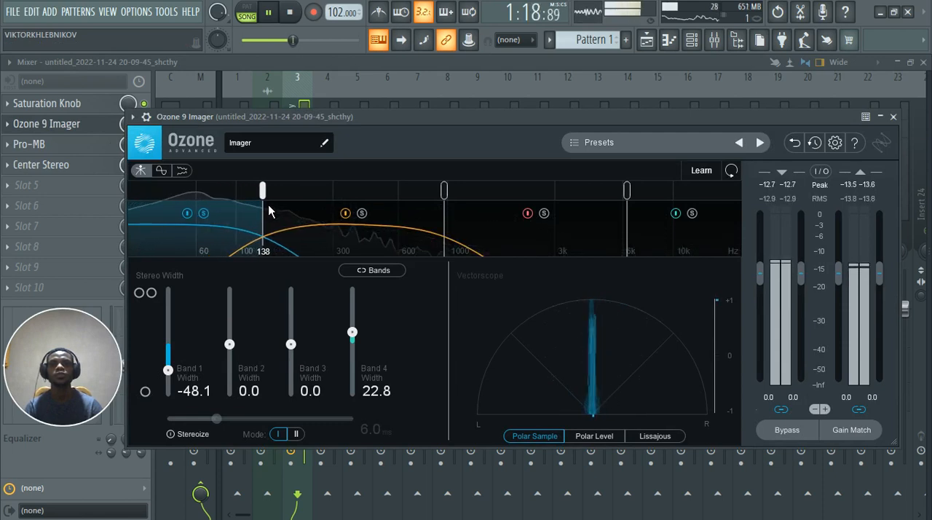
# Step: Narrow Ozone 9 Imager's Band 1 width to -59.5 and raise the band's upper crossover further, closing the plugin
pyautogui.moveTo(175, 381); pyautogui.dragTo(177, 384)
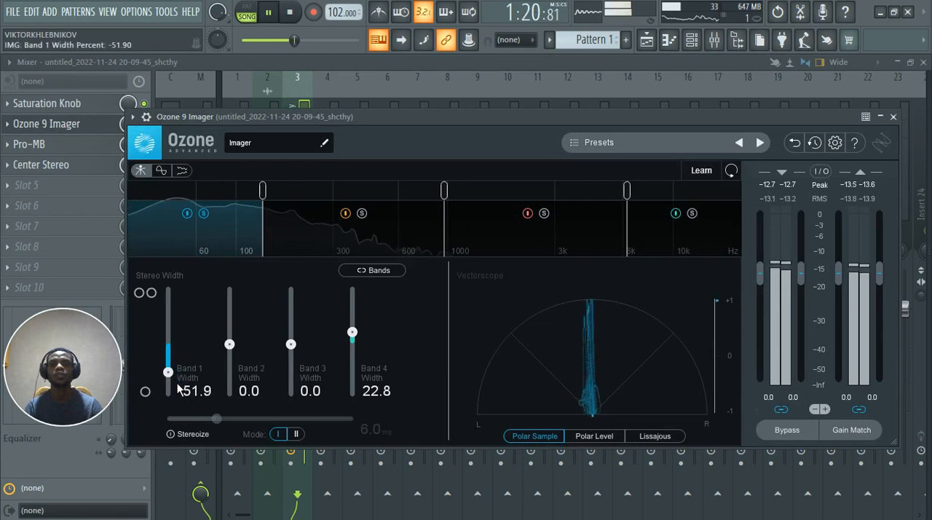
pyautogui.scroll(-3, 178, 388)
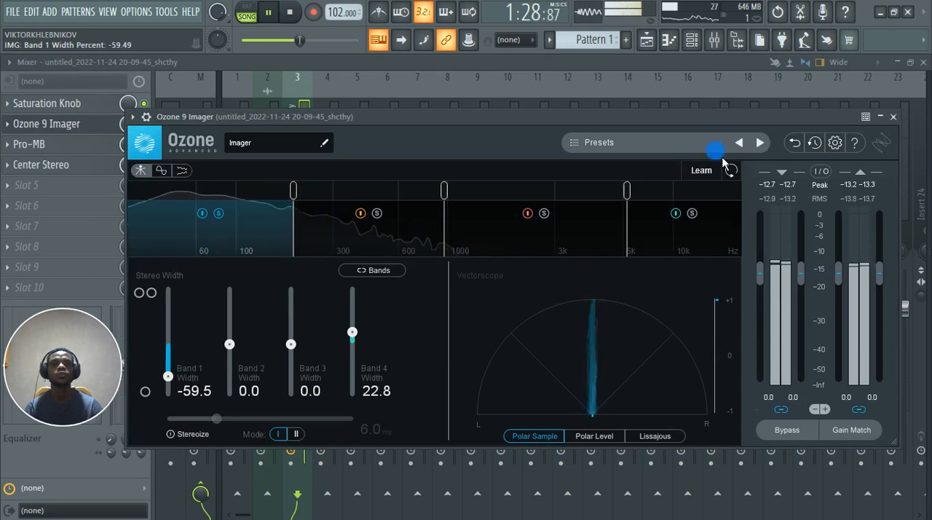
pyautogui.click(895, 117)
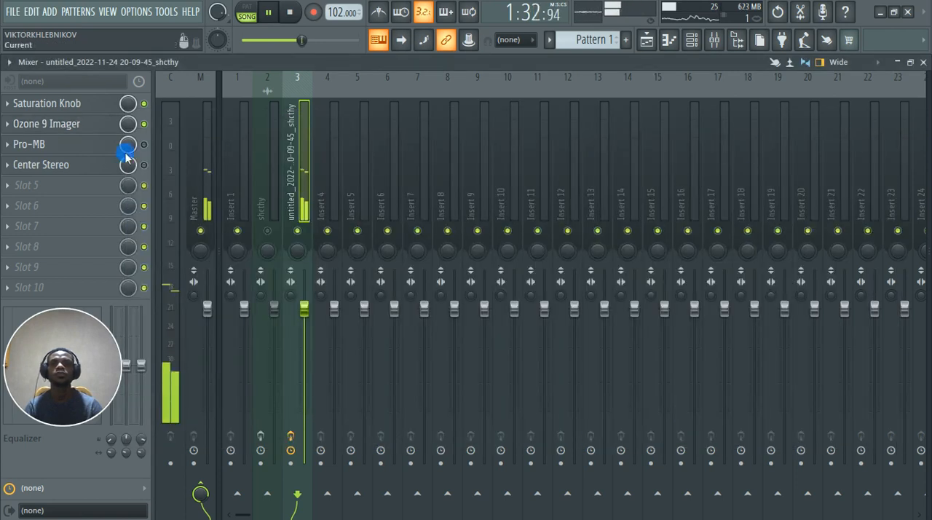
# Step: Reopen Ozone 9 Imager during playback, turn off Band 1's solo and close the plugin
pyautogui.click(79, 129)
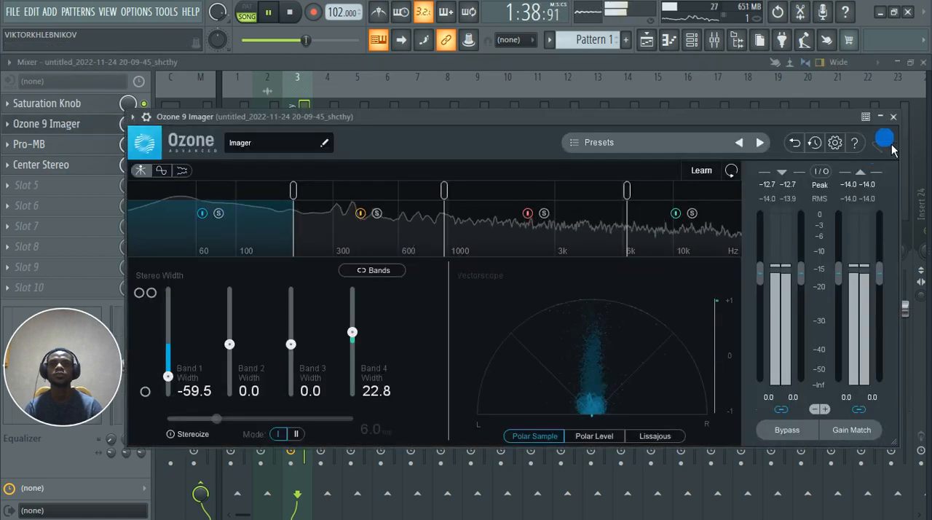
pyautogui.click(894, 118)
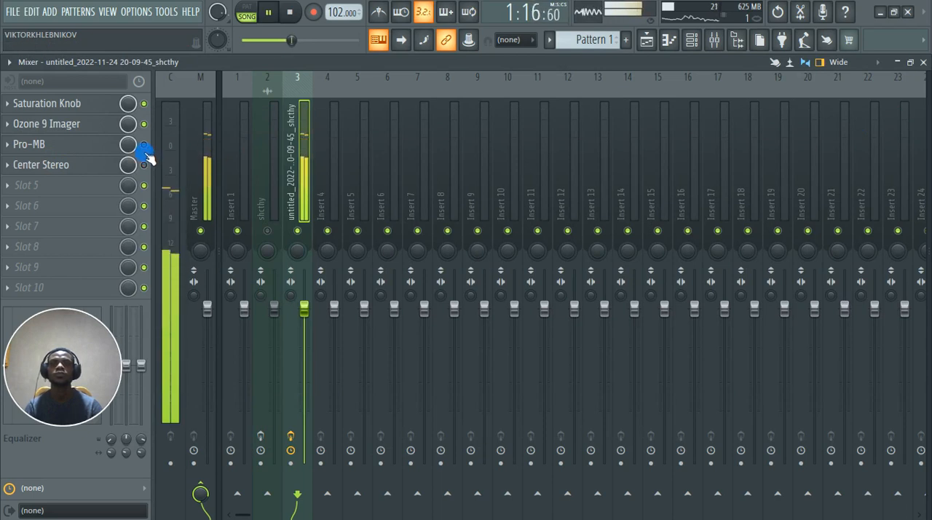
# Step: Enable and open Pro-MB, then set Band 1's output level to +0.45 dB and its threshold to -28.28 dB during playback
pyautogui.press('space')
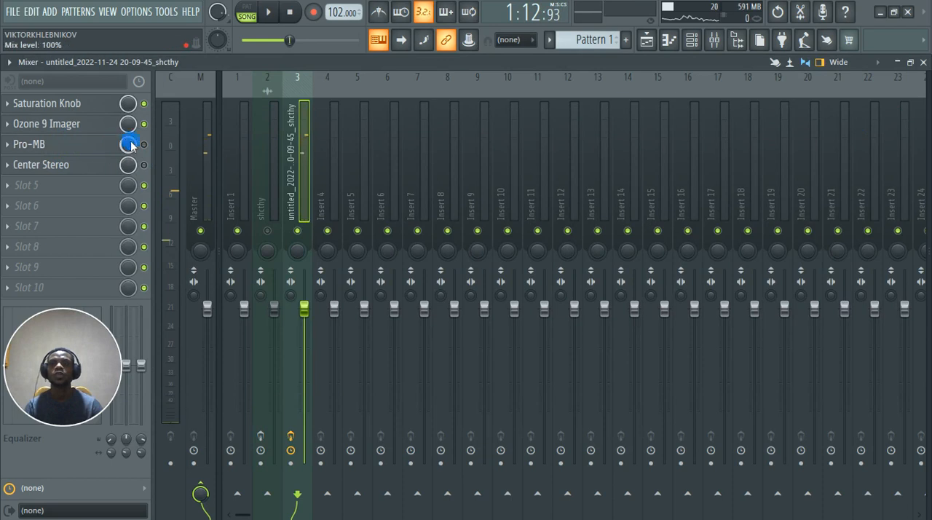
pyautogui.click(54, 146)
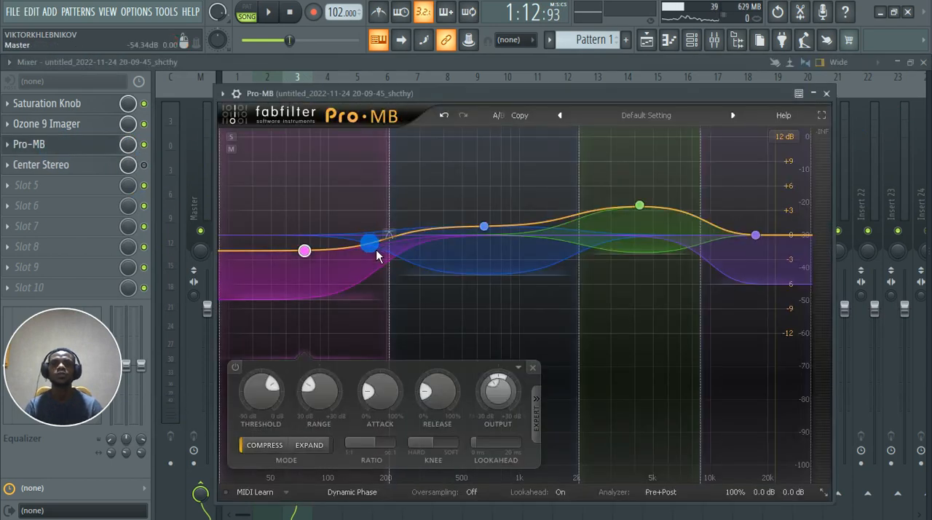
pyautogui.press('space')
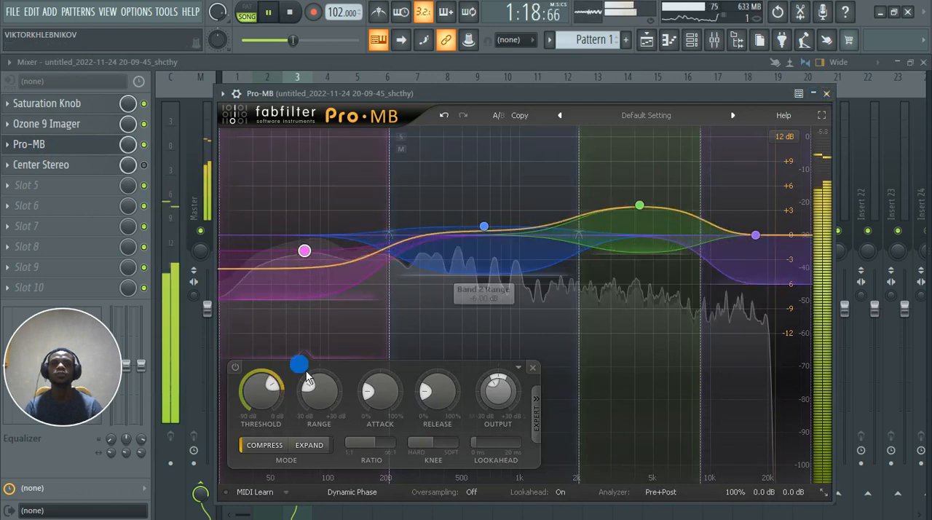
pyautogui.moveTo(263, 390)
pyautogui.scroll(-3, 279, 394)
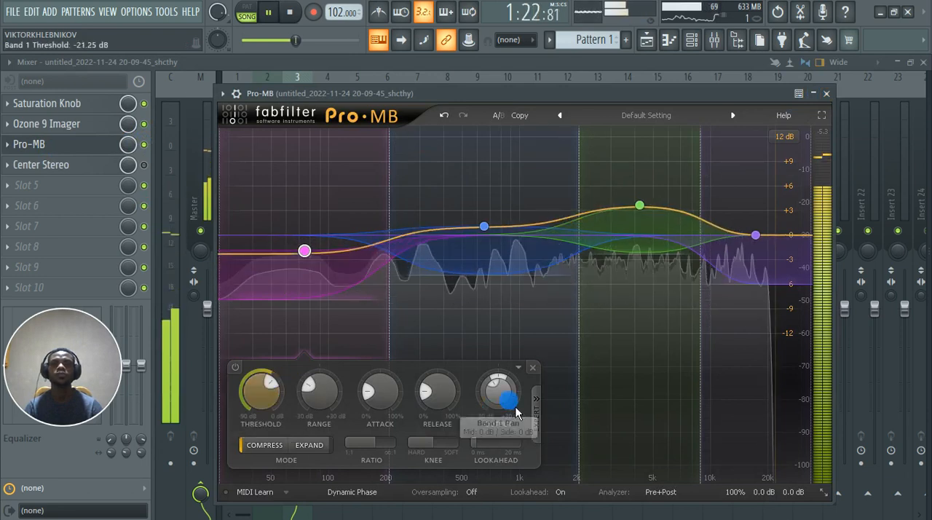
pyautogui.moveTo(503, 397)
pyautogui.scroll(3, 498, 395)
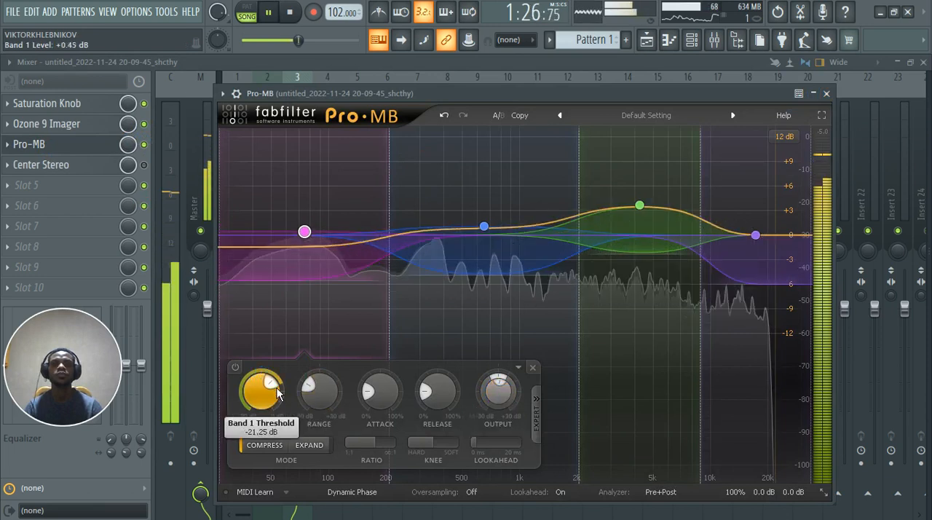
pyautogui.scroll(-5, 272, 390)
pyautogui.scroll(-2, 273, 390)
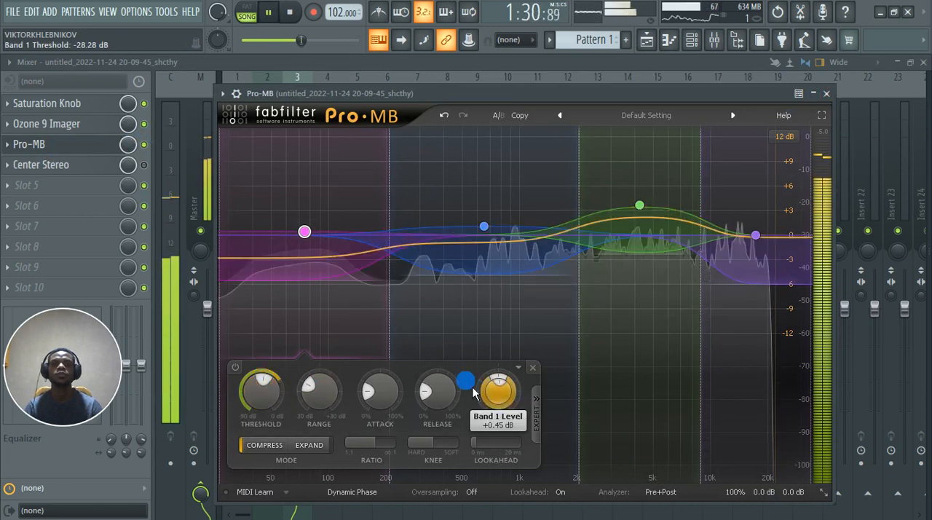
# Step: Solo Pro-MB's Band 2 briefly to hear it alone, and set its output level to -0.01 dB
pyautogui.click(484, 229)
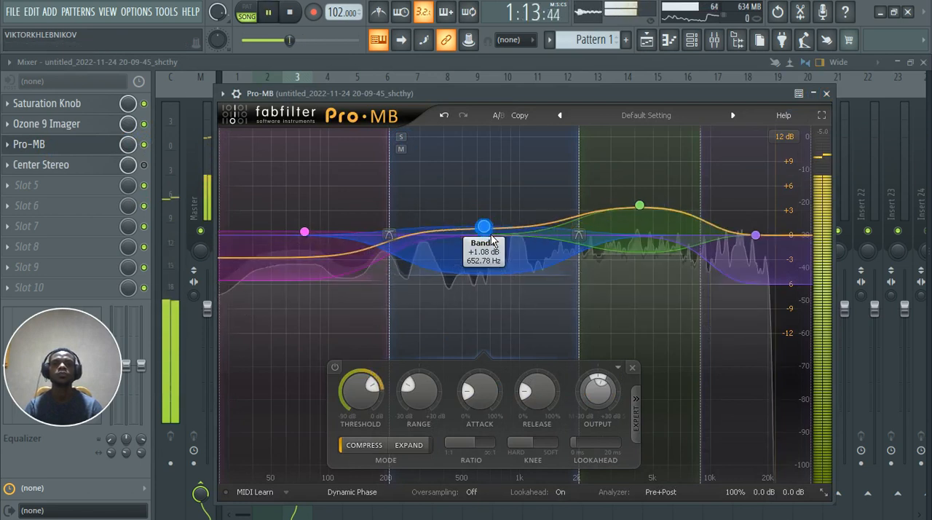
pyautogui.moveTo(417, 399)
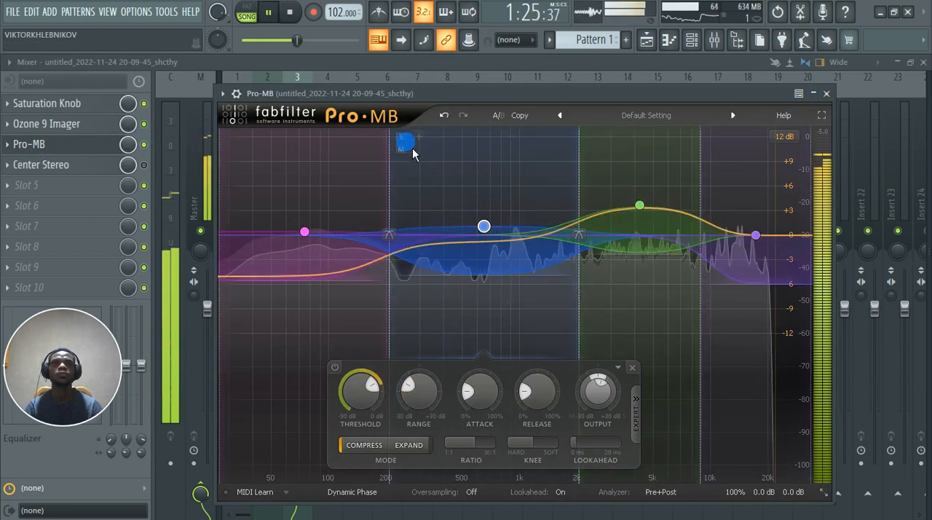
pyautogui.click(402, 138)
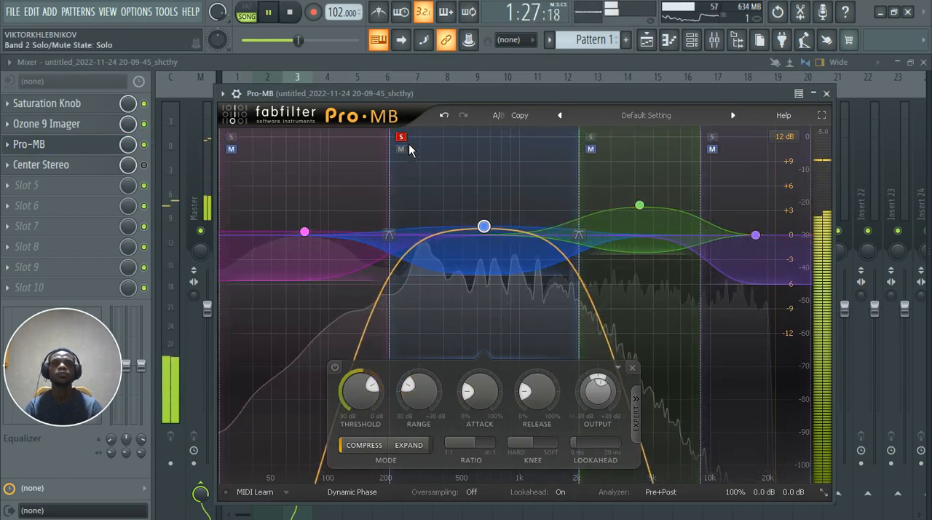
pyautogui.click(403, 139)
pyautogui.moveTo(607, 392); pyautogui.dragTo(609, 396)
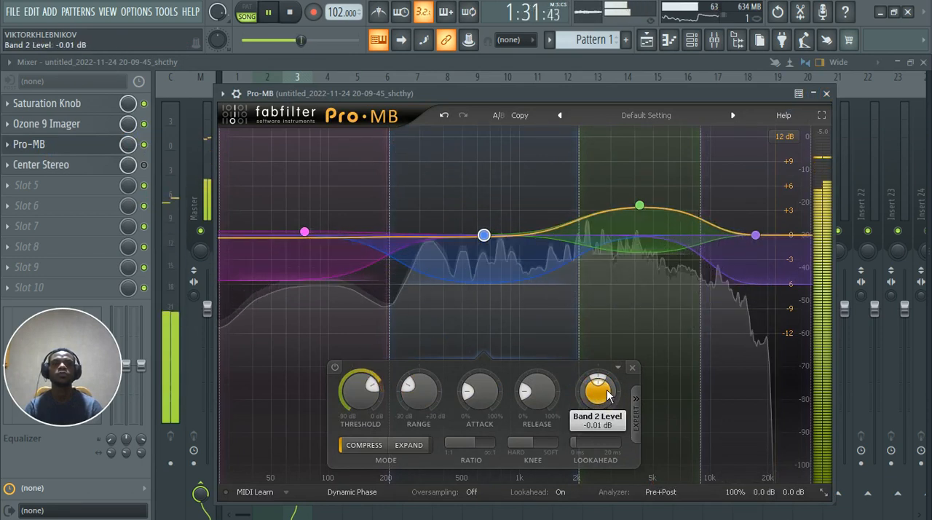
# Step: Solo Pro-MB's Band 3 briefly, lower its output level slightly, and close the plugin
pyautogui.click(641, 208)
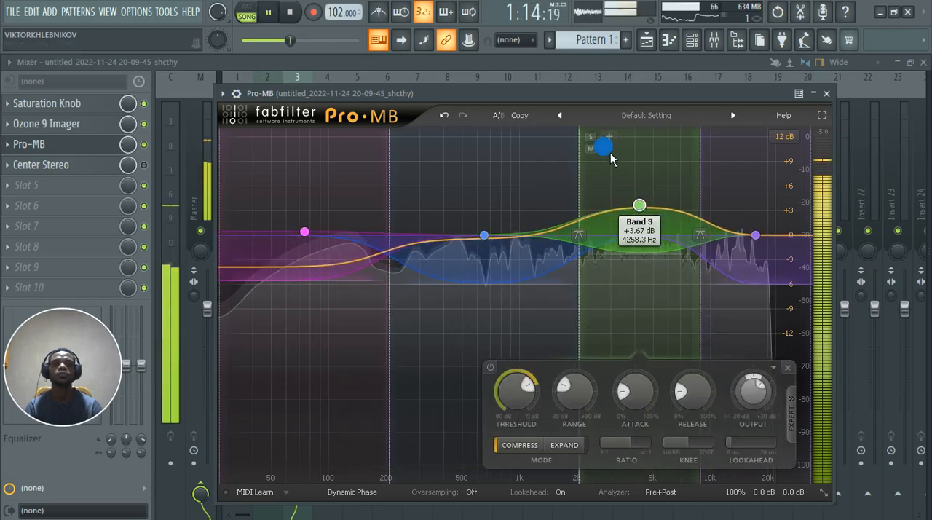
pyautogui.click(596, 142)
pyautogui.click(593, 138)
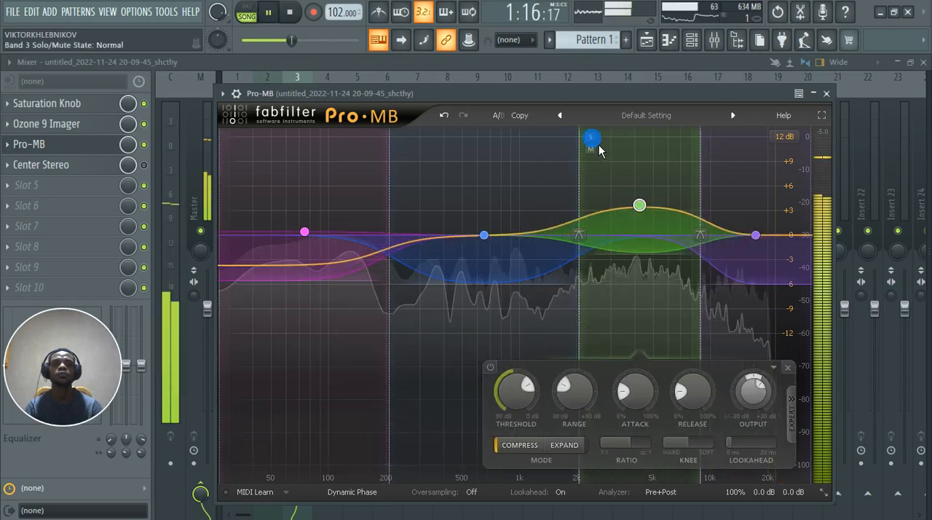
pyautogui.moveTo(749, 413); pyautogui.dragTo(770, 403)
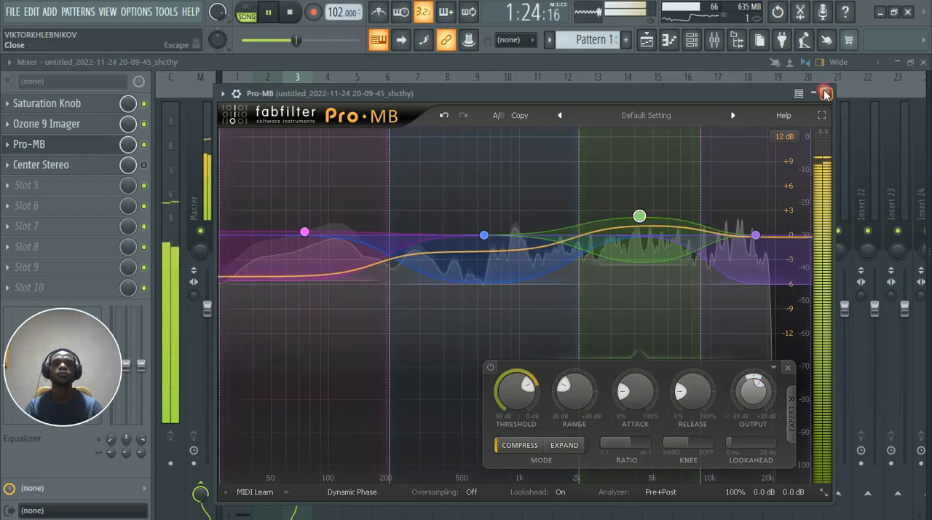
pyautogui.click(827, 93)
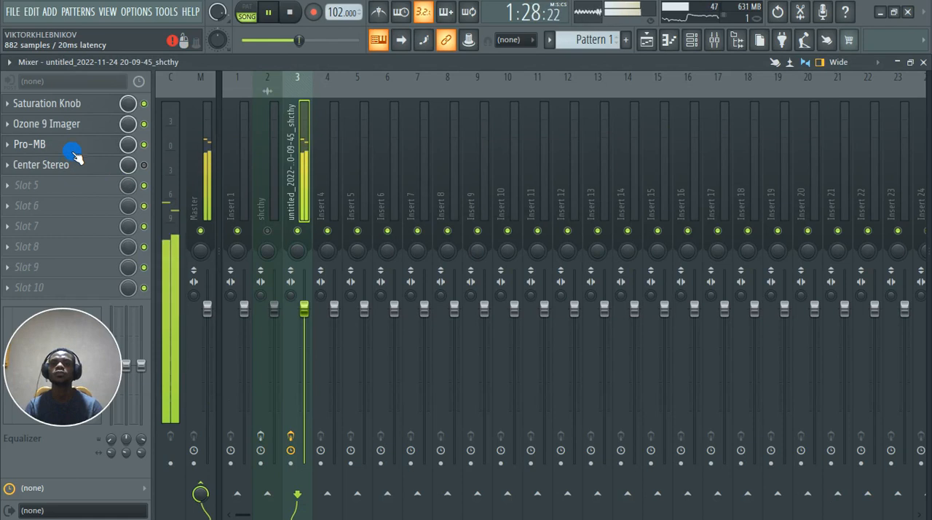
# Step: Enable and open Center Stereo during playback, and pull the Sides fader down to Off to hear only the centre
pyautogui.press('space')
pyautogui.moveTo(57, 167)
pyautogui.mouseDown()
pyautogui.moveTo(57, 188)
pyautogui.moveTo(40, 169)
pyautogui.moveTo(47, 147)
pyautogui.moveTo(45, 169)
pyautogui.mouseUp()
pyautogui.press('space')
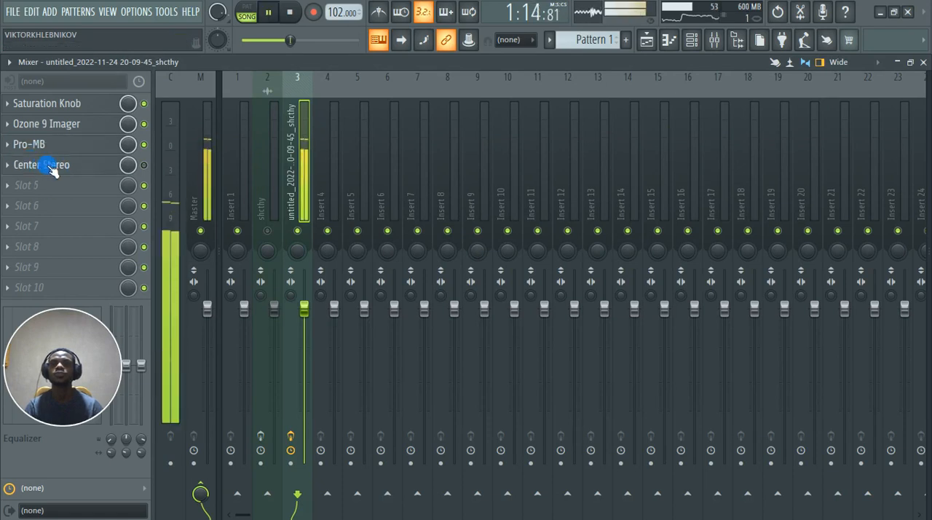
pyautogui.click(58, 169)
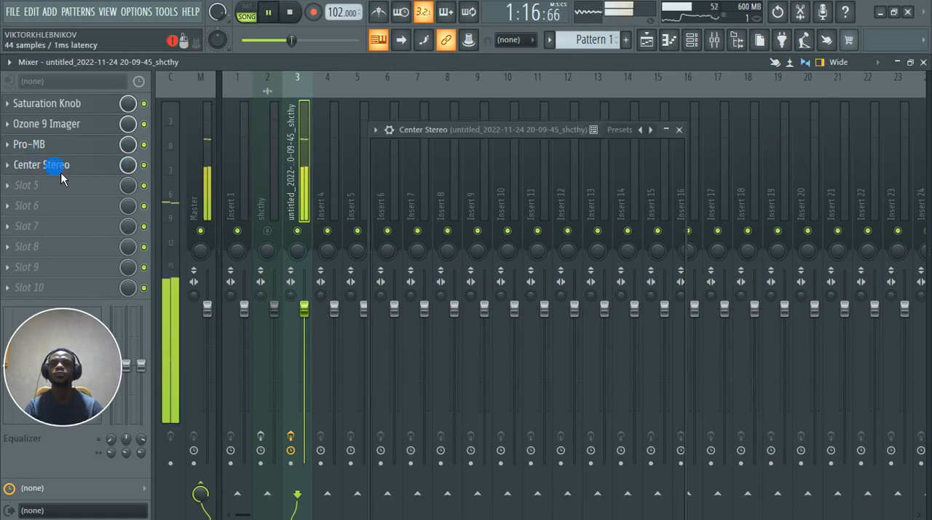
pyautogui.moveTo(415, 299); pyautogui.dragTo(440, 302)
pyautogui.moveTo(614, 300); pyautogui.dragTo(614, 432)
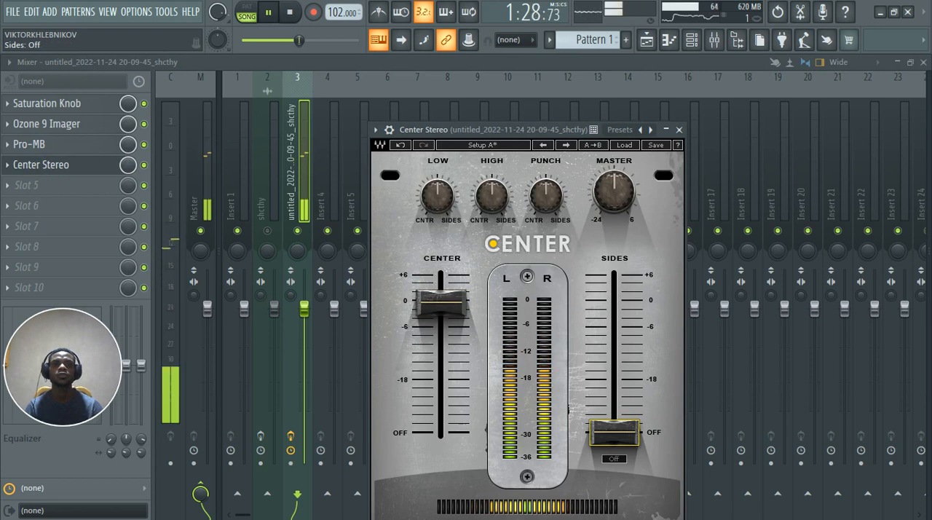
# Step: Bring Center Stereo's Sides fader back up to just below 0 and set Punch to 44.4, checking the sound in playback
pyautogui.moveTo(614, 432); pyautogui.dragTo(614, 306)
pyautogui.press('space')
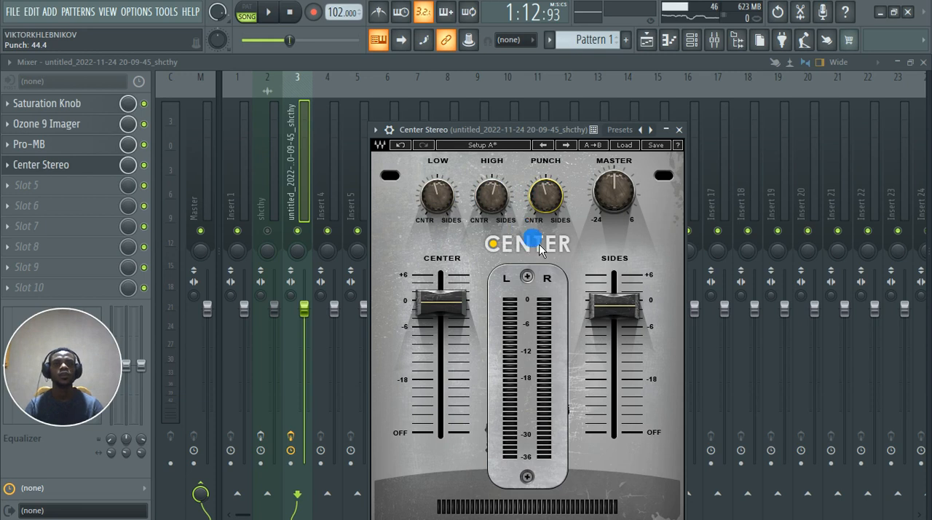
pyautogui.press('space')
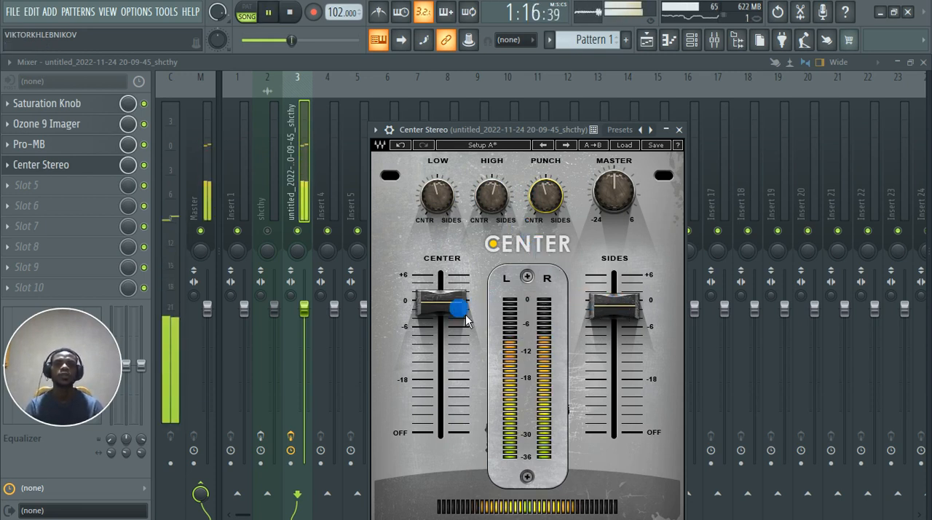
pyautogui.press('space')
# Step: Audition Center Stereo's Sides fader at -4.3 and -2.2 in playback, and set it to exactly 0
pyautogui.moveTo(616, 307)
pyautogui.mouseDown()
pyautogui.moveTo(617, 281)
pyautogui.moveTo(617, 319)
pyautogui.mouseUp()
pyautogui.press('space')
pyautogui.press('space')
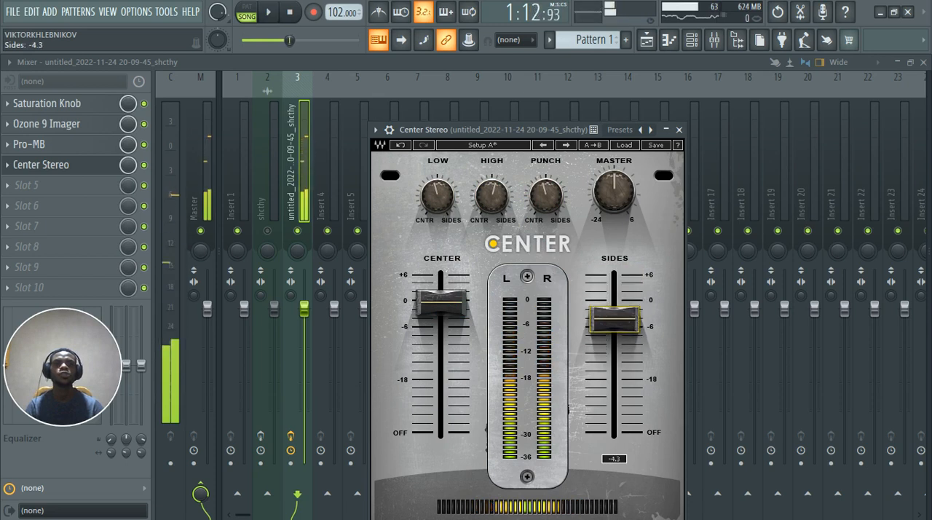
pyautogui.press('space')
pyautogui.moveTo(617, 319); pyautogui.dragTo(617, 309)
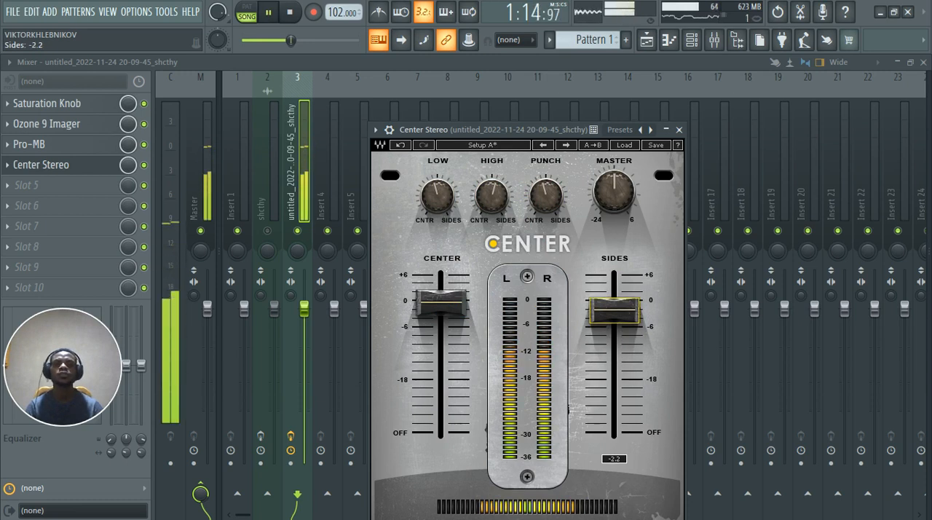
pyautogui.moveTo(614, 310)
pyautogui.mouseDown()
pyautogui.moveTo(614, 289)
pyautogui.moveTo(614, 303)
pyautogui.mouseUp()
pyautogui.press('space')
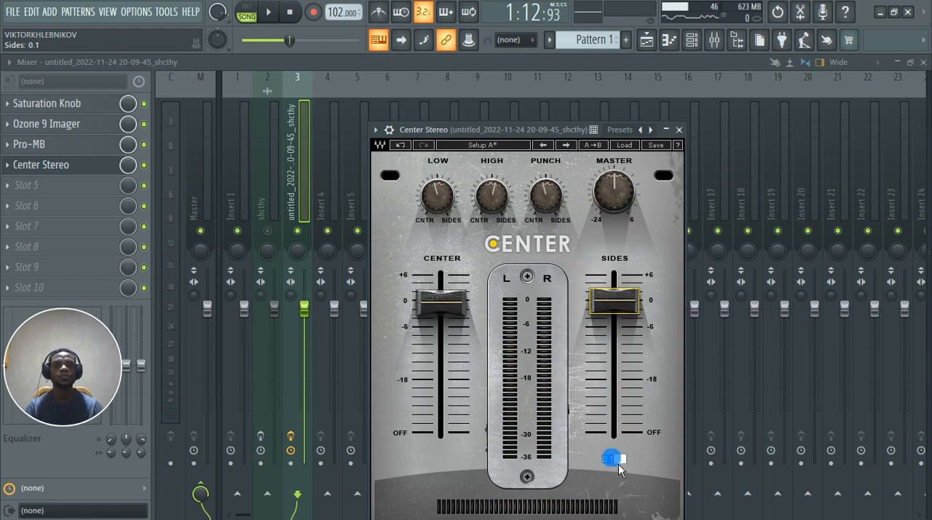
pyautogui.write('0')
pyautogui.press('Return')
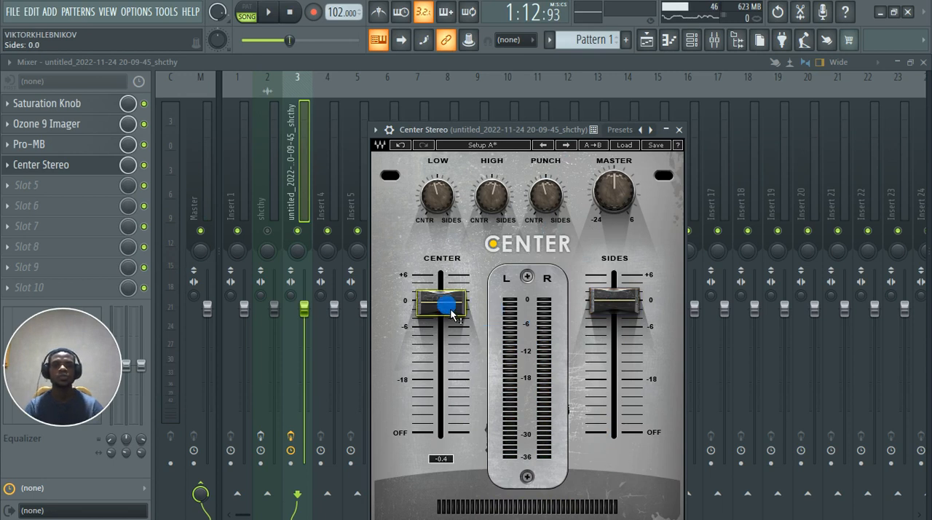
# Step: Compare lower Center fader levels during playback, settle on -1.1, and close Center Stereo
pyautogui.moveTo(442, 302); pyautogui.dragTo(447, 309)
pyautogui.press('space')
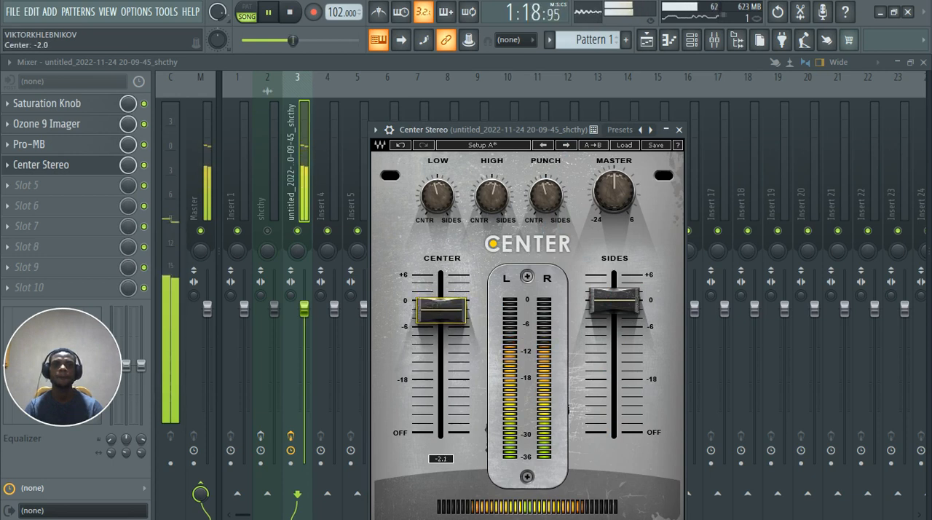
pyautogui.moveTo(451, 315)
pyautogui.mouseDown()
pyautogui.moveTo(451, 382)
pyautogui.moveTo(451, 279)
pyautogui.moveTo(451, 306)
pyautogui.mouseUp()
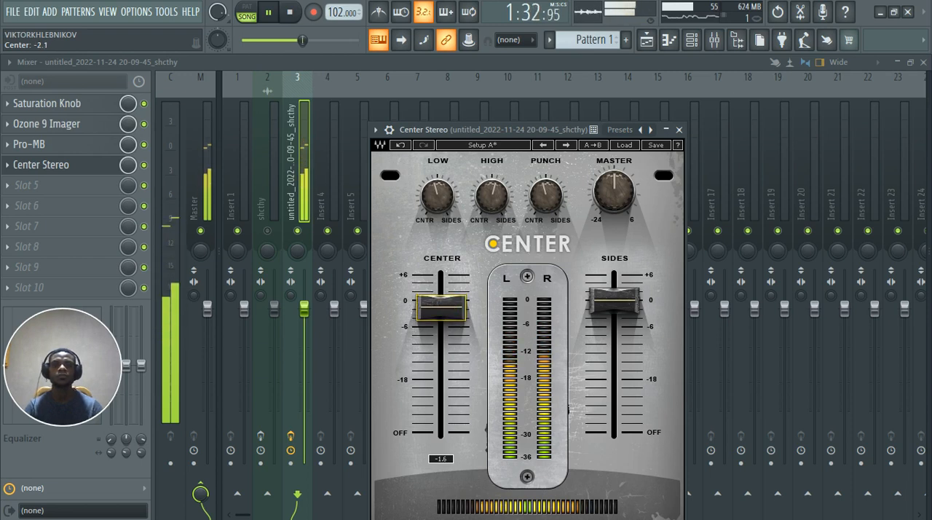
pyautogui.moveTo(451, 307); pyautogui.dragTo(452, 323)
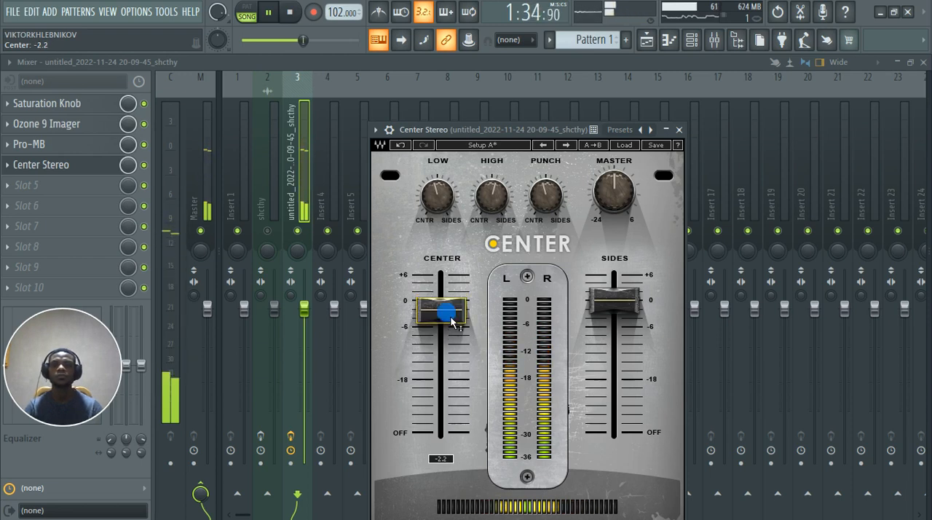
pyautogui.moveTo(441, 310); pyautogui.dragTo(442, 305)
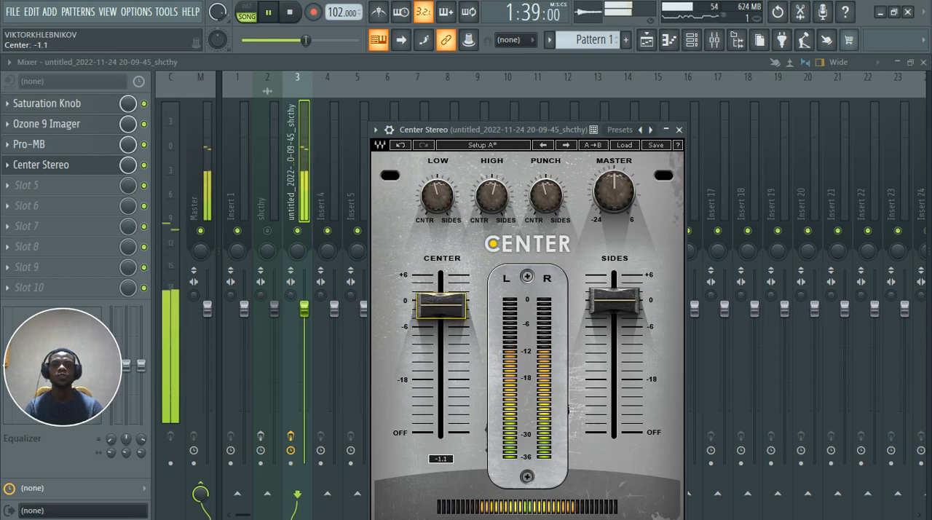
pyautogui.click(678, 131)
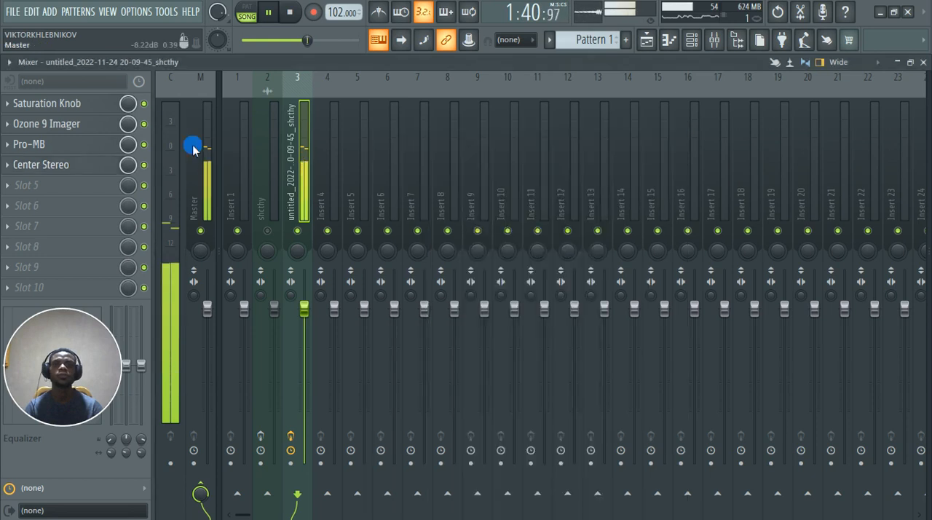
# Step: Compare the clip's sound with Center Stereo and Pro-MB bypassed and enabled in playback, leaving both effects on
pyautogui.click(144, 164)
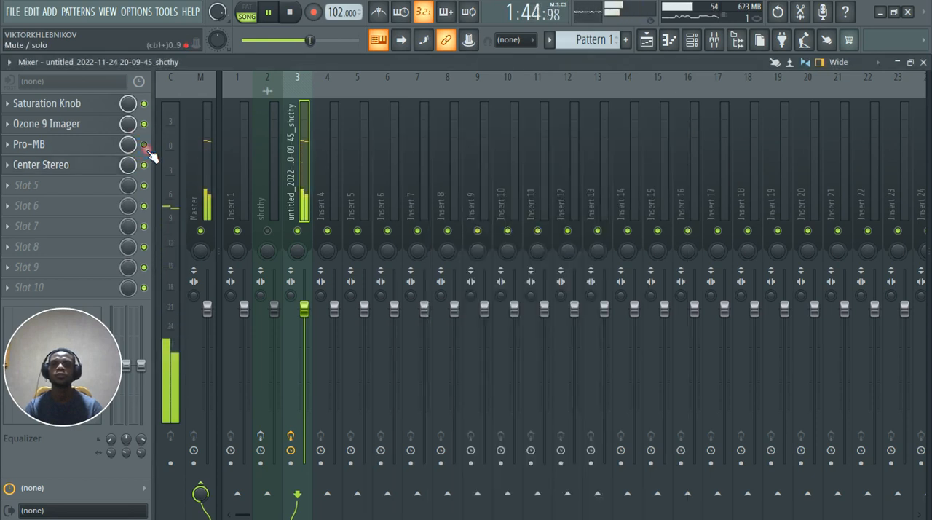
pyautogui.click(145, 146)
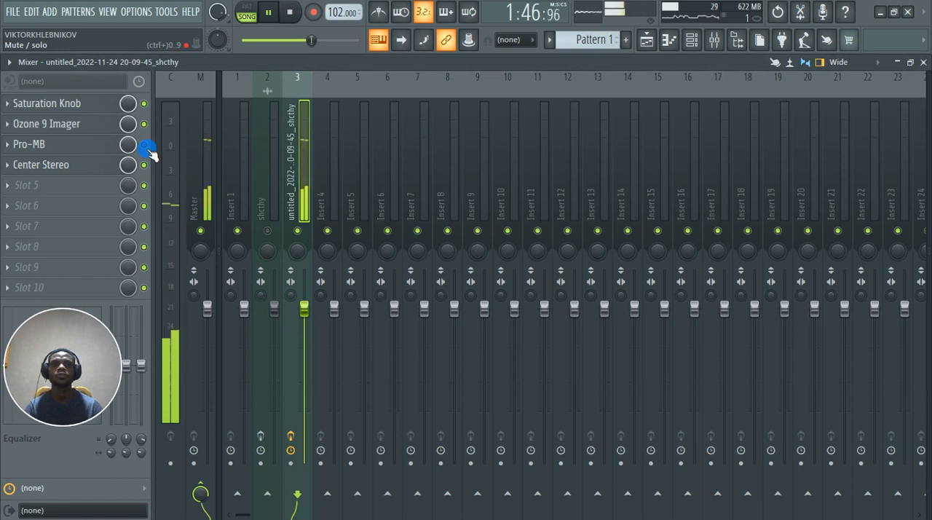
pyautogui.press('space')
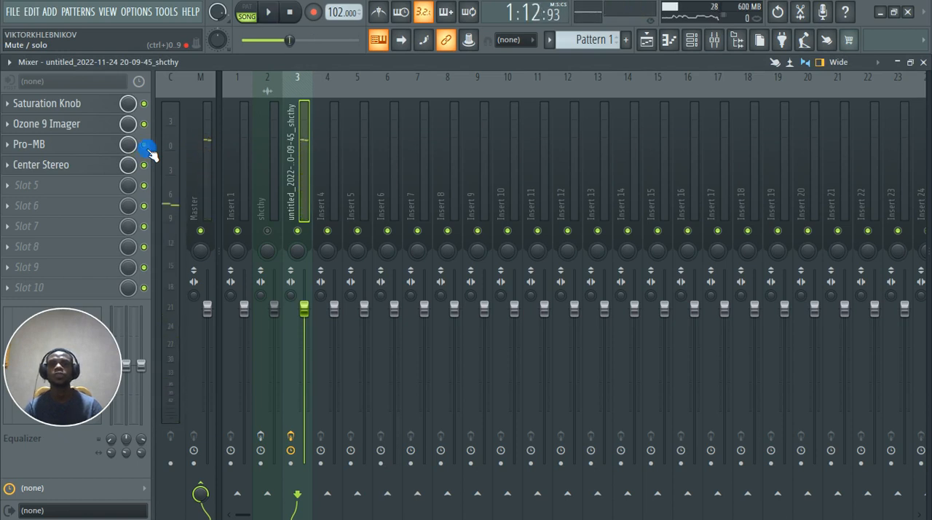
pyautogui.press('space')
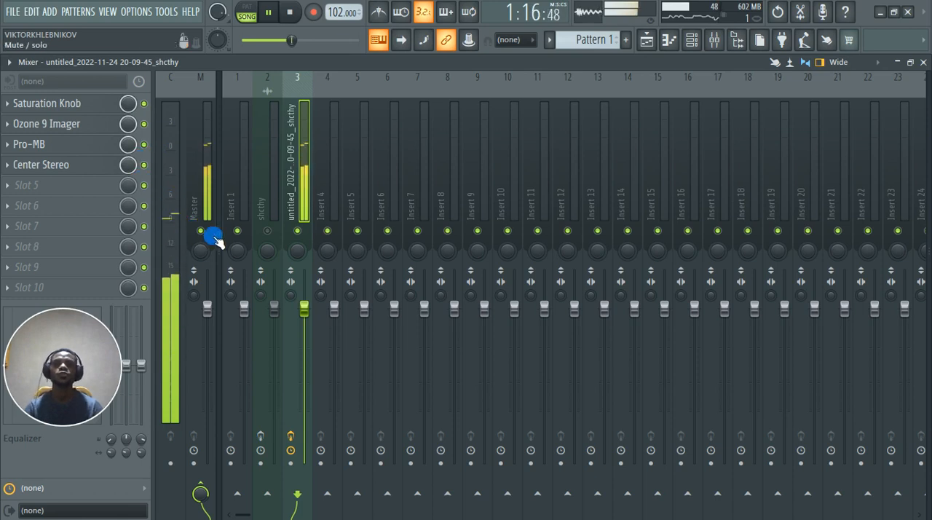
pyautogui.press('space')
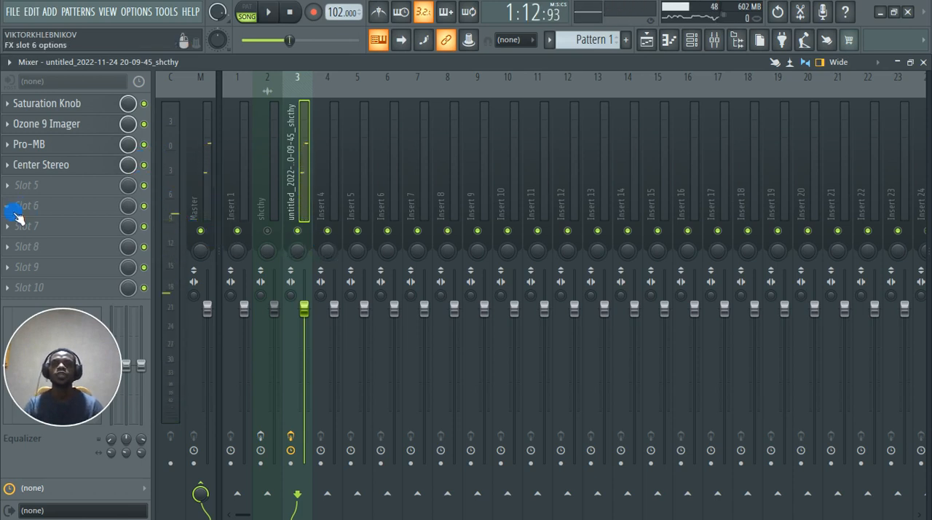
# Step: Load Tonal Balance Control on the Master's first effect slot and set its target to Modern
pyautogui.click(207, 188)
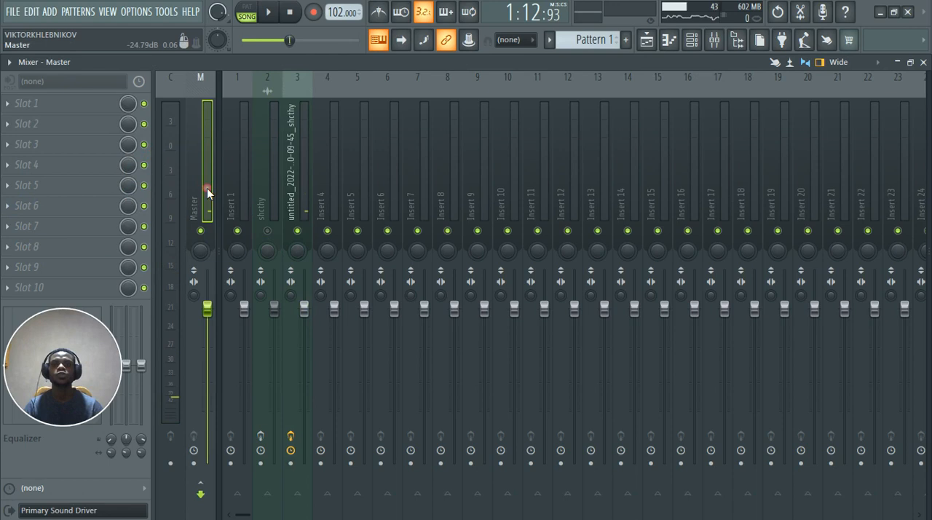
pyautogui.click(24, 103)
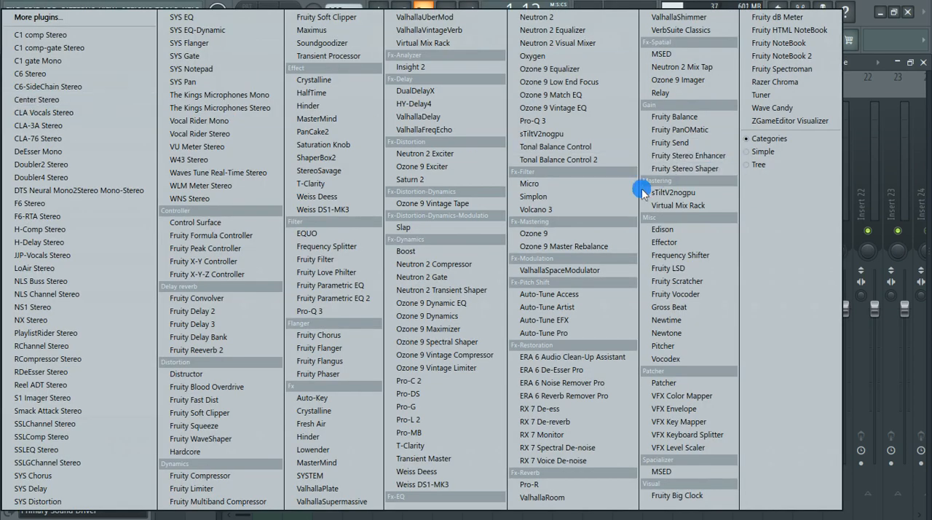
pyautogui.click(558, 148)
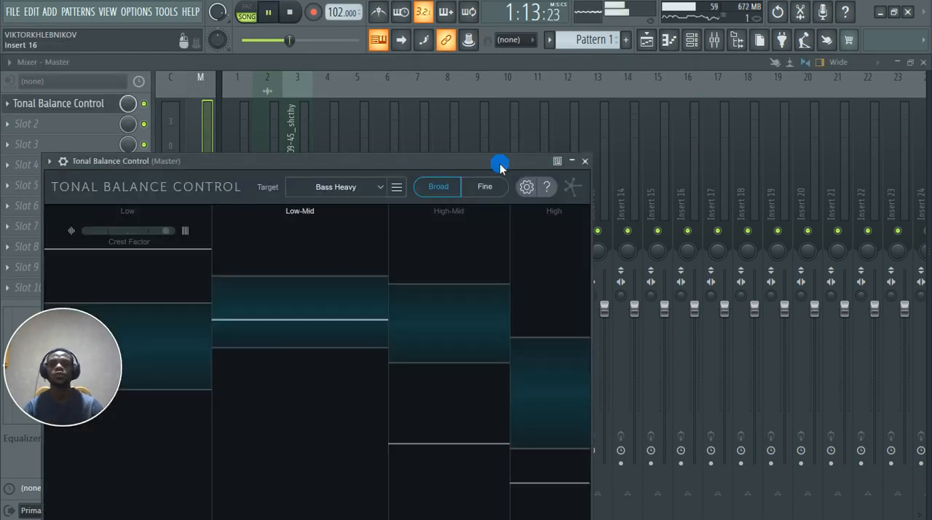
pyautogui.click(368, 196)
pyautogui.click(363, 222)
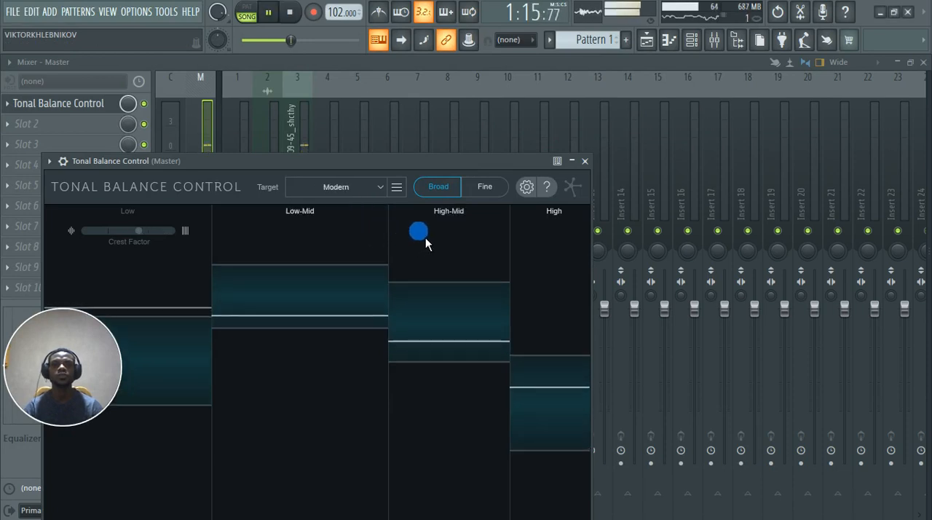
# Step: Check the clip's tonal balance in playback against the Modern target and against Bass Heavy, and close Tonal Balance Control
pyautogui.moveTo(390, 166); pyautogui.dragTo(598, 104)
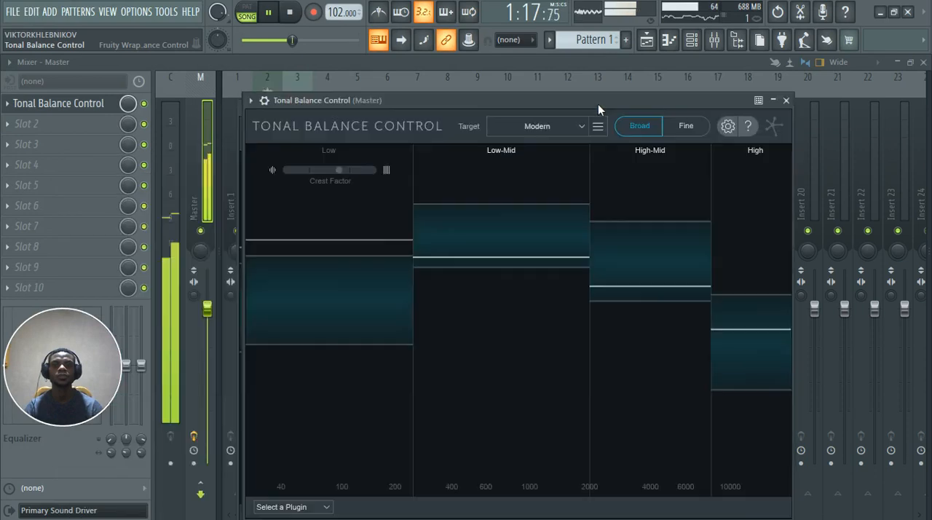
pyautogui.click(603, 147)
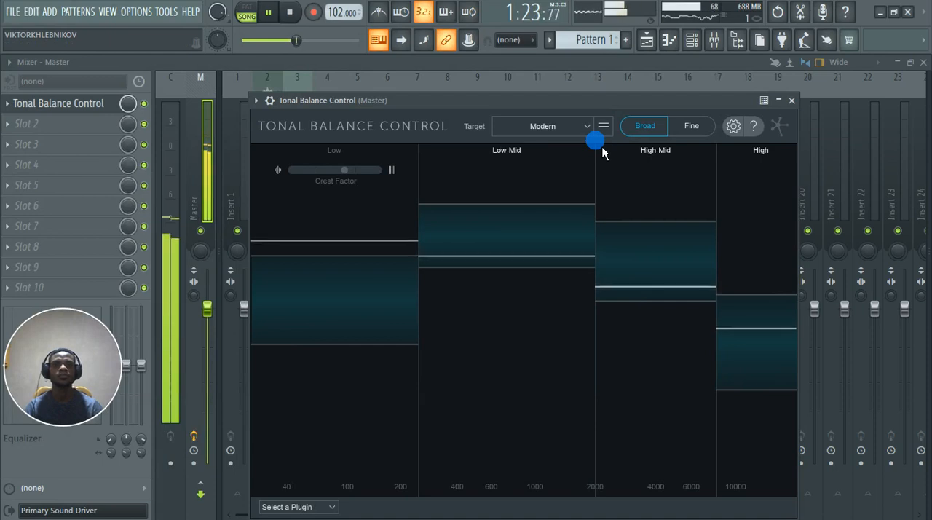
pyautogui.press('space')
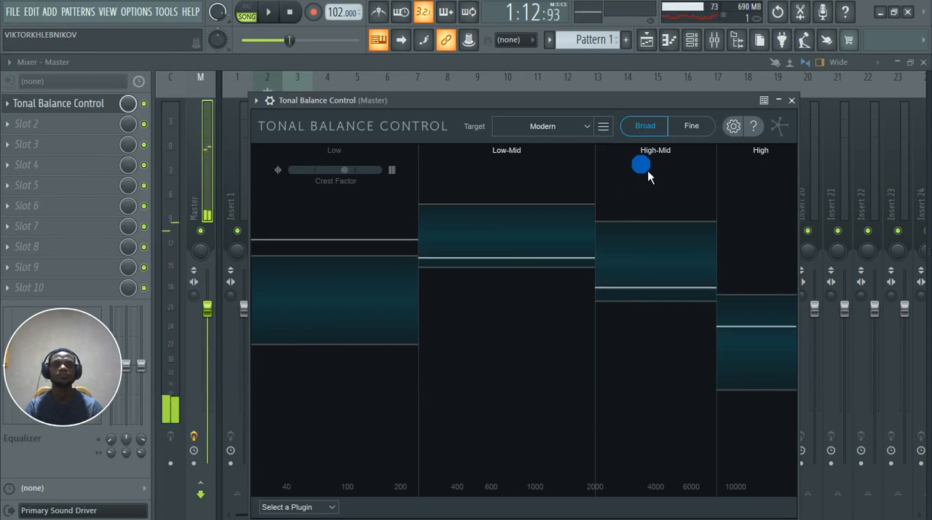
pyautogui.click(593, 133)
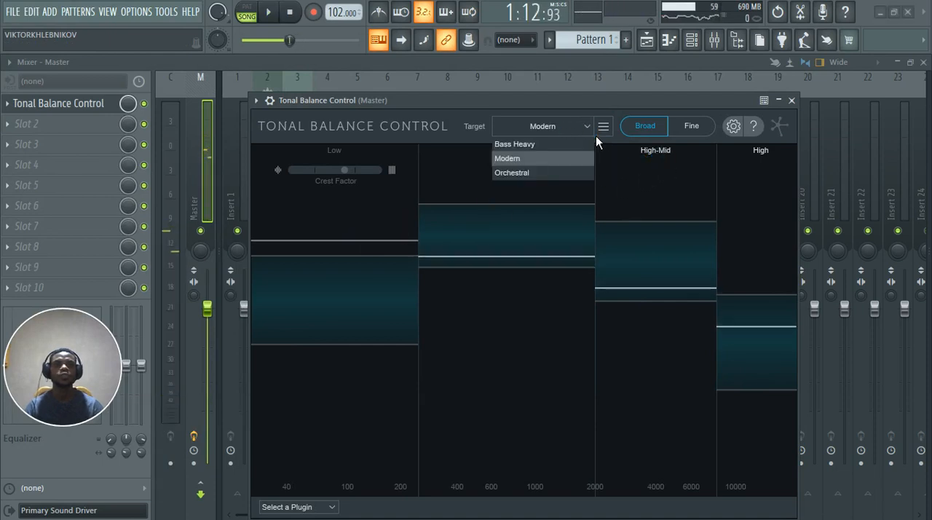
pyautogui.click(548, 147)
pyautogui.press('space')
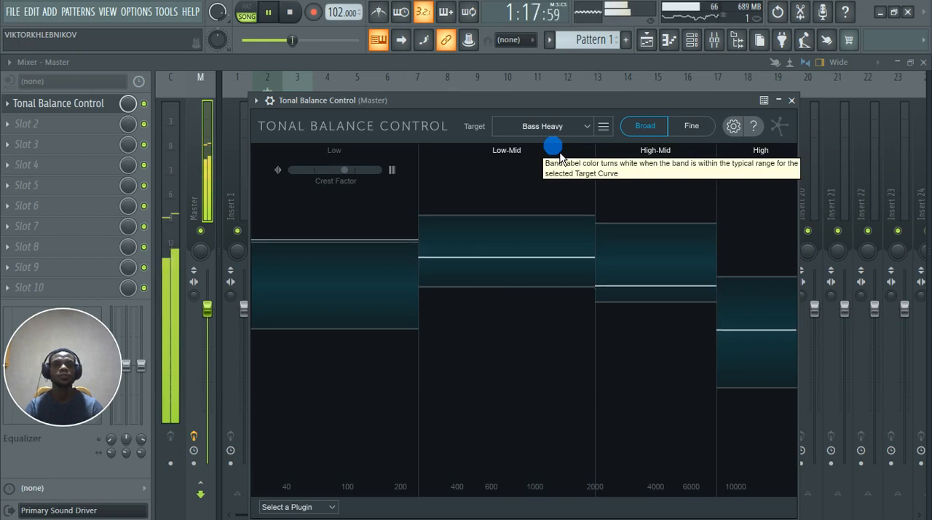
pyautogui.press('space')
pyautogui.click(791, 100)
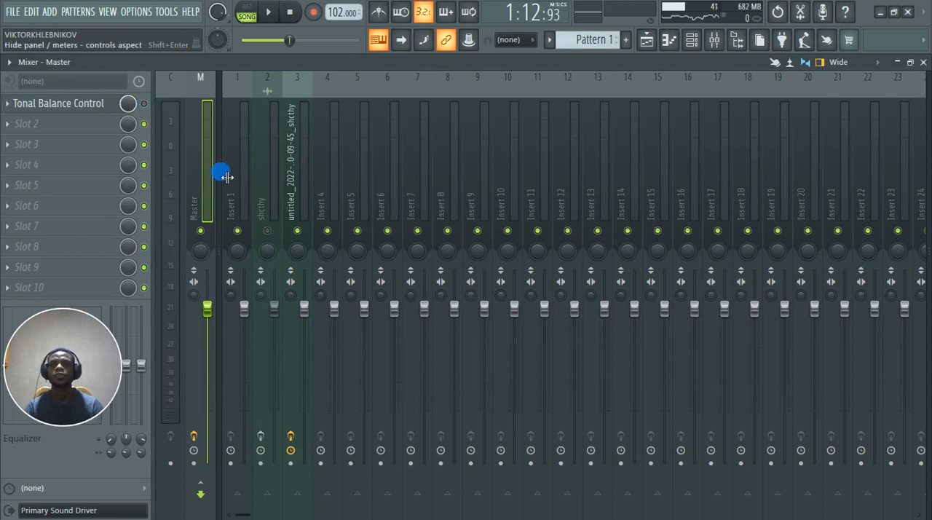
# Step: Delete Tonal Balance Control from the Master's first effect slot
pyautogui.click(10, 108)
pyautogui.click(33, 136)
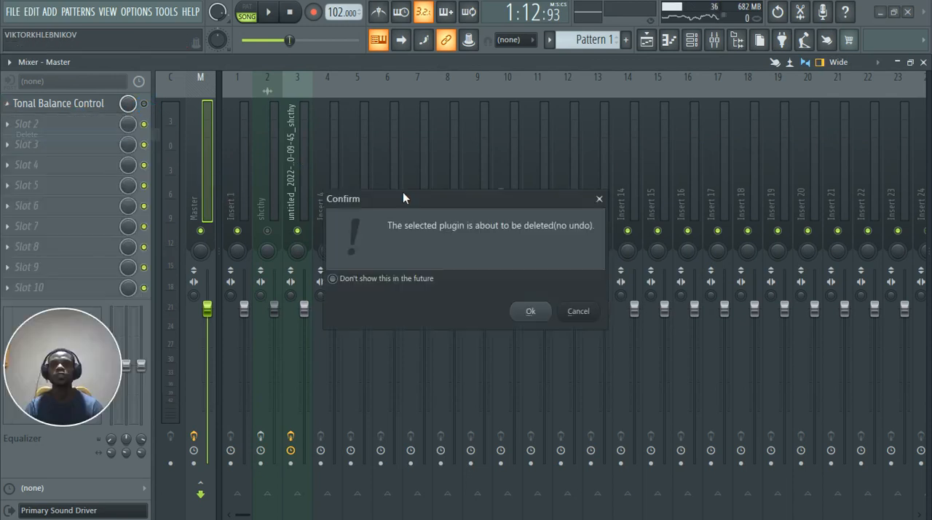
pyautogui.click(529, 312)
# Step: Load Ozone 9 Maximizer on the Master's second effect slot and turn on True Peak limiting
pyautogui.click(29, 129)
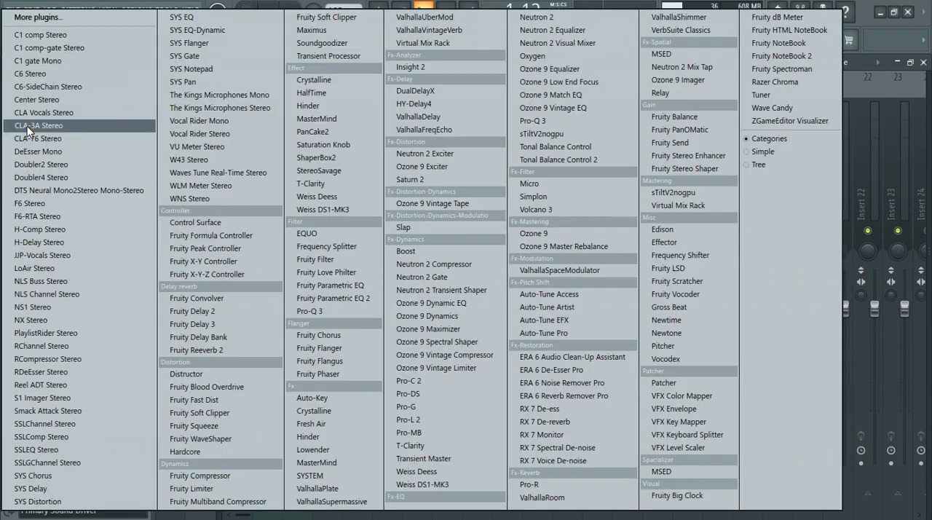
pyautogui.click(447, 329)
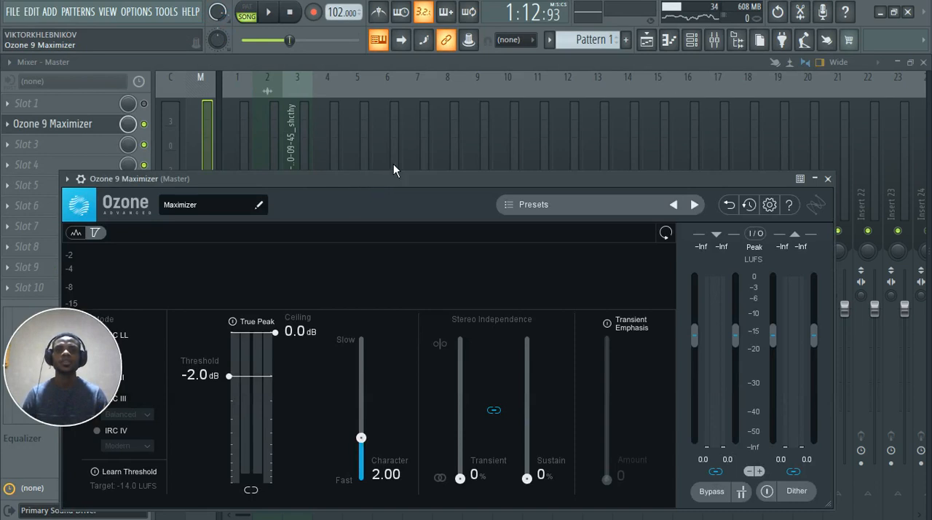
pyautogui.click(408, 175)
pyautogui.click(432, 184)
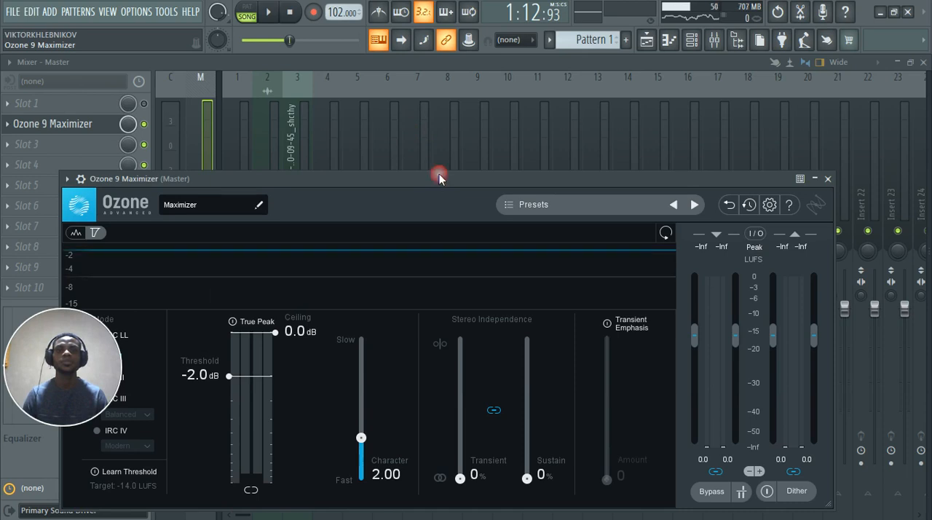
pyautogui.moveTo(436, 177); pyautogui.dragTo(477, 74)
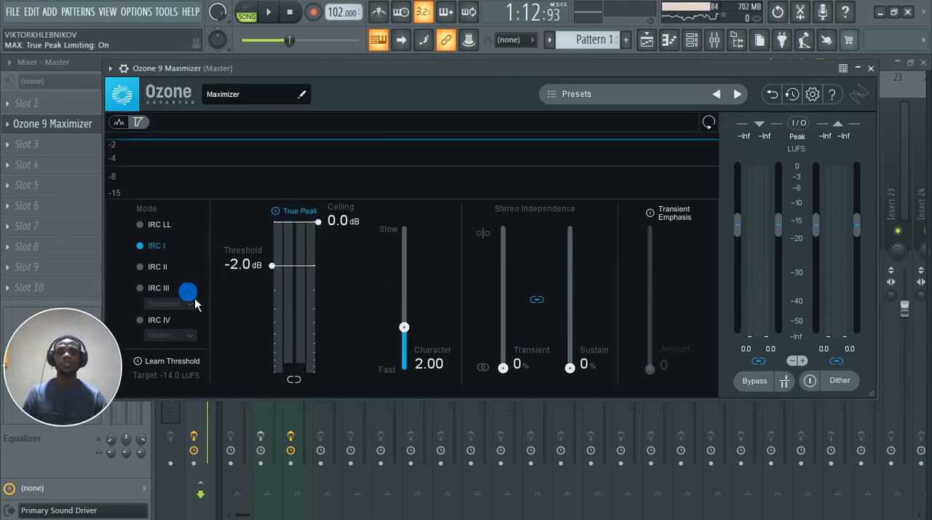
# Step: Set the Maximizer to IRC IV mode with threshold -4.9 dB and ceiling -0.3 dB, and leave it bypassed on the Master
pyautogui.click(142, 320)
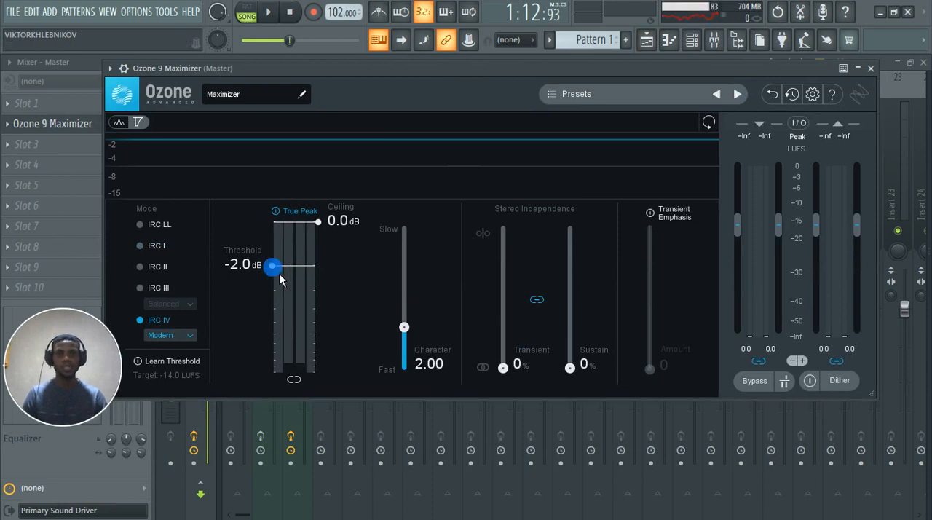
pyautogui.moveTo(279, 306); pyautogui.dragTo(279, 309)
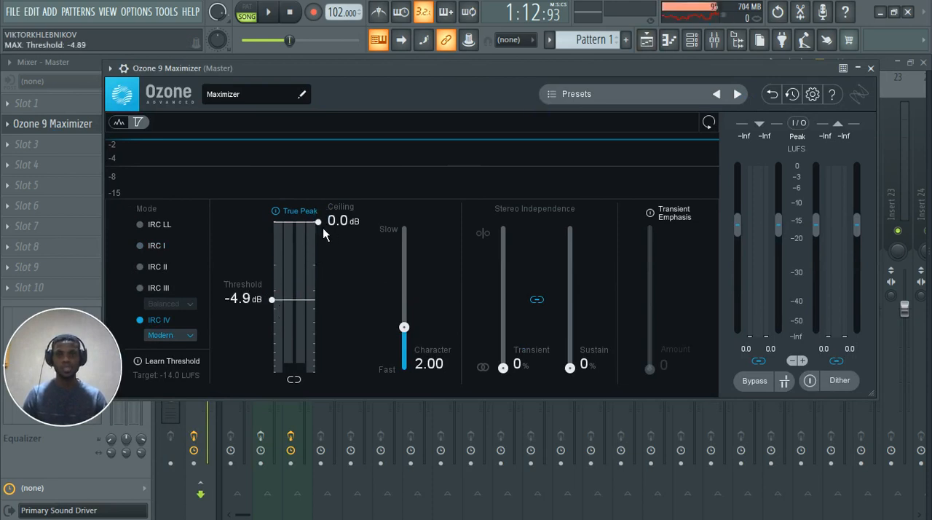
pyautogui.moveTo(322, 224); pyautogui.dragTo(323, 244)
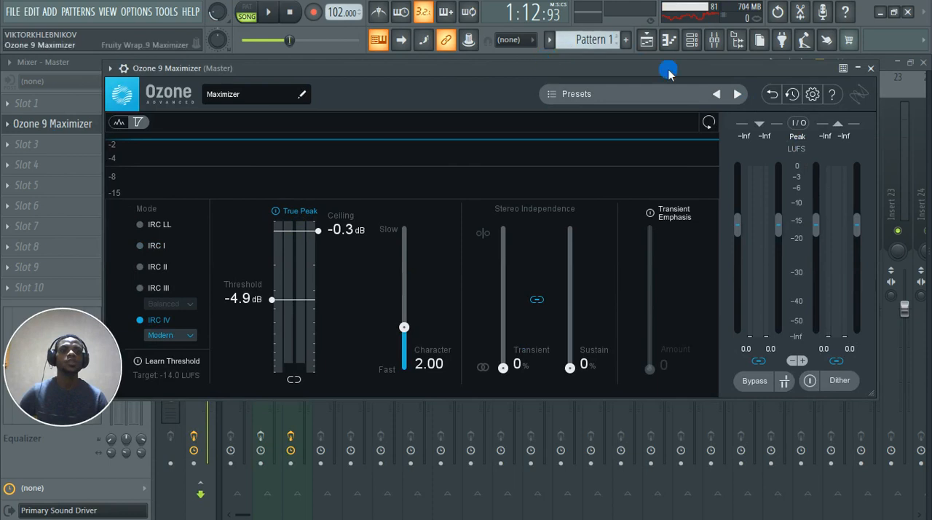
pyautogui.click(872, 68)
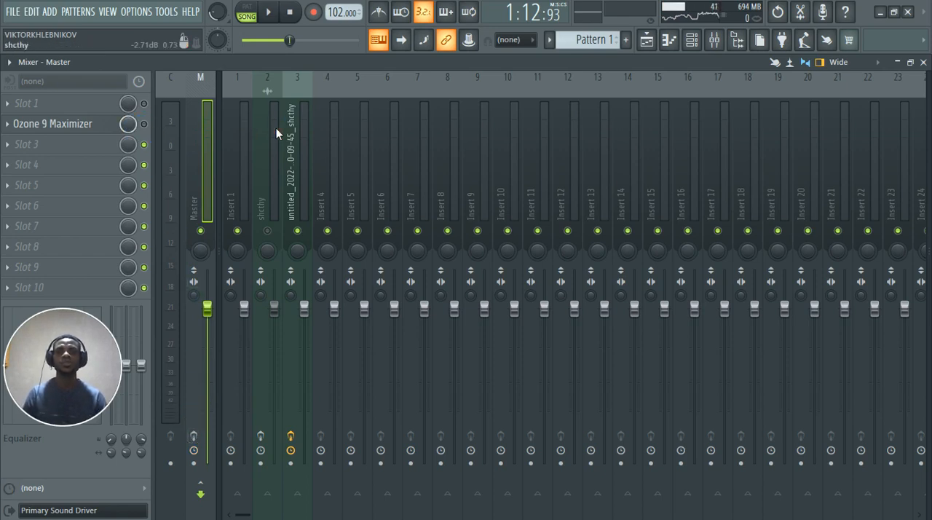
# Step: Arm mixer track 3, which carries the processed shcthy clip, and render it to a wave file
pyautogui.click(296, 146)
pyautogui.click(290, 463)
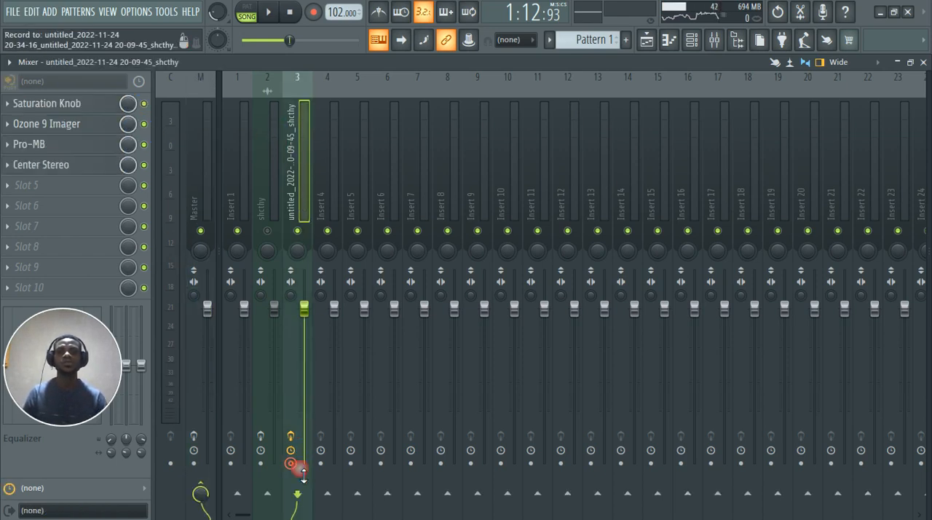
pyautogui.click(9, 62)
pyautogui.moveTo(25, 65)
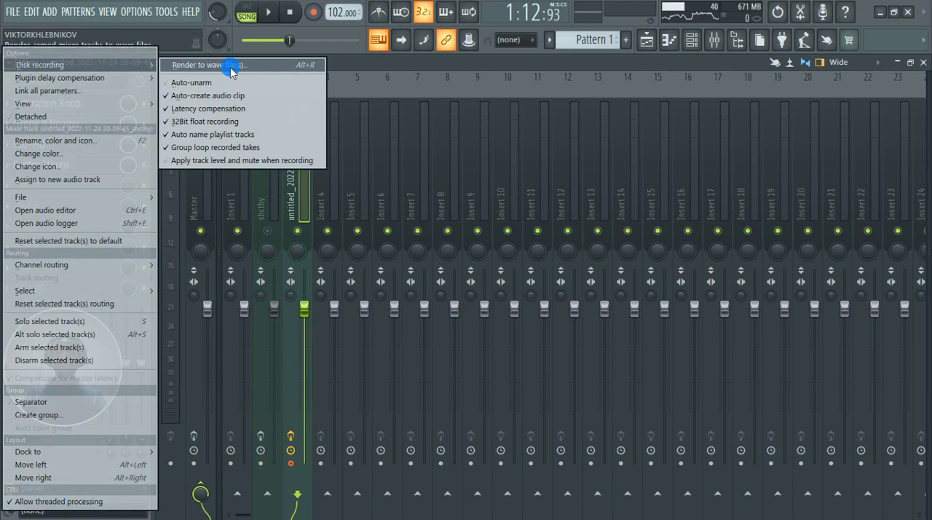
pyautogui.click(211, 65)
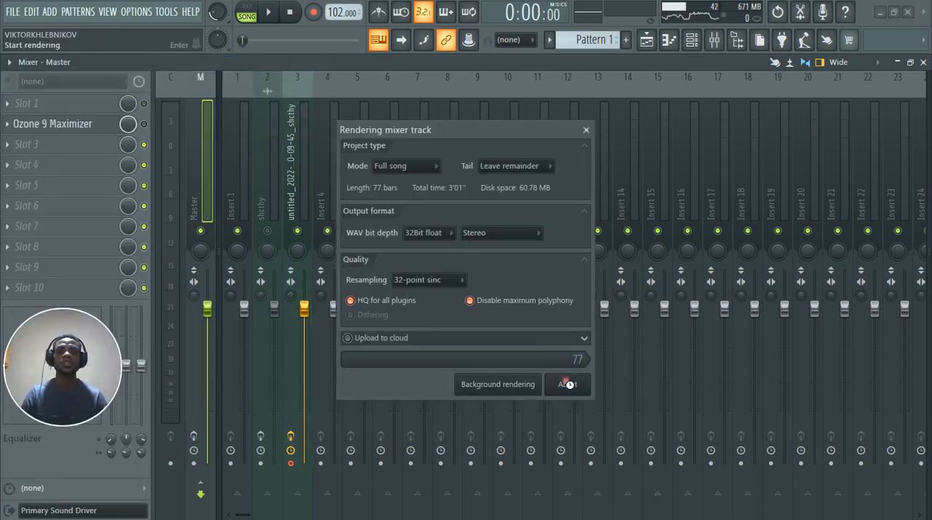
# Step: Bypass the effects on mixer track 3 and enlarge playlist Track 2 to compare the new render's waveform with Track 1
pyautogui.click(292, 455)
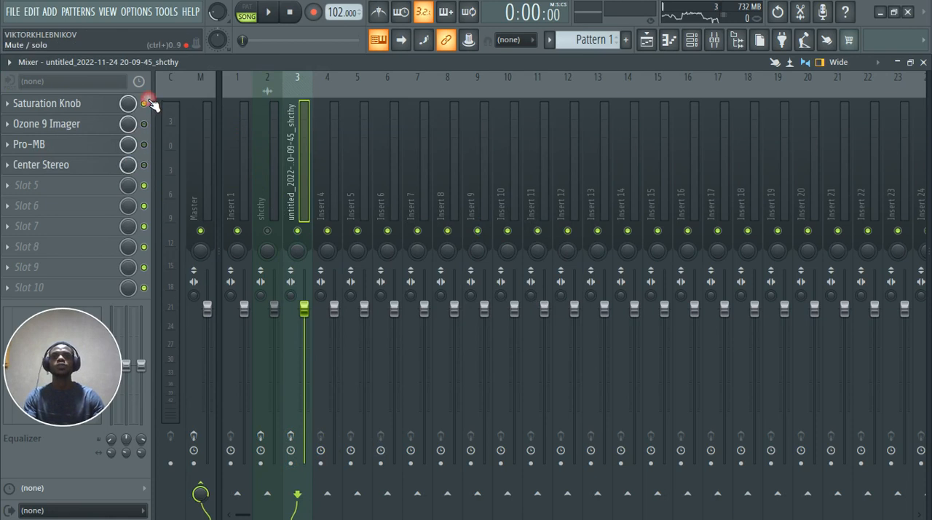
pyautogui.click(647, 41)
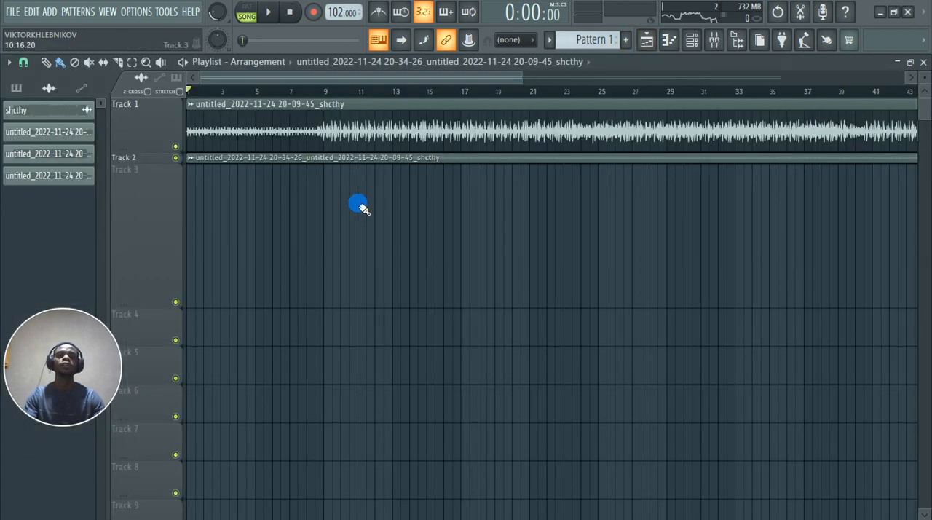
pyautogui.moveTo(165, 169); pyautogui.dragTo(172, 237)
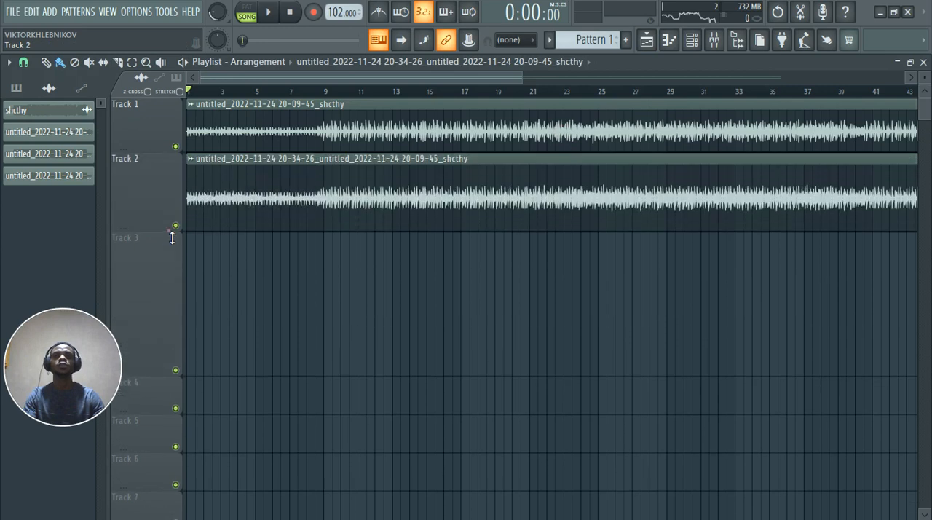
pyautogui.scroll(-3, 325, 312)
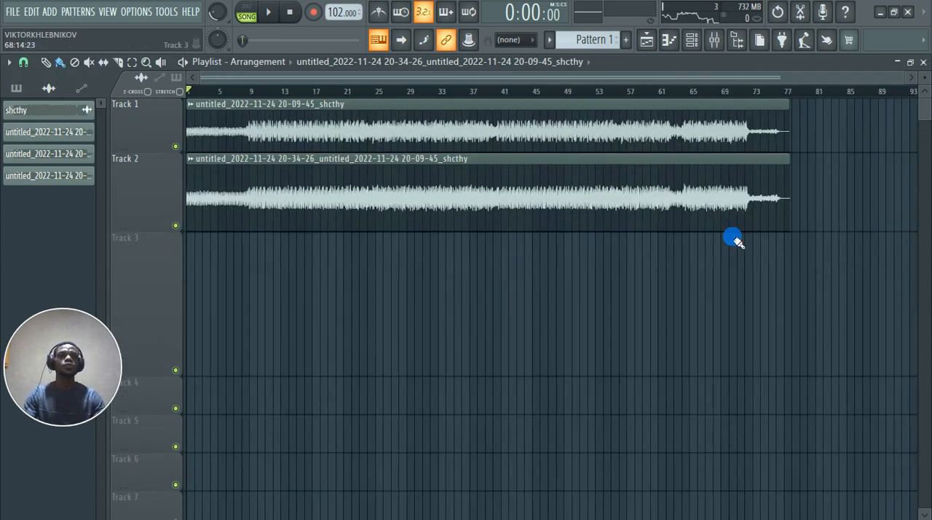
pyautogui.scroll(5, 636, 218)
pyautogui.scroll(-5, 635, 235)
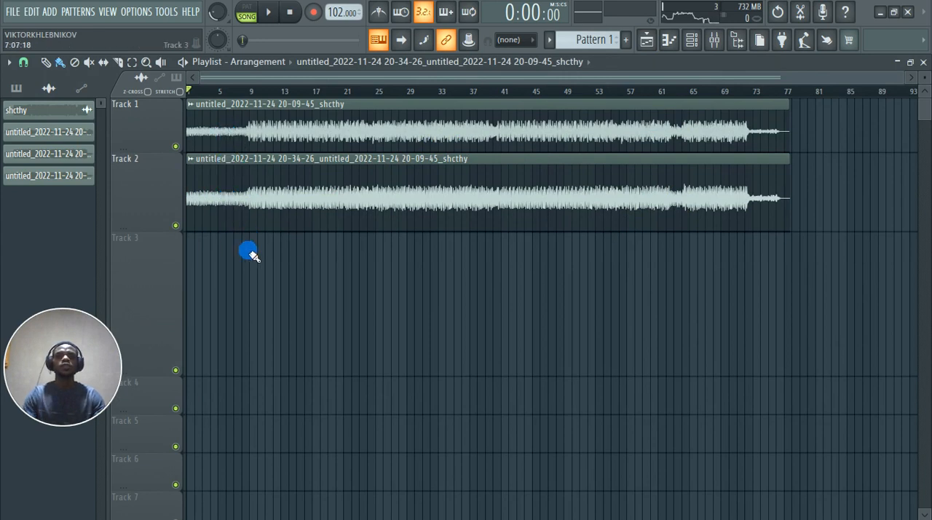
# Step: Mute playlist Track 1 and listen to the new render on Track 2, skipping ahead to about bar 7
pyautogui.click(175, 144)
pyautogui.press('space')
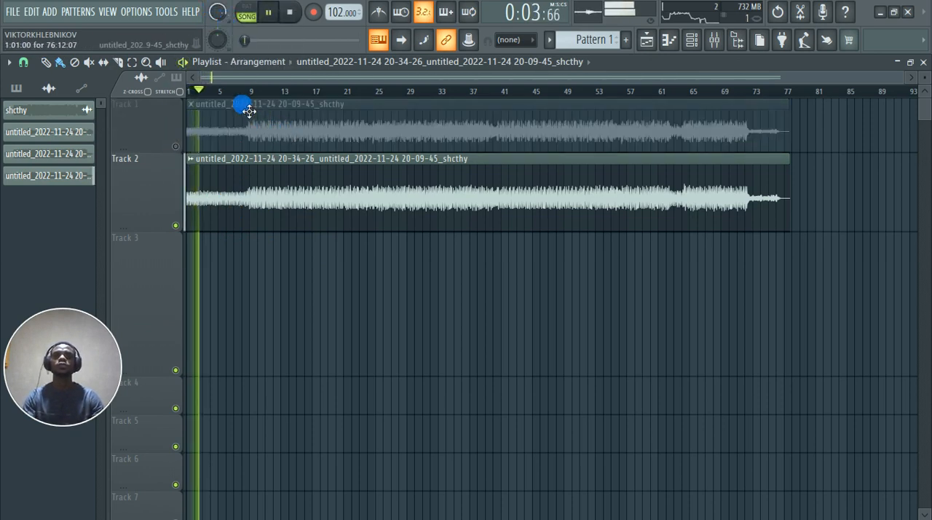
pyautogui.scroll(5, 133, 206)
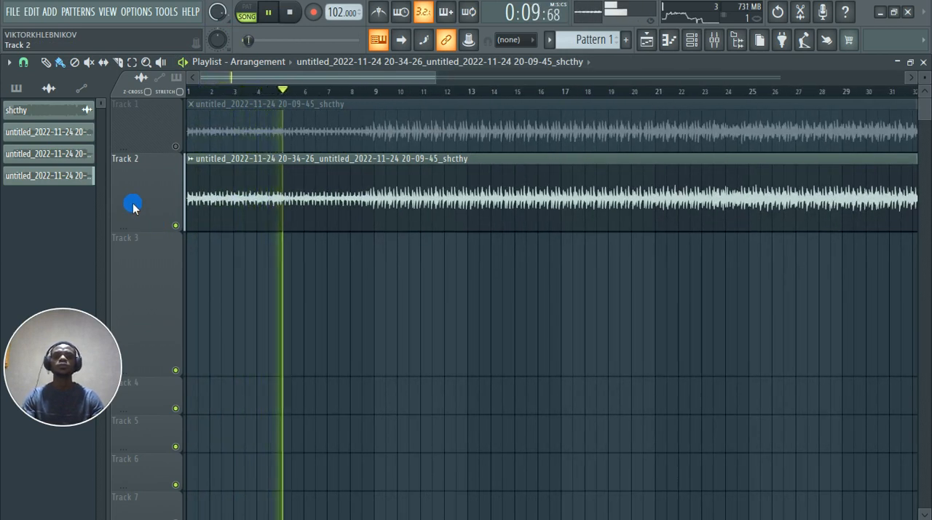
pyautogui.click(339, 94)
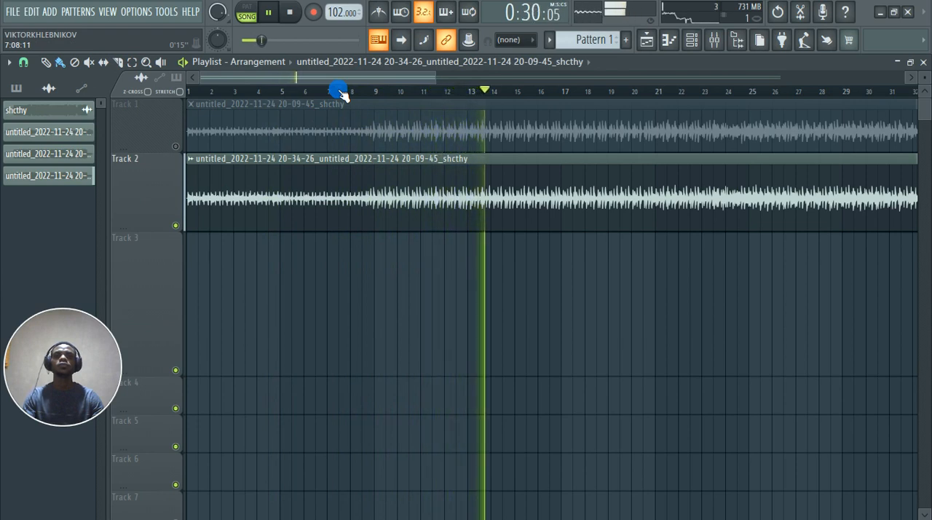
# Step: Solo Track 1 and Track 2 alternately during playback to compare the earlier clip with the new render
pyautogui.rightClick(178, 147)
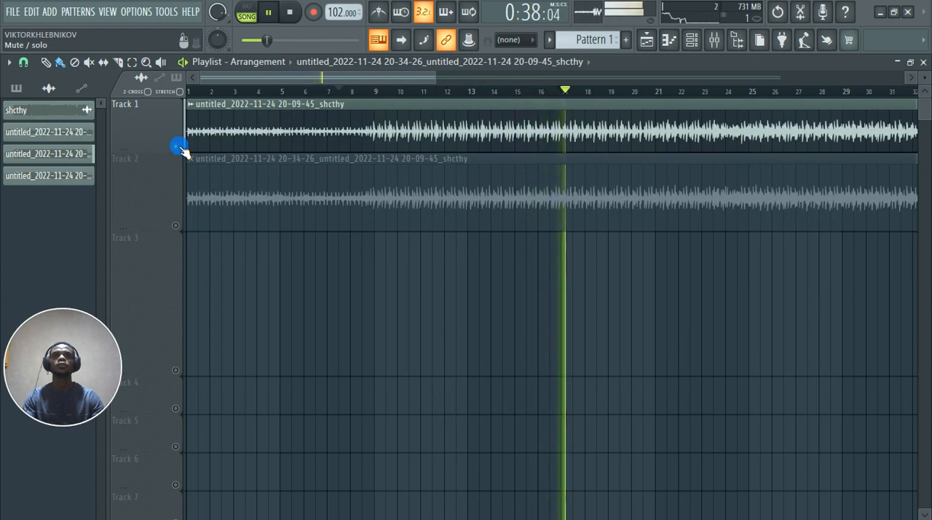
pyautogui.rightClick(177, 226)
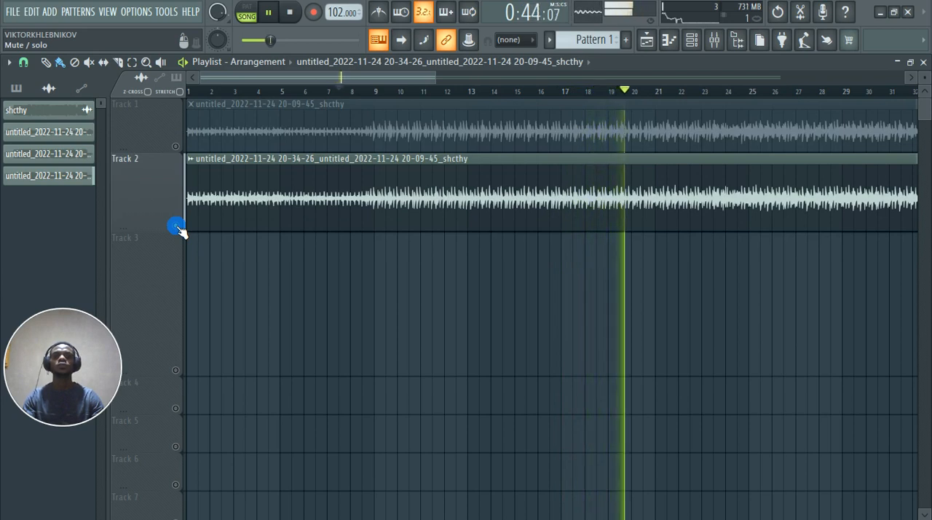
pyautogui.rightClick(182, 150)
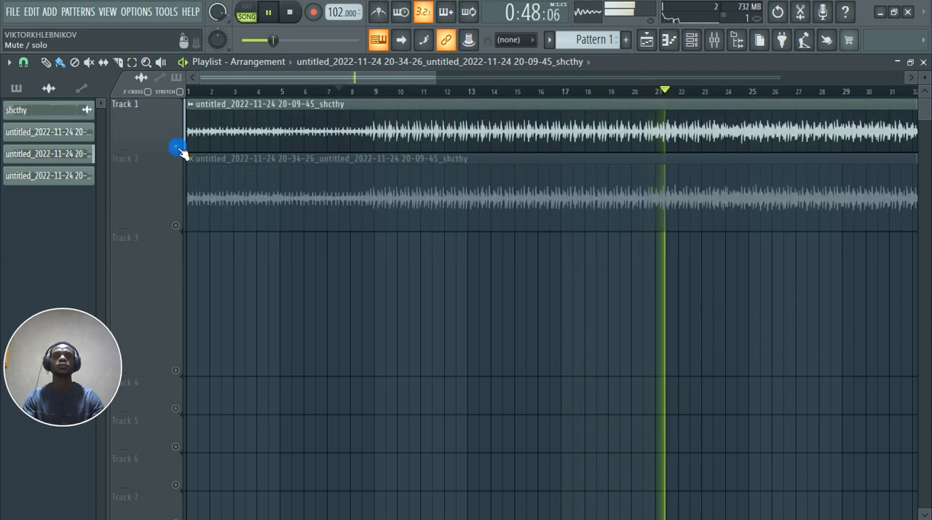
pyautogui.rightClick(179, 227)
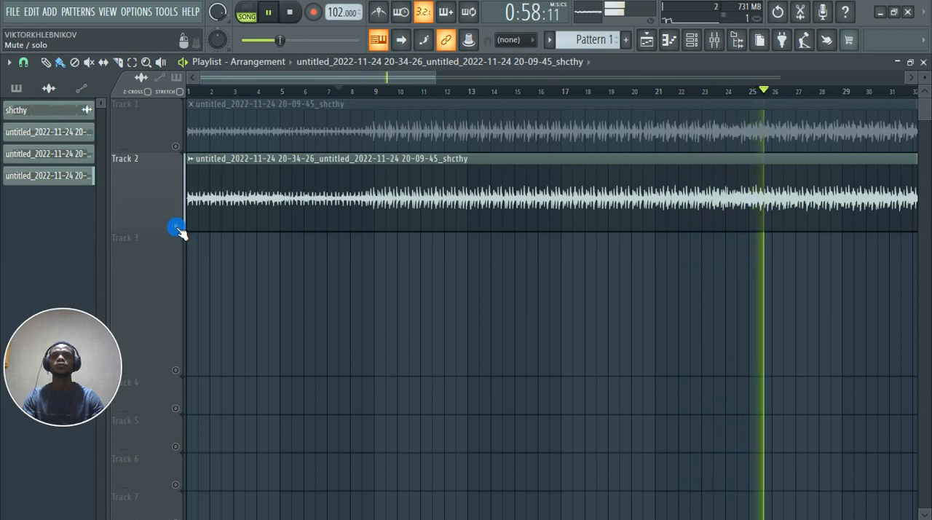
pyautogui.rightClick(175, 149)
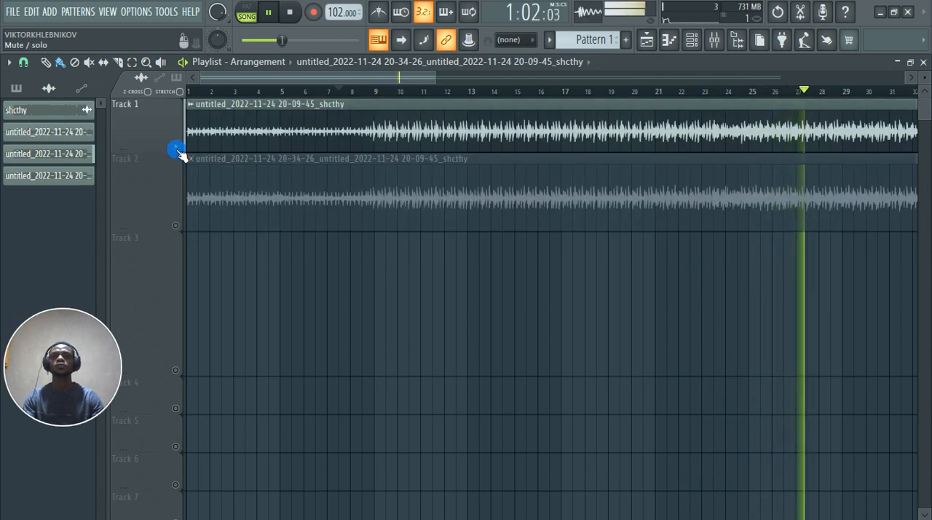
# Step: Solo playlist Track 2, stop playback and inspect the new render's audio clip settings
pyautogui.rightClick(177, 226)
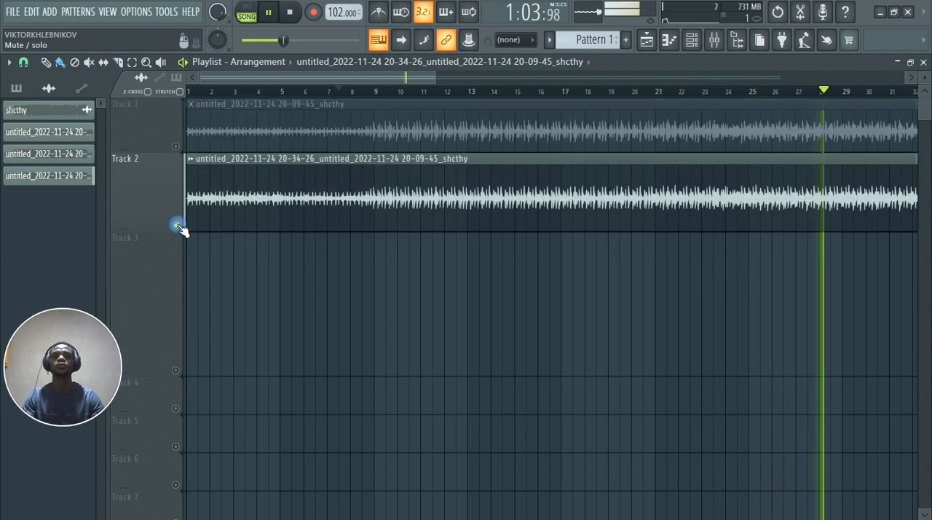
pyautogui.keyDown('ctrl'); pyautogui.scroll(-4, 390, 267); pyautogui.keyUp('ctrl')
pyautogui.keyDown('ctrl'); pyautogui.scroll(-2, 400, 269); pyautogui.keyUp('ctrl')
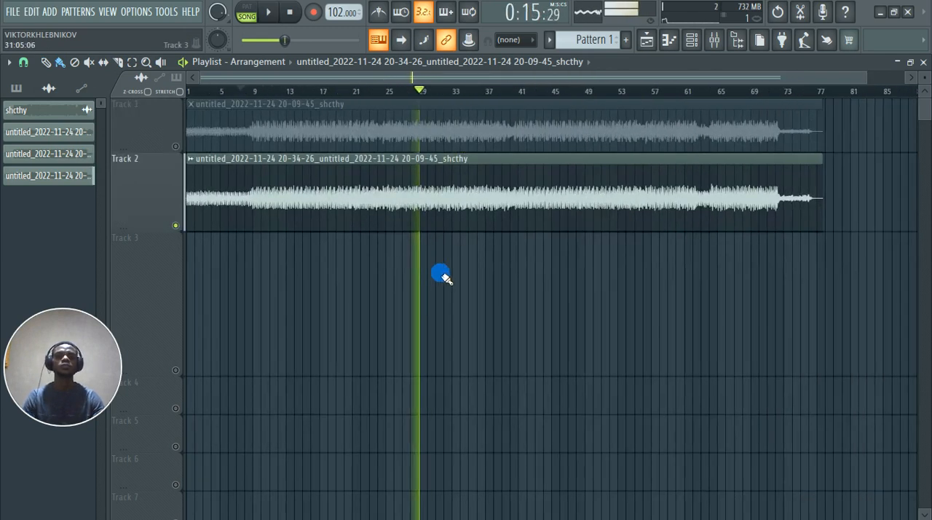
pyautogui.press('space')
pyautogui.doubleClick(470, 211)
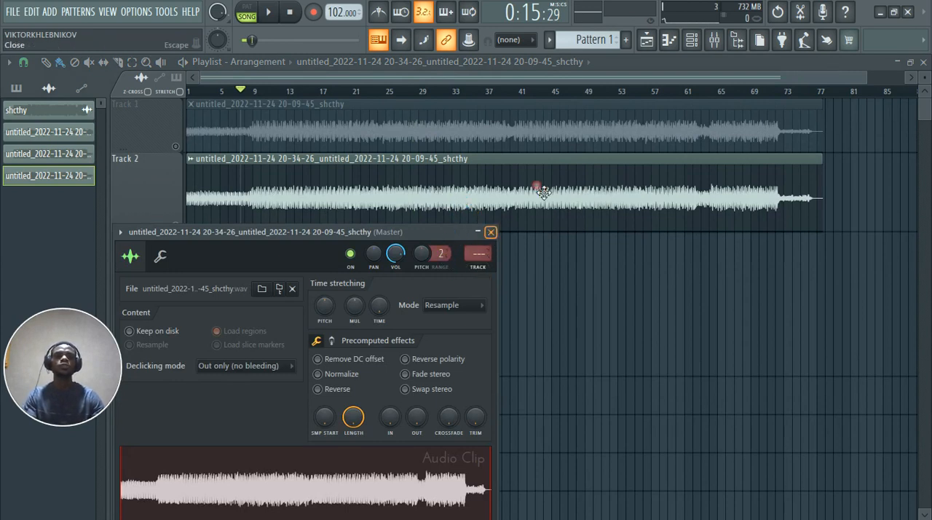
pyautogui.press('Escape')
# Step: Enable the Ozone 9 Maximizer in slot 2 of the mixer's Master track and open its editor
pyautogui.click(714, 39)
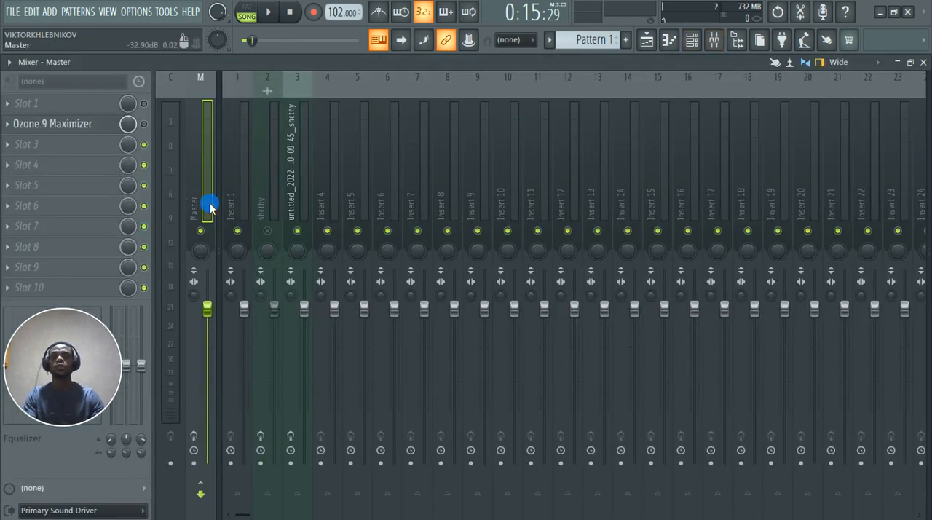
pyautogui.click(137, 124)
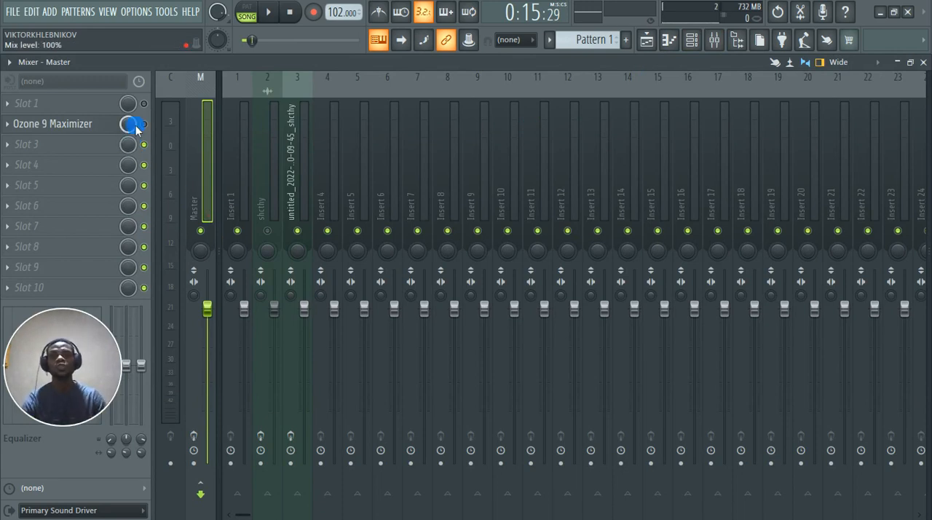
pyautogui.click(85, 133)
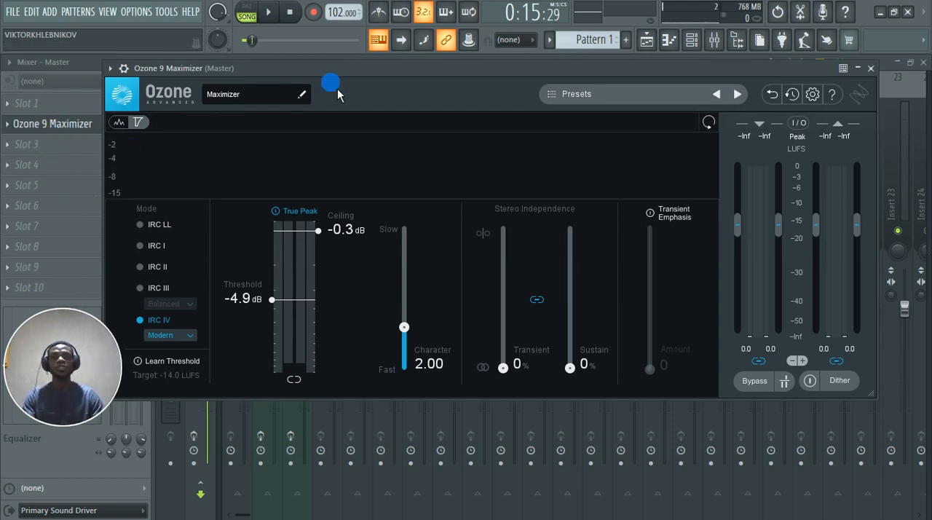
pyautogui.moveTo(363, 70); pyautogui.dragTo(411, 96)
pyautogui.click(412, 95)
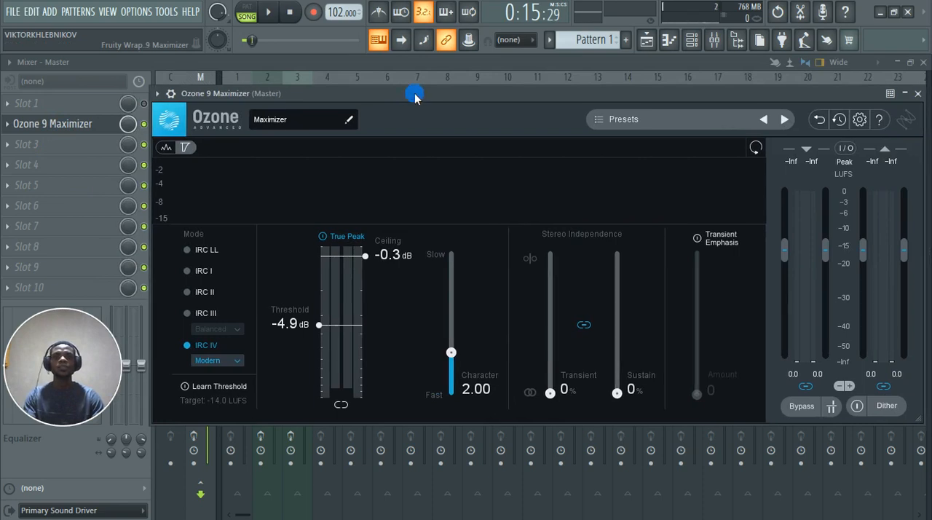
pyautogui.moveTo(509, 97); pyautogui.dragTo(496, 73)
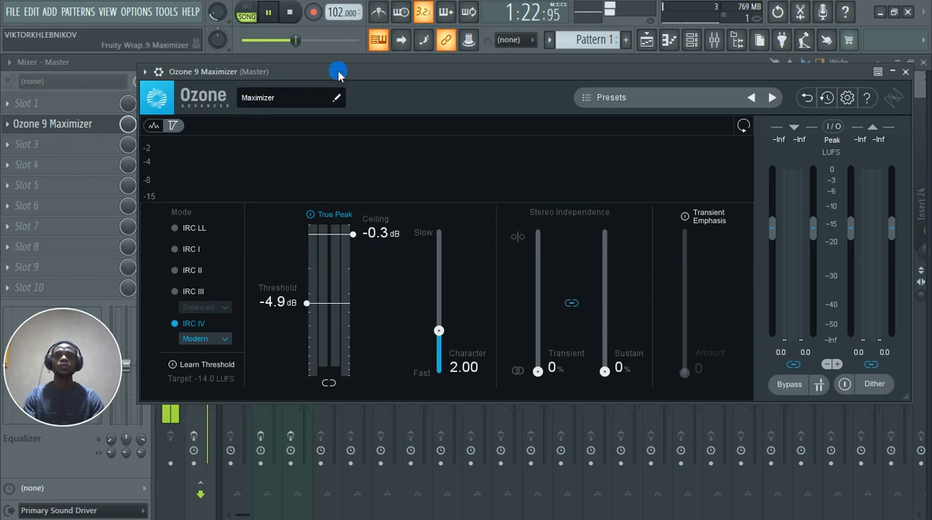
# Step: Stop playback, detach the Maximizer window and arm the Master track for disk recording
pyautogui.moveTo(339, 73); pyautogui.dragTo(510, 86)
pyautogui.press('space')
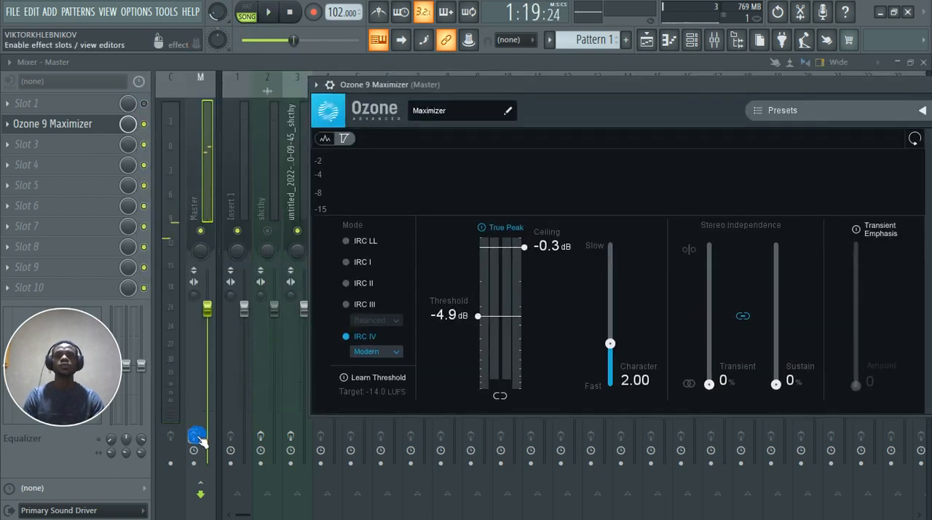
pyautogui.click(315, 85)
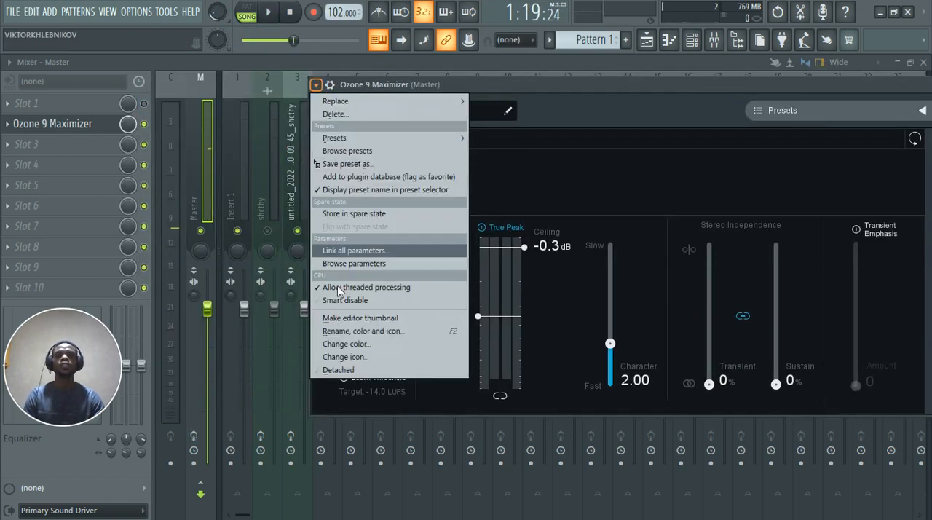
pyautogui.click(337, 371)
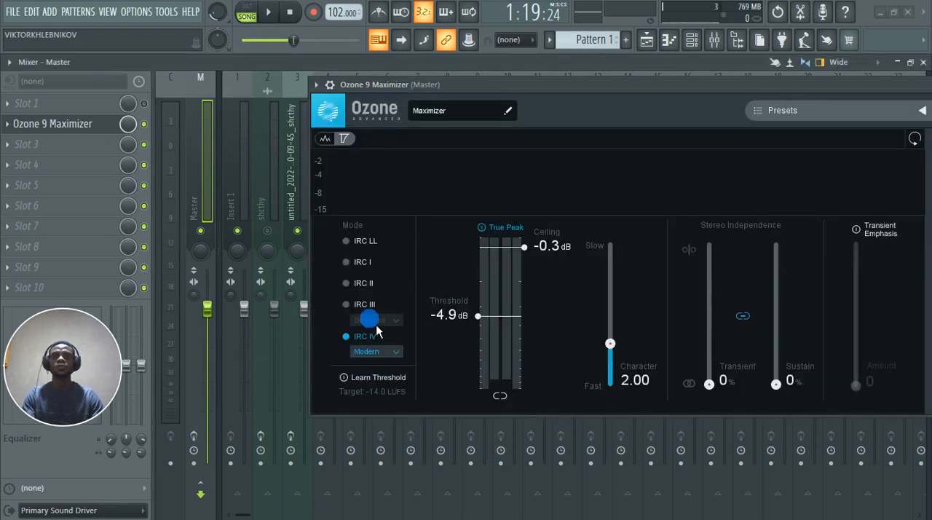
pyautogui.click(194, 436)
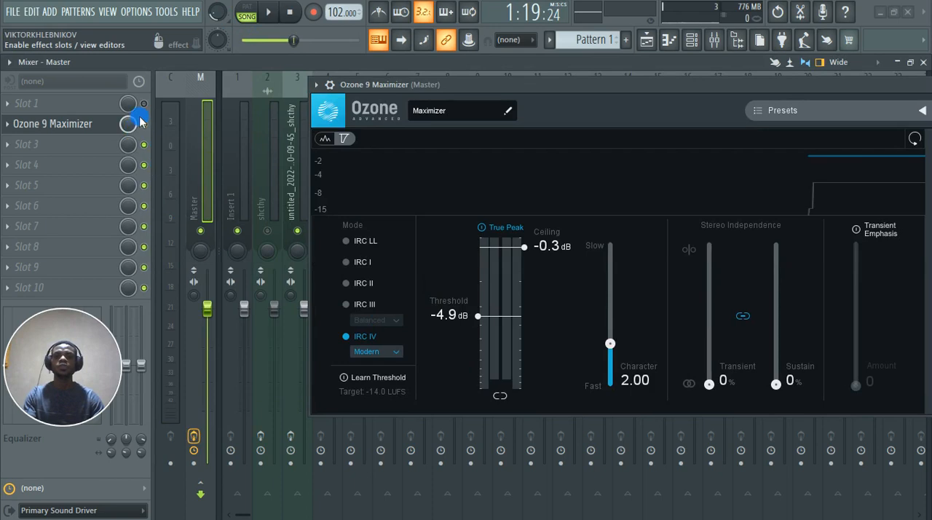
# Step: Test playback briefly through the Maximizer and mute mixer track 3
pyautogui.press('space')
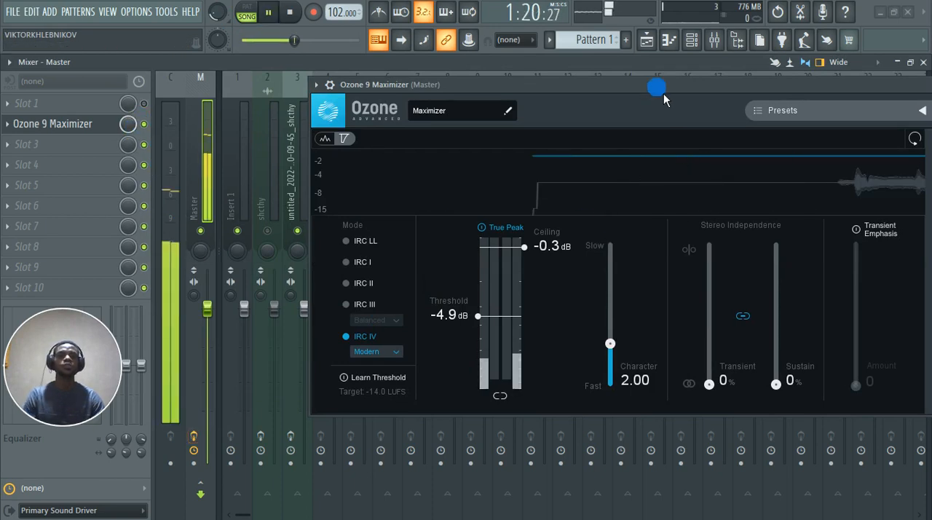
pyautogui.press('space')
pyautogui.moveTo(585, 97); pyautogui.dragTo(766, 96)
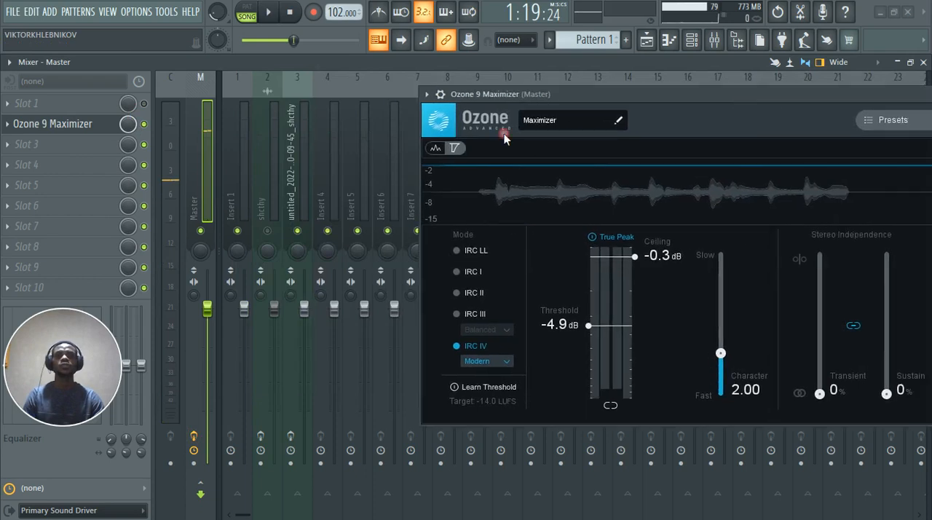
pyautogui.click(302, 234)
pyautogui.click(298, 232)
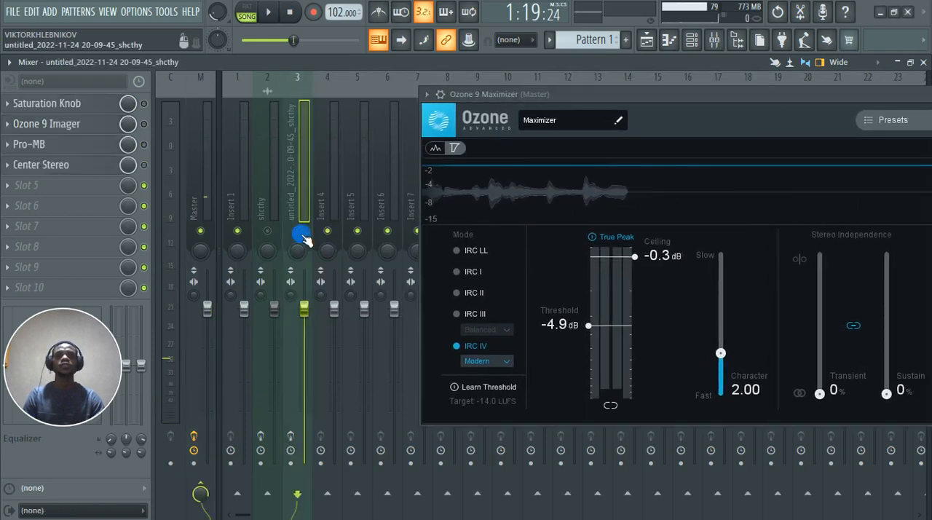
# Step: Play the song with the whole Maximizer in view and check its output peak and LUFS readings
pyautogui.press('space')
pyautogui.moveTo(670, 95); pyautogui.dragTo(475, 92)
pyautogui.click(600, 159)
pyautogui.click(885, 177)
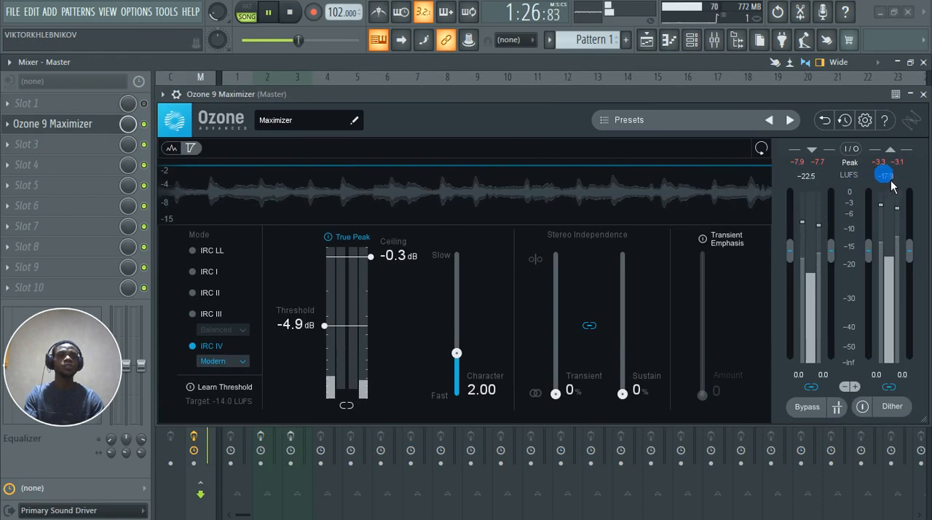
# Step: Lower the Maximizer threshold to -6.6 dB and check the output loudness during playback
pyautogui.click(434, 286)
pyautogui.click(324, 326)
pyautogui.moveTo(330, 336)
pyautogui.mouseDown()
pyautogui.moveTo(333, 375)
pyautogui.moveTo(336, 349)
pyautogui.mouseUp()
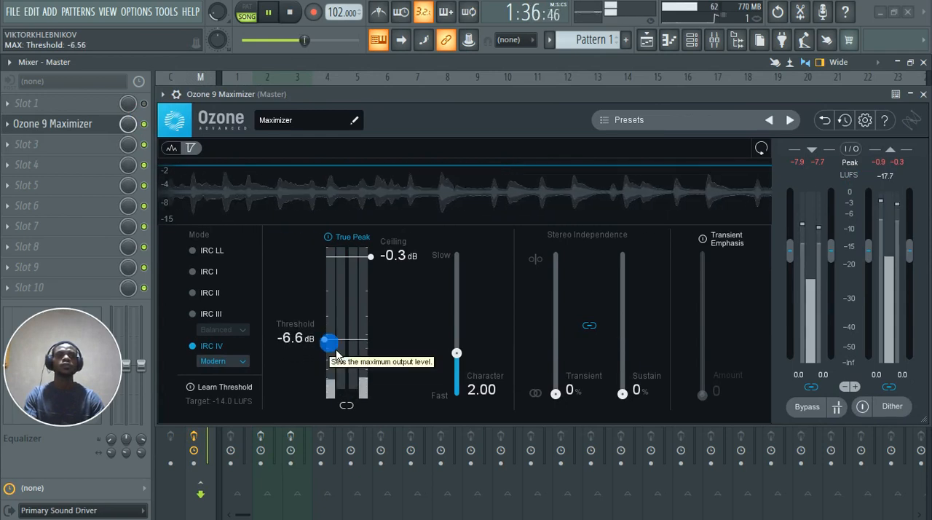
pyautogui.click(848, 150)
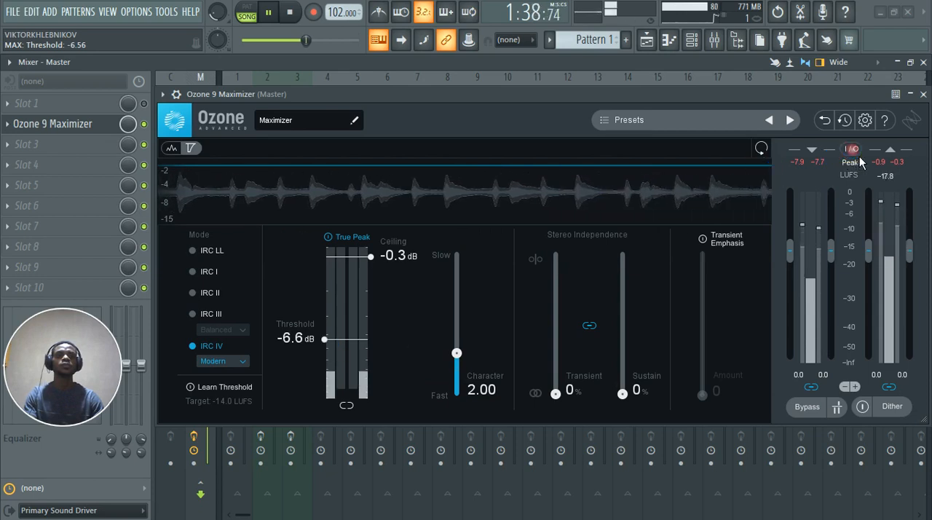
pyautogui.click(858, 153)
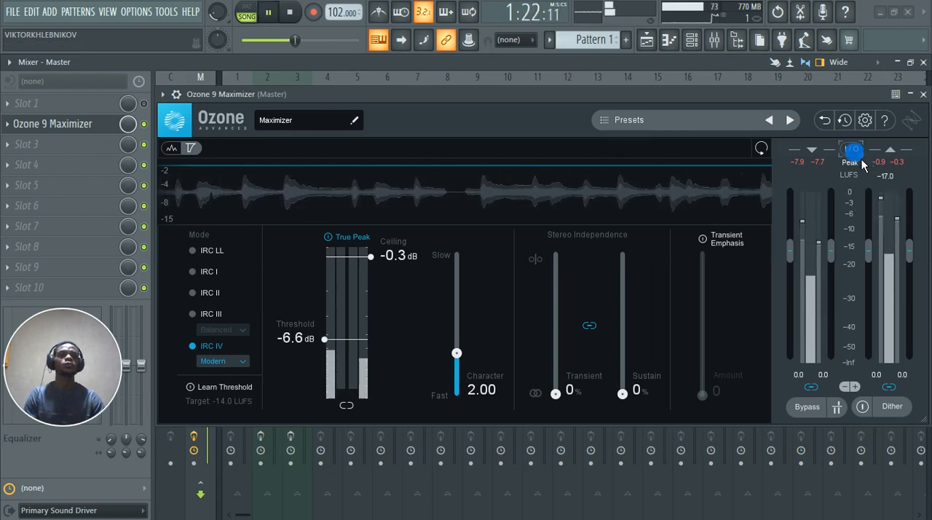
pyautogui.press('space')
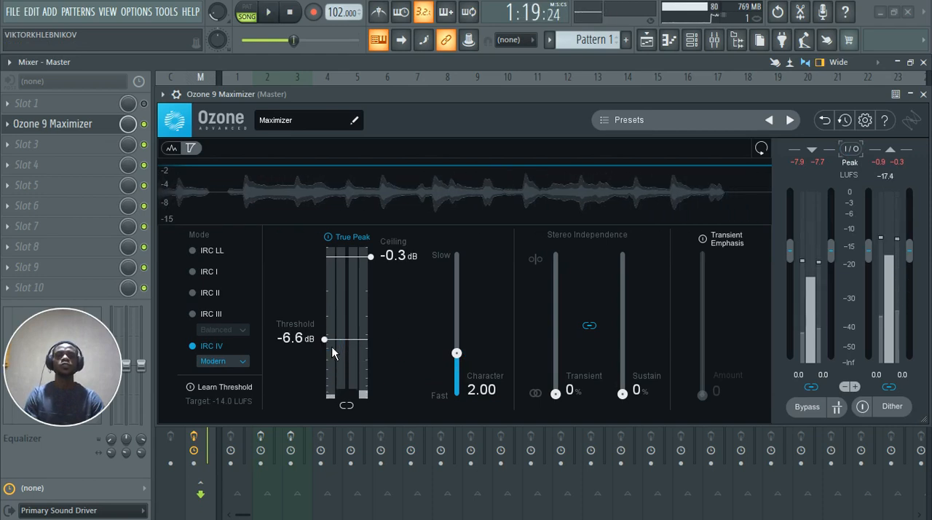
# Step: Lower the Maximizer threshold to -10.8 dB and play the song to check the output LUFS
pyautogui.moveTo(333, 353); pyautogui.dragTo(339, 372)
pyautogui.press('space')
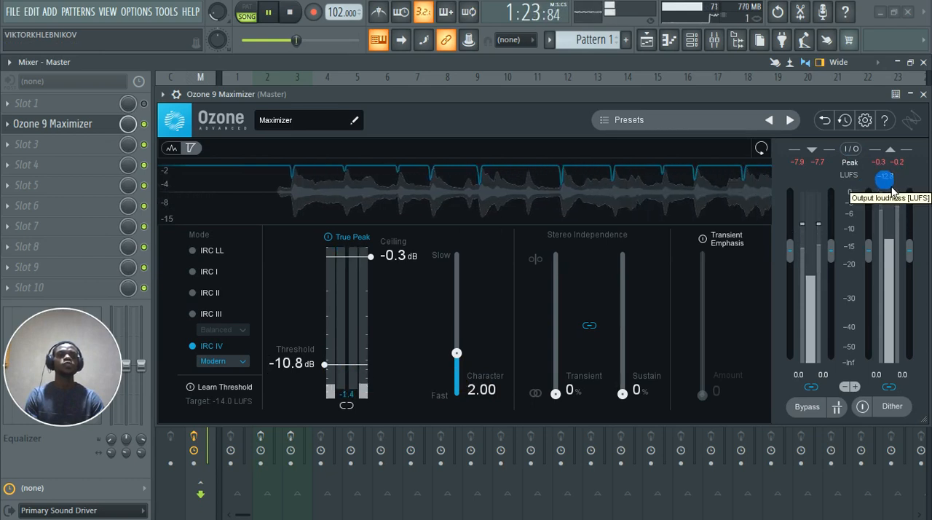
pyautogui.press('space')
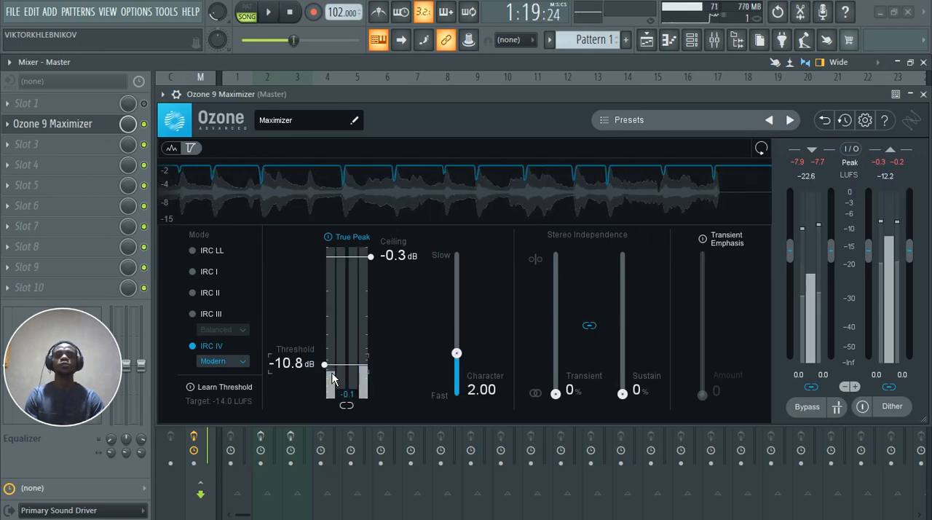
# Step: Lower the Maximizer threshold in small adjustments to -13.9 dB and play the song to check the level
pyautogui.moveTo(335, 378); pyautogui.dragTo(335, 390)
pyautogui.press('space')
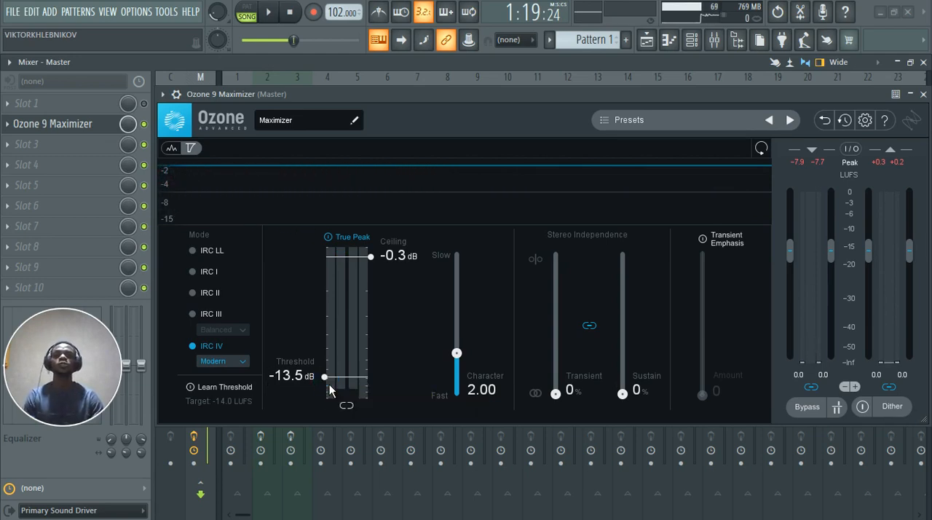
pyautogui.scroll(-3, 329, 386)
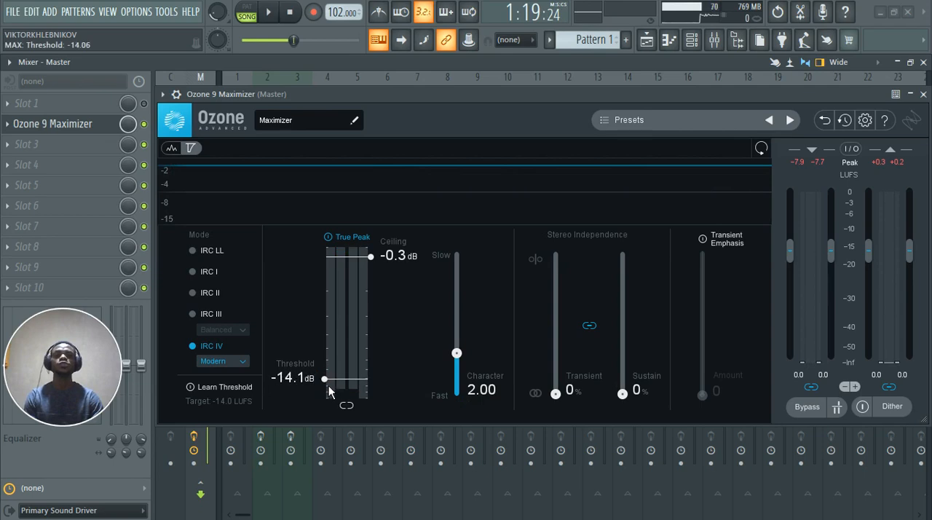
pyautogui.scroll(1, 329, 386)
pyautogui.press('space')
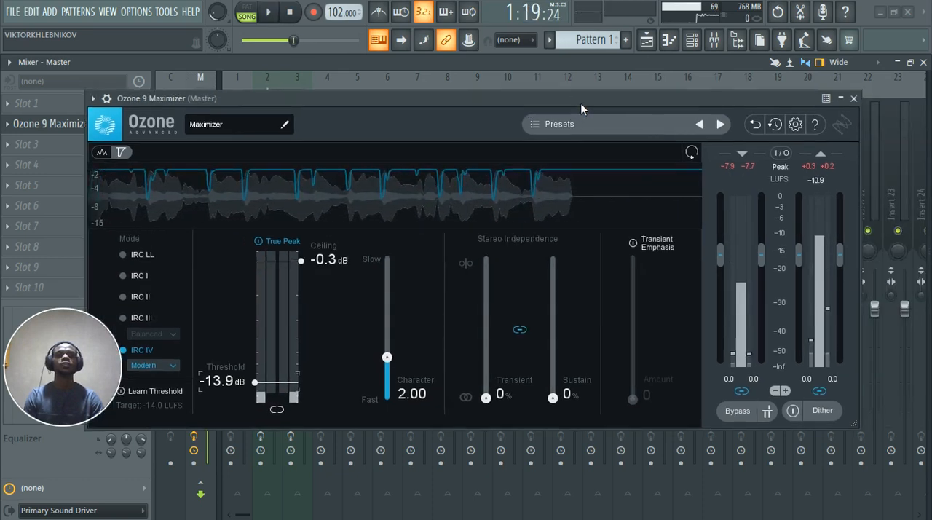
# Step: Raise the Maximizer ceiling to -0.1 dB and play the song to check peak and loudness
pyautogui.moveTo(581, 104); pyautogui.dragTo(645, 97)
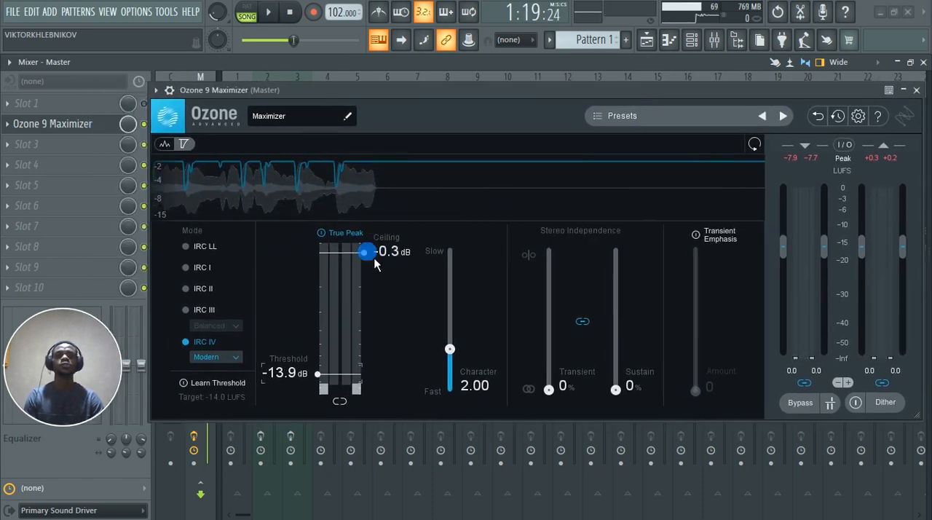
pyautogui.moveTo(370, 256); pyautogui.dragTo(372, 255)
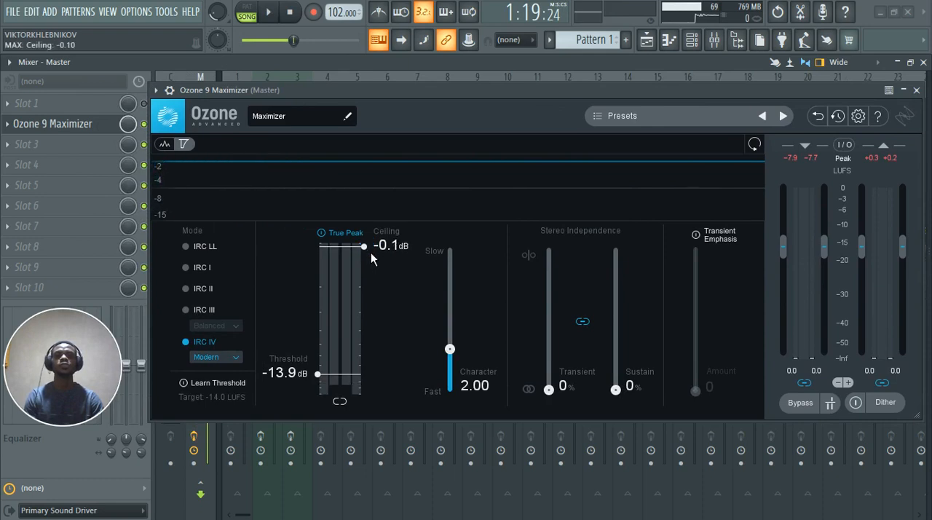
pyautogui.press('space')
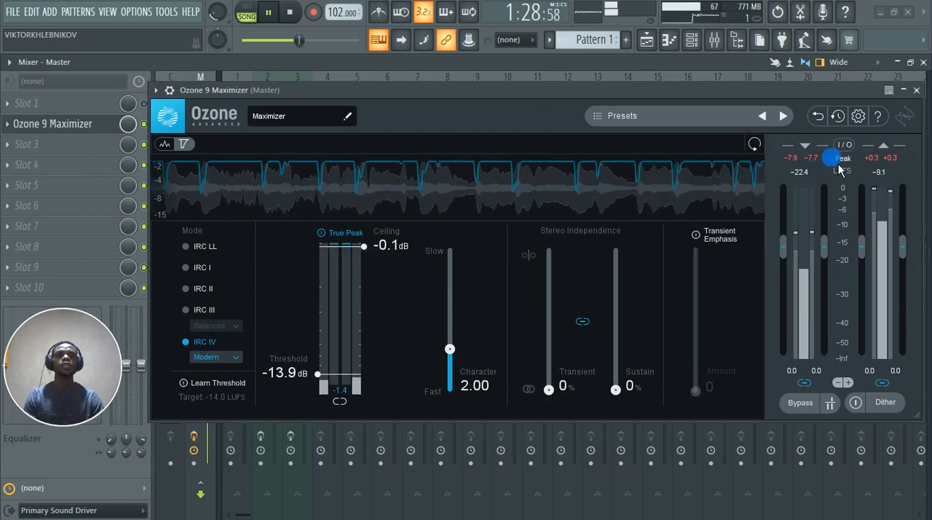
pyautogui.press('space')
# Step: Close the Maximizer, load WLM Meter Stereo in the Master's slot 3 and measure the song's loudness during playback
pyautogui.moveTo(751, 95); pyautogui.dragTo(658, 103)
pyautogui.click(825, 97)
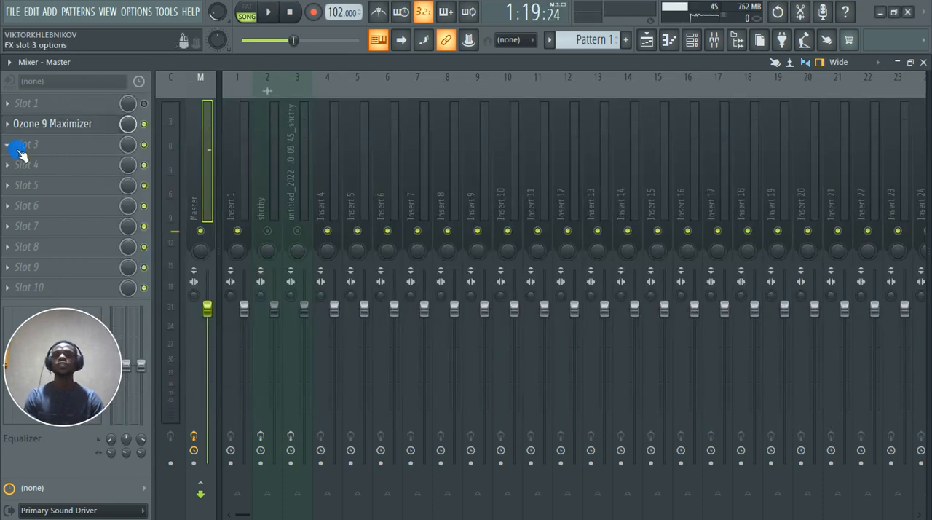
pyautogui.click(20, 150)
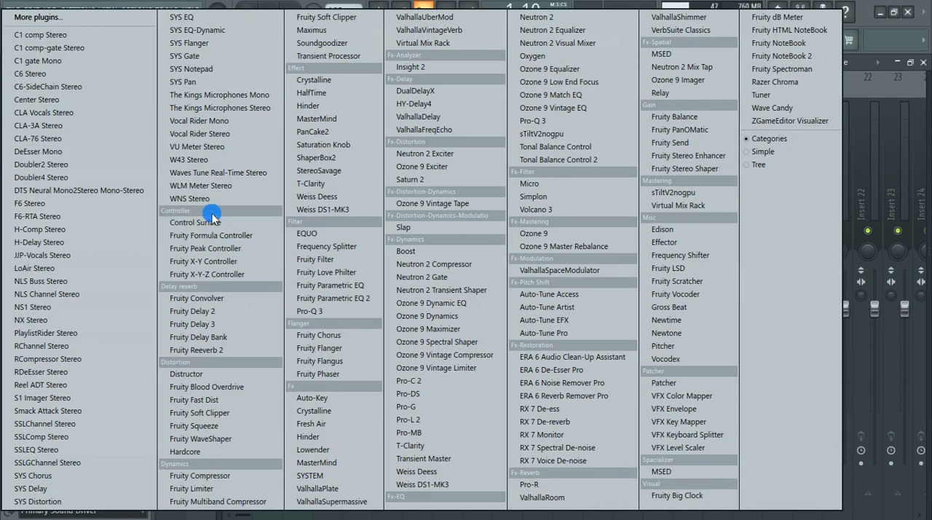
pyautogui.click(212, 186)
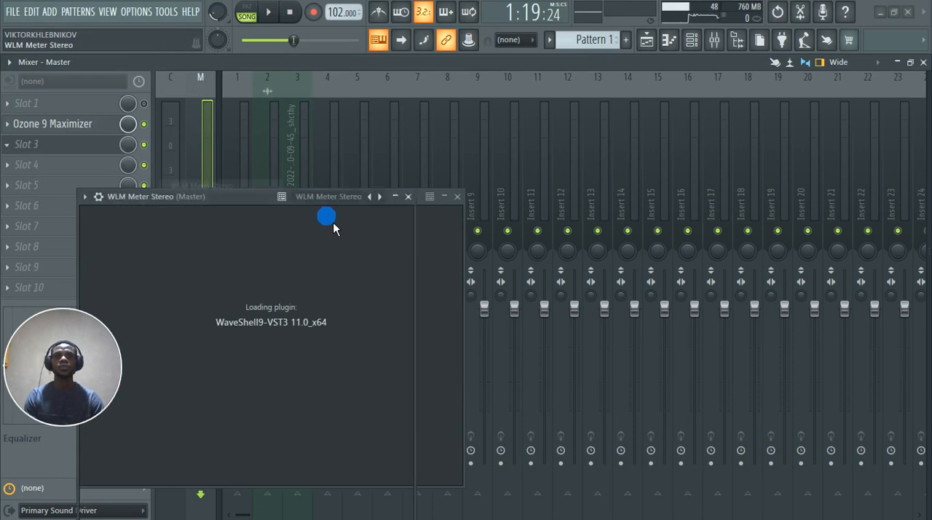
pyautogui.moveTo(243, 197); pyautogui.dragTo(530, 102)
pyautogui.press('space')
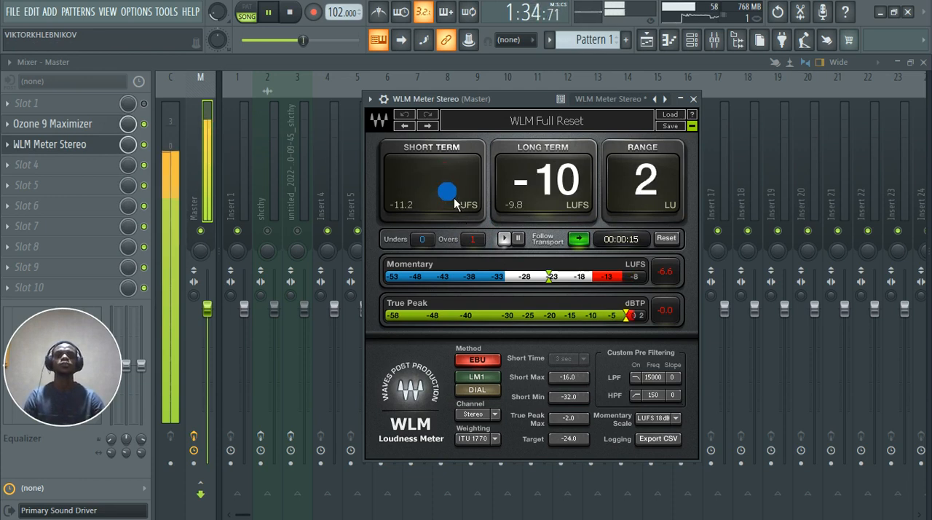
pyautogui.press('space')
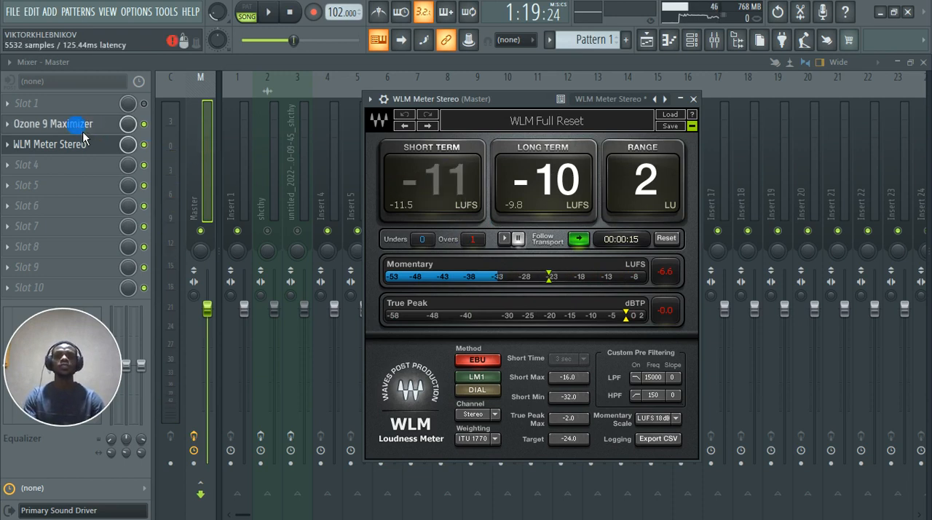
# Step: Reopen the Ozone 9 Maximizer on the Master and lower its threshold to -15.3 dB
pyautogui.click(82, 131)
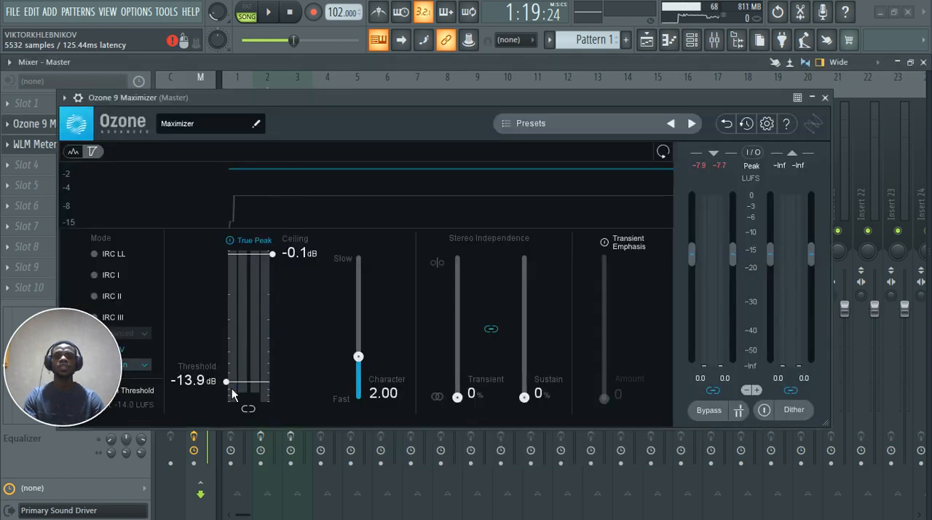
pyautogui.scroll(-3, 231, 394)
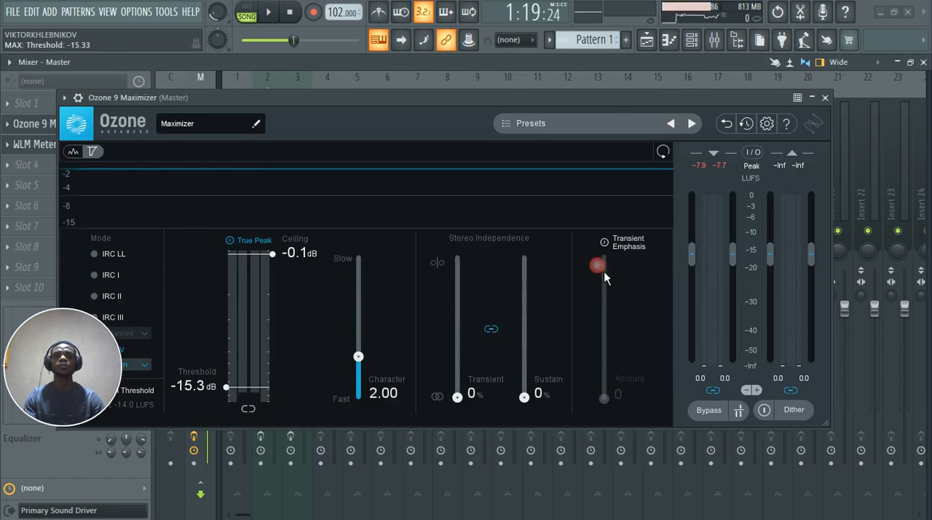
# Step: Close the Maximizer and play the song with WLM Meter Stereo open to measure its loudness
pyautogui.click(825, 97)
pyautogui.press('space')
pyautogui.click(71, 145)
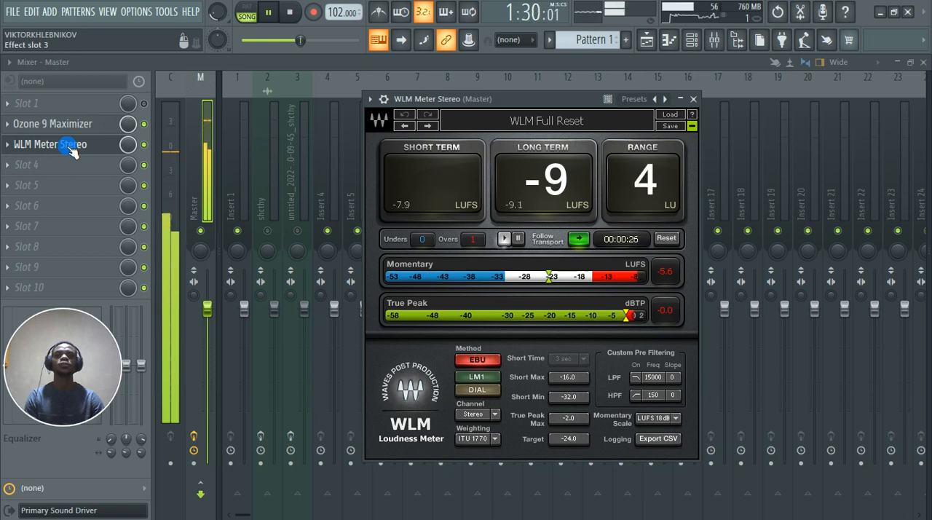
pyautogui.press('space')
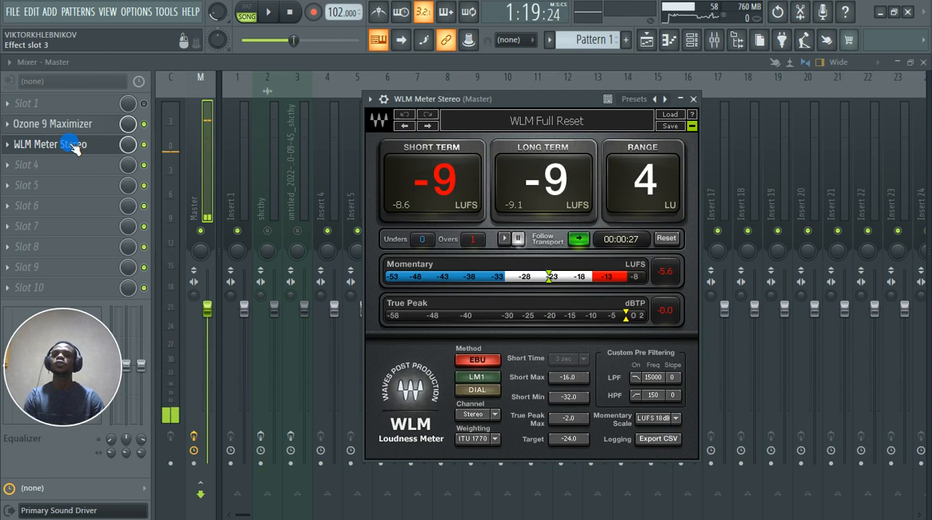
# Step: Reopen the Ozone 9 Maximizer on the Master, raise its threshold to -15.0 dB and close the plugin
pyautogui.click(86, 126)
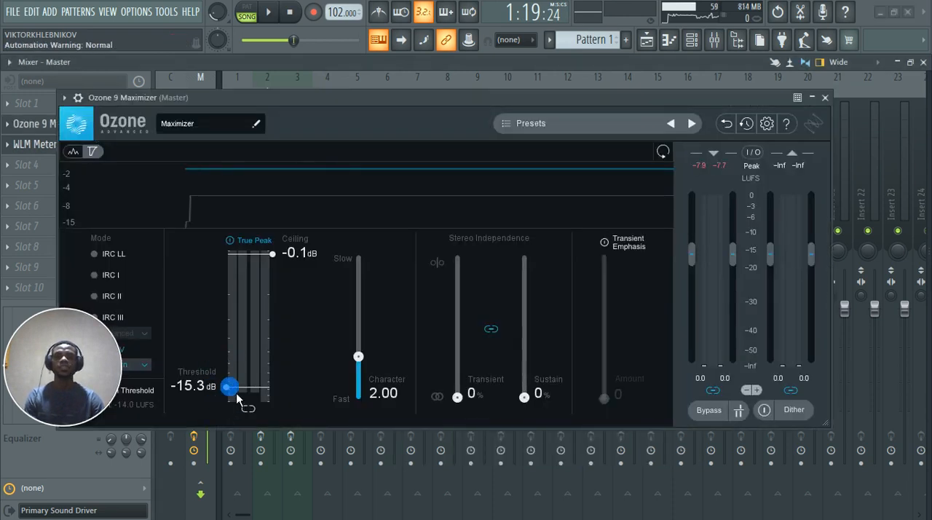
pyautogui.moveTo(234, 394); pyautogui.dragTo(236, 393)
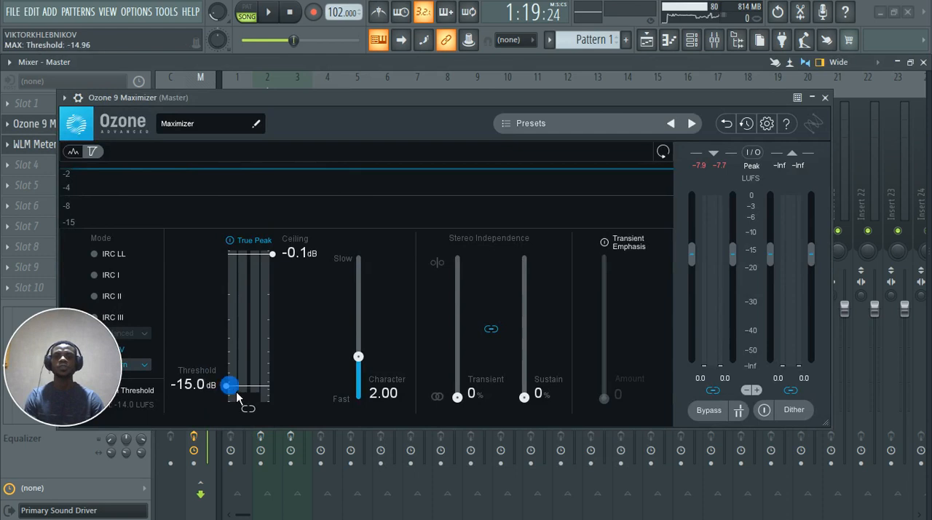
pyautogui.click(825, 97)
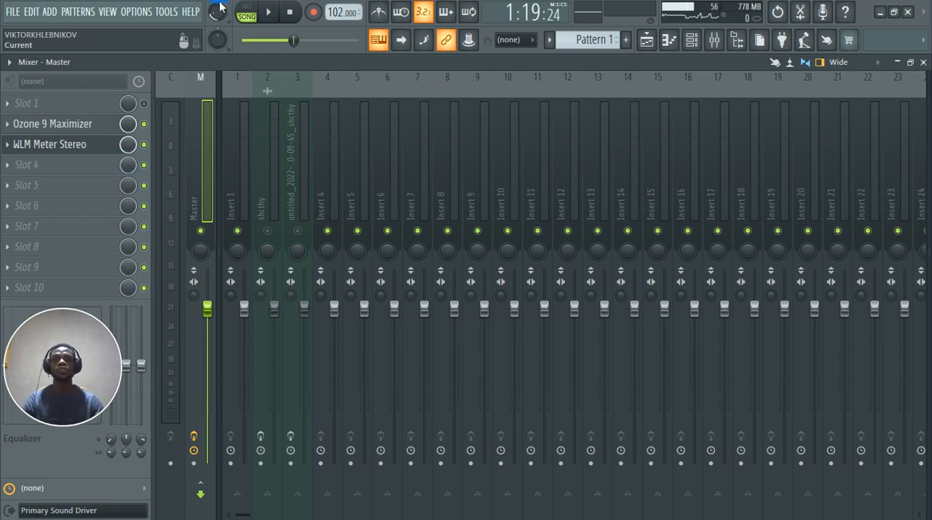
# Step: Play the song while adjusting the main volume, stop playback and raise the main volume to 90%
pyautogui.press('space')
pyautogui.moveTo(217, 12); pyautogui.dragTo(217, 2)
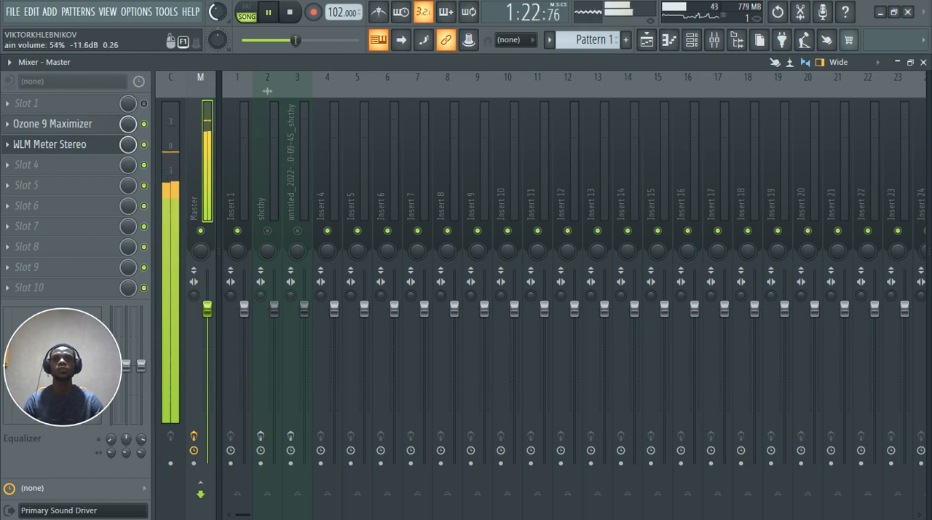
pyautogui.press('space')
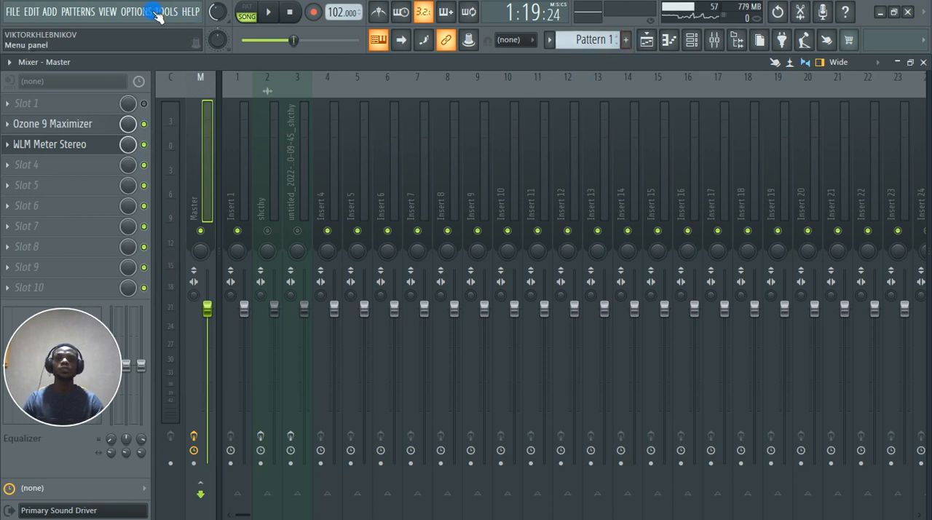
pyautogui.moveTo(216, 12); pyautogui.dragTo(216, 4)
pyautogui.rightClick(217, 12)
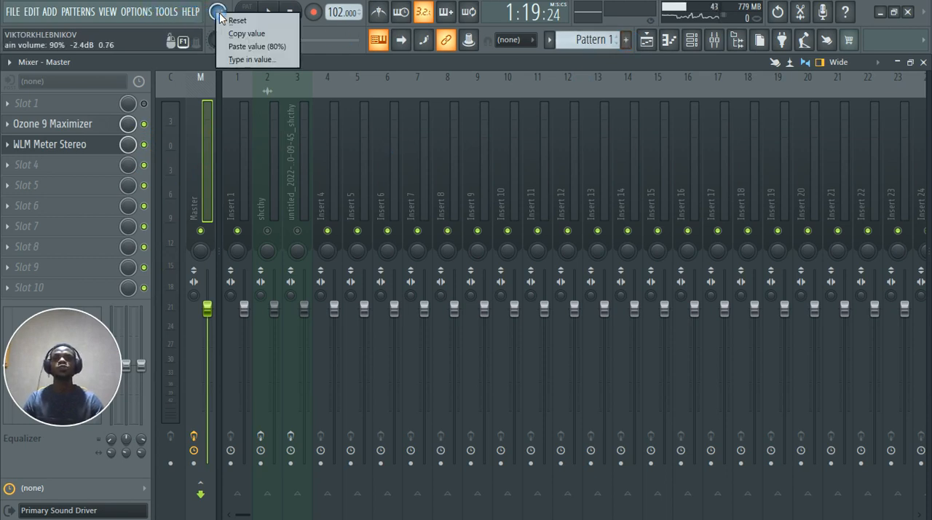
# Step: Show the Playlist and move the playback position to the very start of the song
pyautogui.click(647, 39)
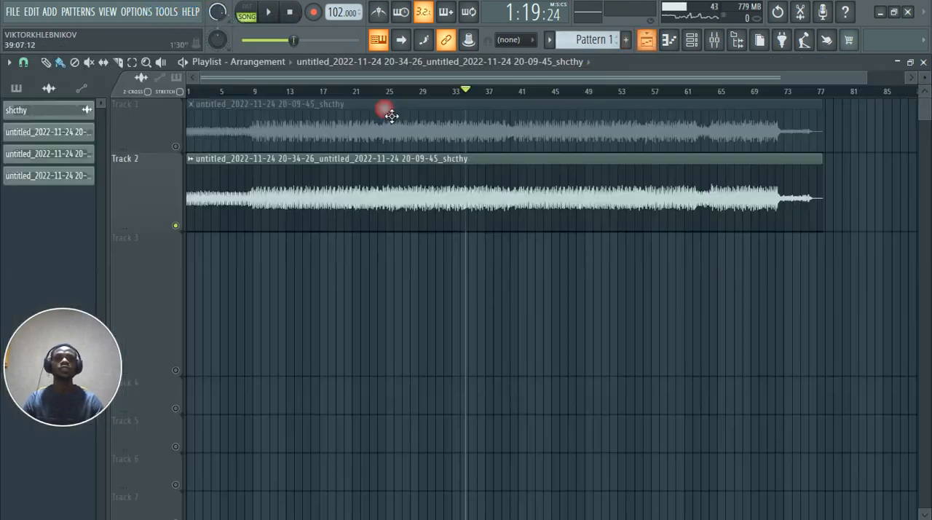
pyautogui.click(194, 90)
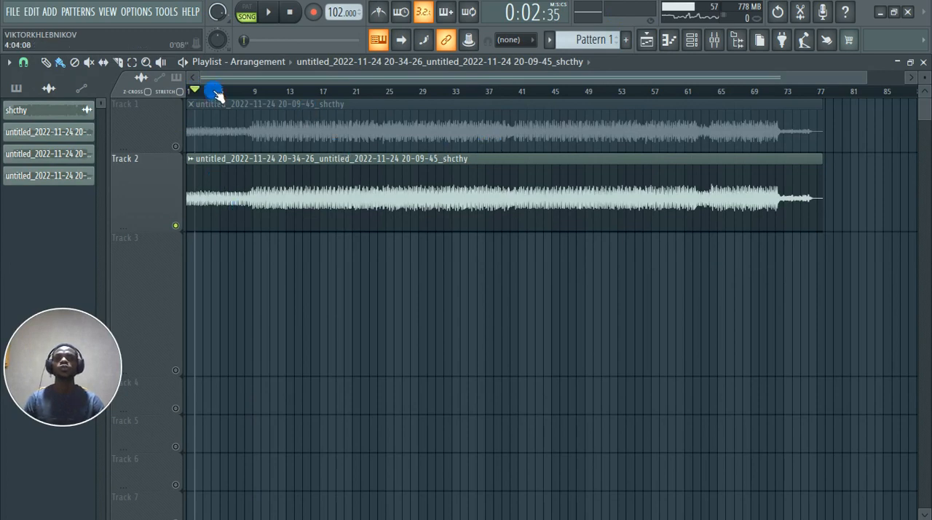
pyautogui.click(188, 91)
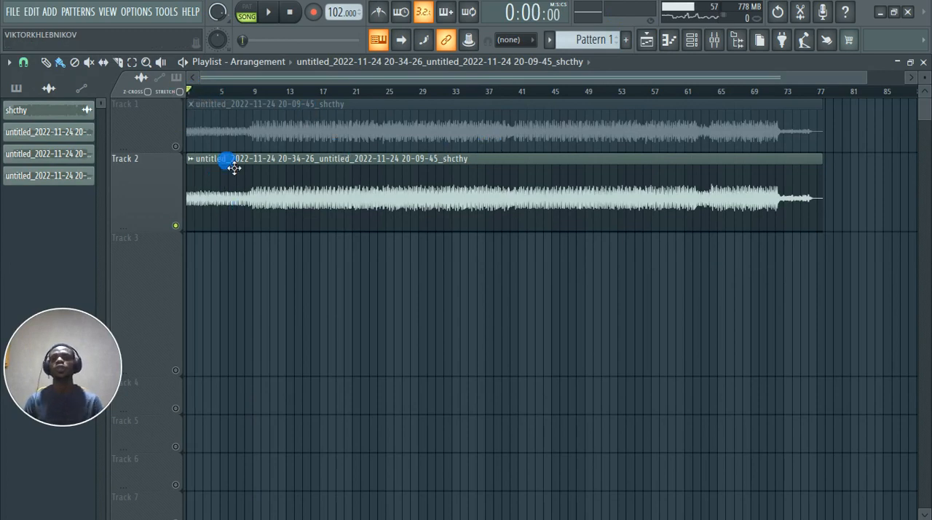